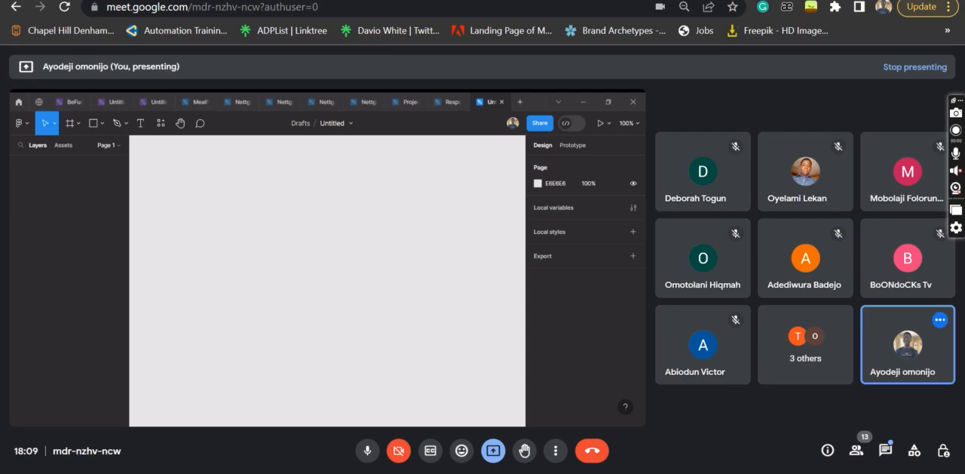
key(ctrl+t)
text(wwww)
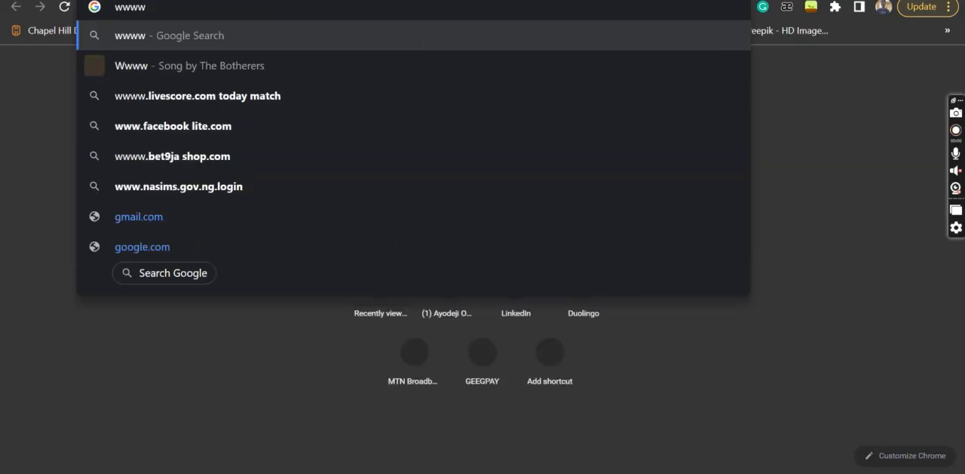
key(BackSpace)
text(.fi)
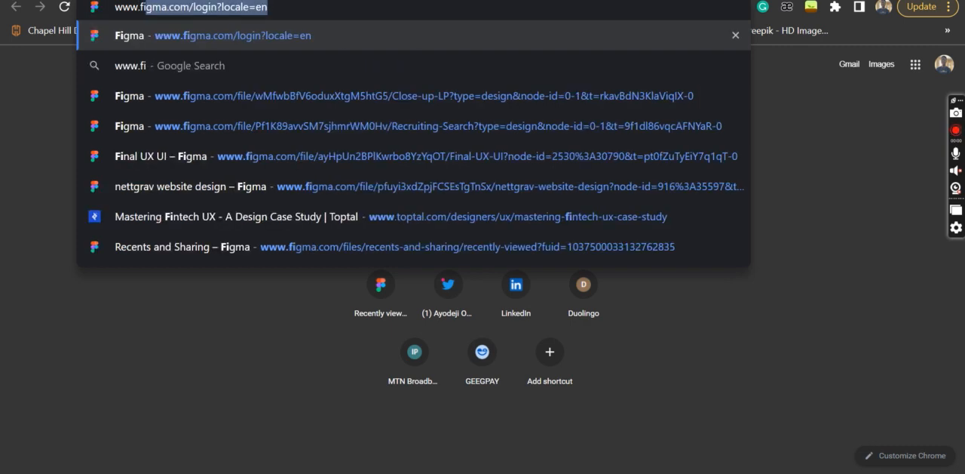
text(gma.com)
key(Return)
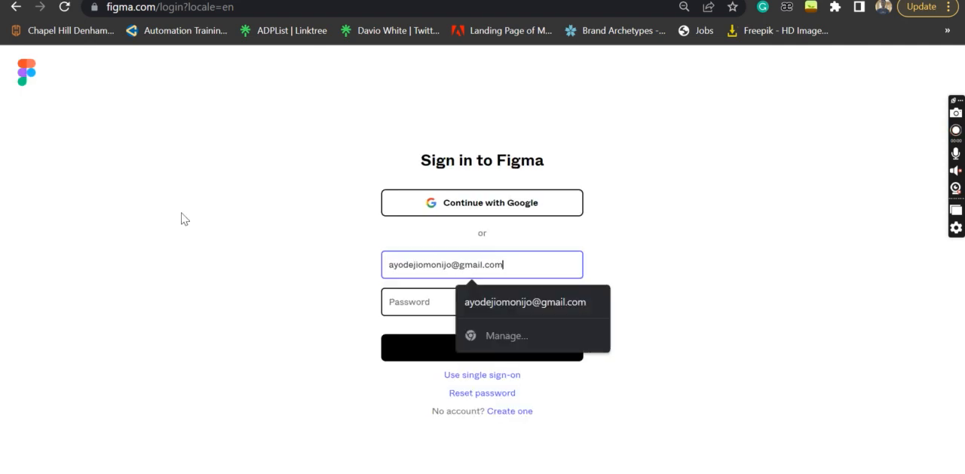
click(26, 86)
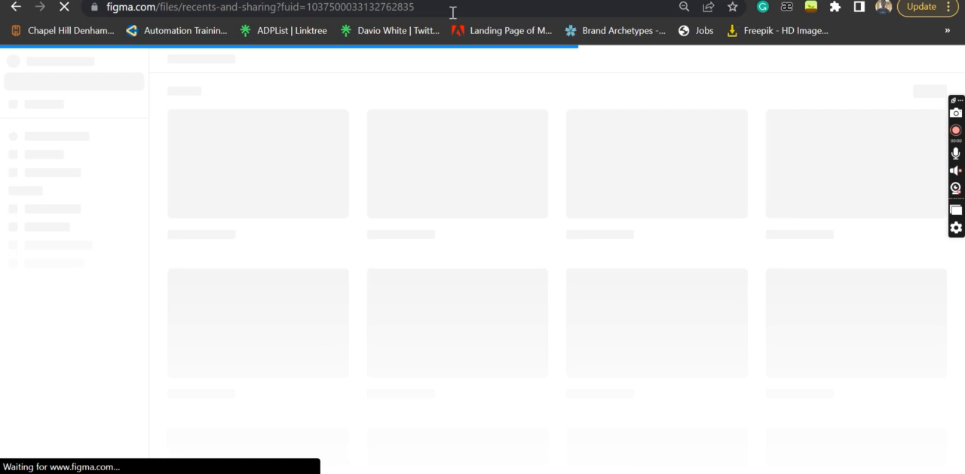
click(452, 12)
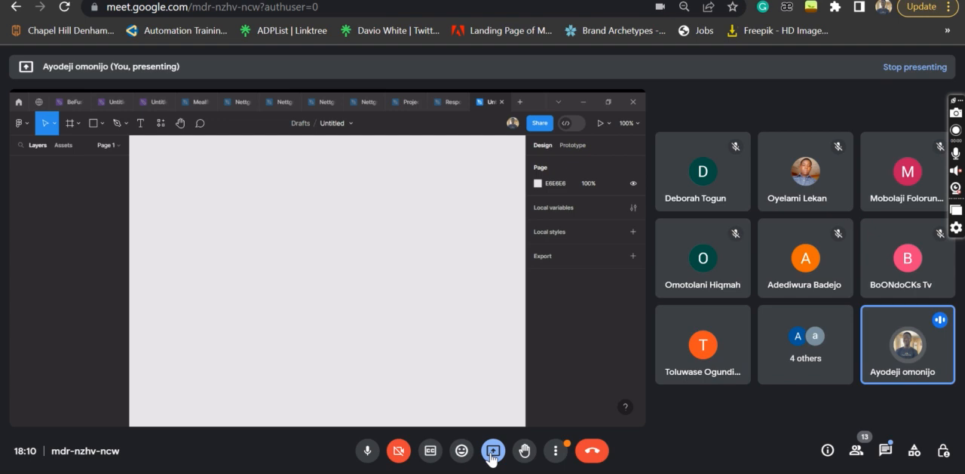
Switch the Google Meet presentation to sharing the entire screen
click(490, 452)
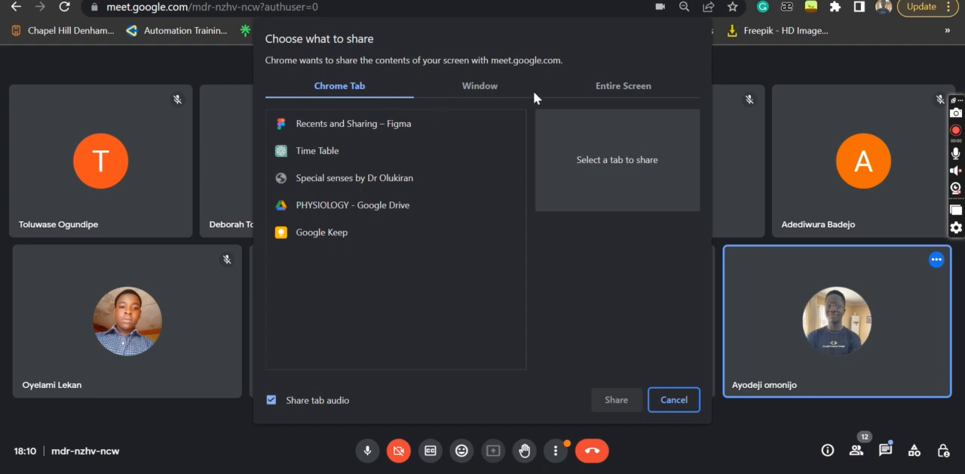
click(602, 79)
click(393, 198)
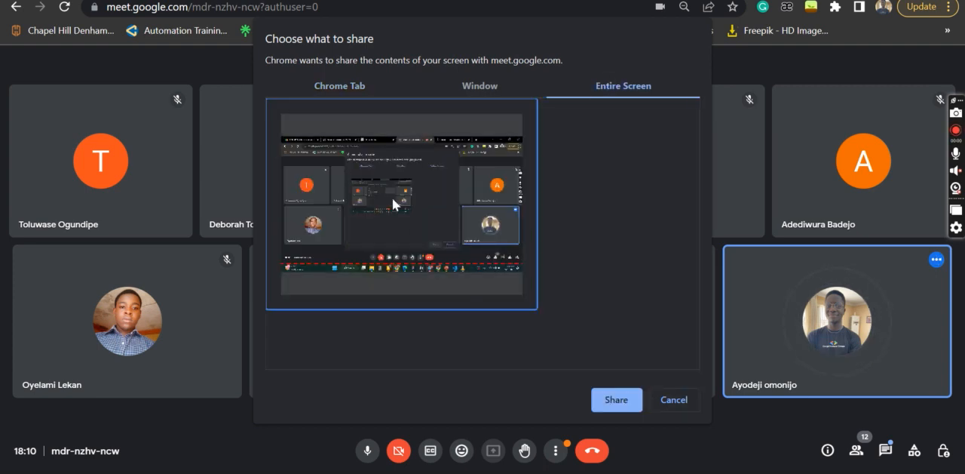
click(619, 405)
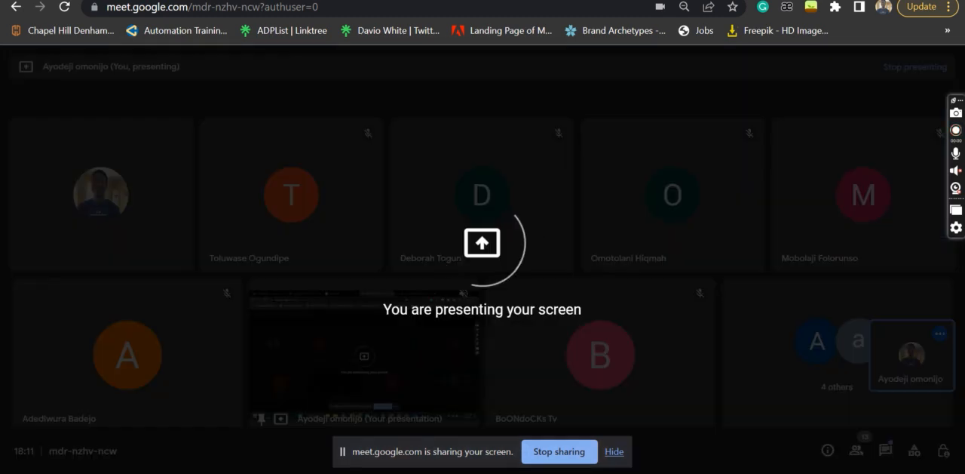
Switch to the "Download Figma" search results and open the official Figma Downloads page
key(ctrl+Tab)
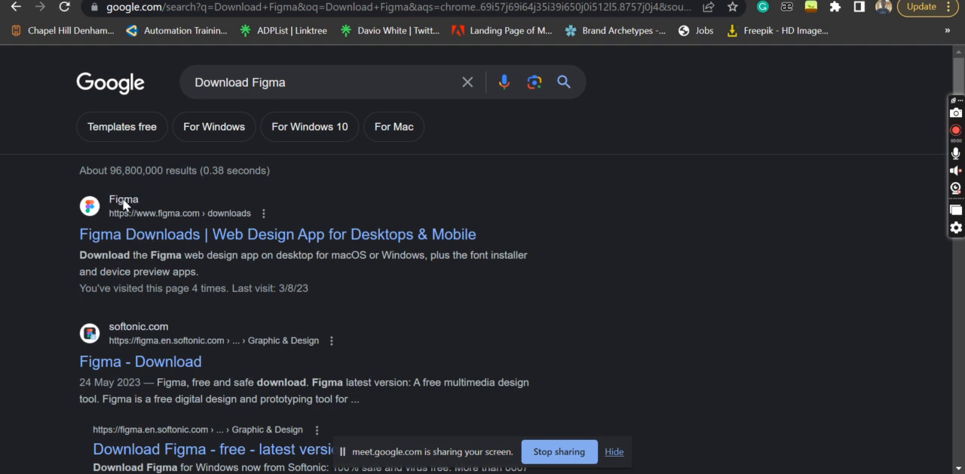
scroll(334, 212, down, 3)
scroll(335, 219, up, 3)
click(215, 234)
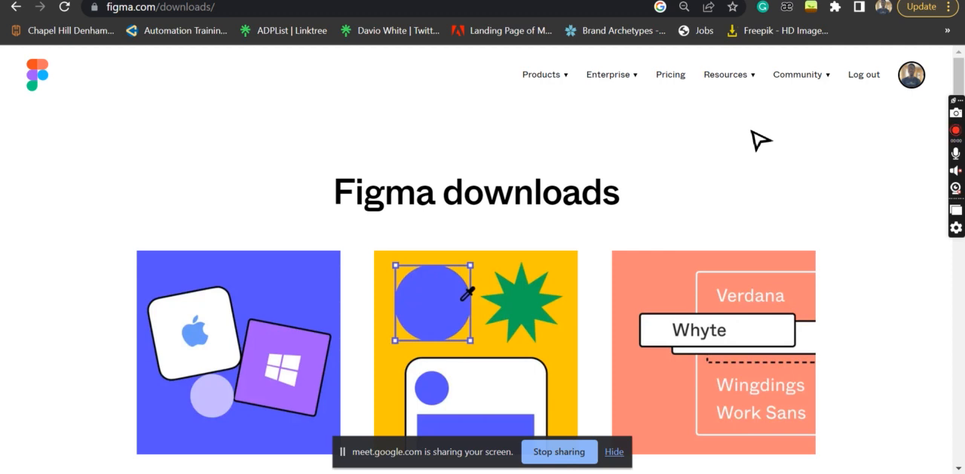
Examine the desktop app, mobile app and font installer options on the Figma downloads page
scroll(757, 138, down, 7)
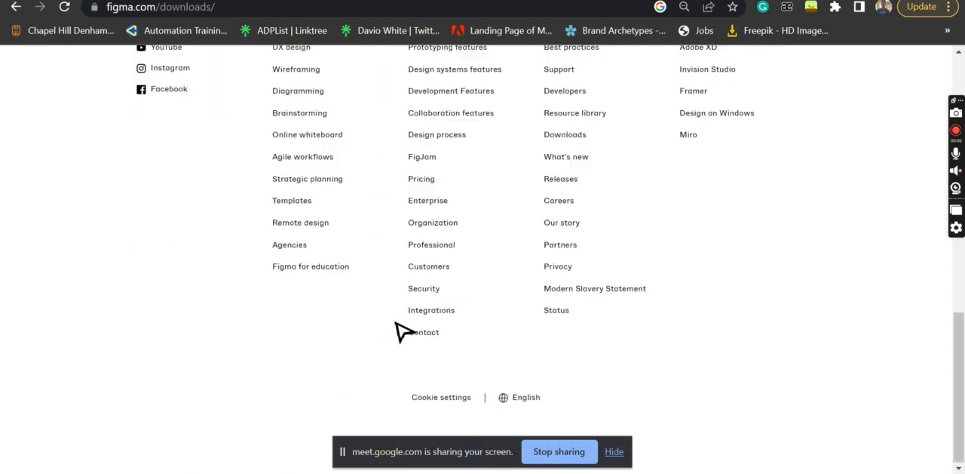
scroll(400, 330, up, 2)
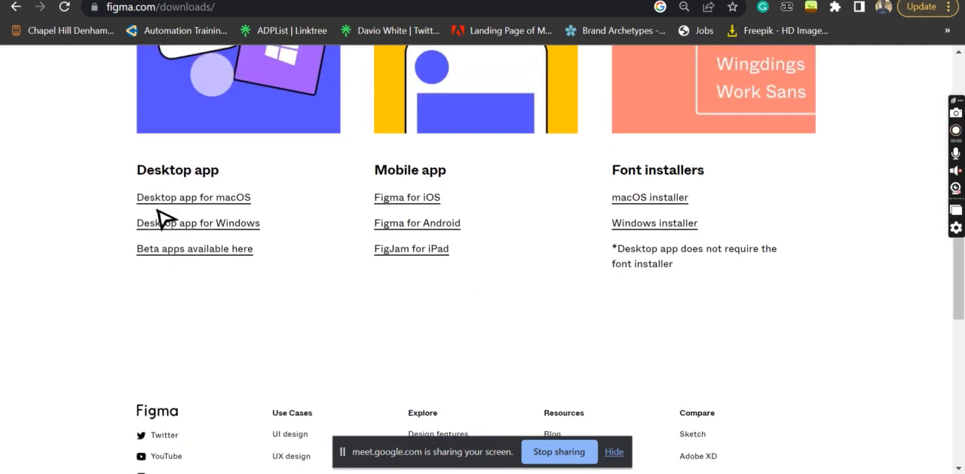
scroll(256, 209, up, 1)
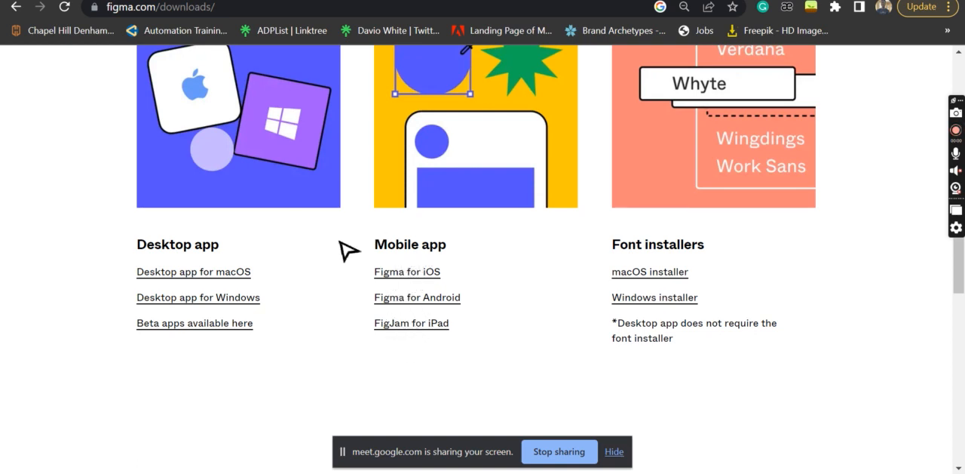
scroll(343, 245, up, 1)
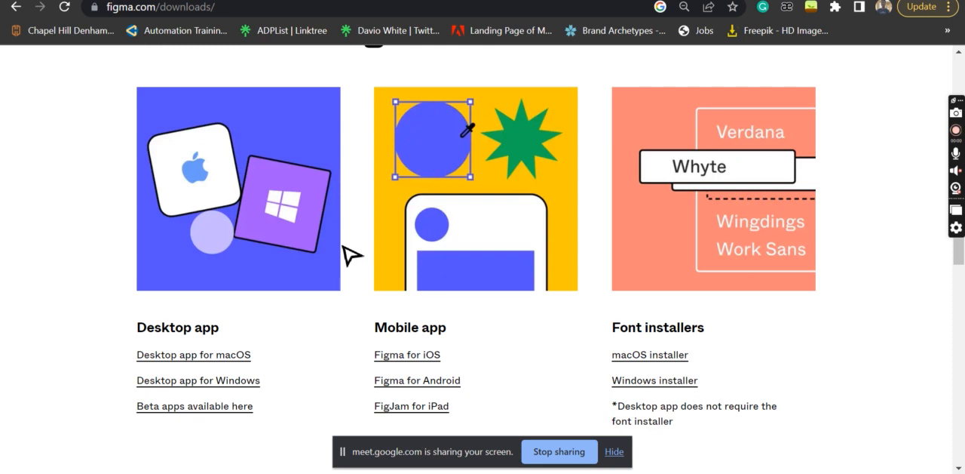
scroll(626, 334, up, 1)
right_click(613, 334)
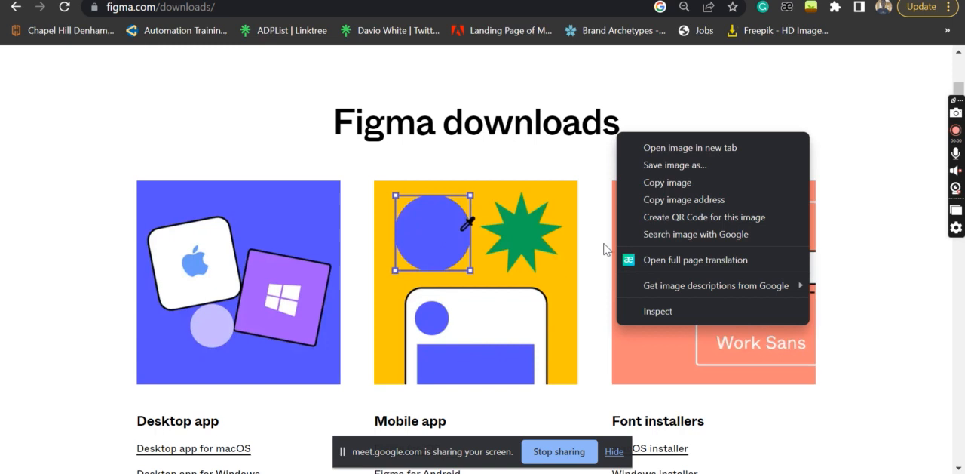
click(569, 159)
scroll(569, 158, up, 1)
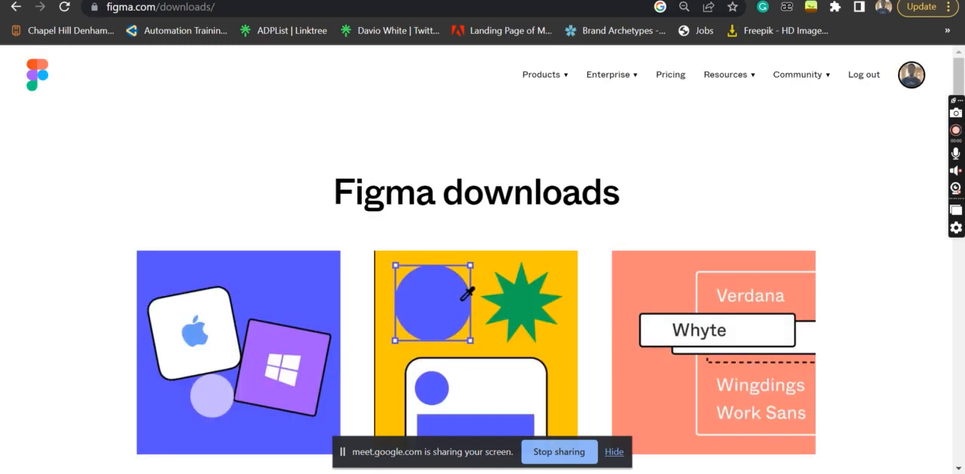
Admit the waiting participant to the Google Meet call and switch to the untitled Figma design file
click(506, 0)
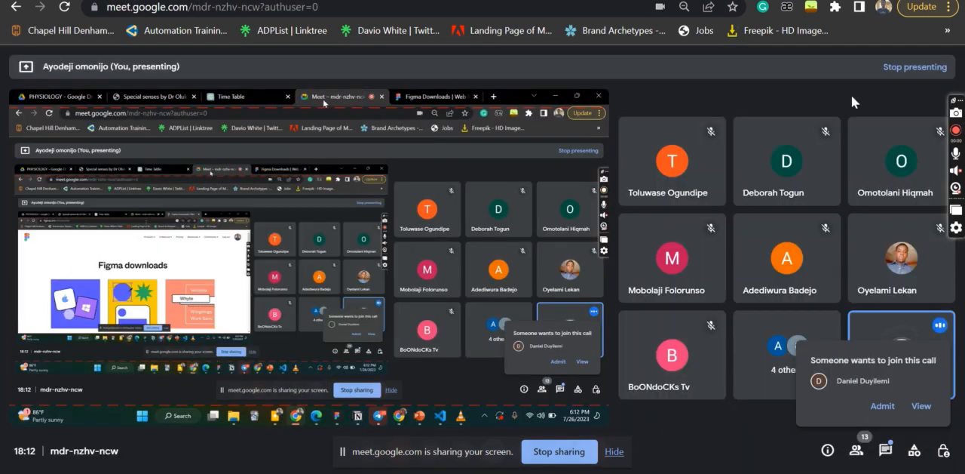
click(881, 411)
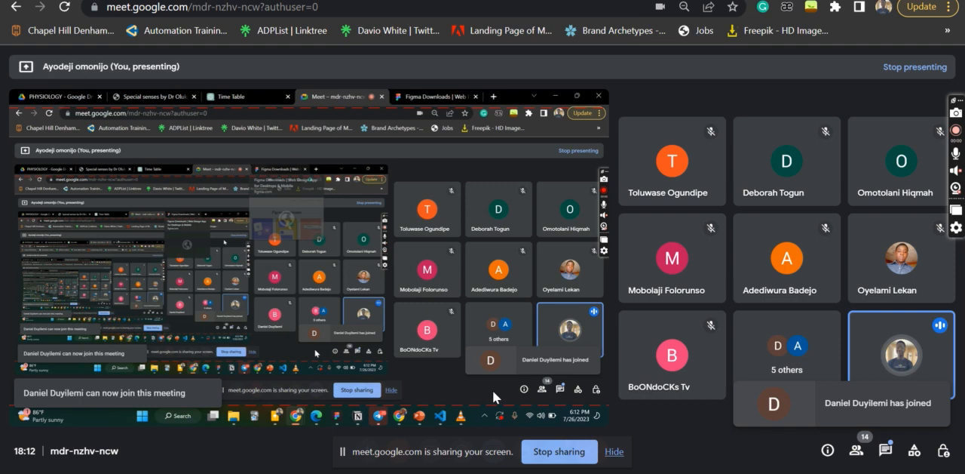
key(alt+Tab)
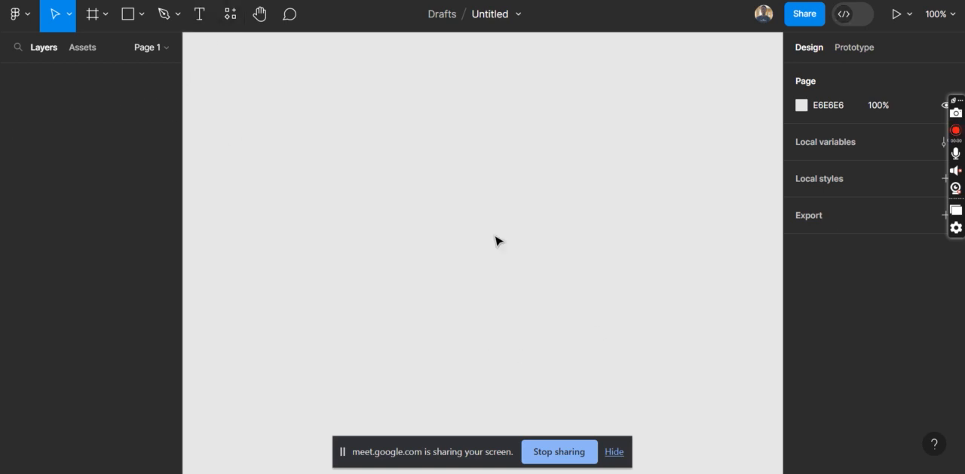
Add an iPhone 13 Pro Max frame from the Phone presets to the empty canvas and deselect it
scroll(413, 202, down, 5)
click(73, 18)
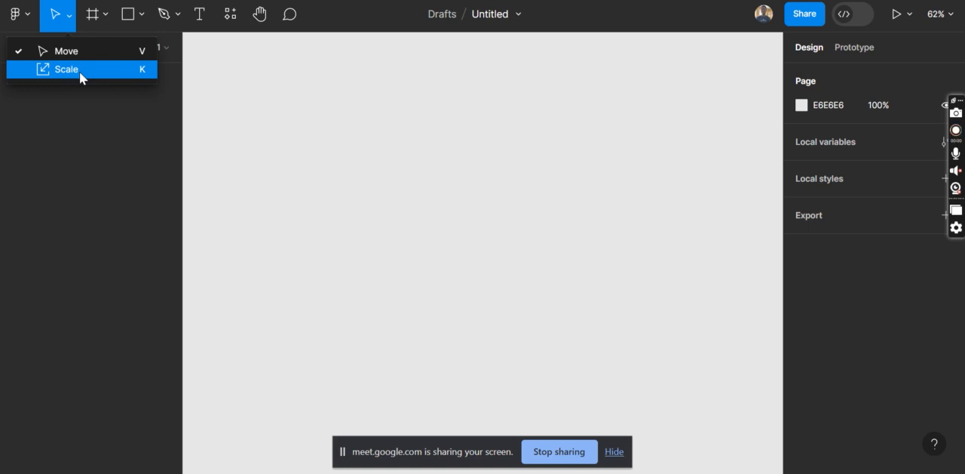
click(92, 17)
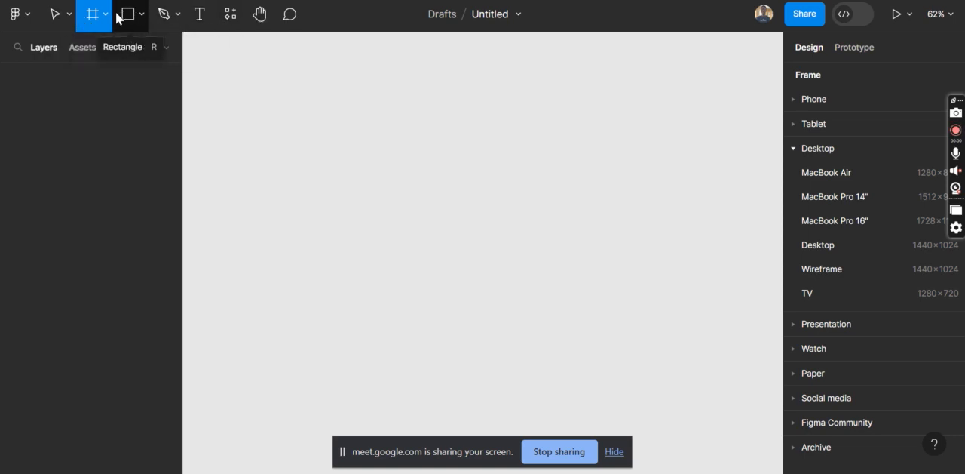
click(109, 19)
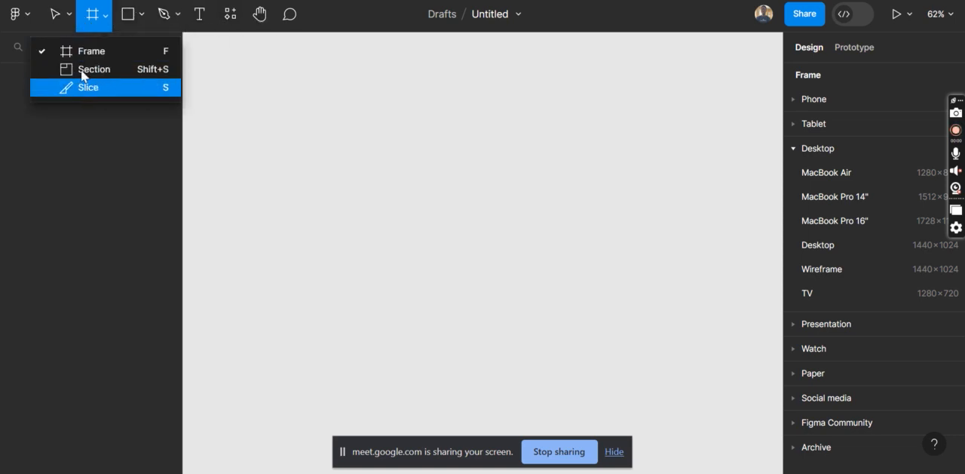
click(84, 53)
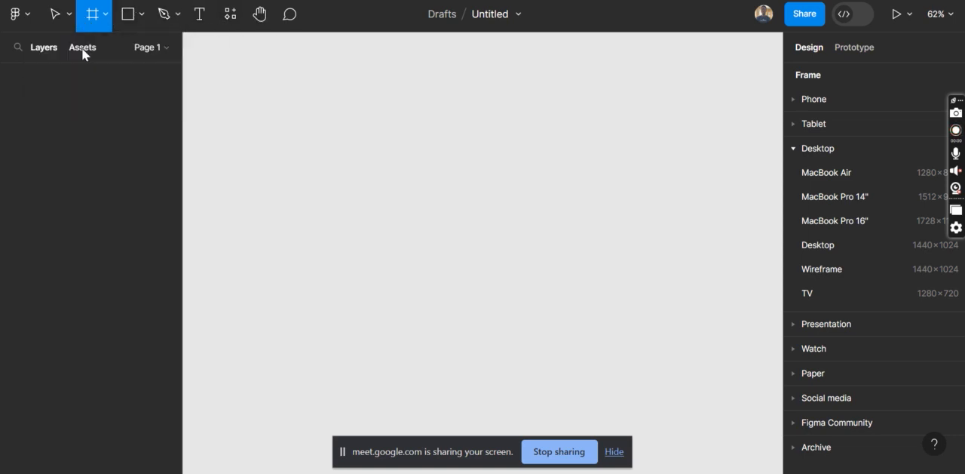
click(799, 148)
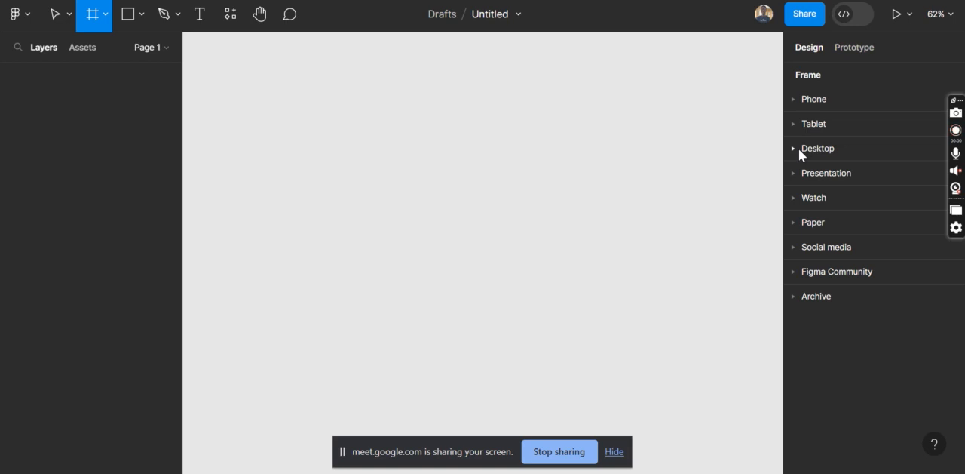
click(793, 99)
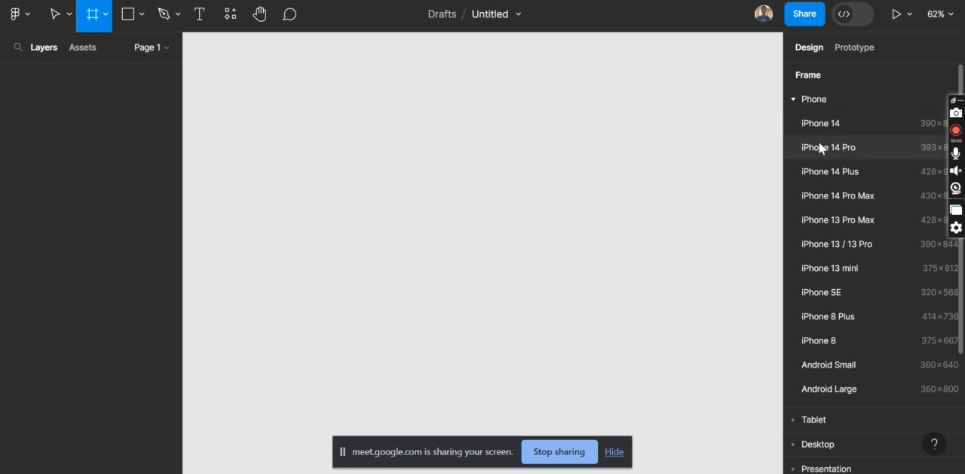
click(838, 219)
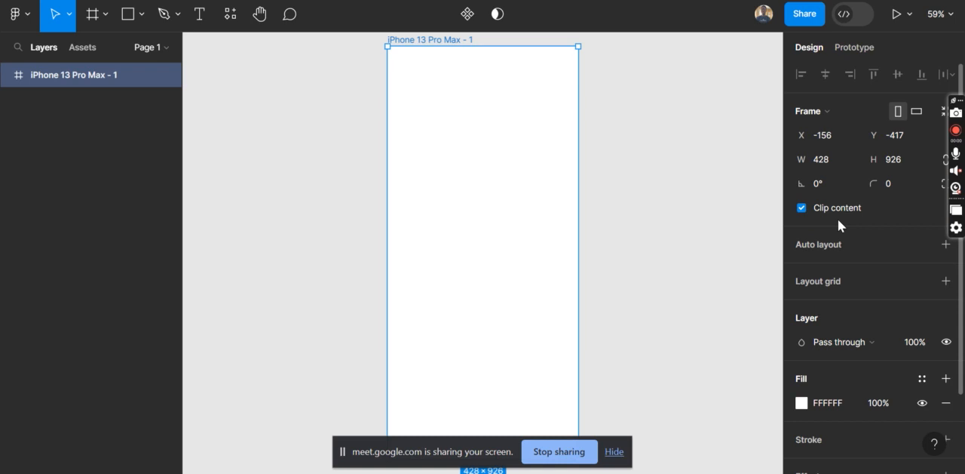
scroll(535, 244, down, 3)
scroll(536, 243, up, 3)
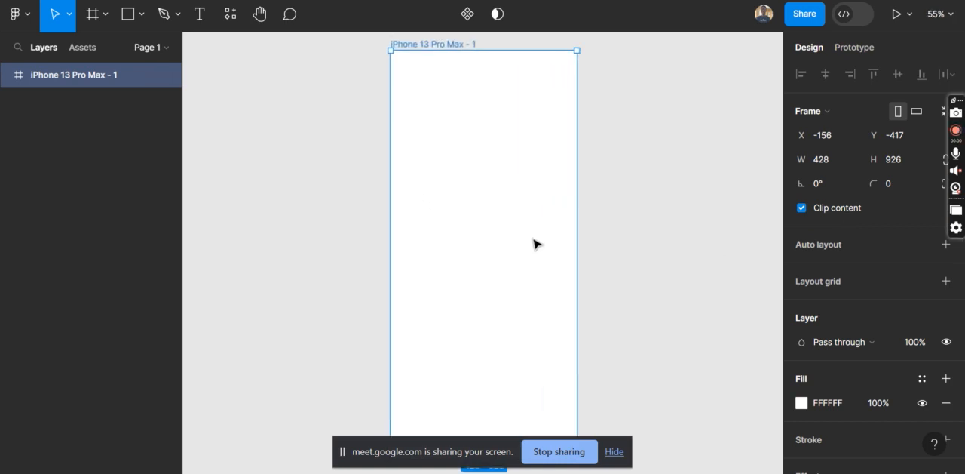
scroll(533, 213, right, 2)
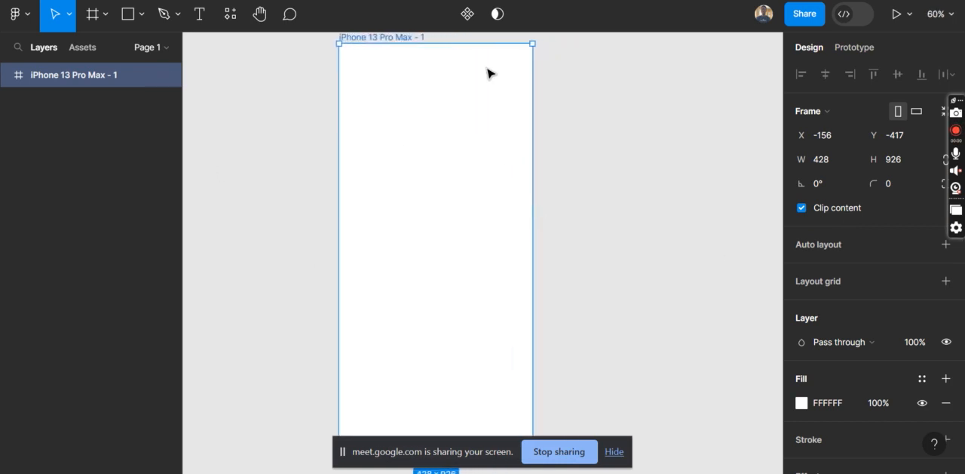
click(240, 133)
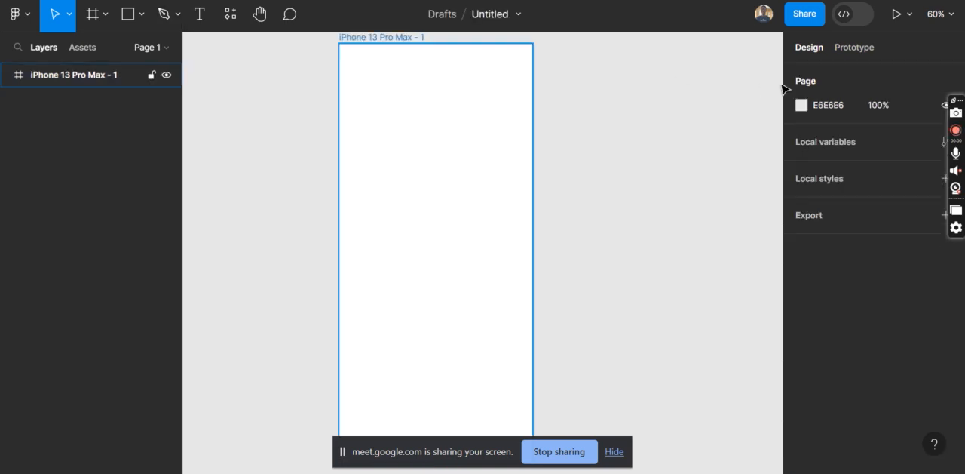
Add a 1440 × 1024 Desktop preset frame beside the phone frame, leaving the phone frame selected
click(93, 14)
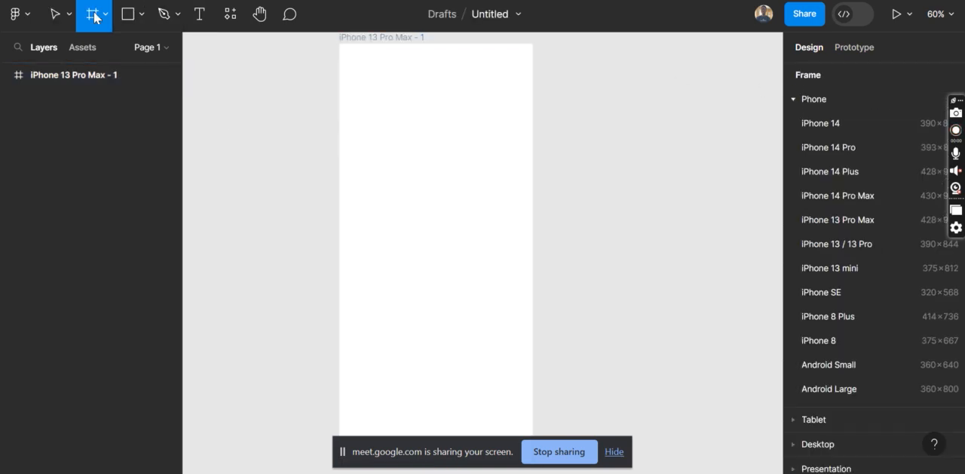
click(799, 100)
click(797, 147)
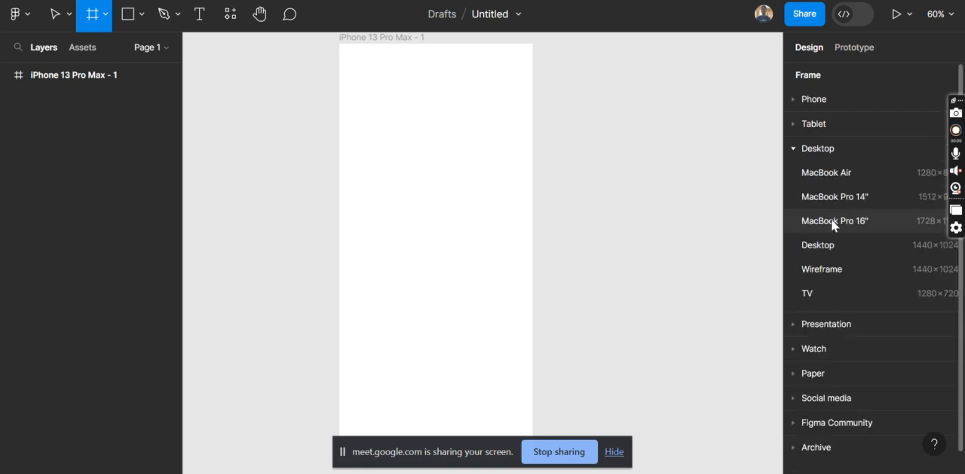
scroll(831, 218, down, 1)
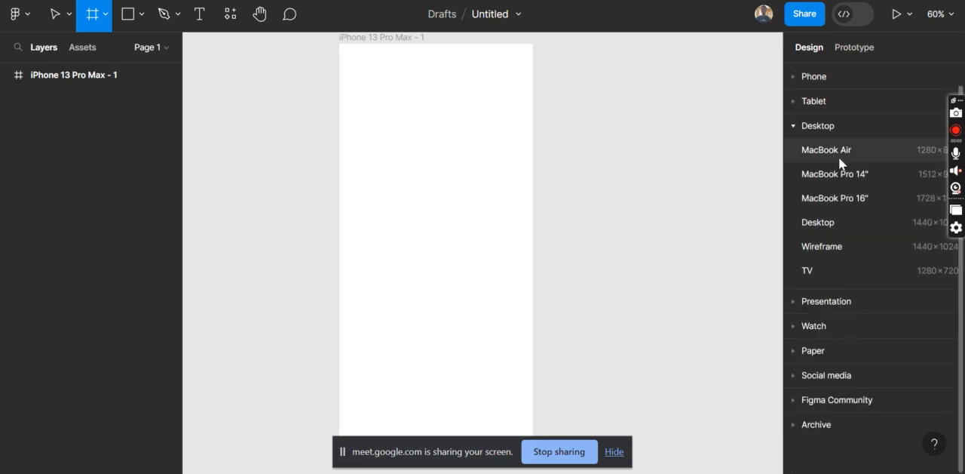
click(825, 224)
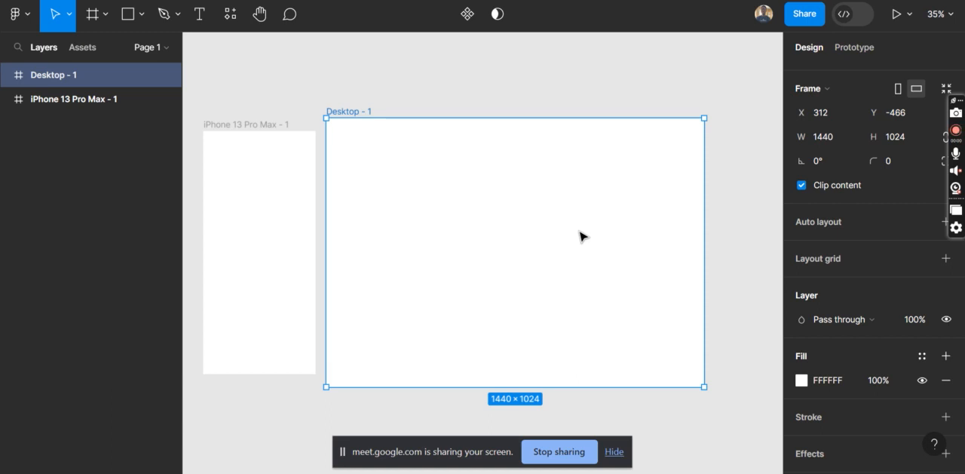
click(310, 252)
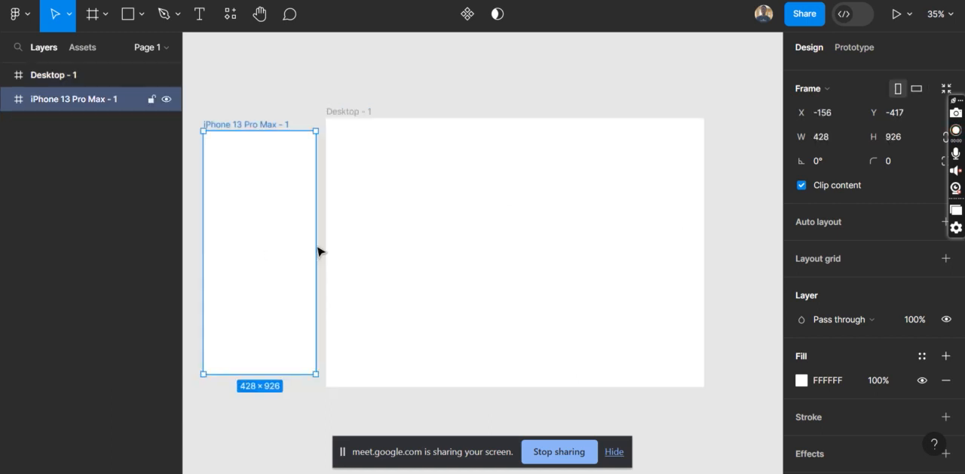
Examine the Tablet, Desktop, Presentation, Watch and Paper frame presets with the desktop frame selected
click(362, 254)
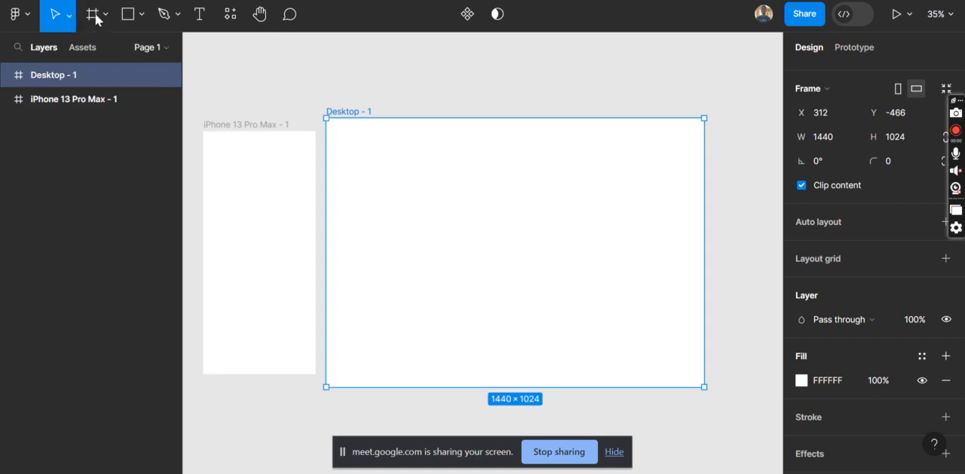
click(95, 15)
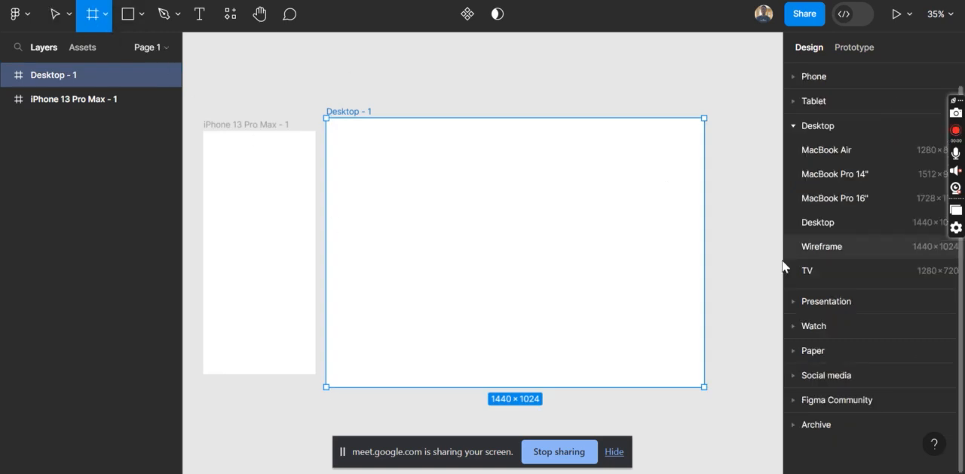
click(792, 126)
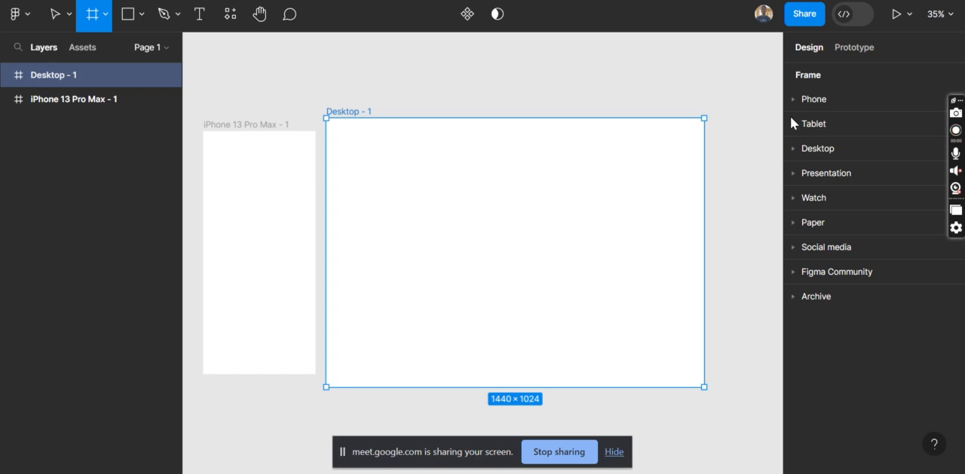
click(792, 124)
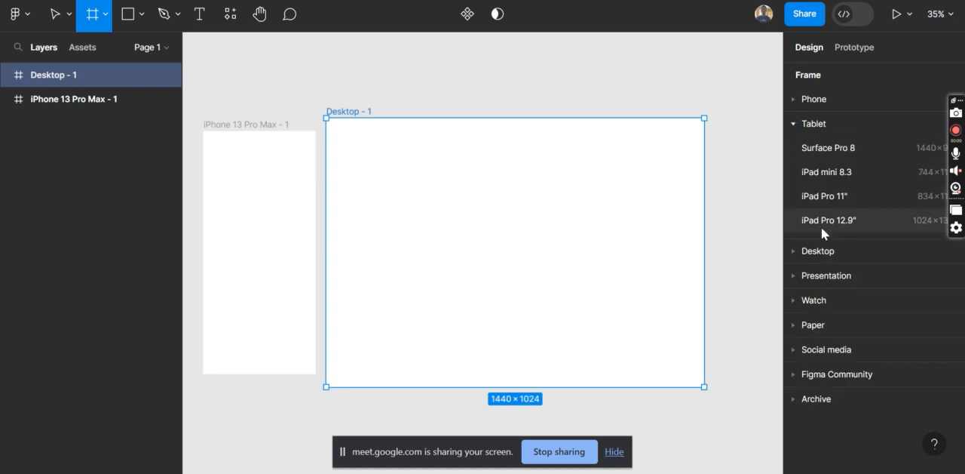
click(805, 125)
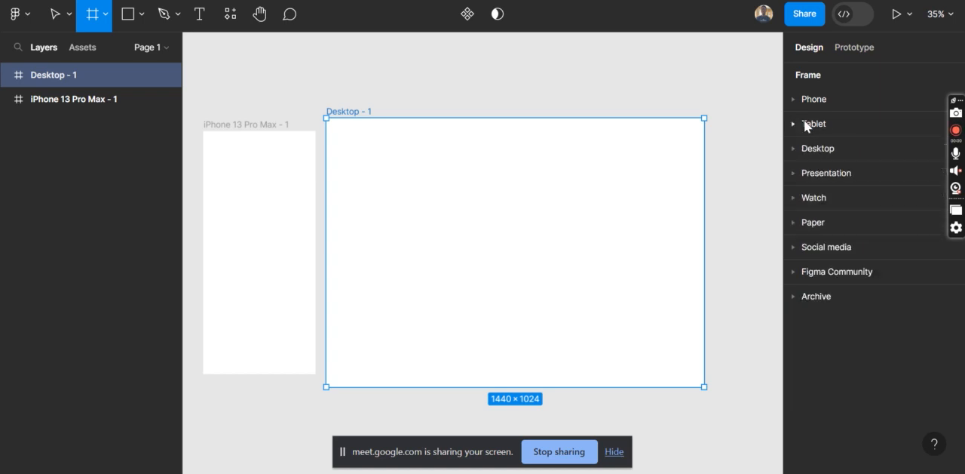
click(797, 173)
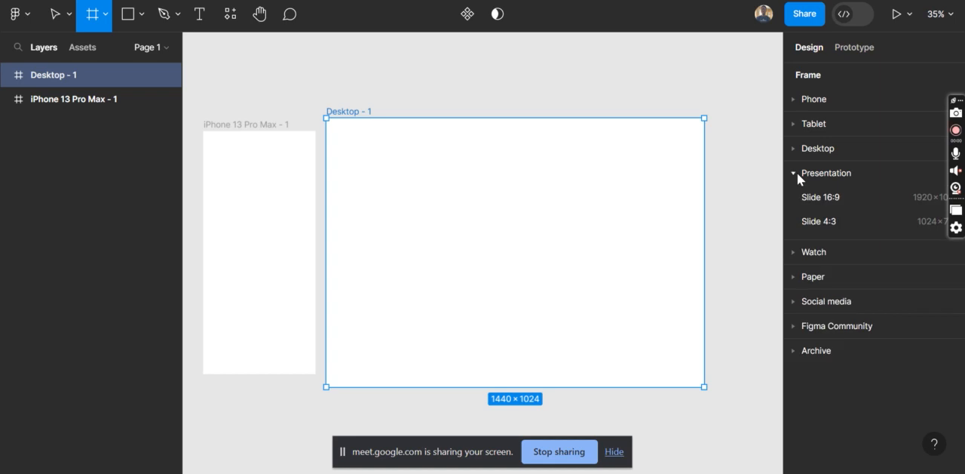
click(797, 173)
click(798, 196)
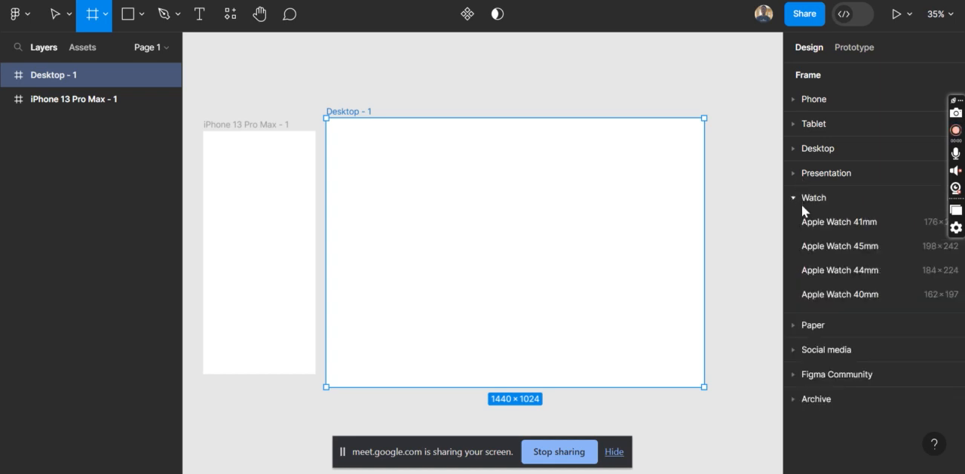
click(791, 197)
click(795, 223)
click(795, 223)
Examine the Social media and Figma Community frame presets, and return to the Move tool
click(798, 245)
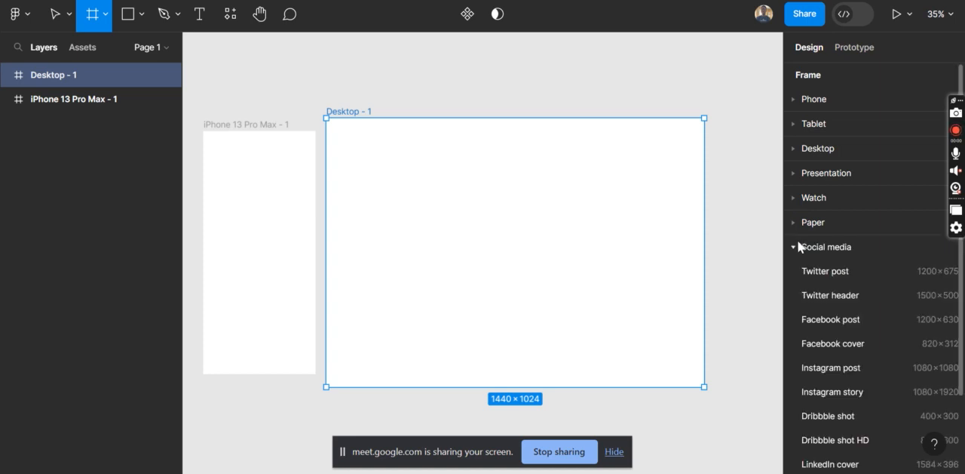
scroll(869, 370, down, 3)
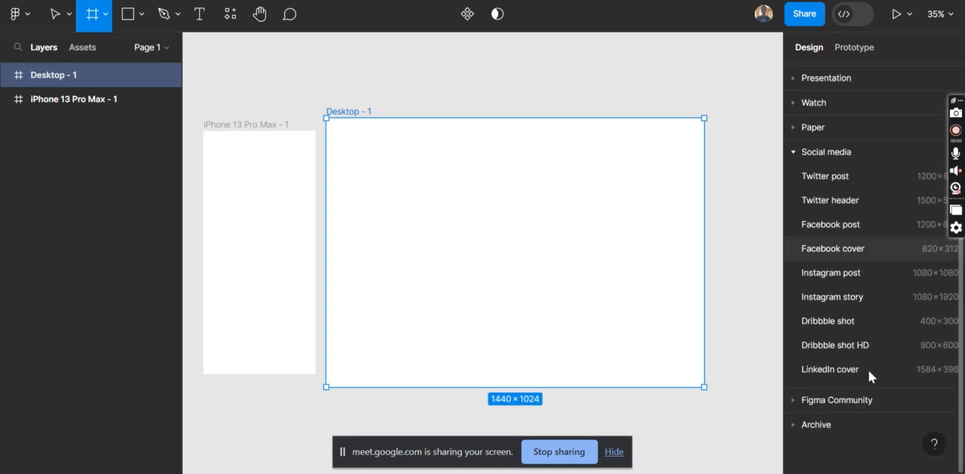
click(794, 150)
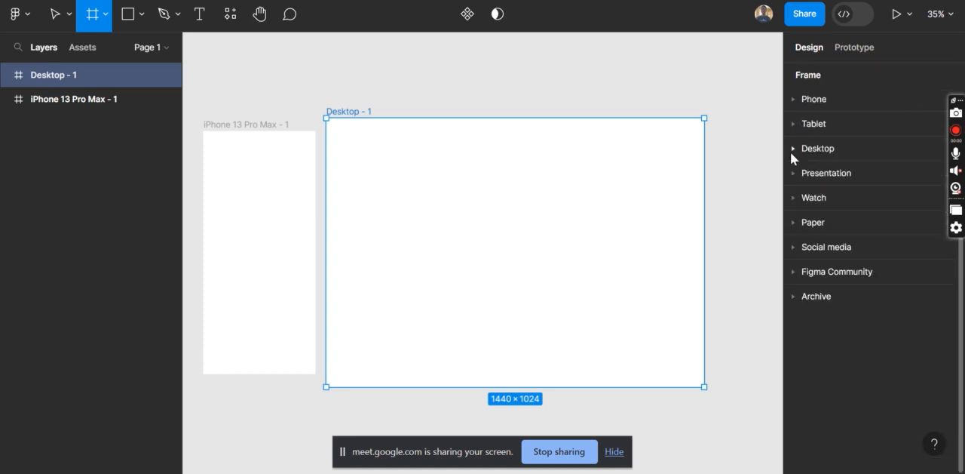
click(808, 275)
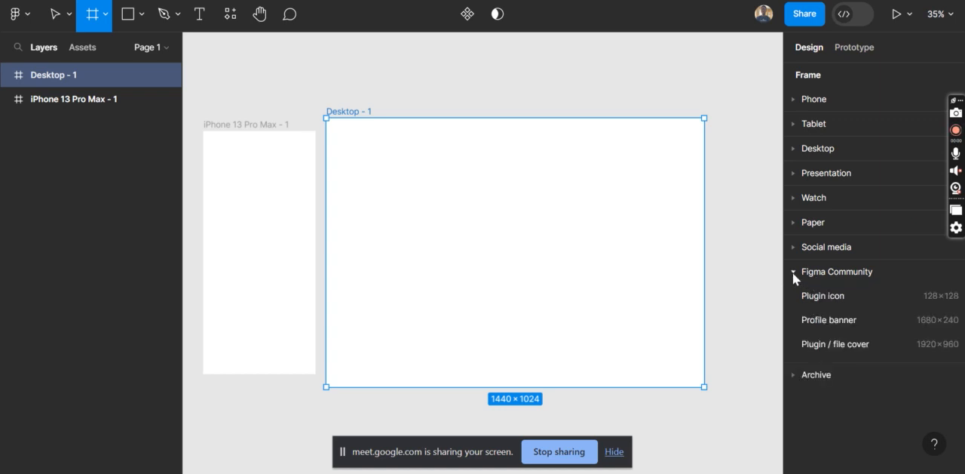
click(792, 273)
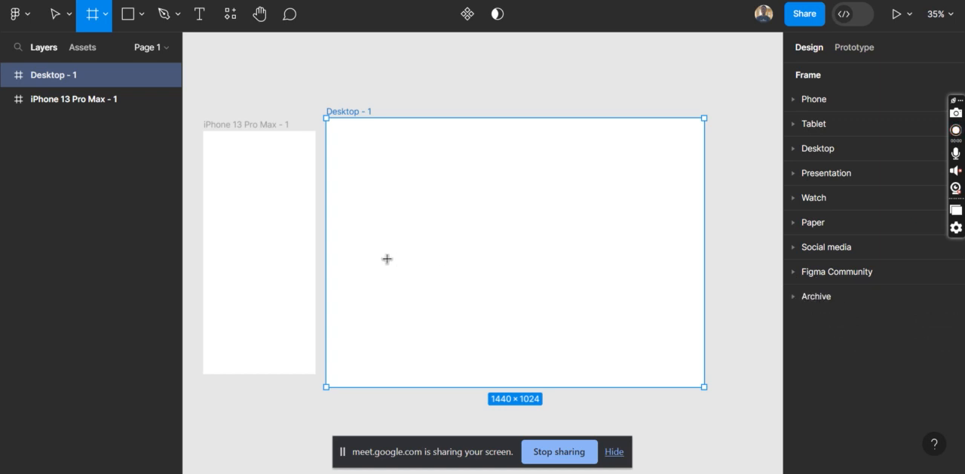
click(57, 15)
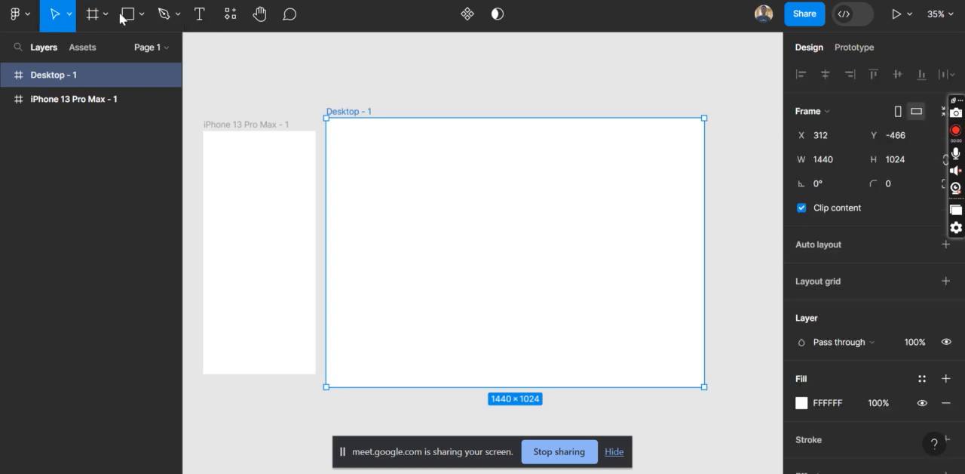
Review the Frame, Section and Slice tool options, and return to the Move tool
click(104, 15)
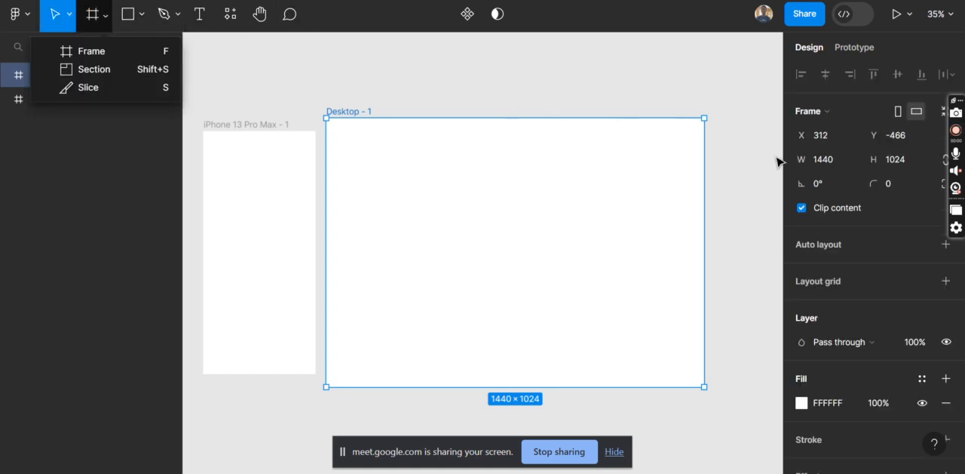
click(85, 15)
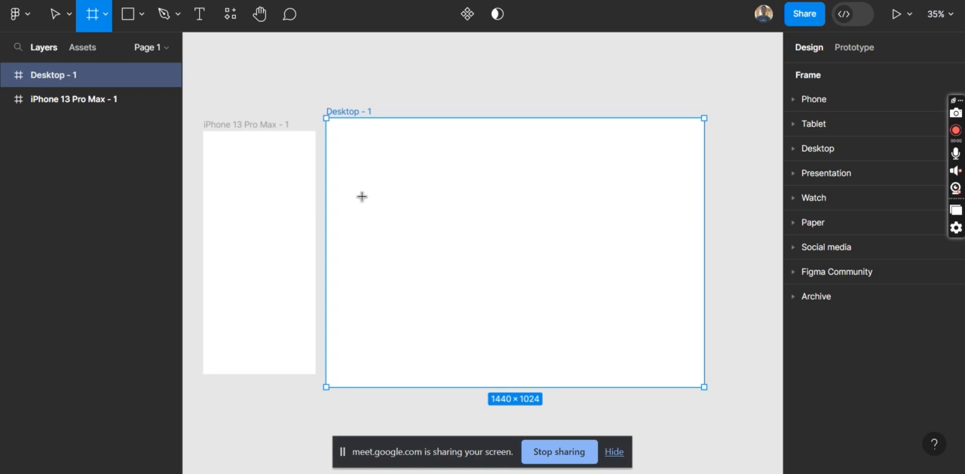
key(v)
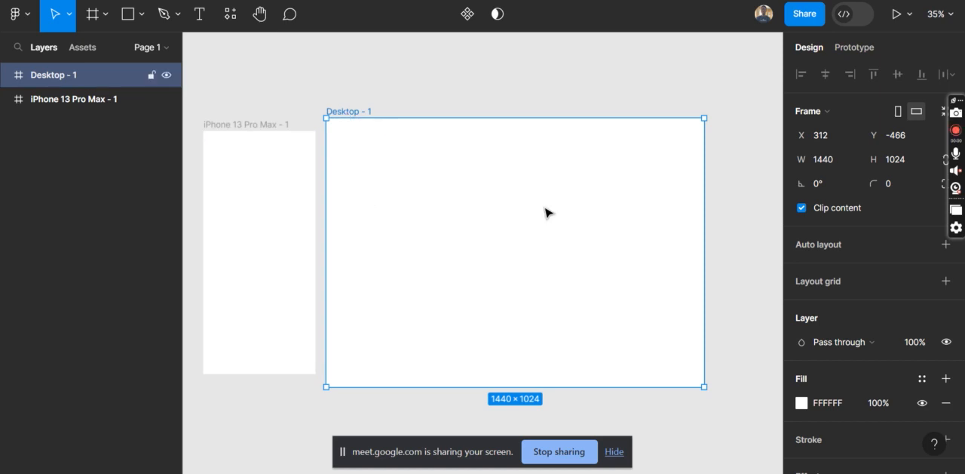
Widen the desktop frame from its right edge to about 2065 × 1024
scroll(545, 213, right, 3)
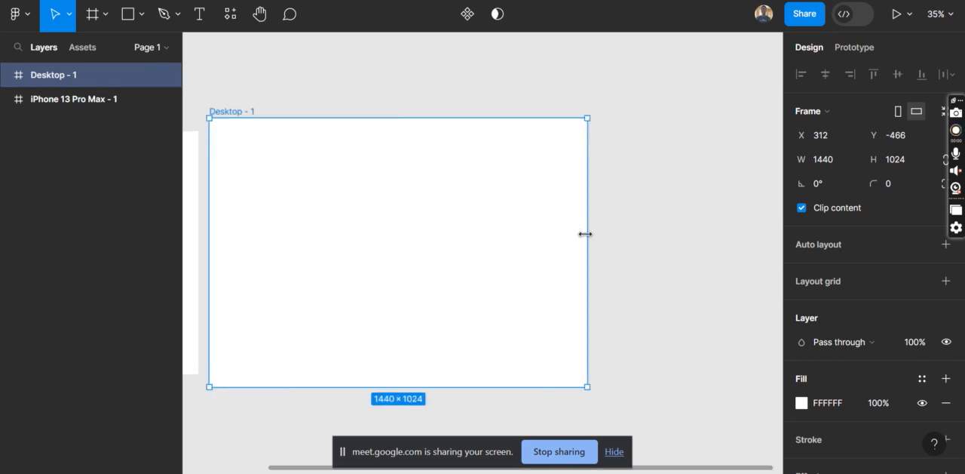
drag(585, 233, 766, 242)
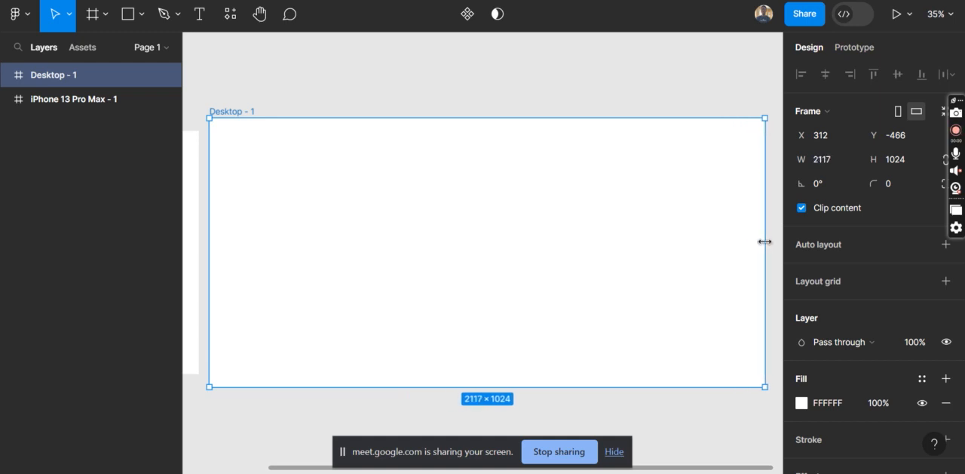
drag(760, 274, 750, 274)
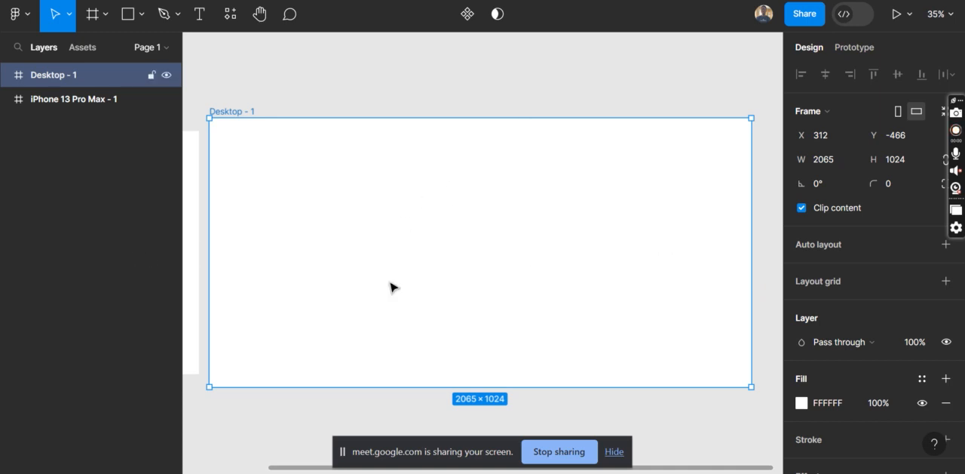
Select the phone frame and the desktop frame in turn to compare their dimensions
scroll(392, 286, left, 5)
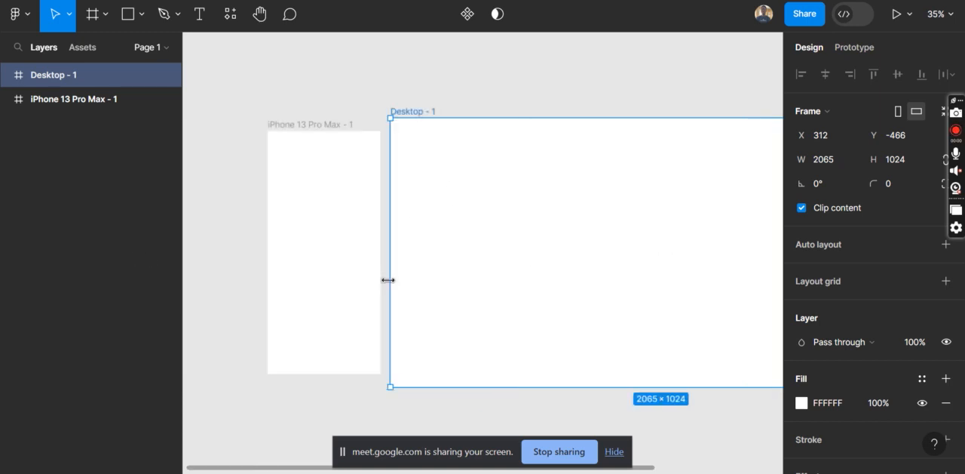
click(326, 224)
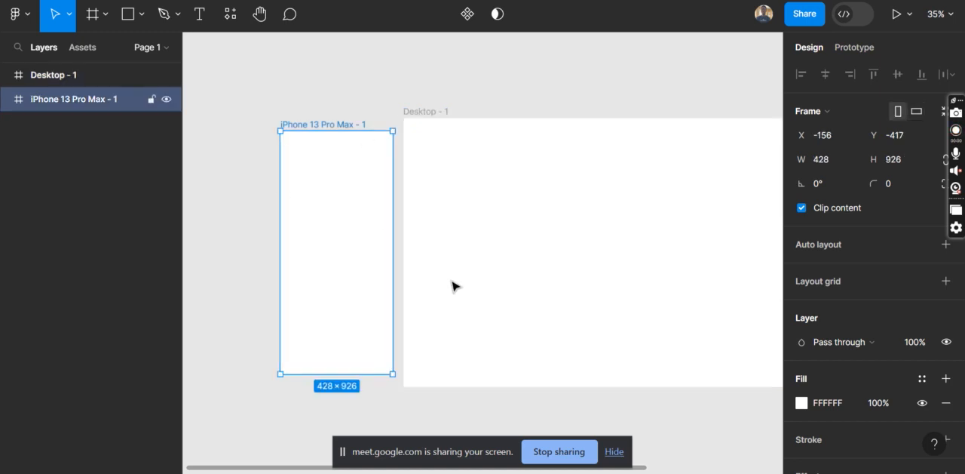
scroll(698, 272, right, 2)
click(562, 276)
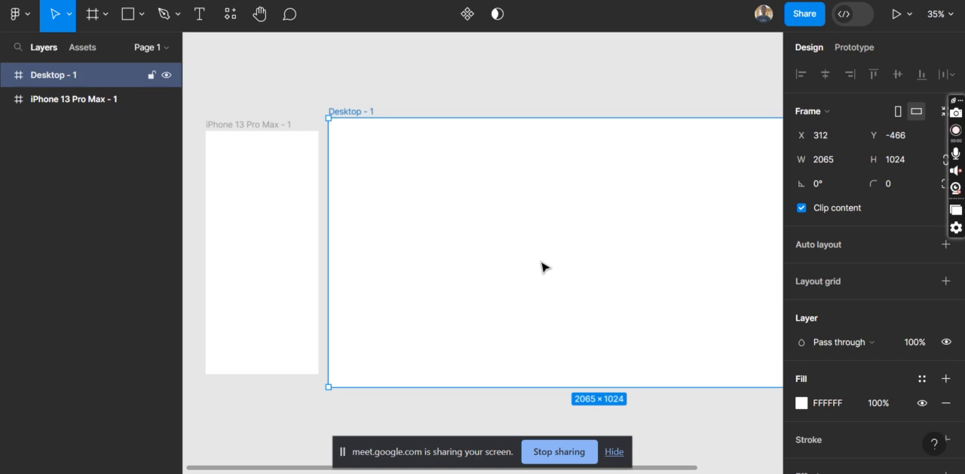
key(Tab)
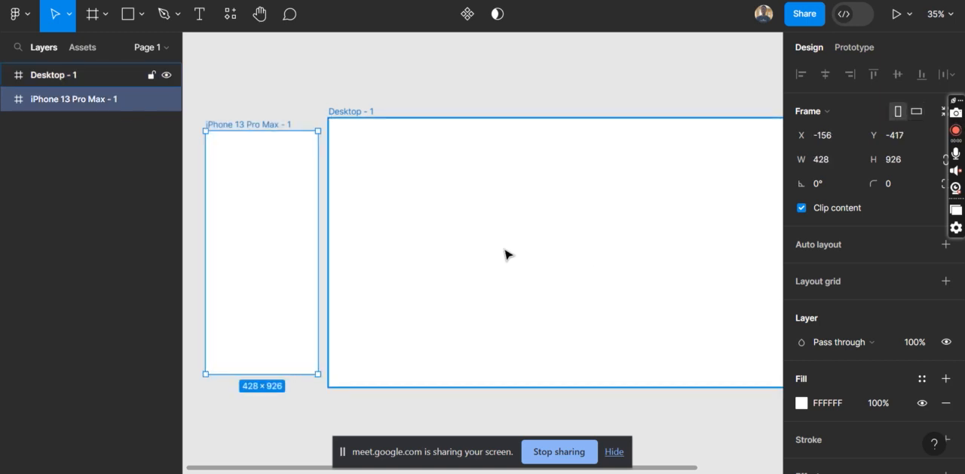
Undo the desktop frame's width changes
key(ctrl+z)
key(ctrl+z)
key(ctrl+z)
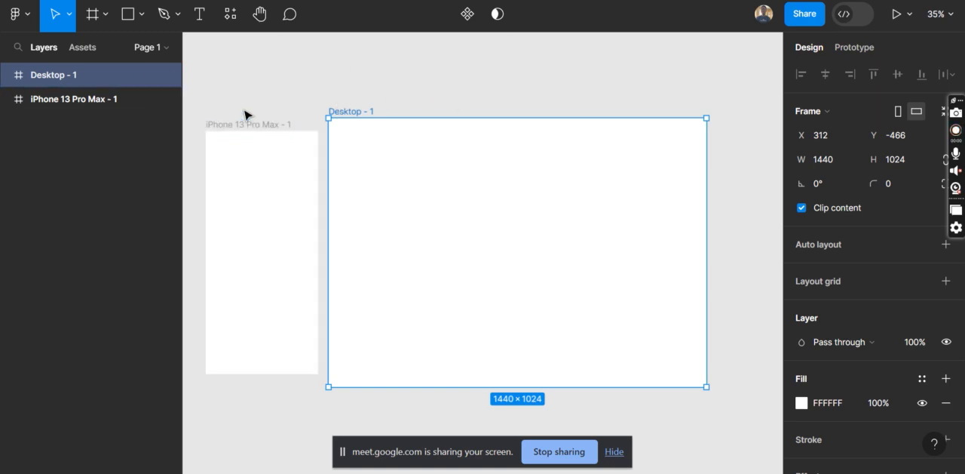
Switch to the Google Meet call, read the in-call messages, and return to the untitled Figma file
click(129, 19)
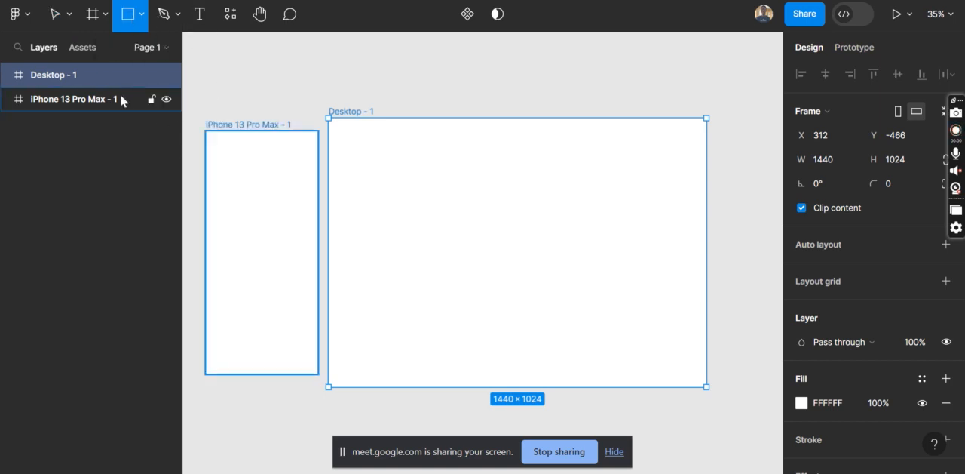
mouse_move(461, 472)
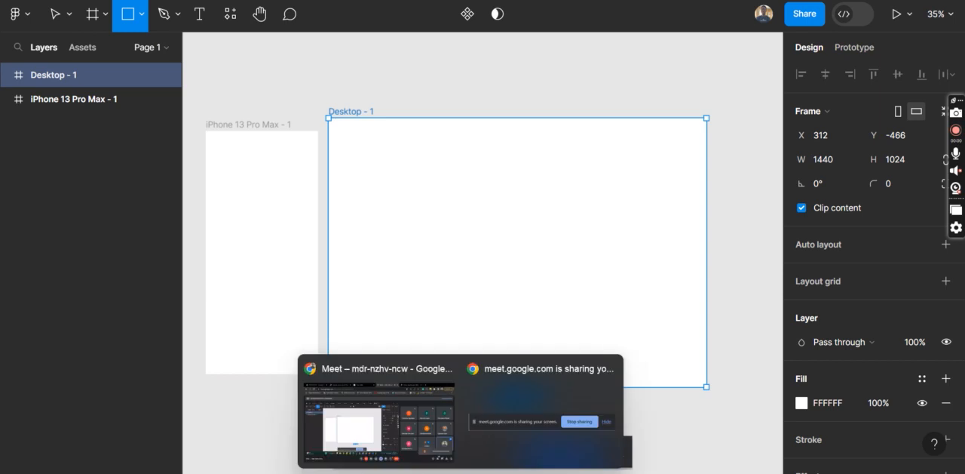
mouse_move(370, 397)
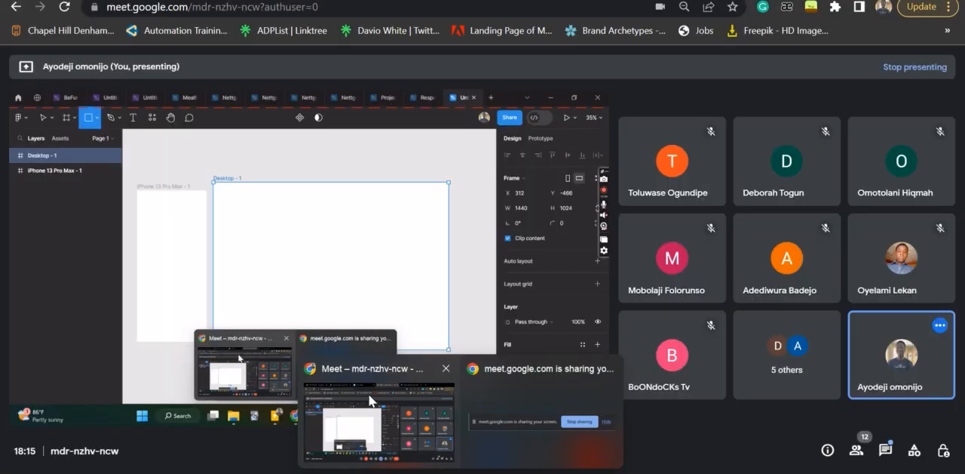
click(371, 400)
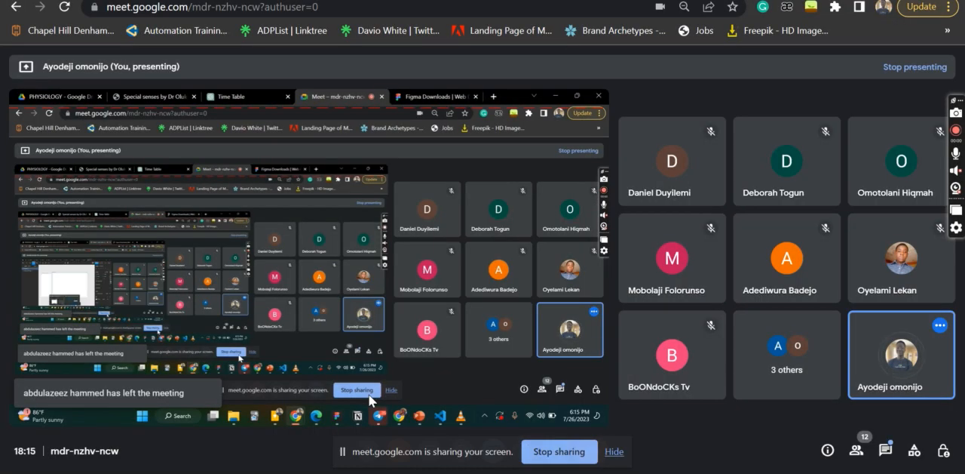
click(888, 455)
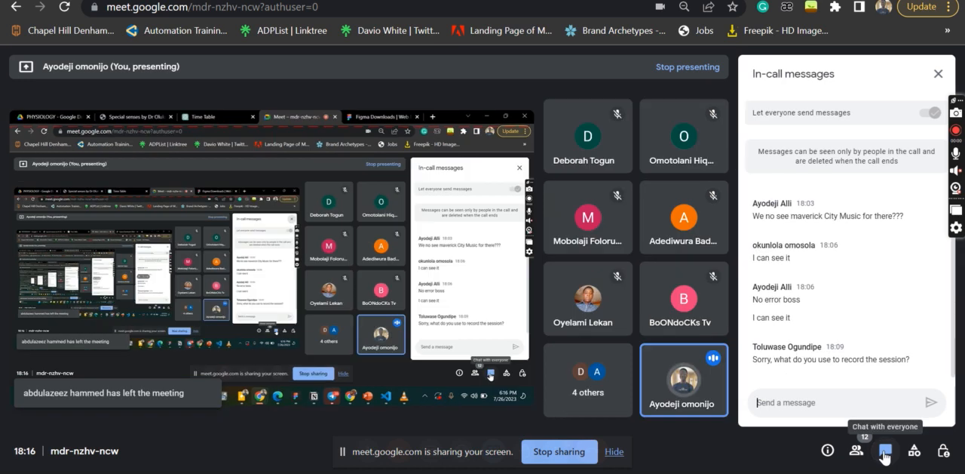
click(884, 453)
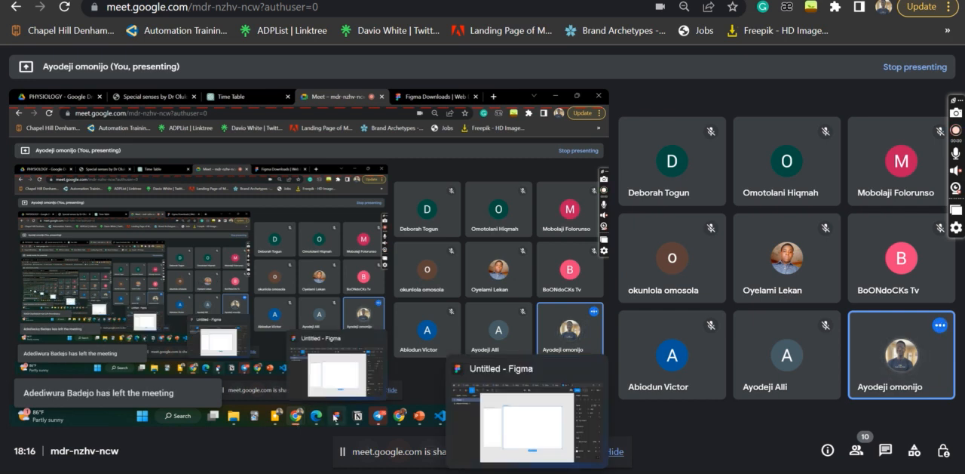
click(526, 473)
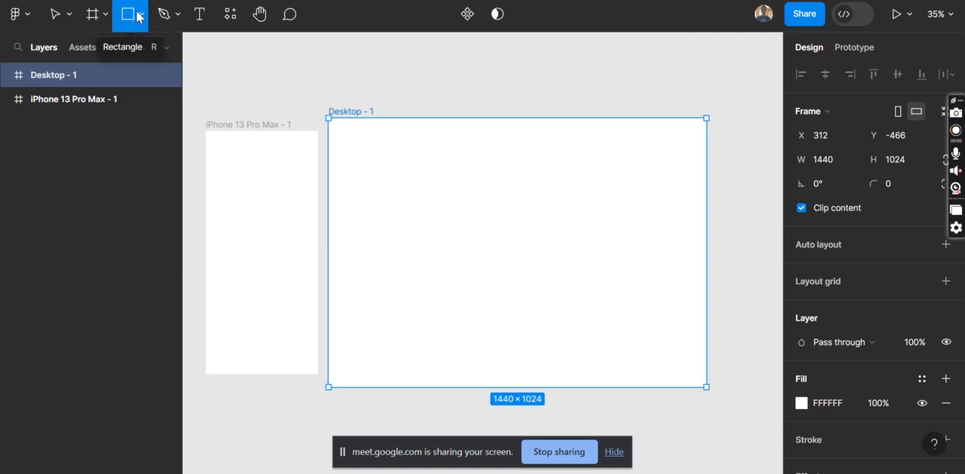
Draw a rectangle about 506 × 368 inside the desktop frame and move it onto the canvas above the frame
click(142, 15)
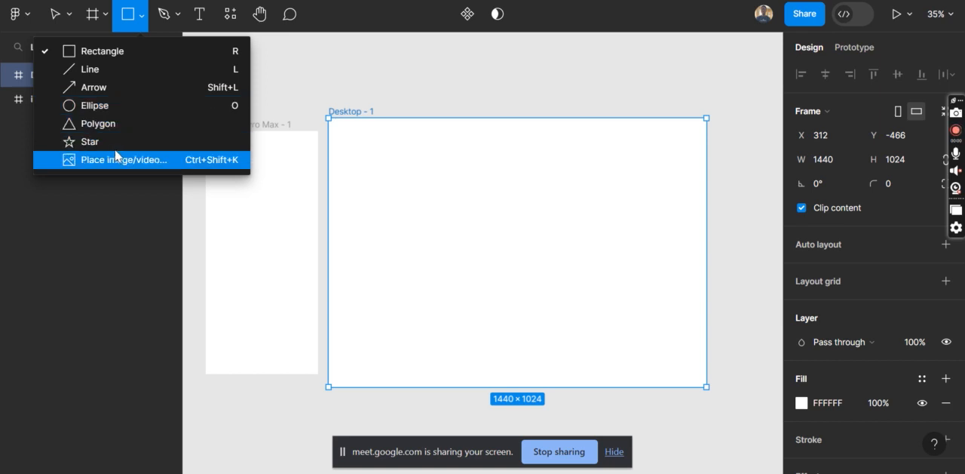
click(92, 50)
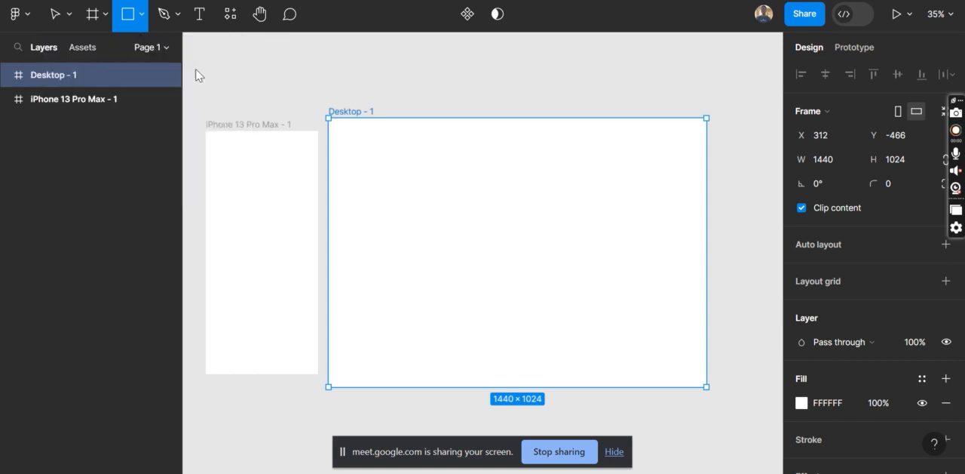
drag(379, 165, 512, 262)
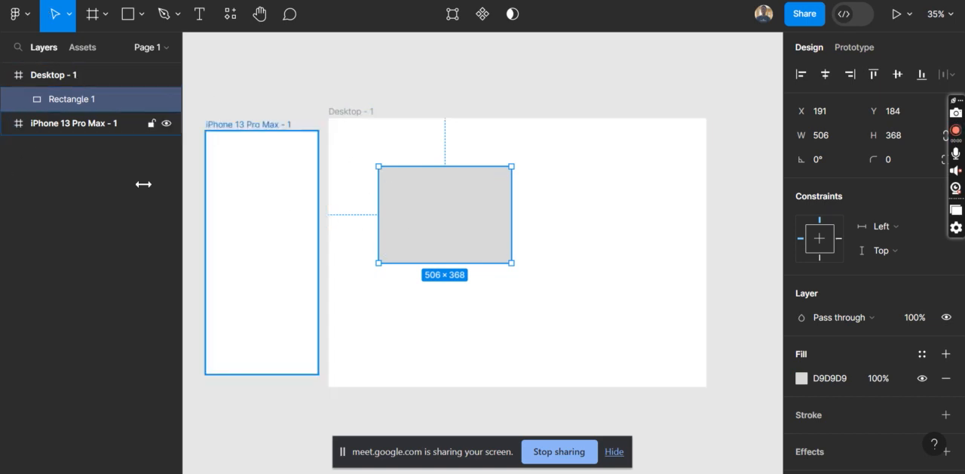
click(311, 81)
drag(483, 220, 532, 64)
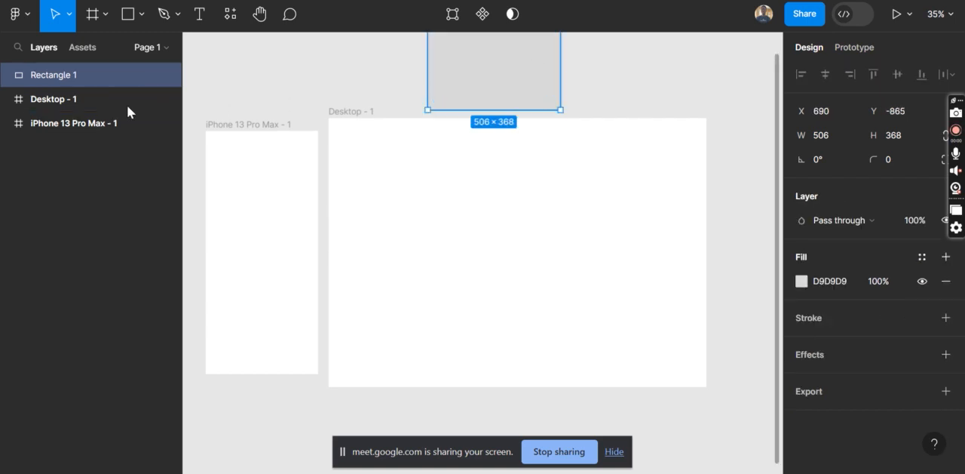
Move the grey rectangle from the canvas above into the Desktop - 1 frame, to about X 280, Y 251
click(233, 134)
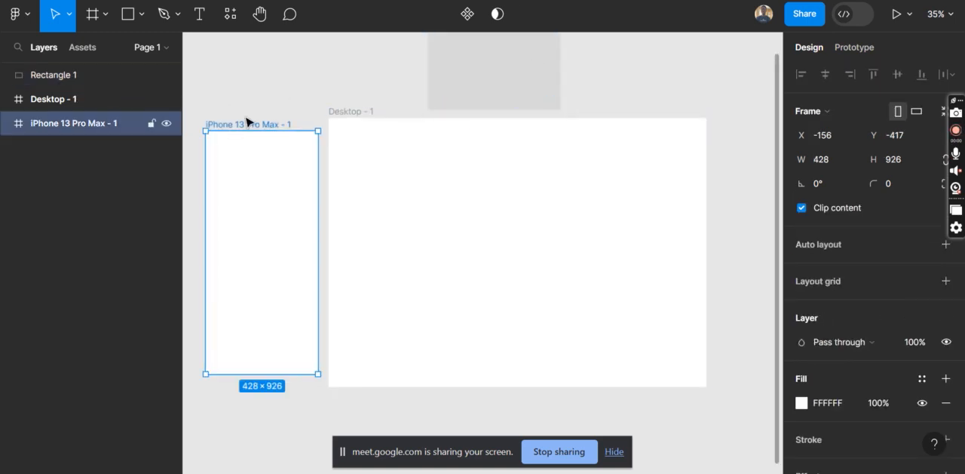
click(368, 112)
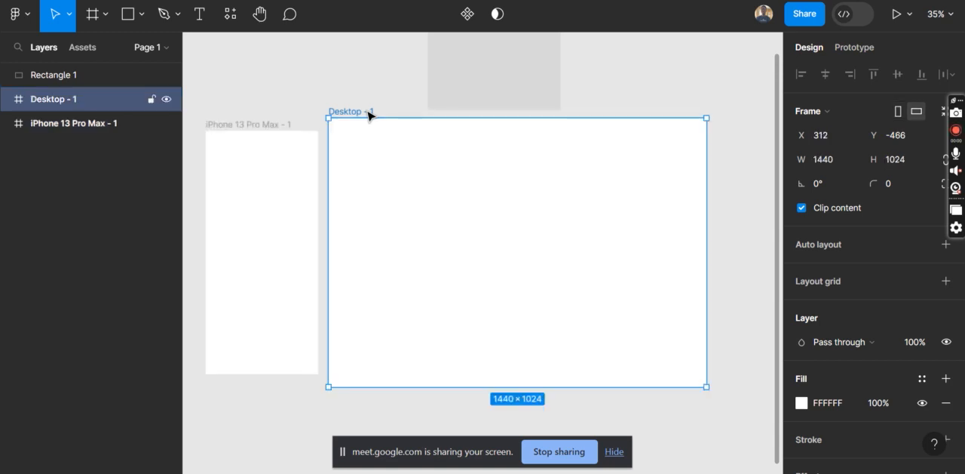
click(79, 77)
drag(492, 79, 471, 247)
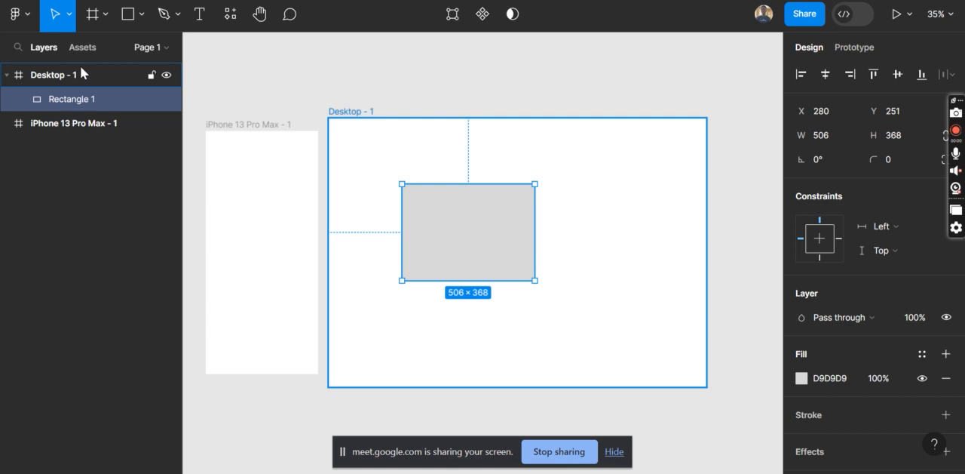
Add the text "UI/UX" in the desktop frame above and beside the rectangle, then collapse and re-expand the frame's layers
click(358, 116)
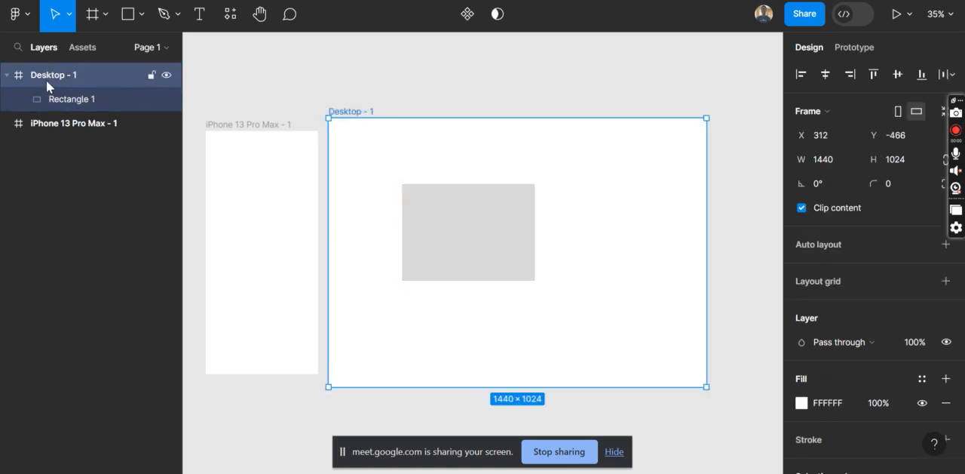
click(197, 25)
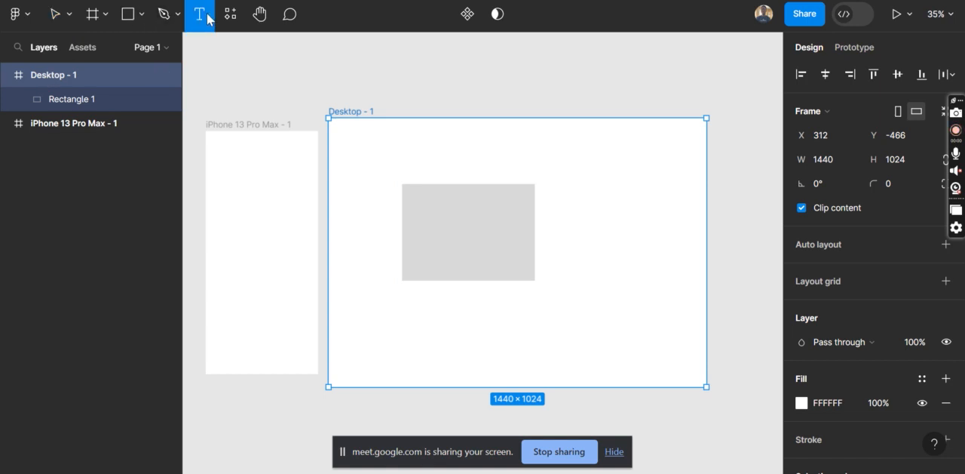
click(568, 158)
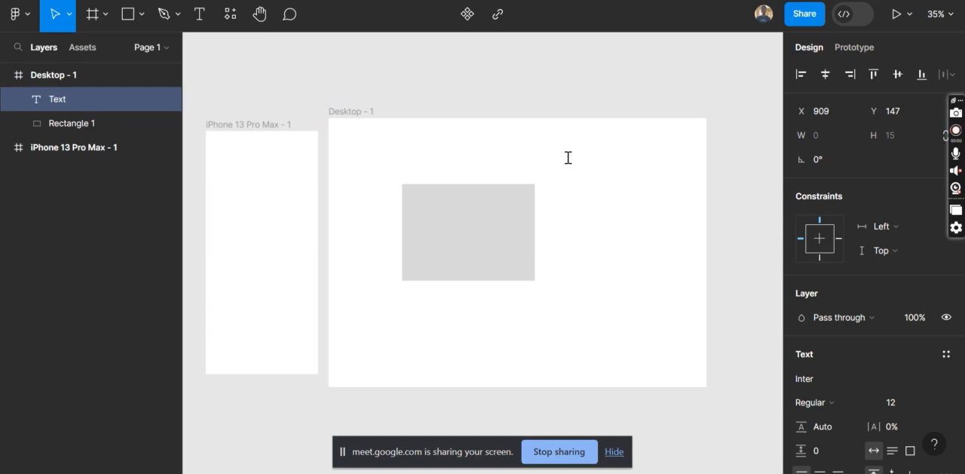
text(UI/I)
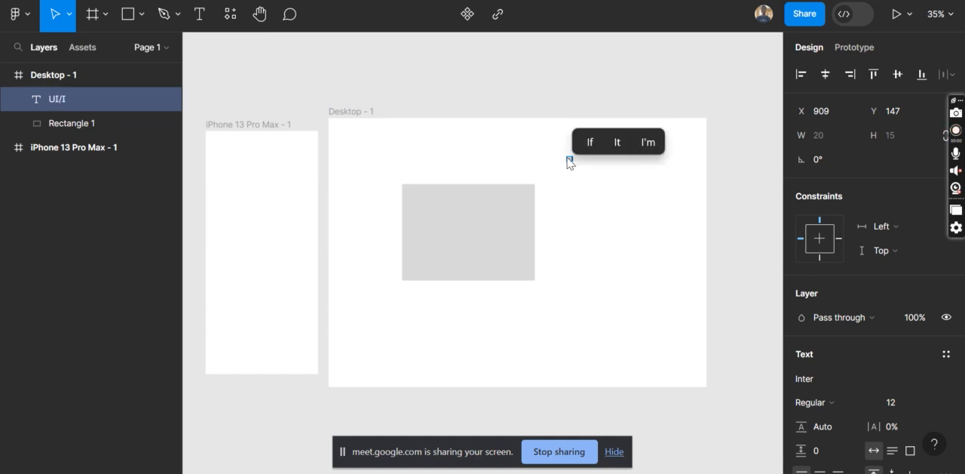
key(BackSpace)
text(UX)
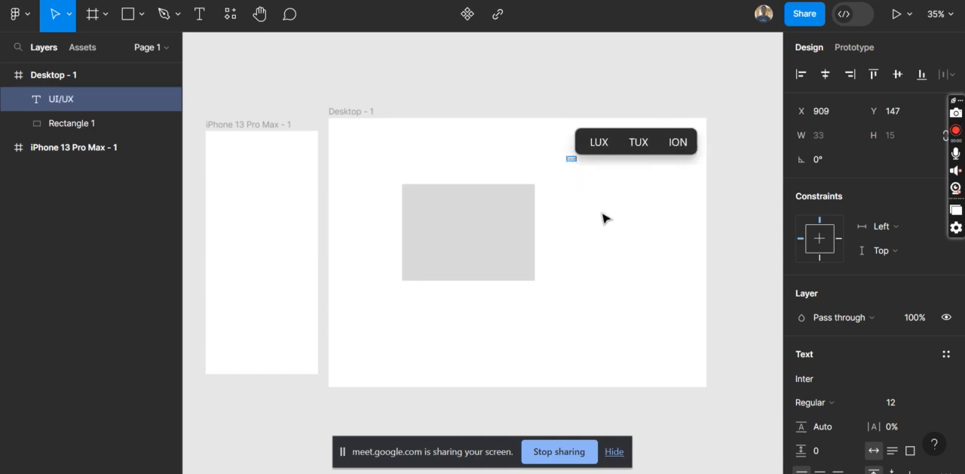
key(Escape)
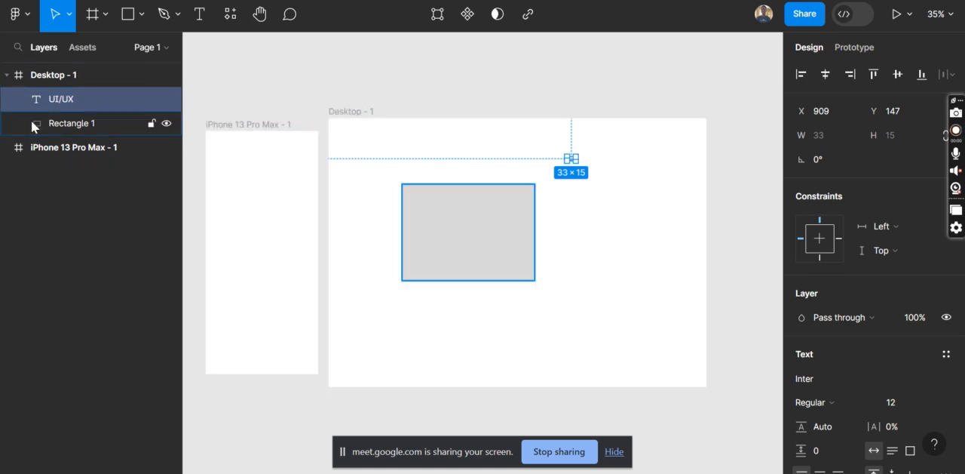
click(6, 77)
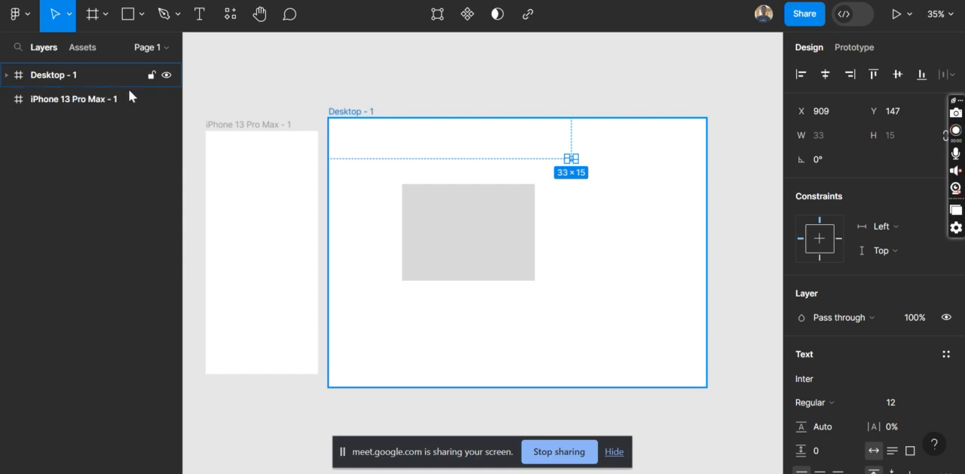
click(7, 76)
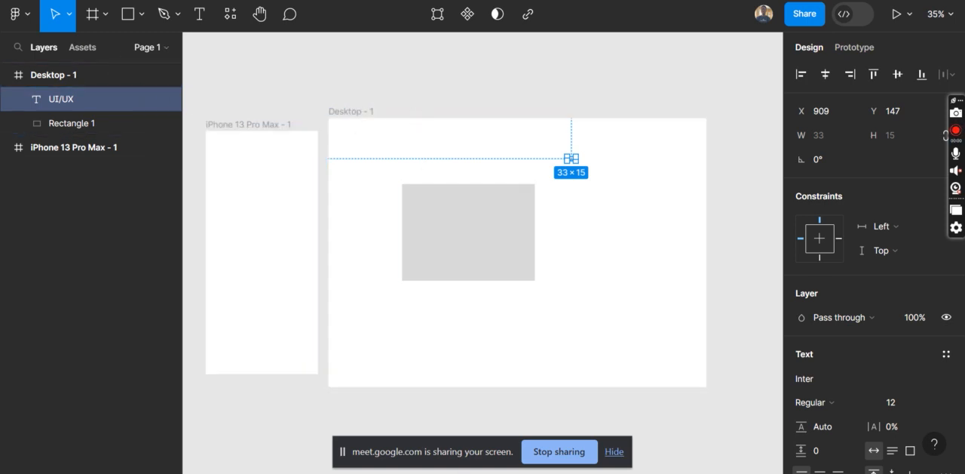
Switch to the Google Meet call, admit the waiting participant, and return to the untitled Figma file
mouse_move(460, 473)
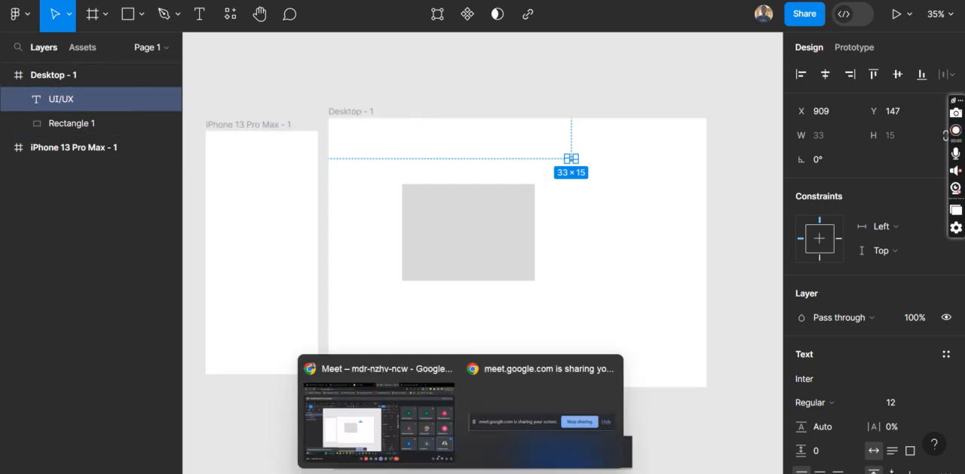
click(413, 431)
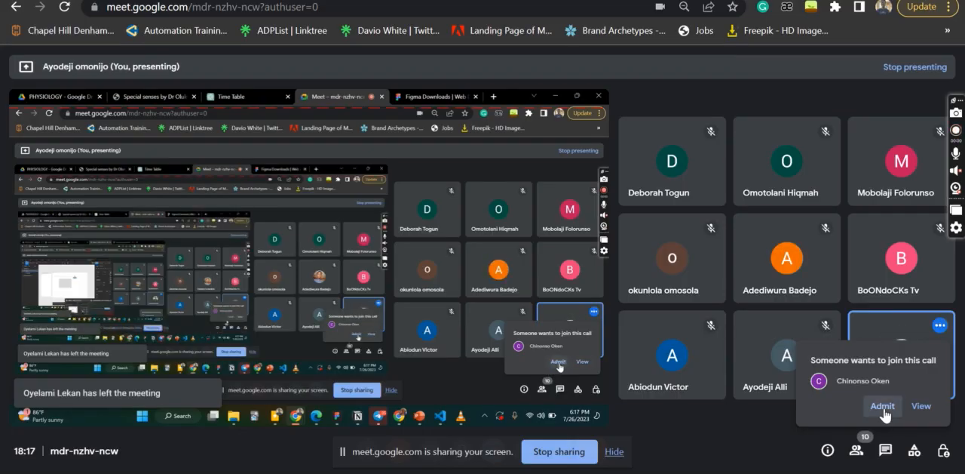
click(882, 407)
mouse_move(562, 473)
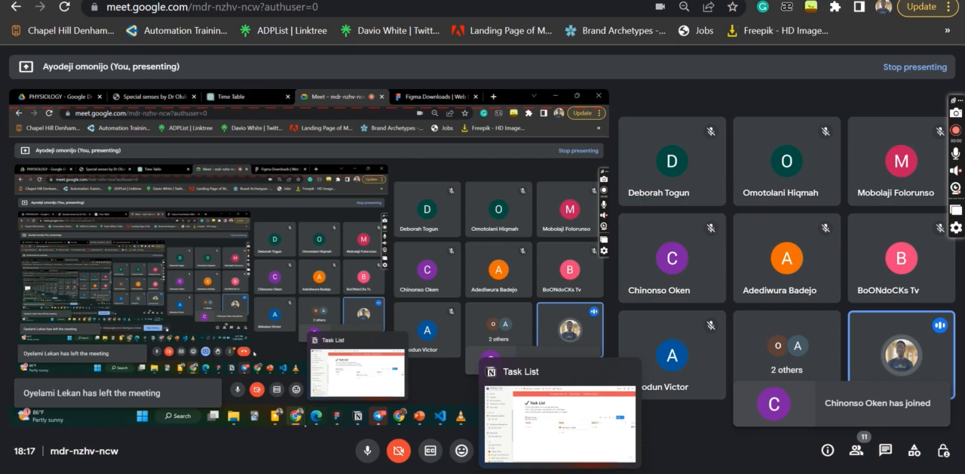
click(528, 473)
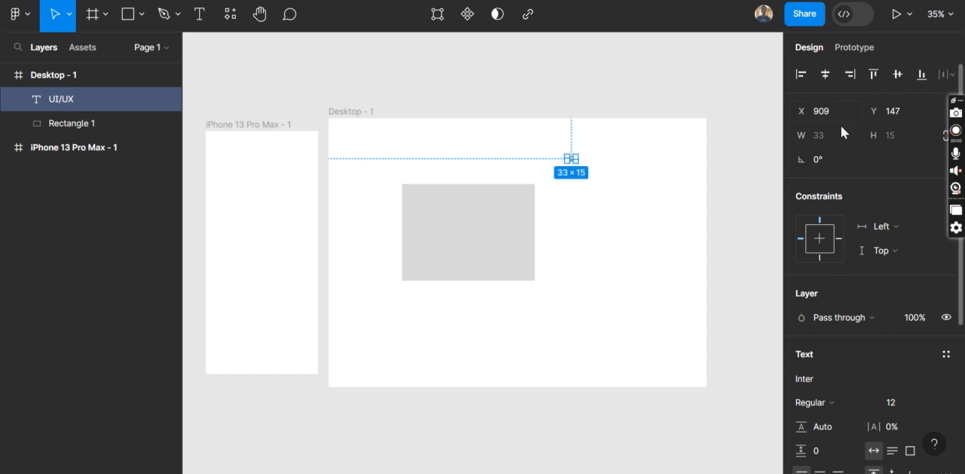
Center the rectangle horizontally within the desktop frame
click(463, 235)
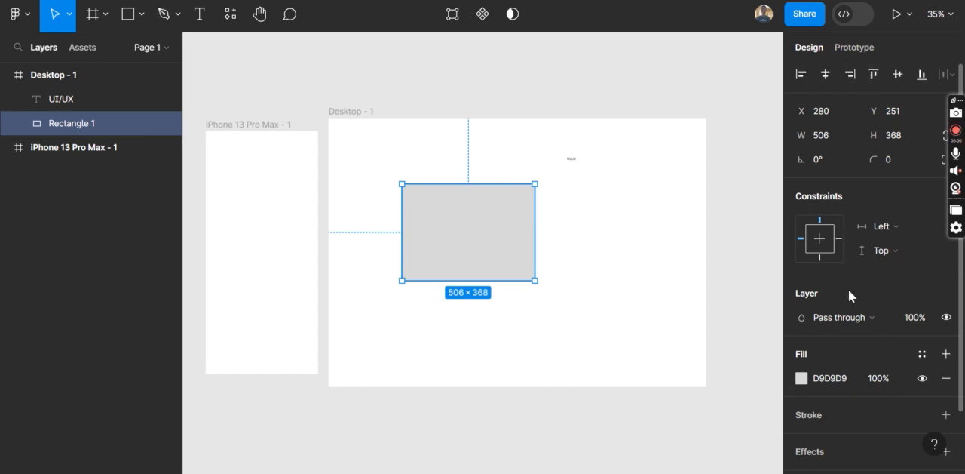
scroll(840, 311, down, 3)
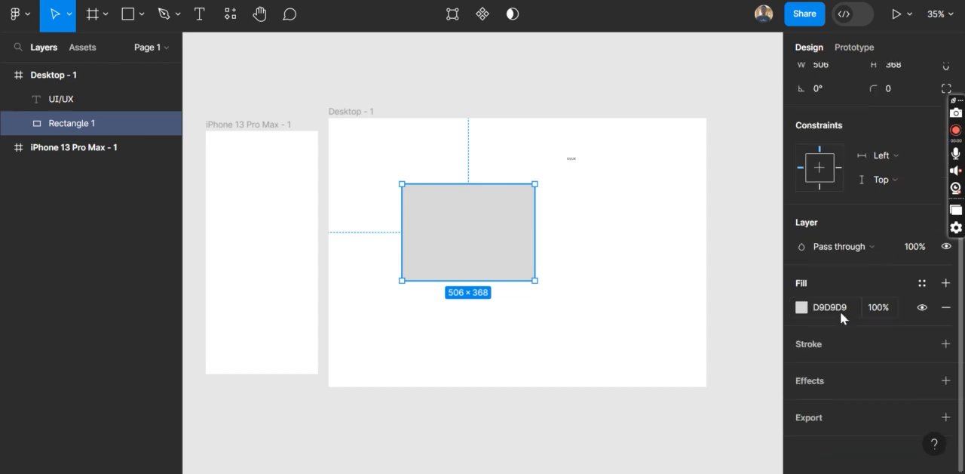
scroll(840, 310, up, 3)
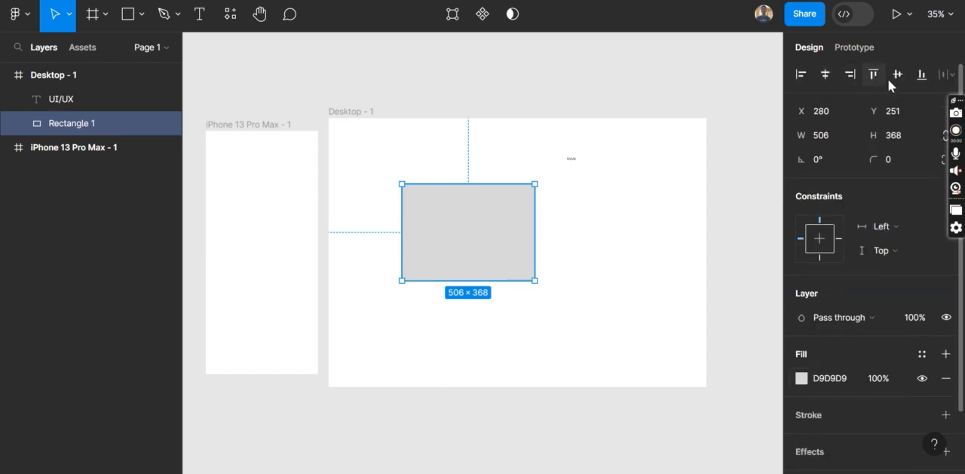
click(825, 74)
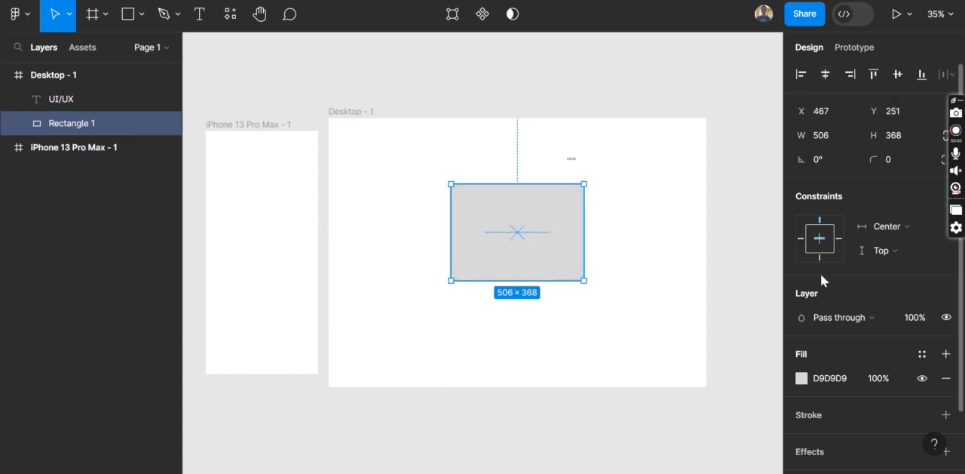
Change the rectangle's fill colour to red FF0000
scroll(820, 273, down, 2)
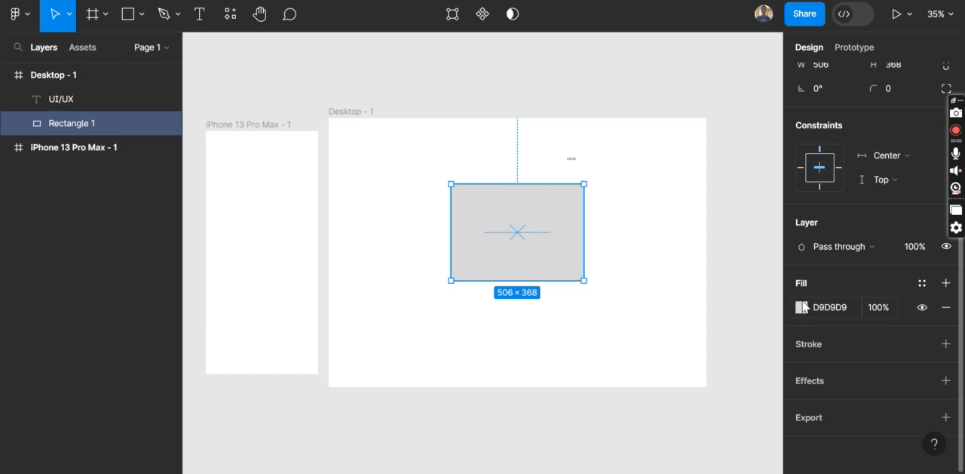
click(802, 307)
drag(684, 173, 808, 88)
click(771, 48)
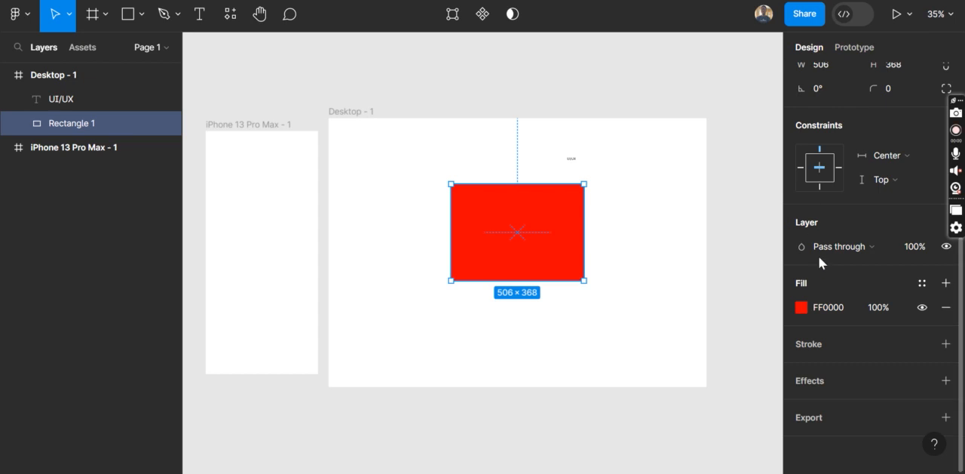
Add a black 000000 inside stroke to the red rectangle and increase its thickness to about 61
click(944, 344)
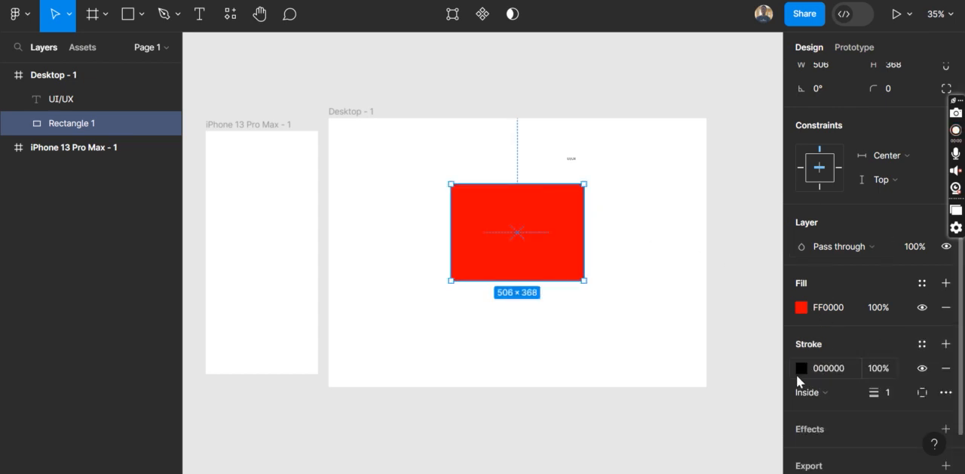
click(800, 368)
click(798, 370)
mouse_move(874, 392)
mouse_down()
mouse_move(927, 392)
mouse_move(868, 392)
mouse_up()
Add a drop shadow effect to the rectangle and offset it to about X 35, Y 31
scroll(812, 410, down, 1)
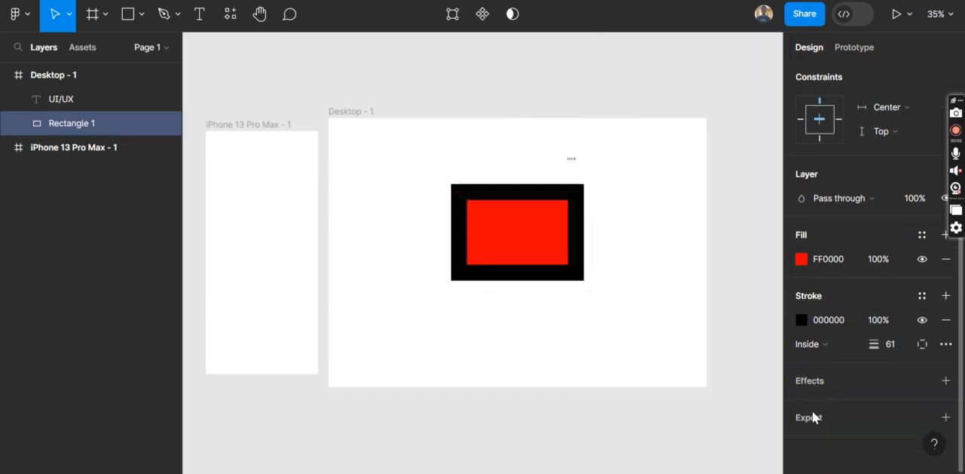
click(945, 380)
scroll(947, 387, down, 1)
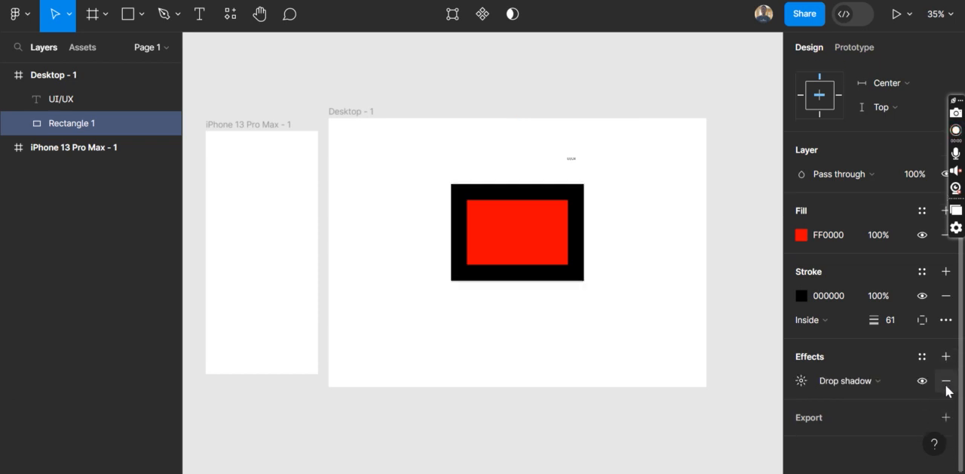
click(802, 380)
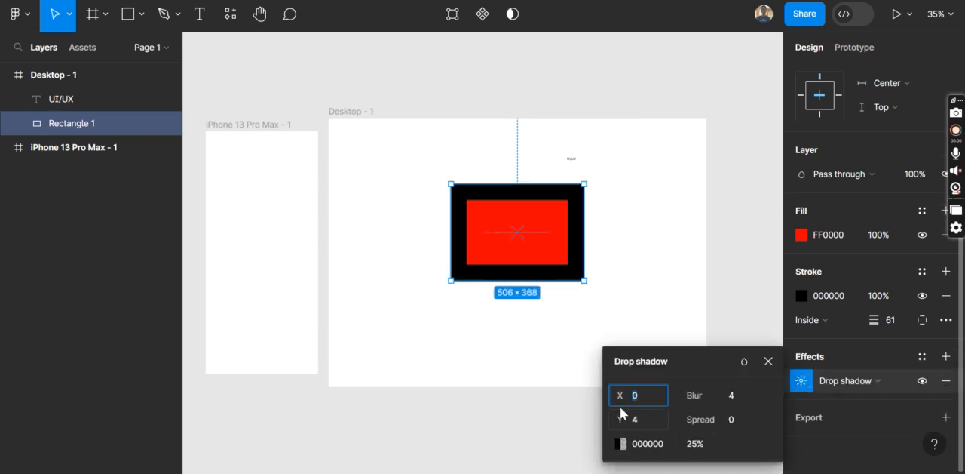
drag(620, 395, 656, 418)
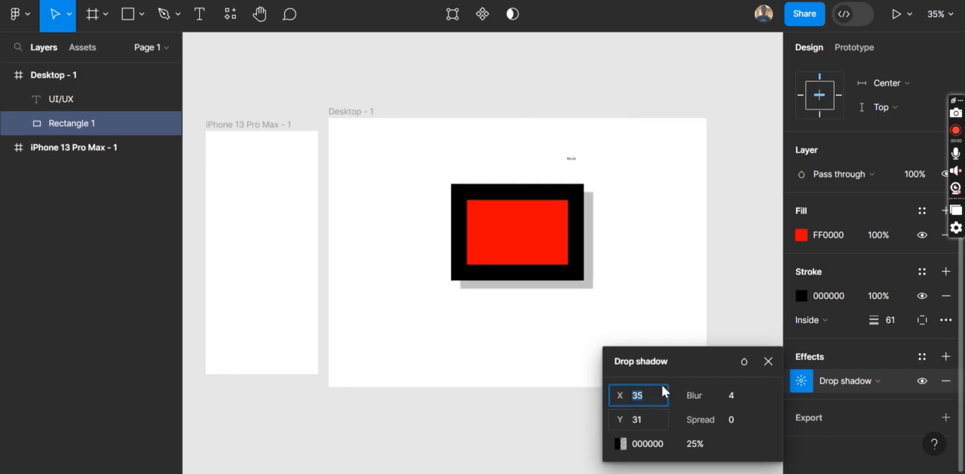
click(768, 360)
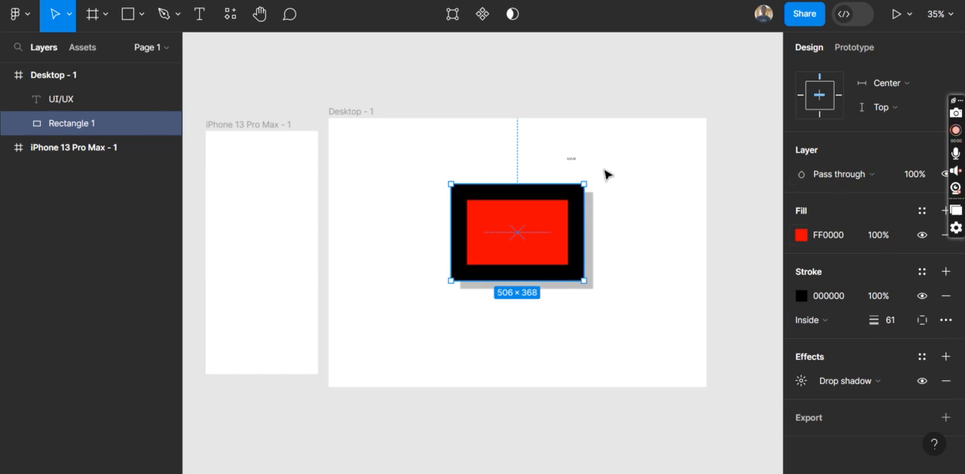
Set the UI/UX text to the Ink Free font at size 96 and deselect it
click(571, 159)
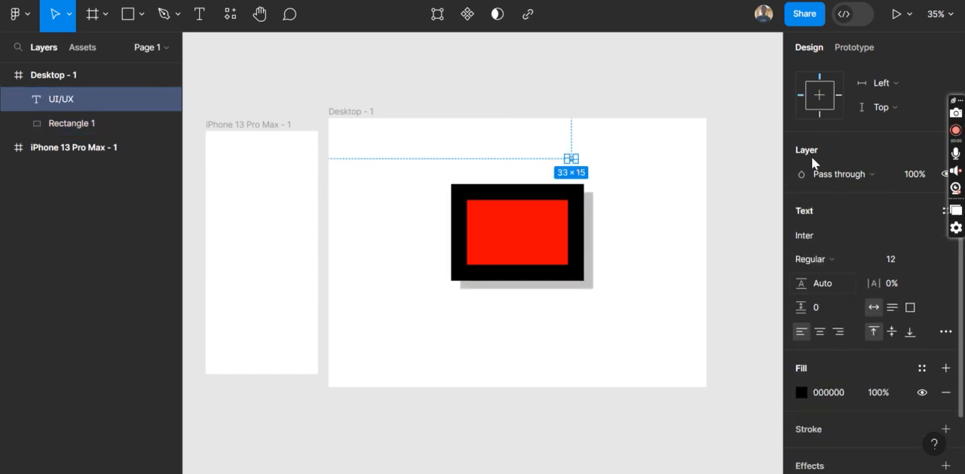
click(855, 234)
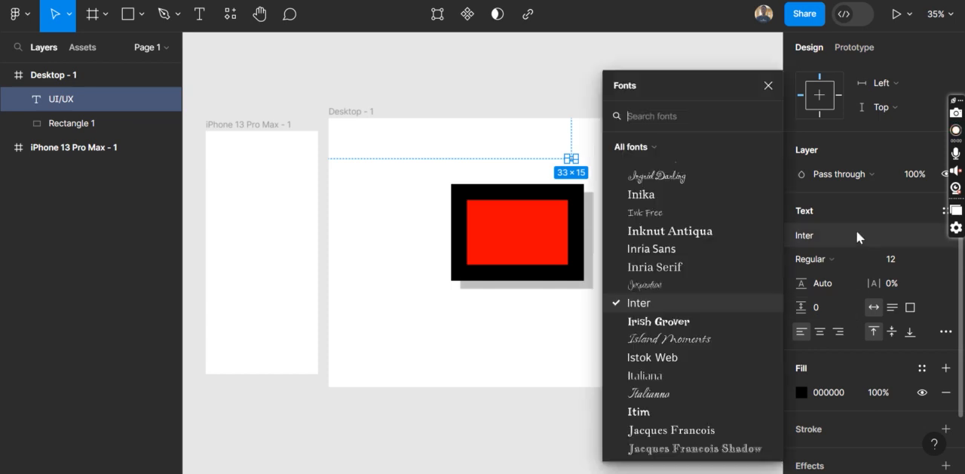
click(659, 213)
click(918, 263)
click(932, 259)
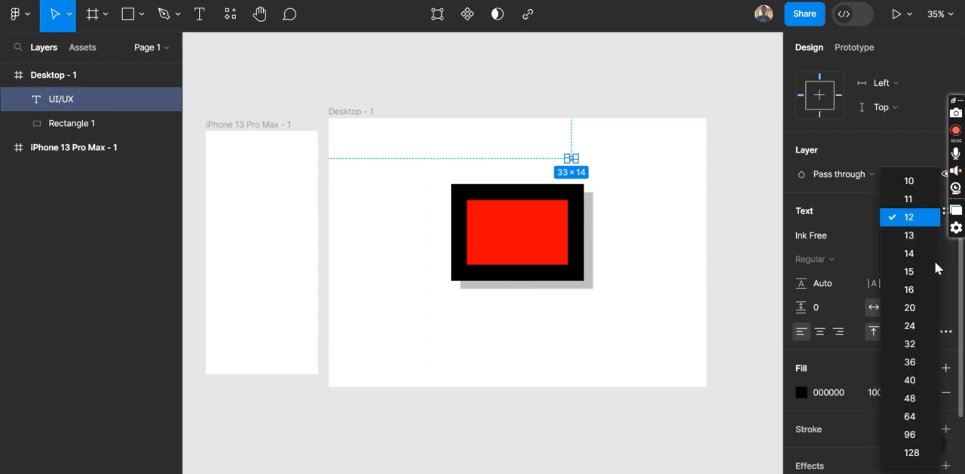
click(908, 434)
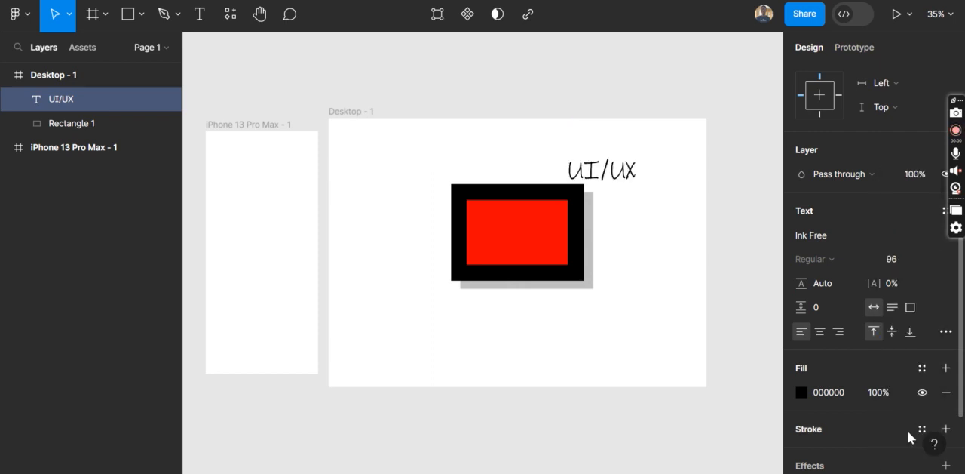
click(627, 349)
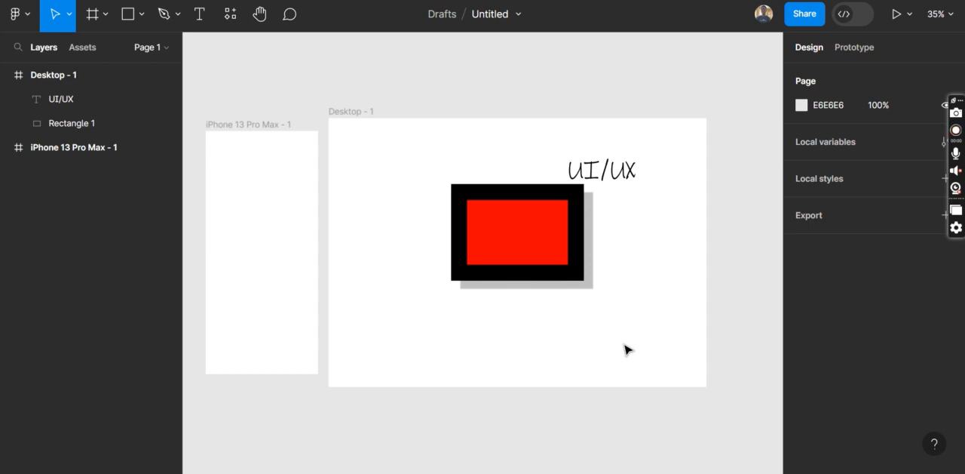
Pan the canvas back and forth with the Hand tool, ending with both frames fully in view
click(263, 22)
drag(426, 275, 653, 262)
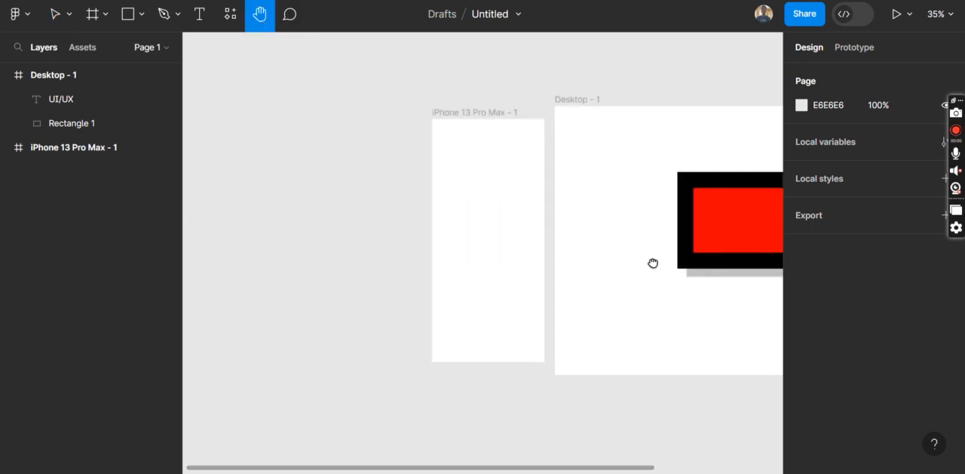
drag(599, 211, 396, 209)
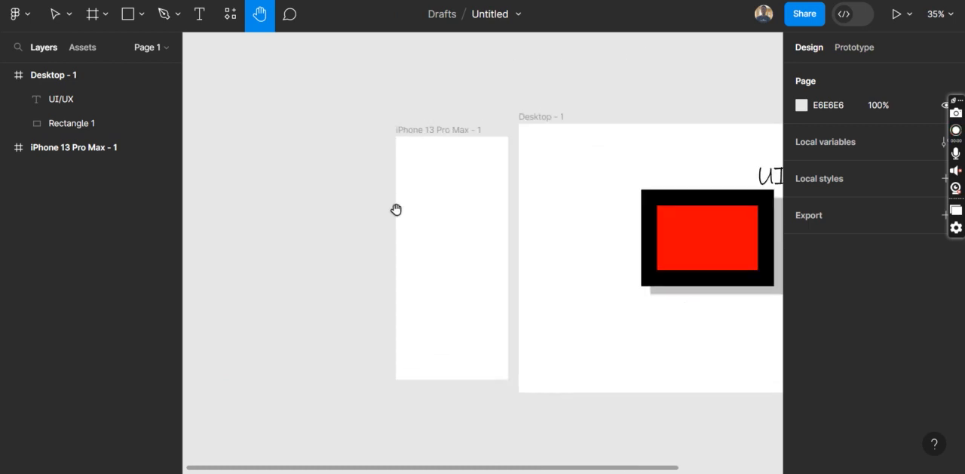
drag(489, 230, 231, 224)
drag(323, 226, 398, 224)
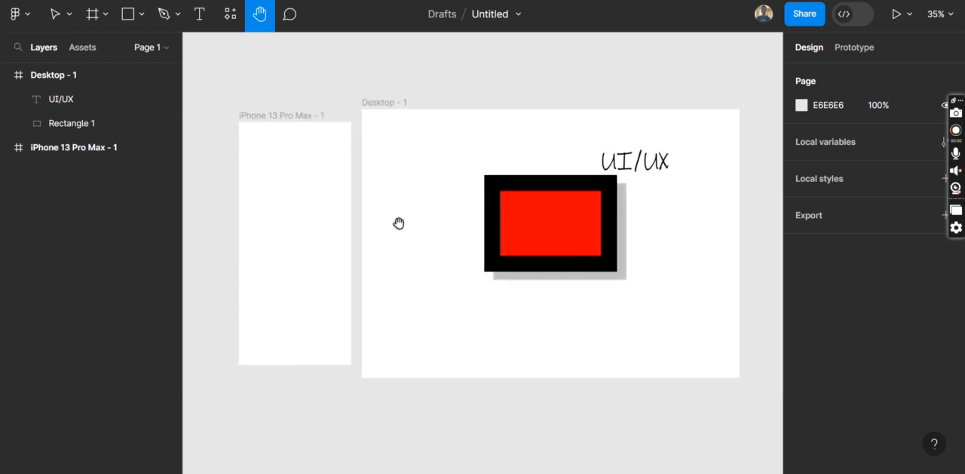
Pin a comment on the red rectangle reading "Red is not our brand color make it biege" and post it
click(68, 14)
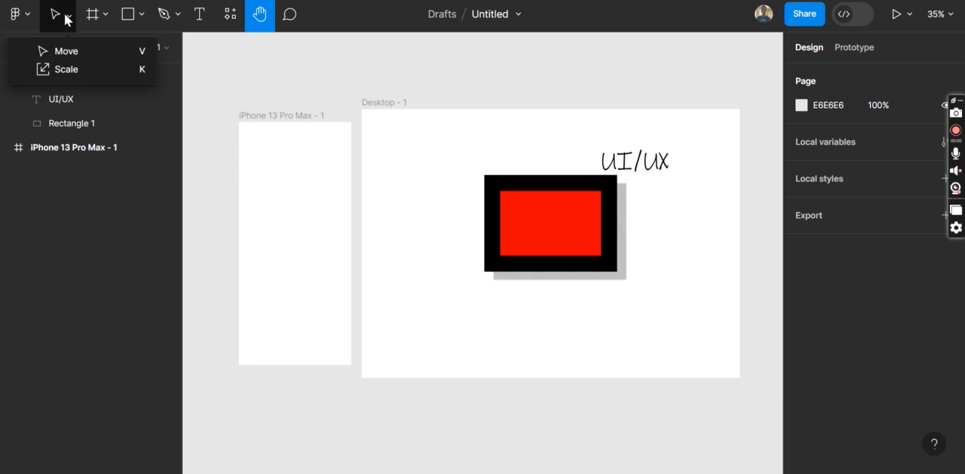
click(77, 52)
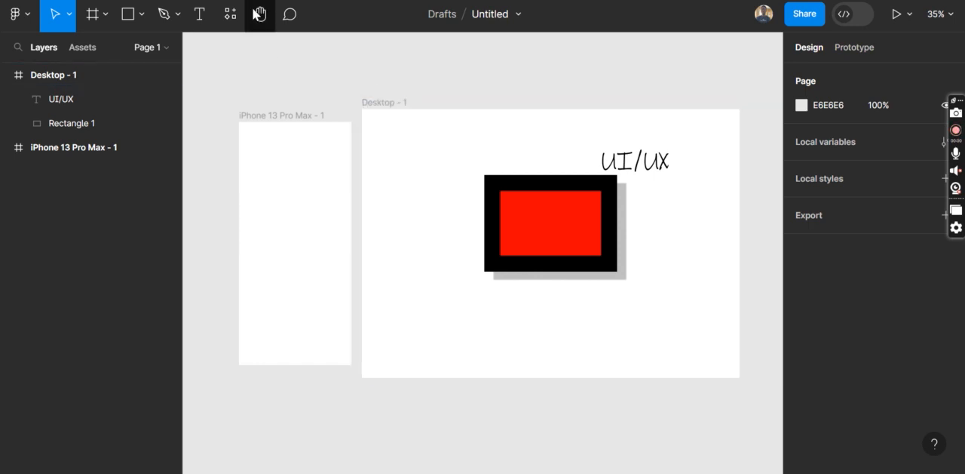
click(293, 21)
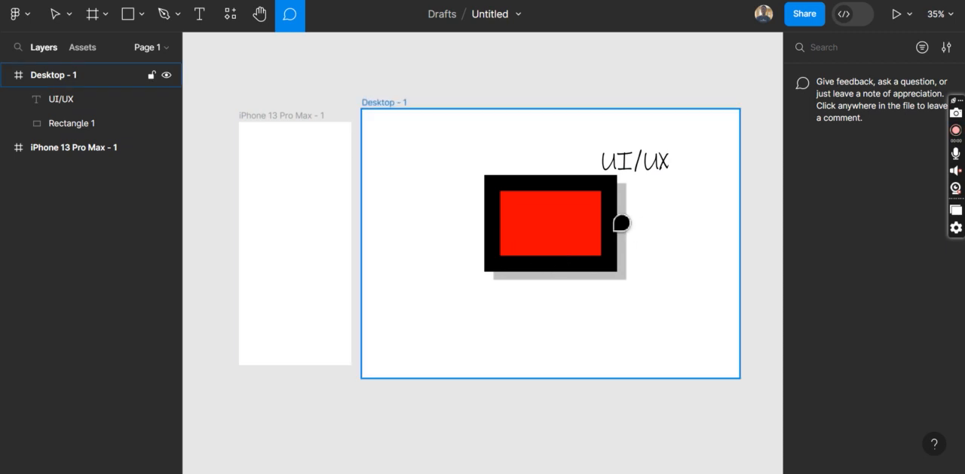
click(552, 233)
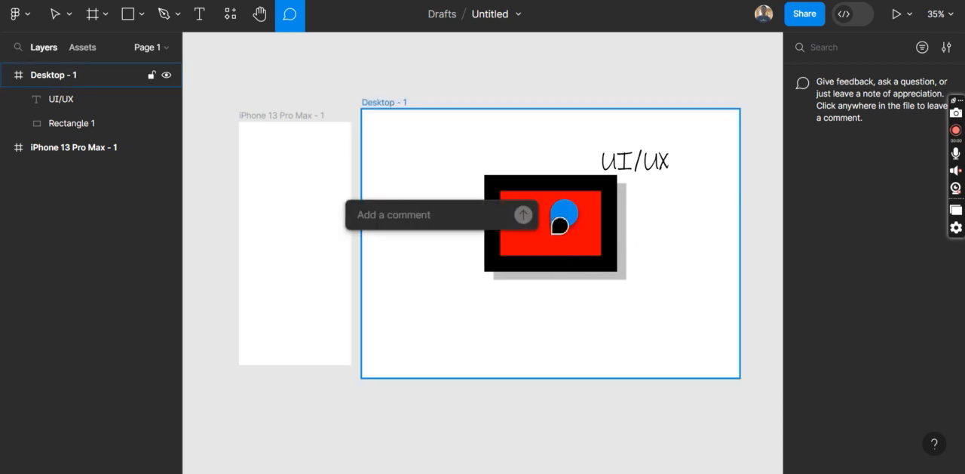
text(Red is no)
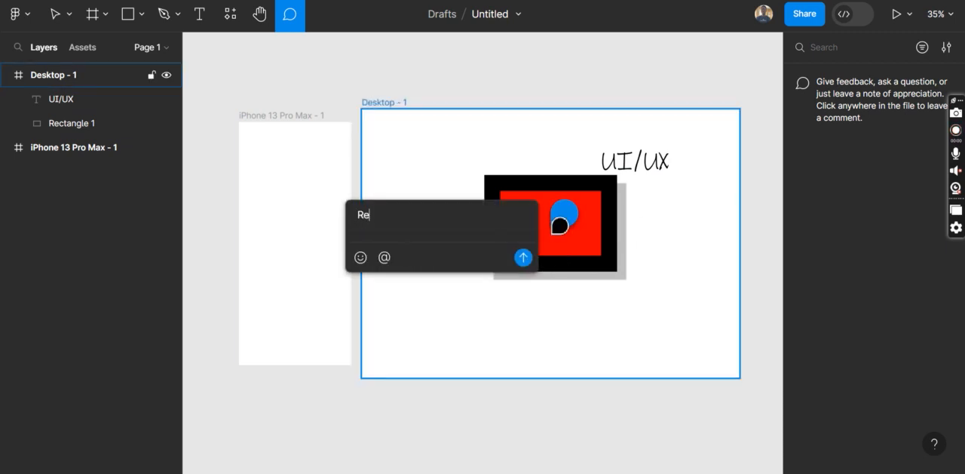
text(our brand co)
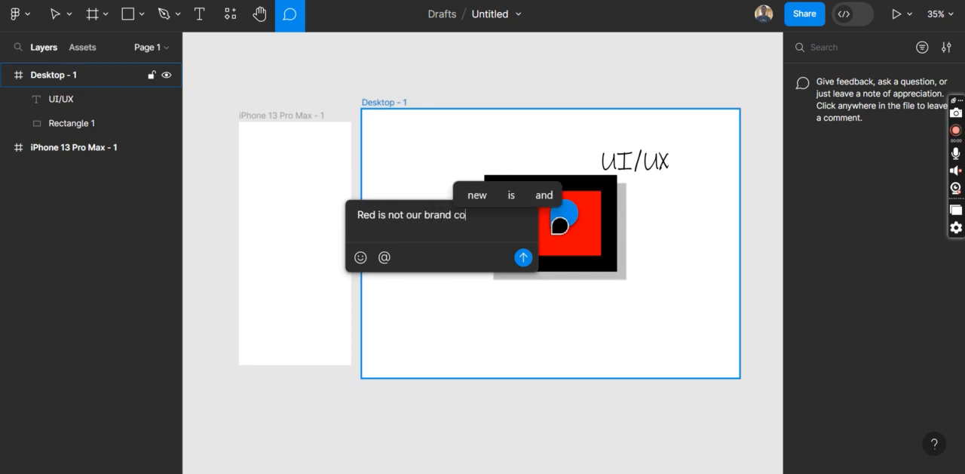
text(lor make it biege)
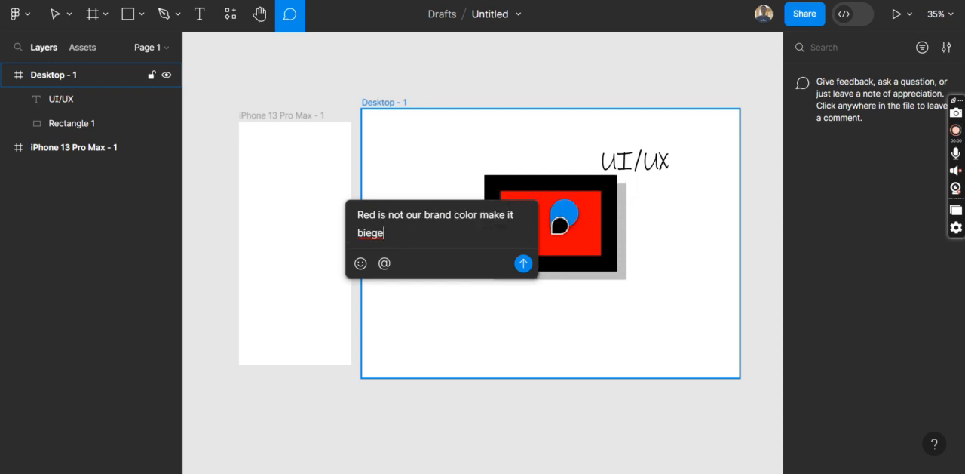
key(Return)
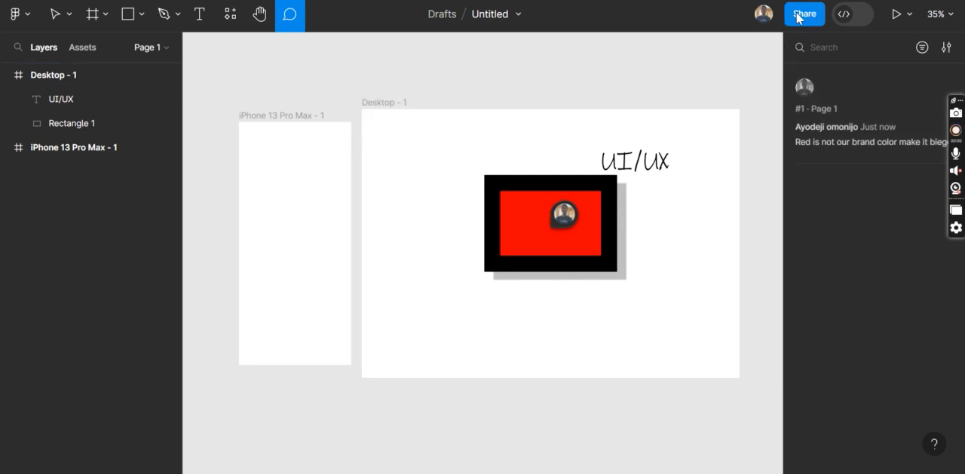
View the file's sharing options, clear the stray text from the invite field, and close them without inviting anyone
click(802, 15)
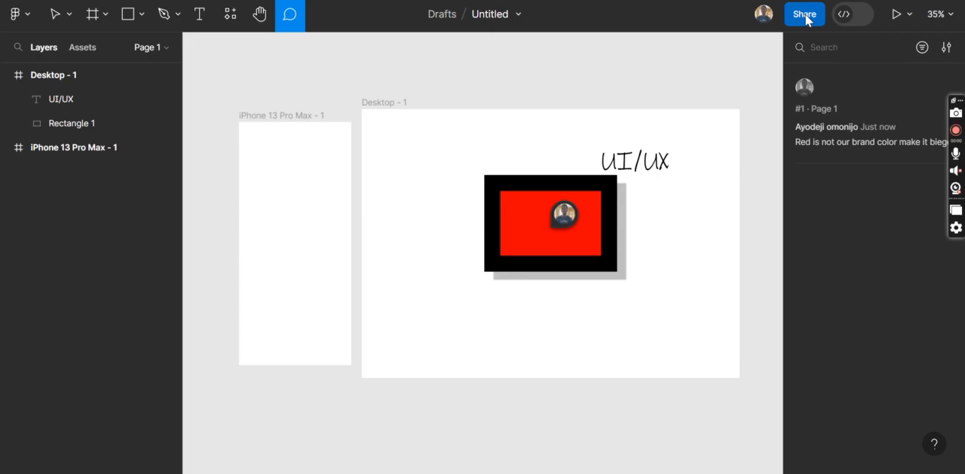
text(vx)
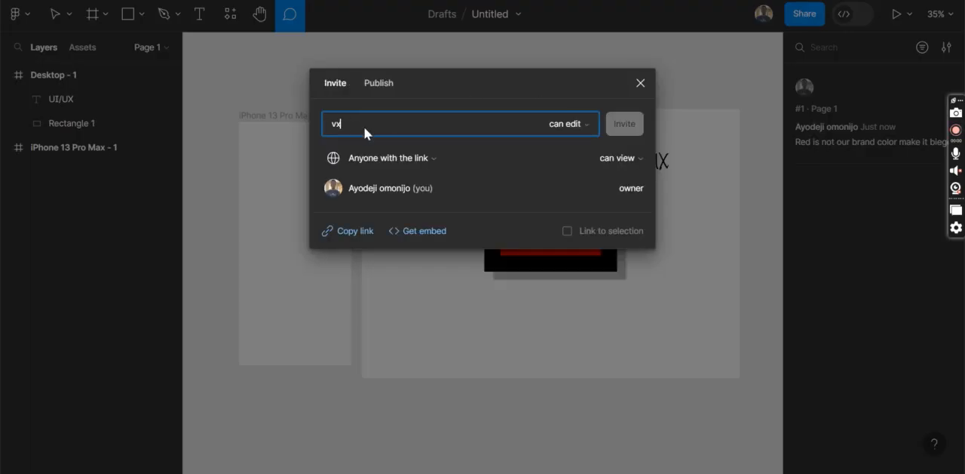
key(BackSpace)
key(BackSpace)
key(BackSpace)
key(BackSpace)
key(BackSpace)
click(642, 84)
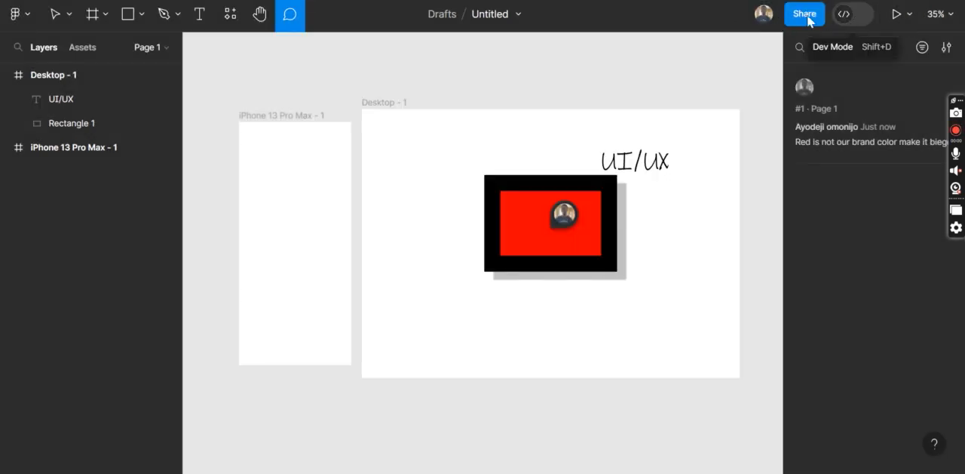
View both frames in Dev Mode, return to design mode and discard the empty comment by activating the Move tool
click(852, 15)
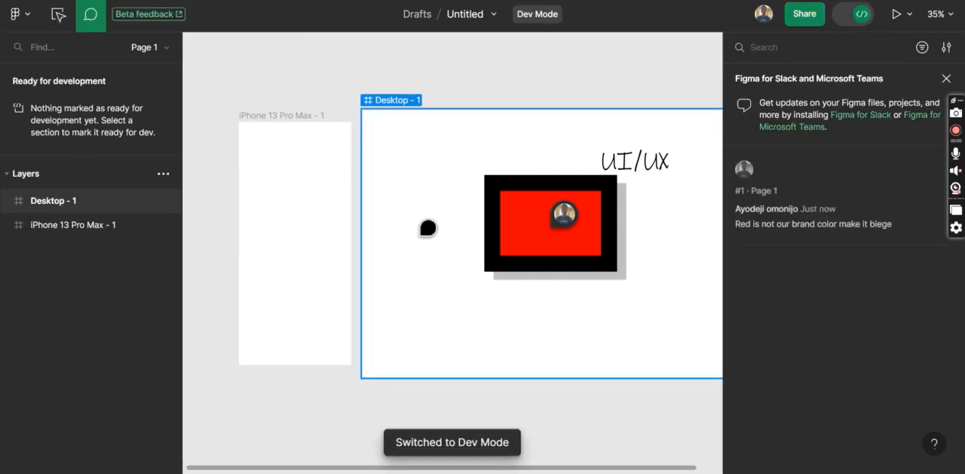
scroll(427, 228, down, 3)
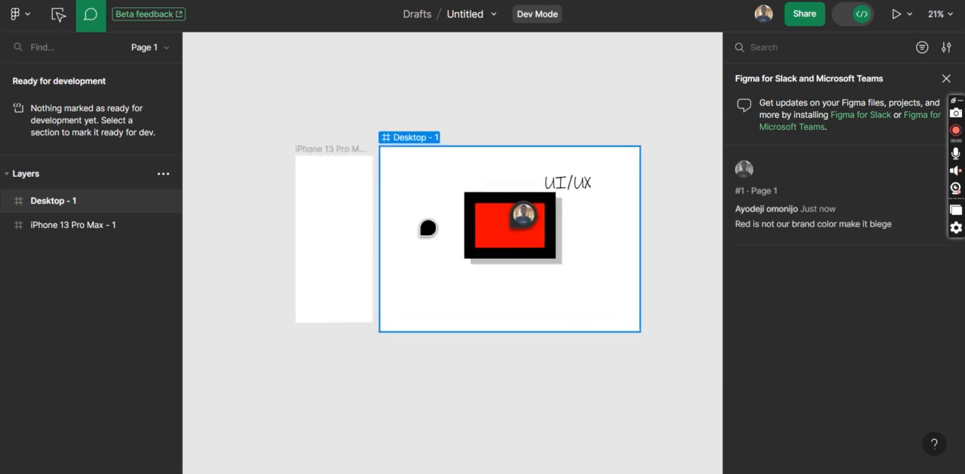
scroll(428, 228, up, 1)
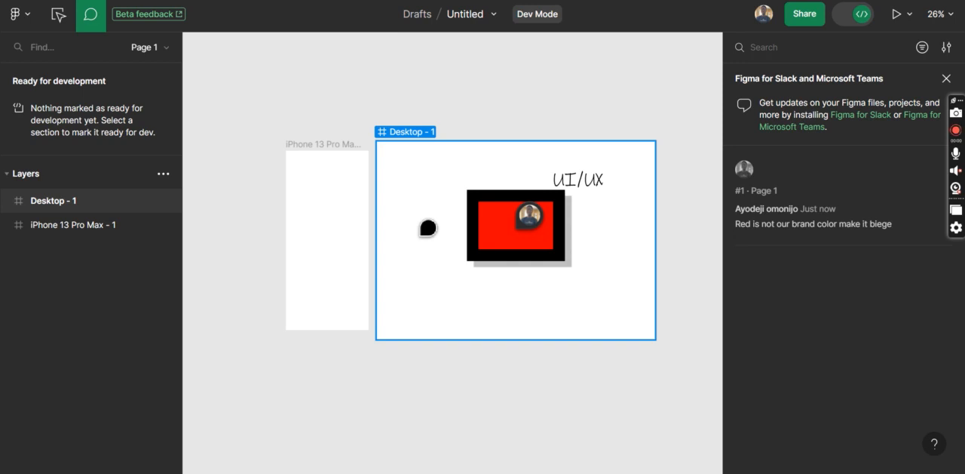
click(324, 159)
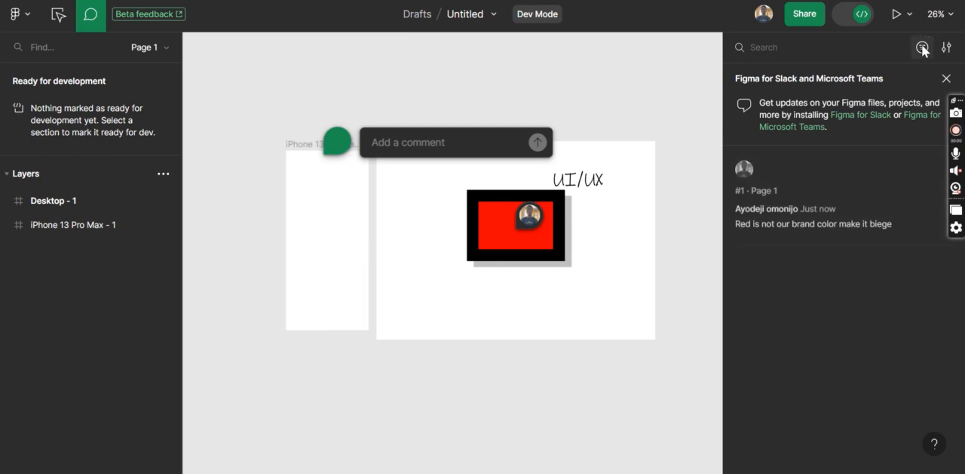
click(861, 15)
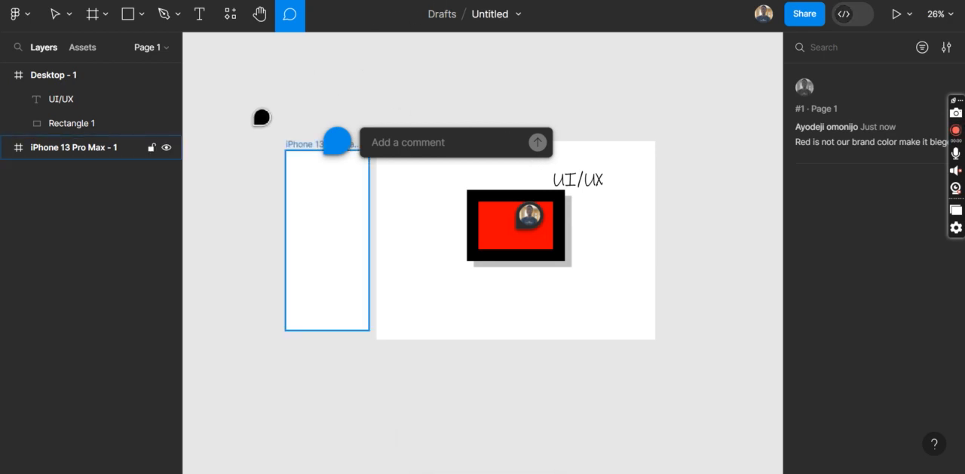
click(55, 16)
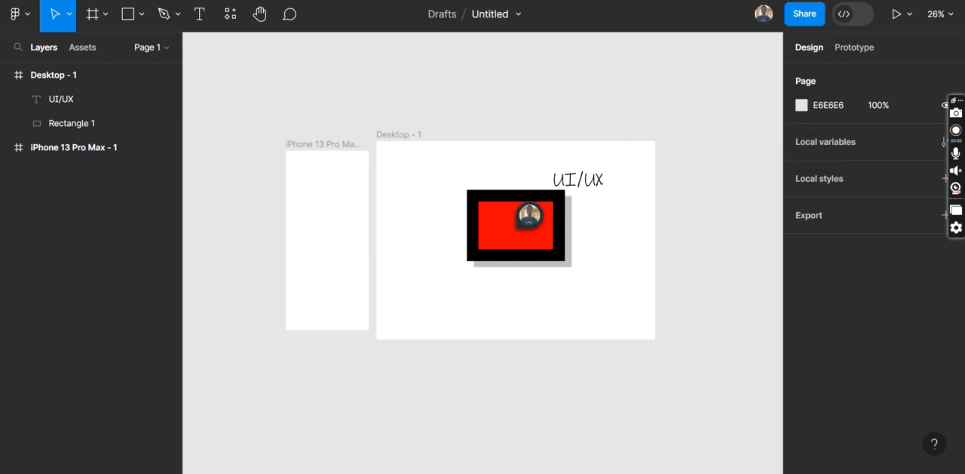
Switch to the Nexcent design file and select the whole Landing Page frame
key(ctrl+Tab)
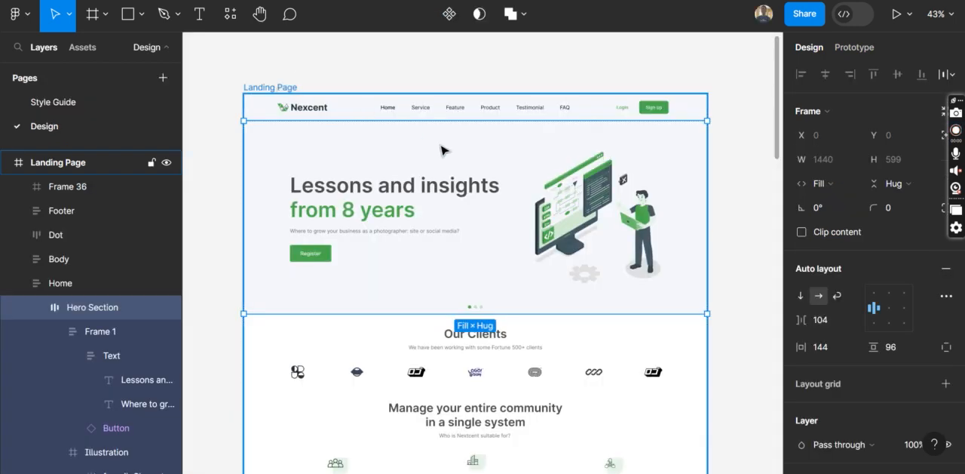
click(513, 264)
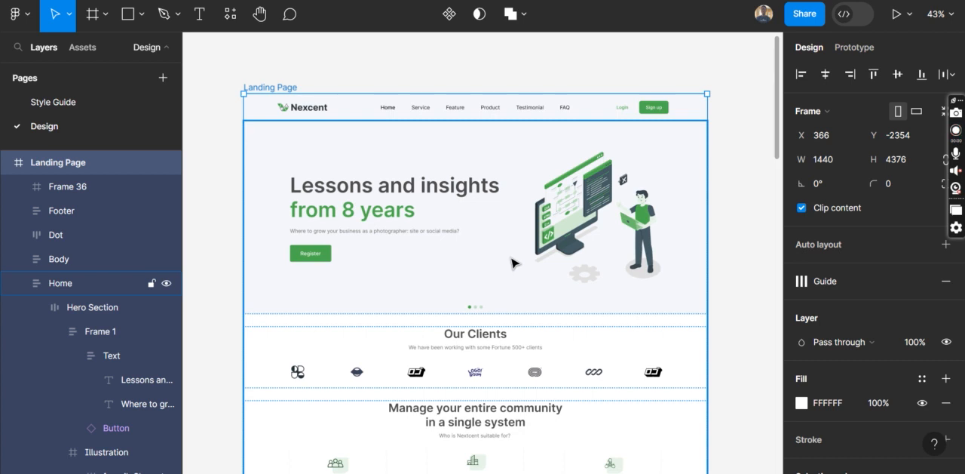
scroll(512, 263, down, 2)
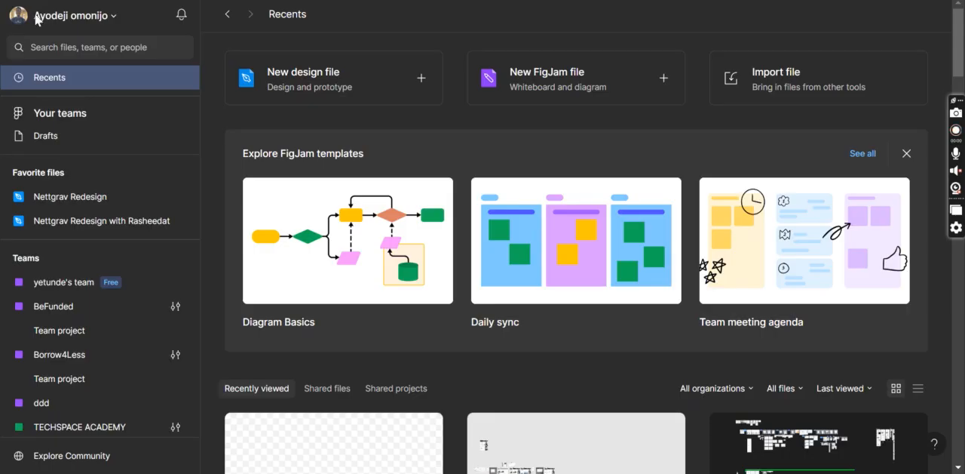
View the account menu on the Figma home page, close it, and return to the Nexcent design file
click(86, 17)
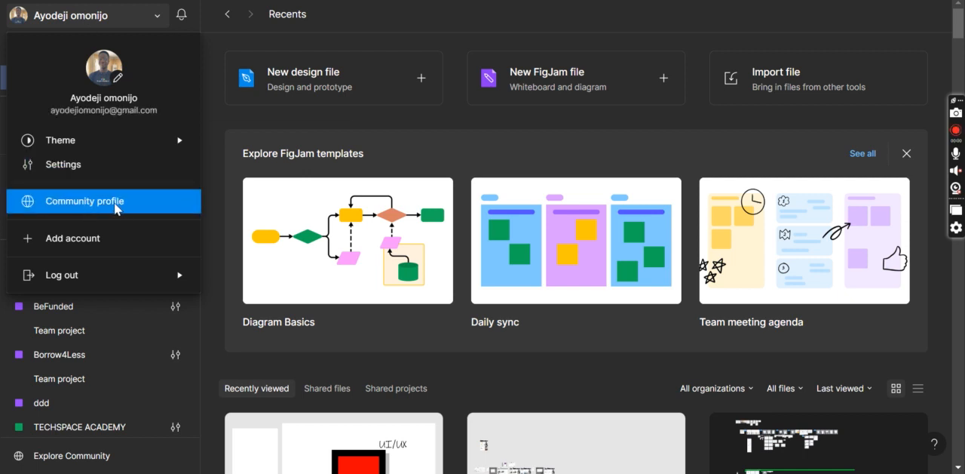
click(221, 158)
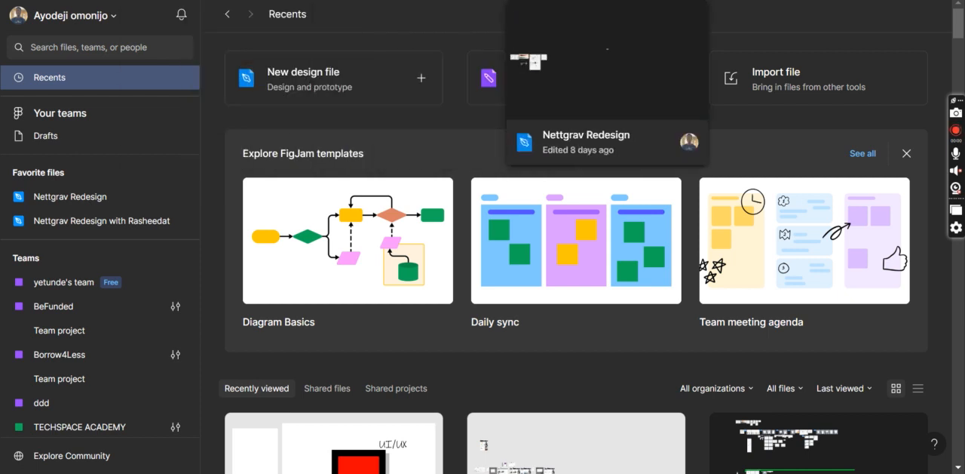
click(735, 1)
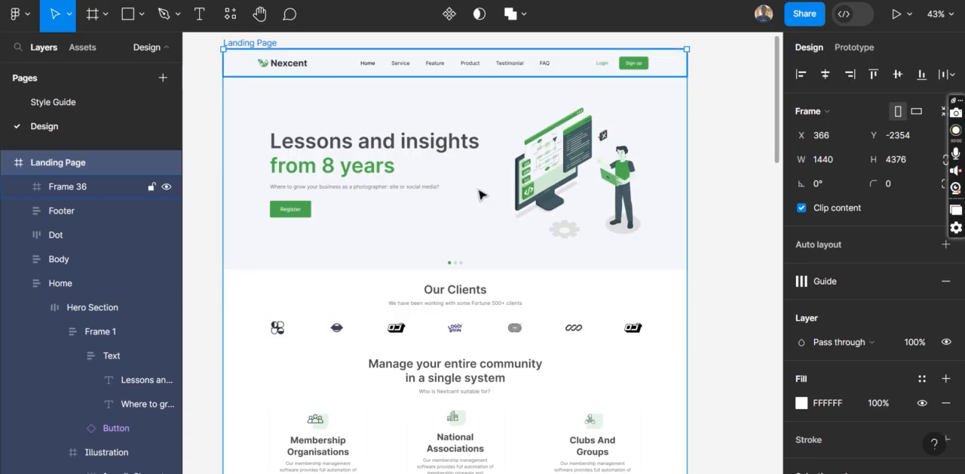
Examine the header and hero area of the Nexcent landing page and select its Home section
scroll(483, 191, right, 2)
scroll(483, 195, left, 1)
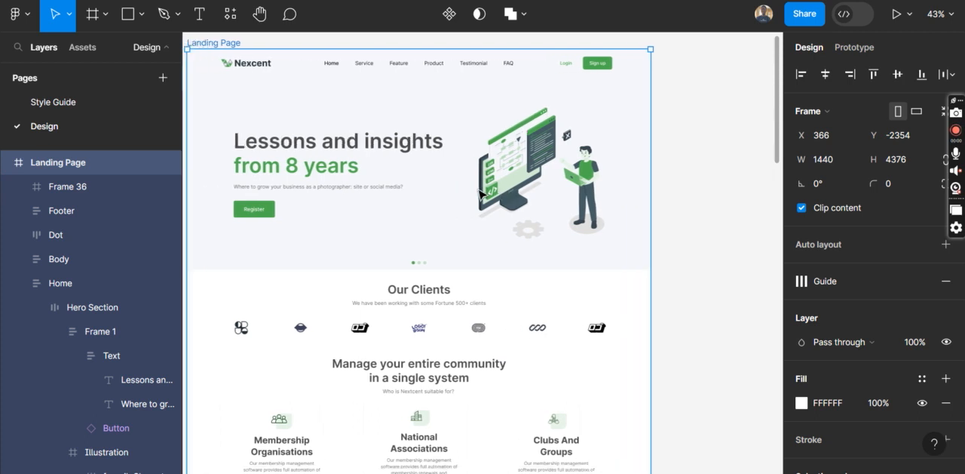
scroll(369, 229, up, 1)
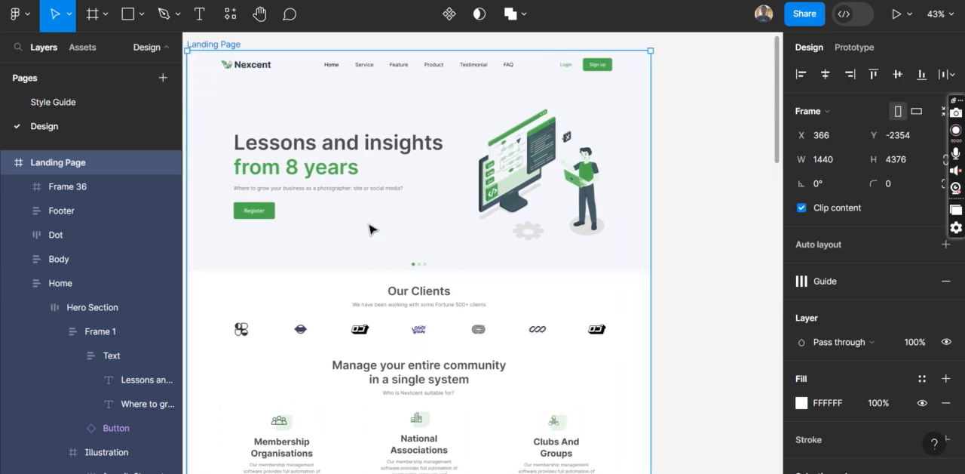
scroll(370, 229, up, 5)
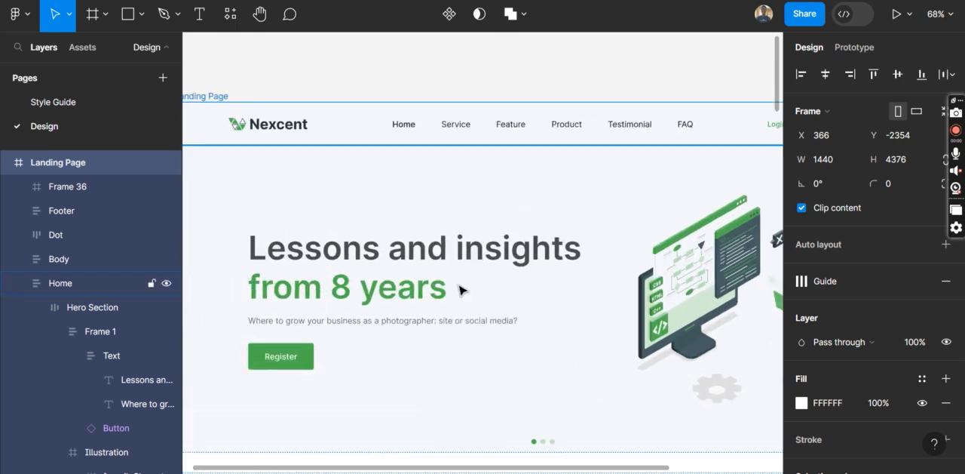
scroll(459, 289, down, 3)
scroll(468, 211, down, 3)
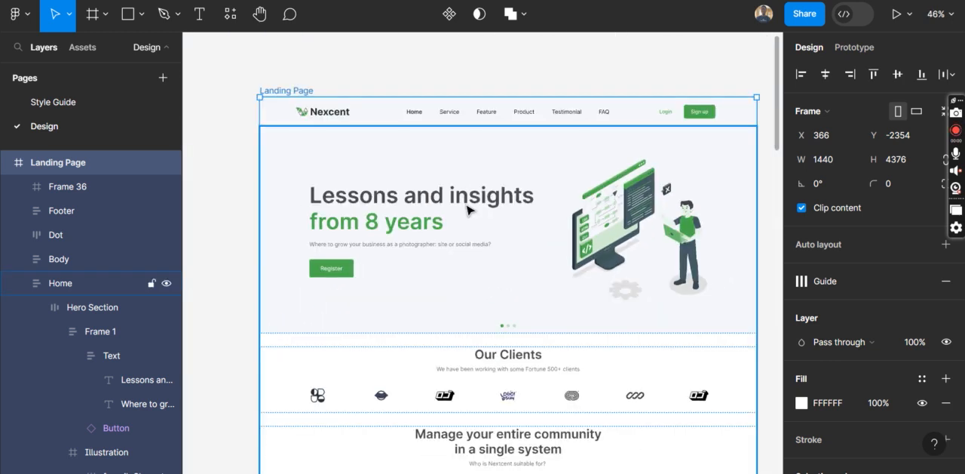
click(467, 209)
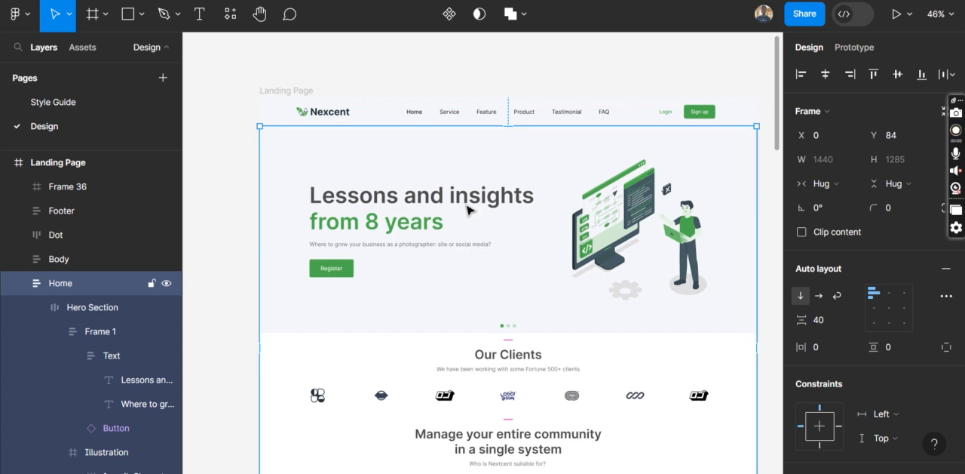
Switch to the Google Meet browser window and open the geegpay.africa website in a new tab
mouse_move(460, 473)
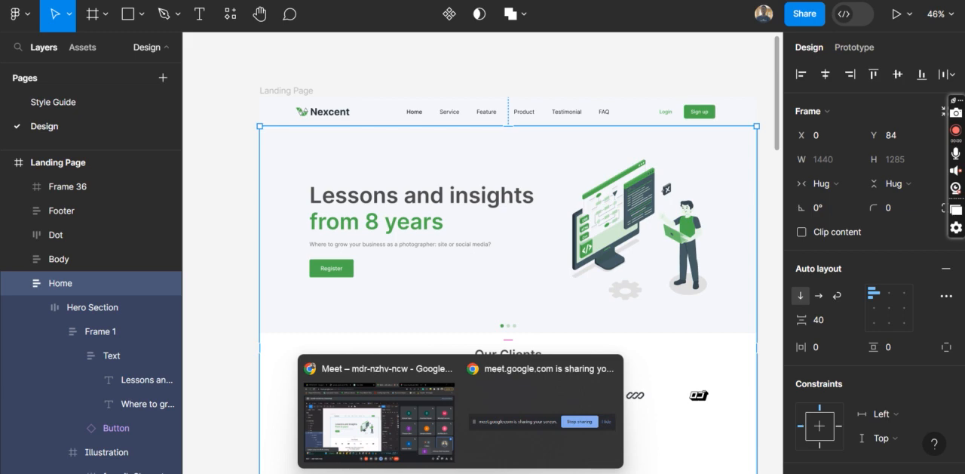
click(380, 420)
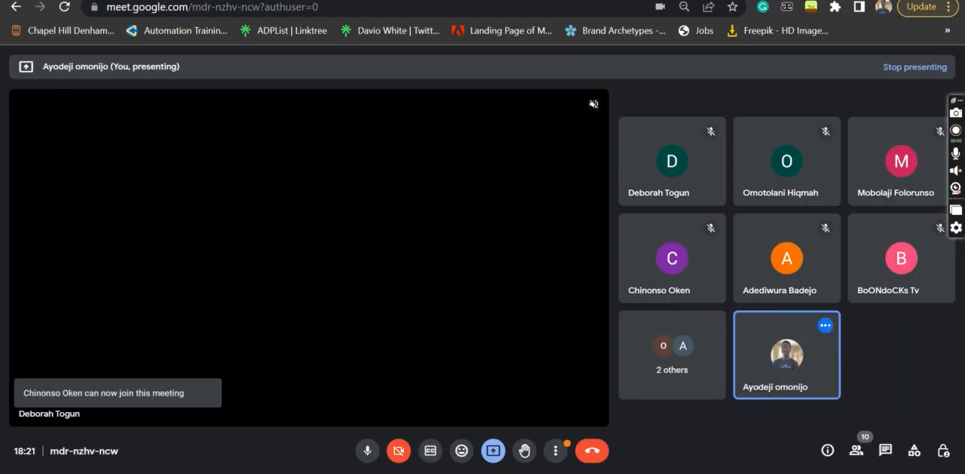
key(ctrl+t)
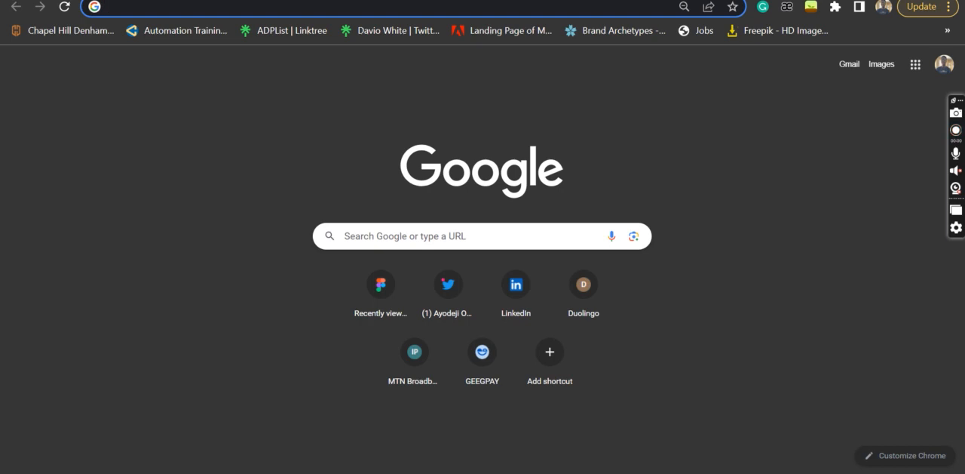
text(geep)
key(BackSpace)
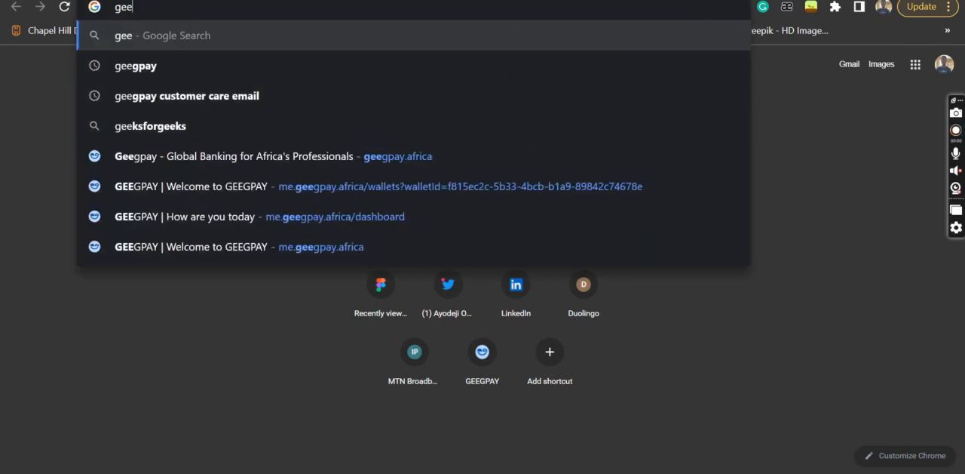
click(409, 146)
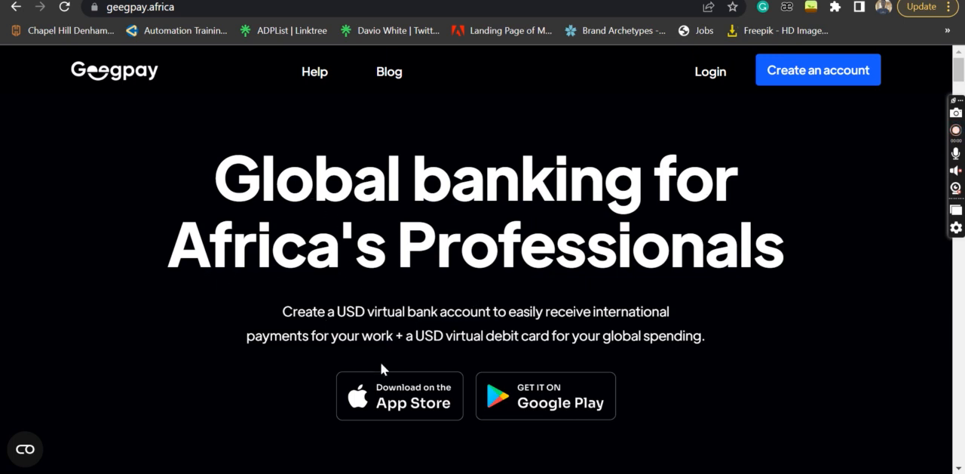
Examine the tilted, coloured praise tags below the app download links on the Geegpay home page
scroll(380, 369, down, 4)
scroll(381, 364, down, 1)
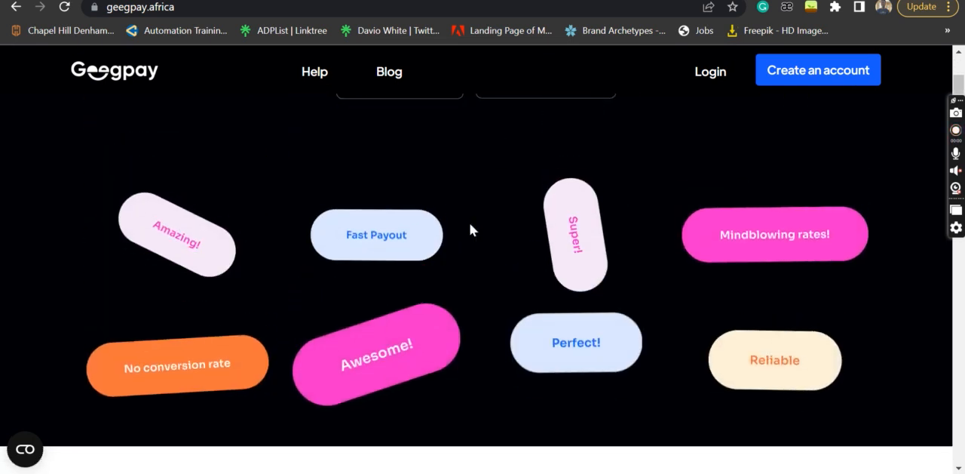
scroll(400, 370, down, 1)
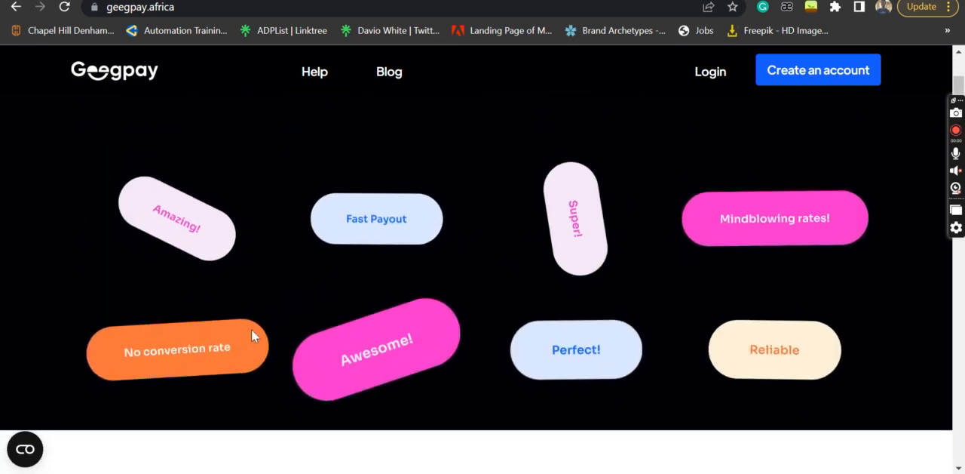
Compare the coloured praise tags with the headline and app download links above them on the Geegpay home page
scroll(252, 330, down, 2)
scroll(251, 330, up, 2)
scroll(252, 330, down, 1)
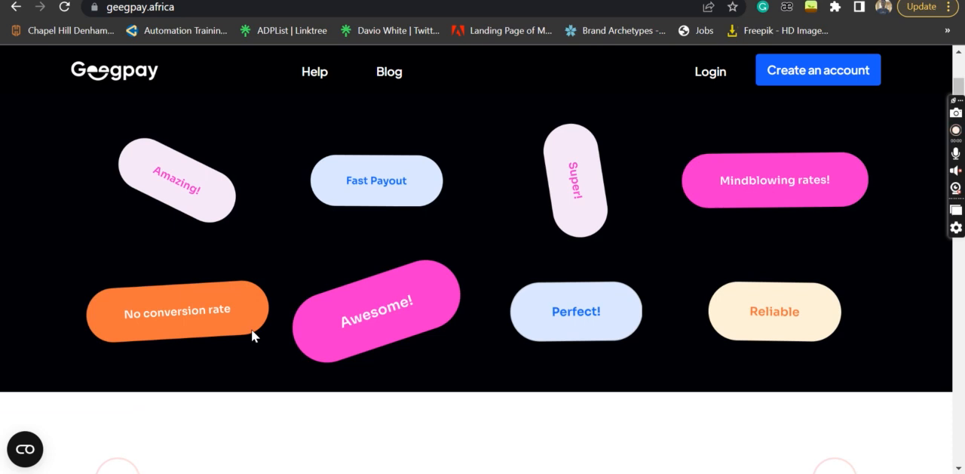
scroll(251, 329, up, 4)
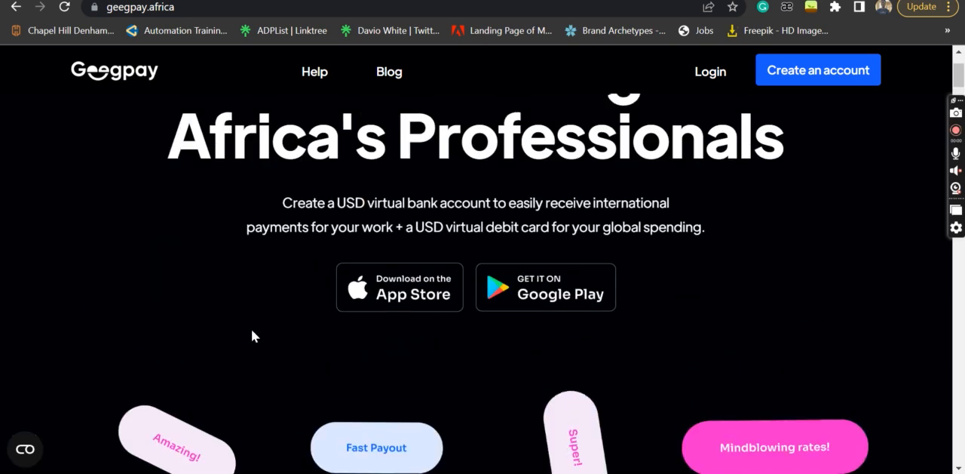
Switch to the Google Meet call, present the entire screen, and dismiss the sharing notice and the in-call messages
click(497, 1)
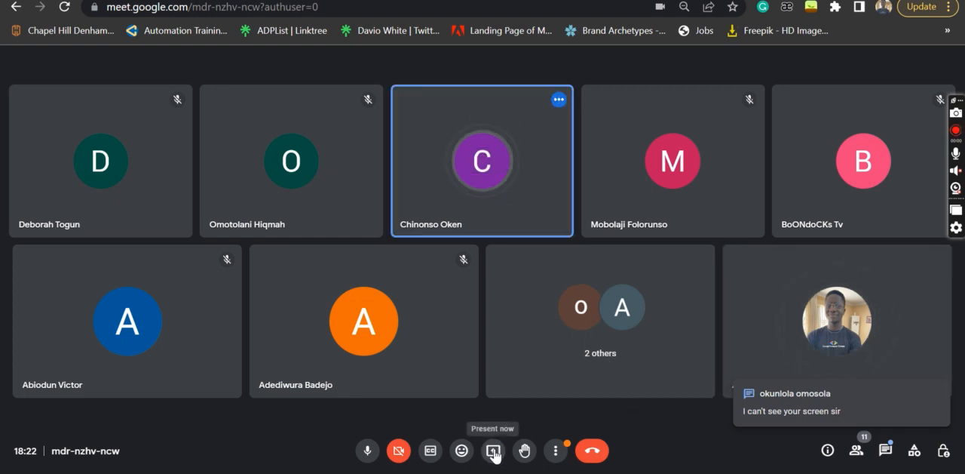
click(493, 451)
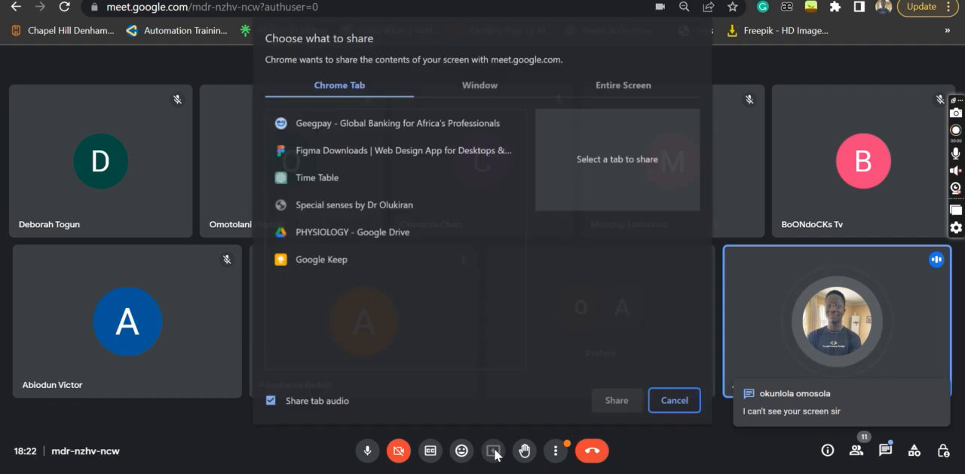
click(606, 87)
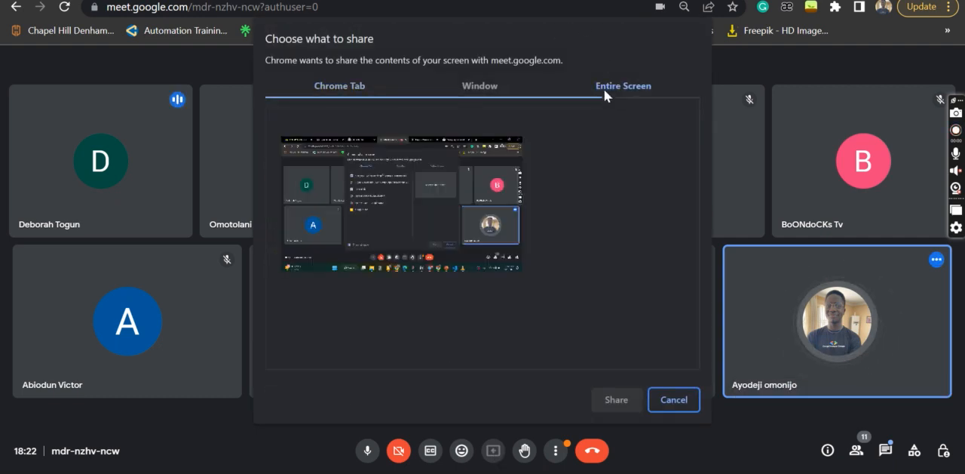
click(383, 258)
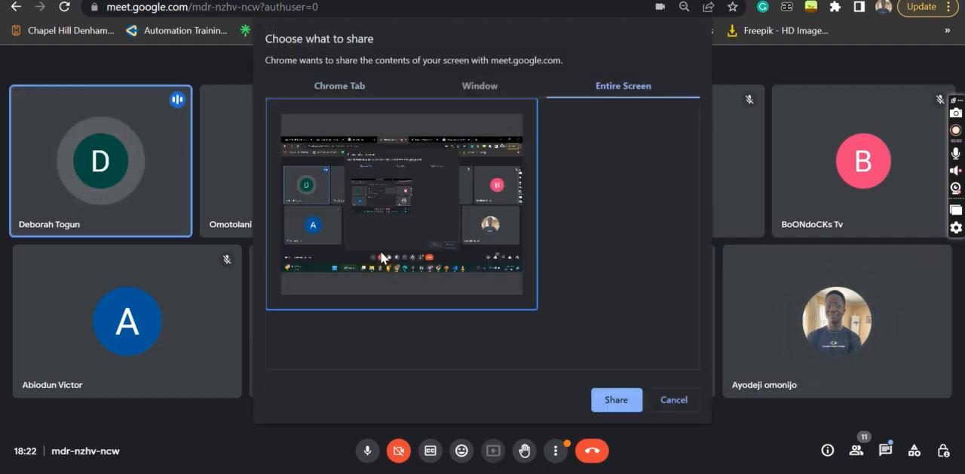
click(617, 399)
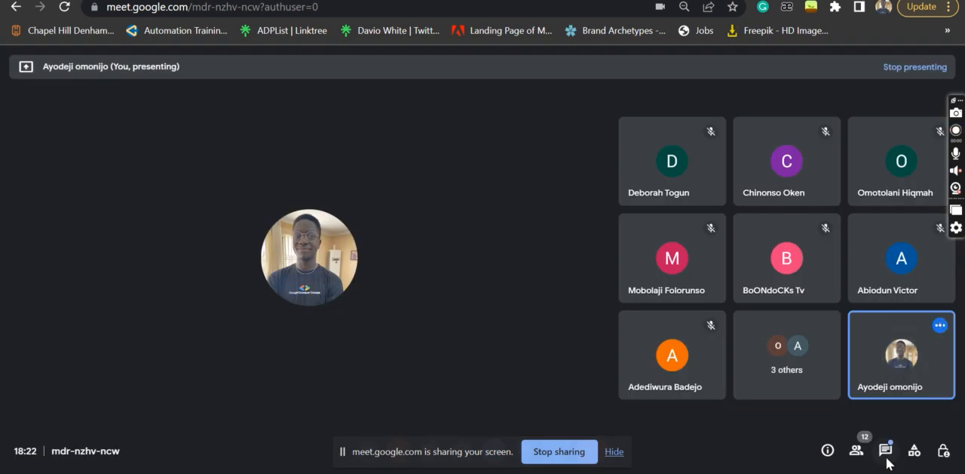
click(614, 452)
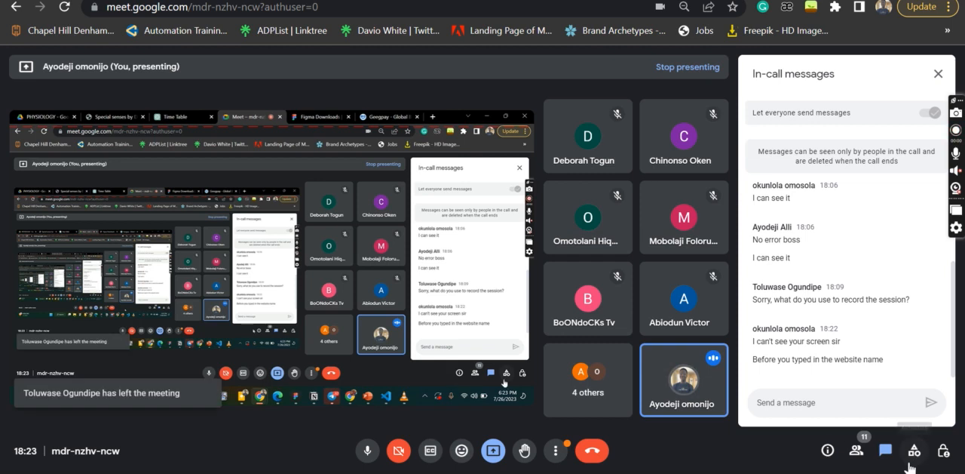
click(886, 451)
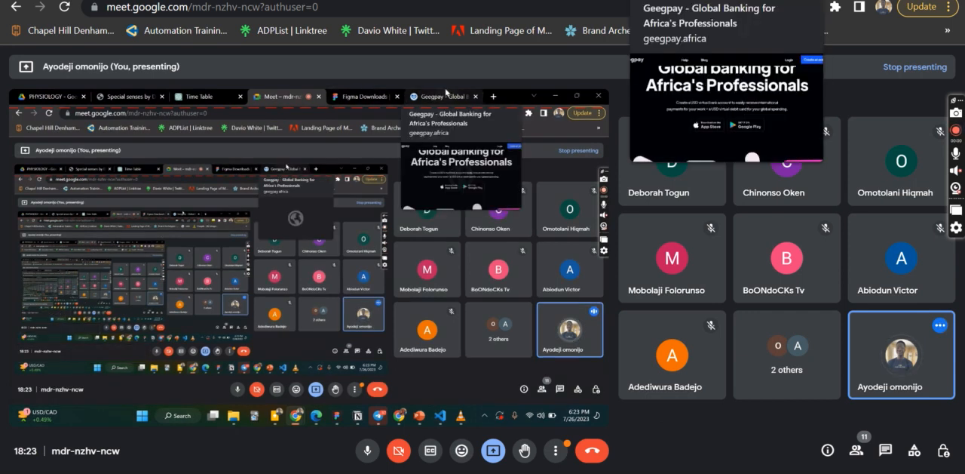
Return to the Geegpay tab, reload its home page, and briefly check the Google Meet call
click(702, 0)
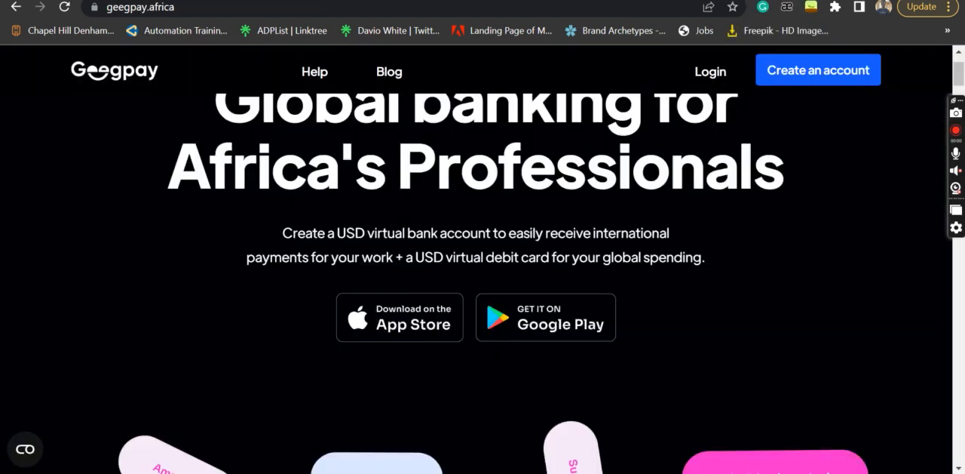
scroll(535, 258, up, 1)
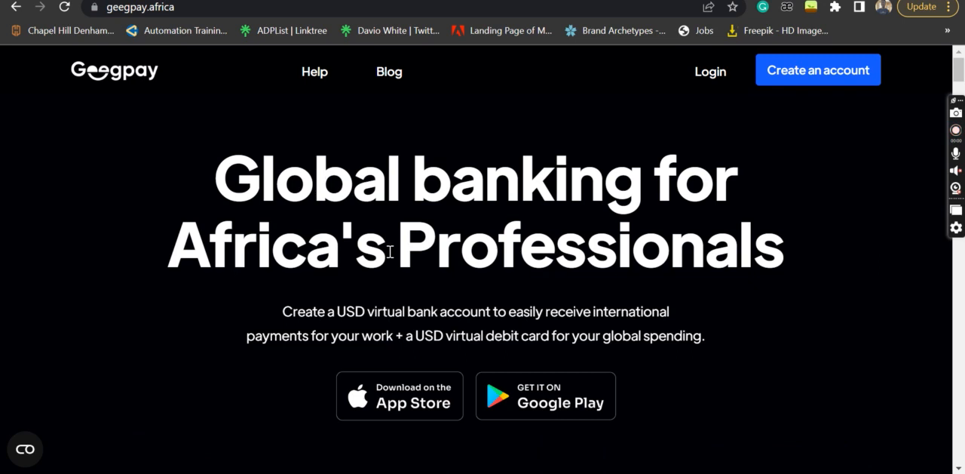
click(66, 6)
click(458, 0)
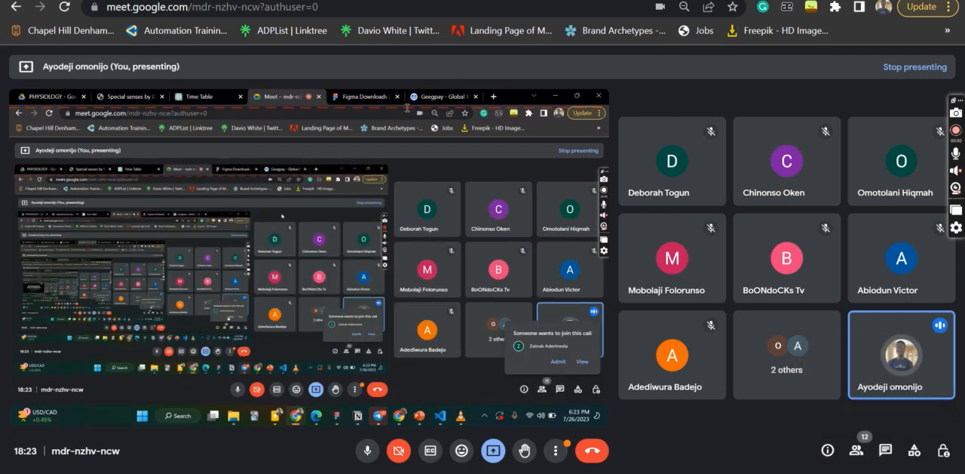
click(641, 0)
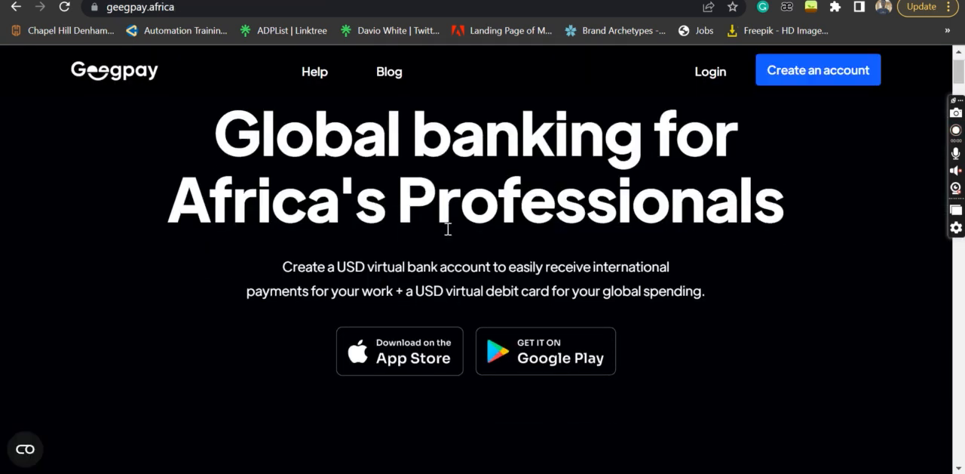
Examine Geegpay's praise tags, the "Trusted by 200k+" section and the "3 simple steps" account setup section
scroll(447, 230, down, 3)
scroll(447, 235, down, 2)
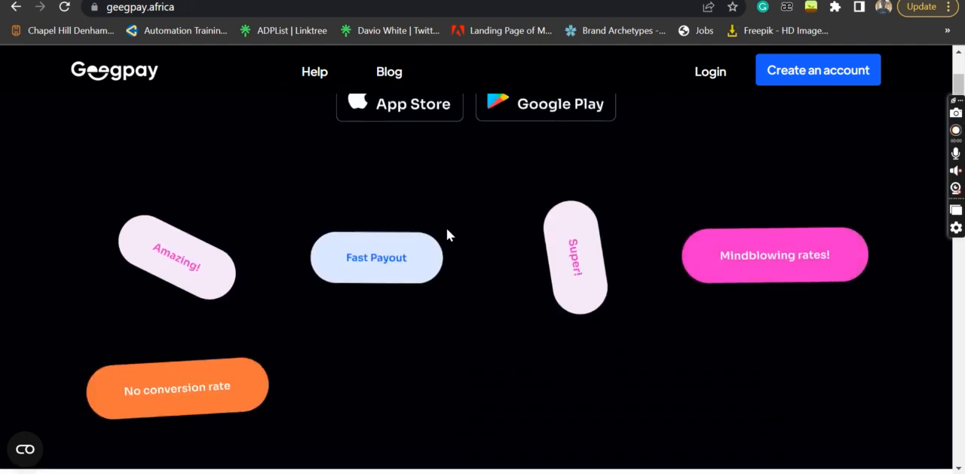
scroll(447, 235, down, 4)
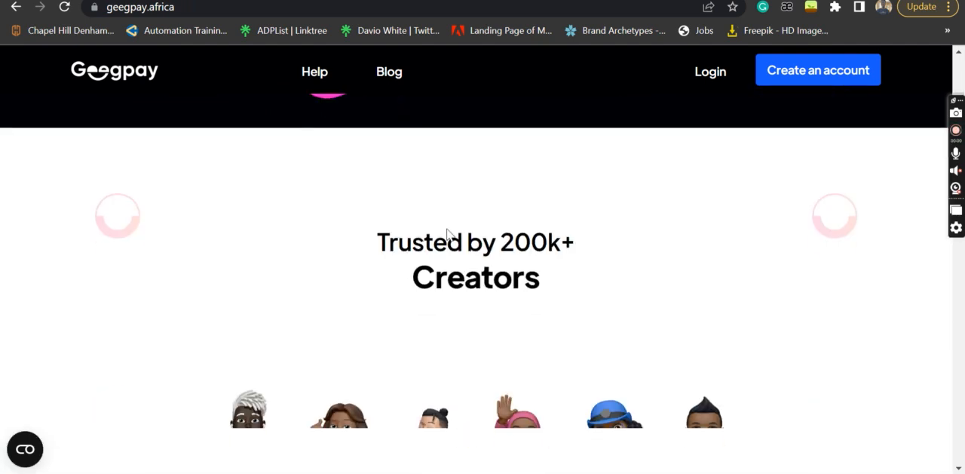
scroll(442, 224, down, 1)
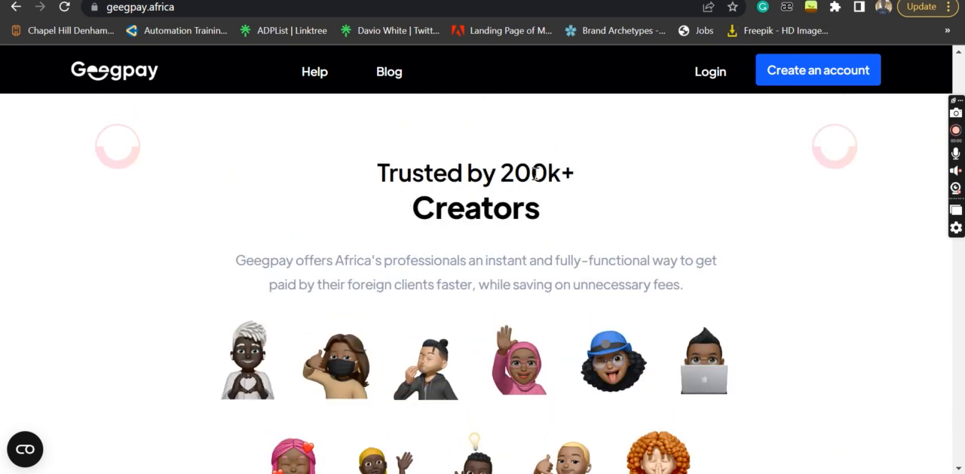
scroll(477, 243, down, 1)
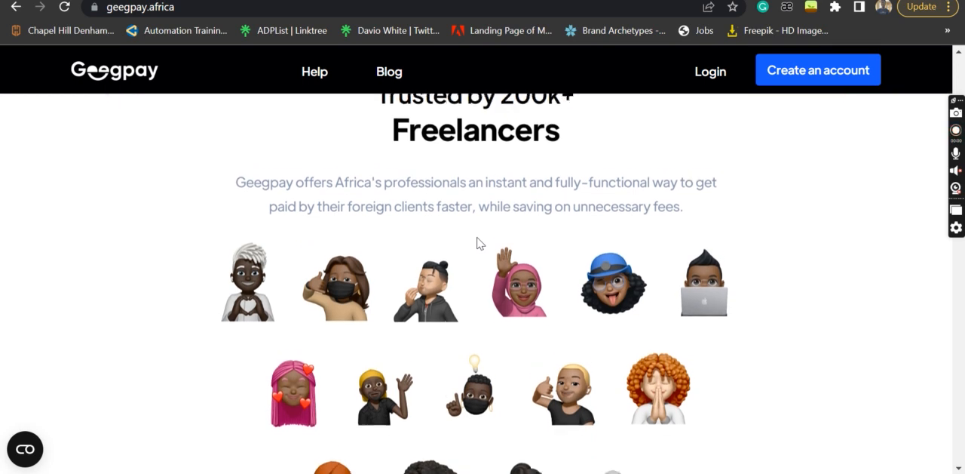
scroll(476, 243, down, 5)
scroll(477, 243, down, 4)
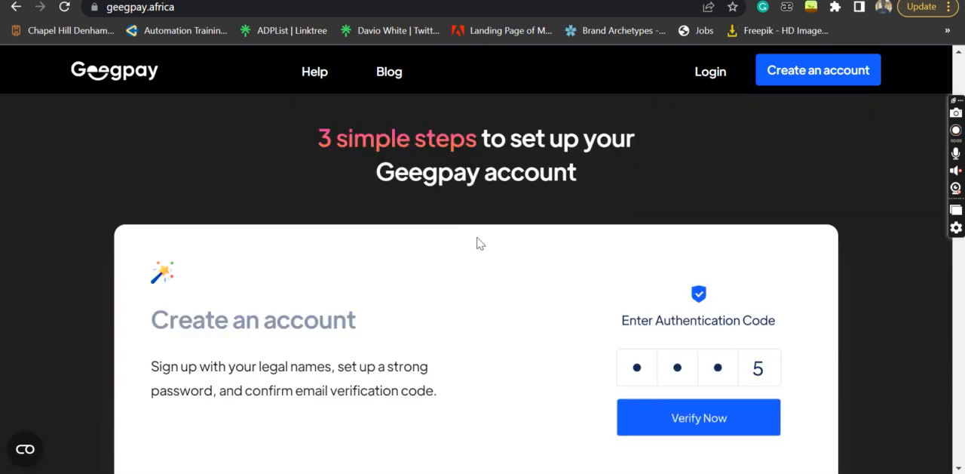
Examine Geegpay's company logos, Invoice, testimonials and footer sections, and return to the start of the page
scroll(477, 243, down, 6)
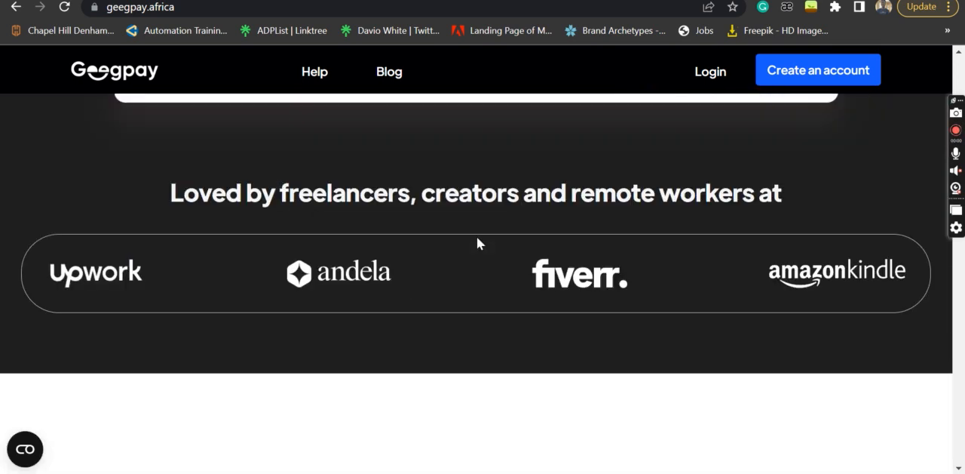
scroll(478, 238, down, 1)
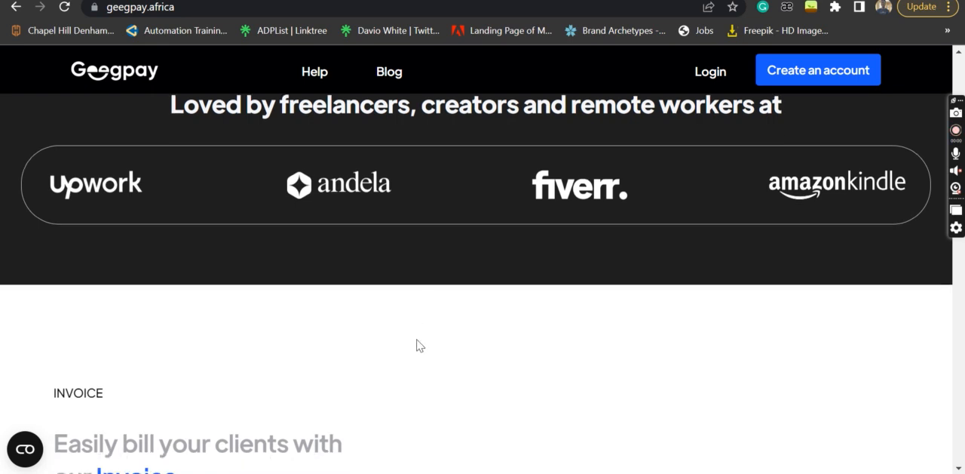
scroll(418, 354, down, 3)
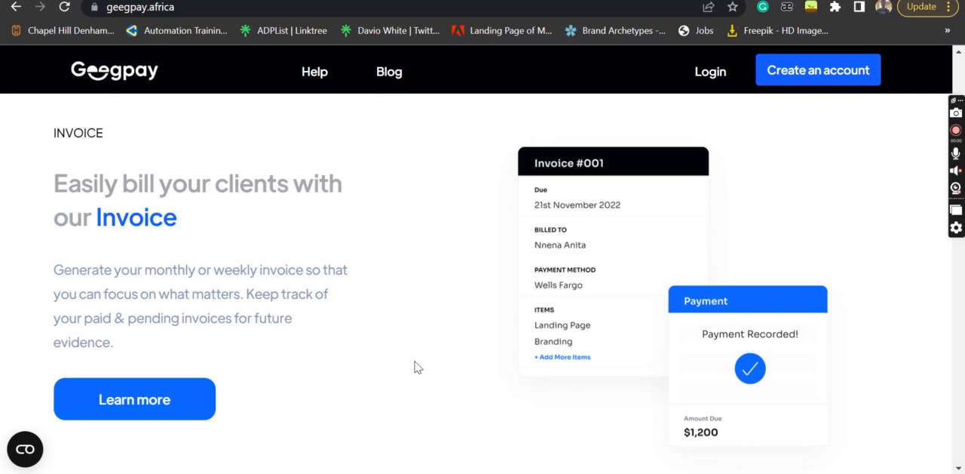
scroll(418, 367, down, 8)
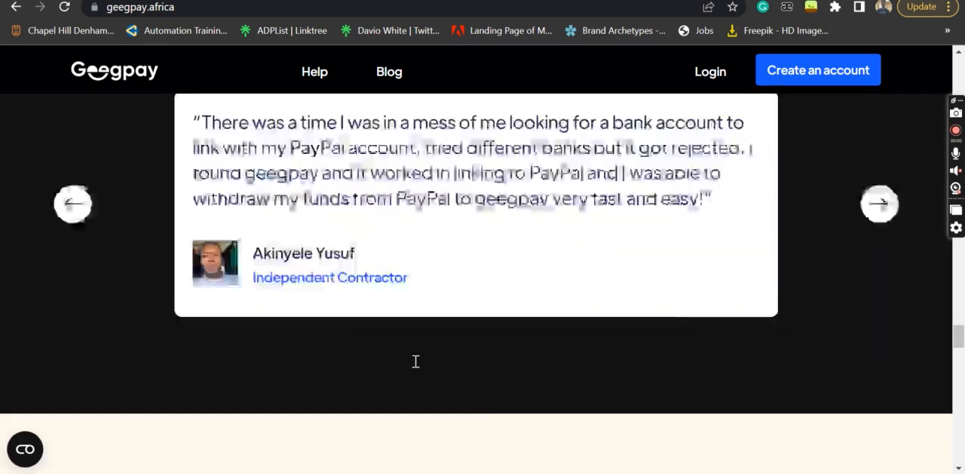
scroll(416, 361, down, 5)
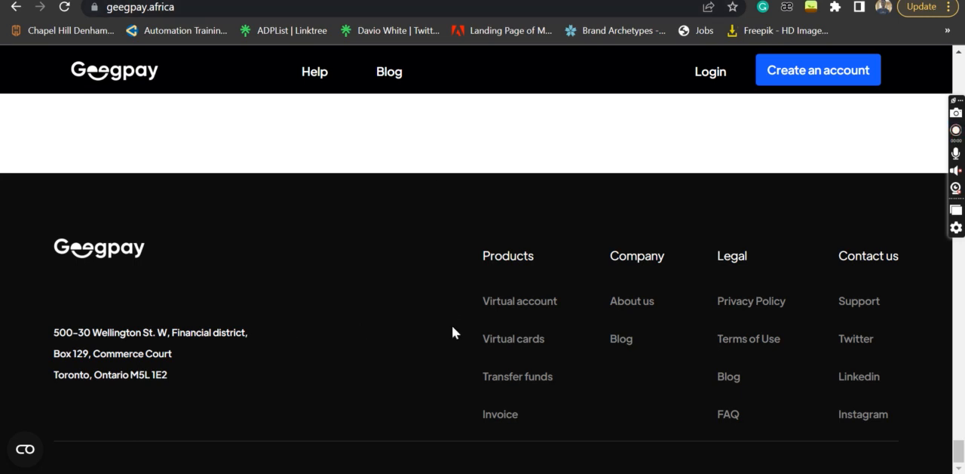
scroll(452, 328, up, 5)
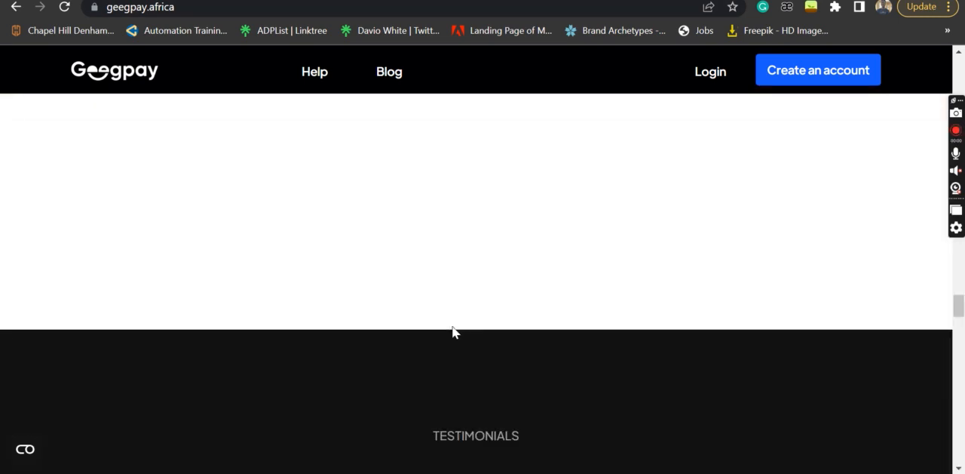
scroll(452, 327, up, 20)
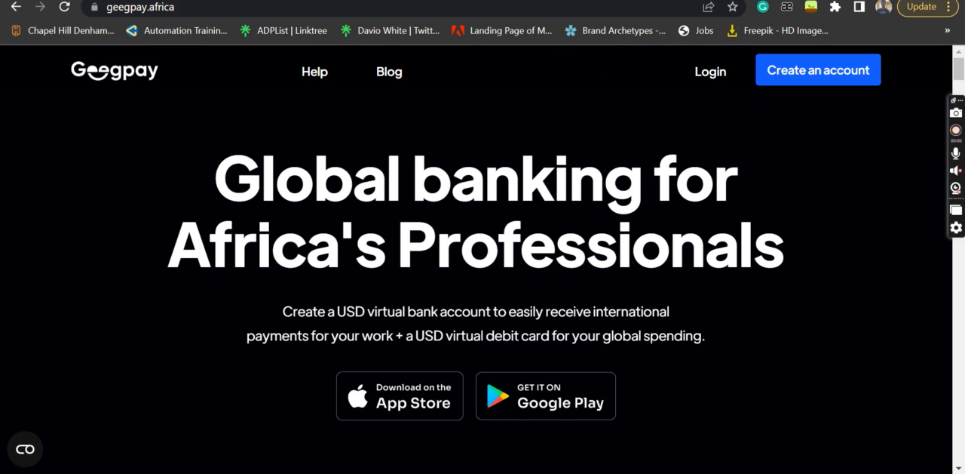
Switch to the Nexcent design file in Figma and select its Hero Section and then the Landing Page frame
click(583, 0)
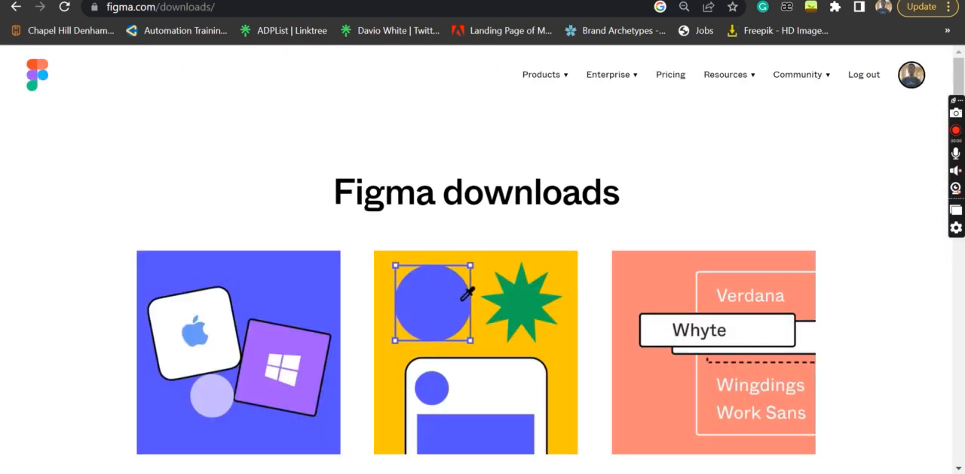
click(462, 0)
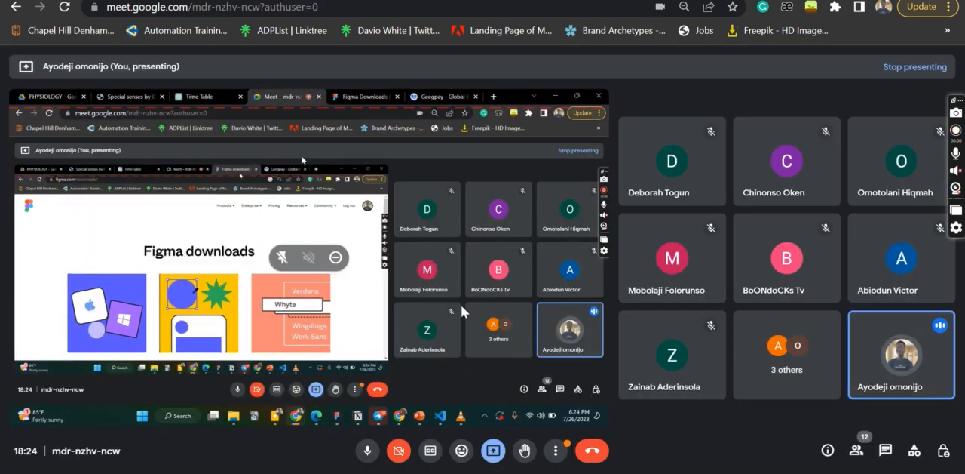
mouse_move(329, 421)
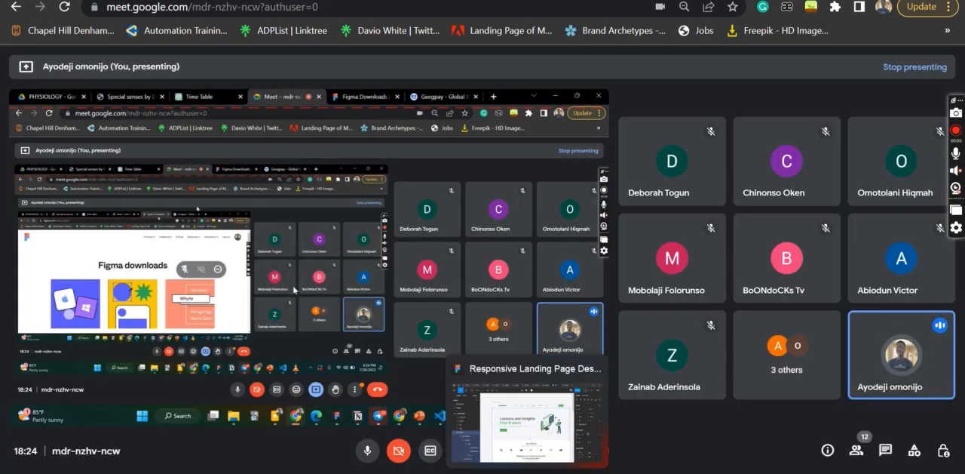
click(330, 420)
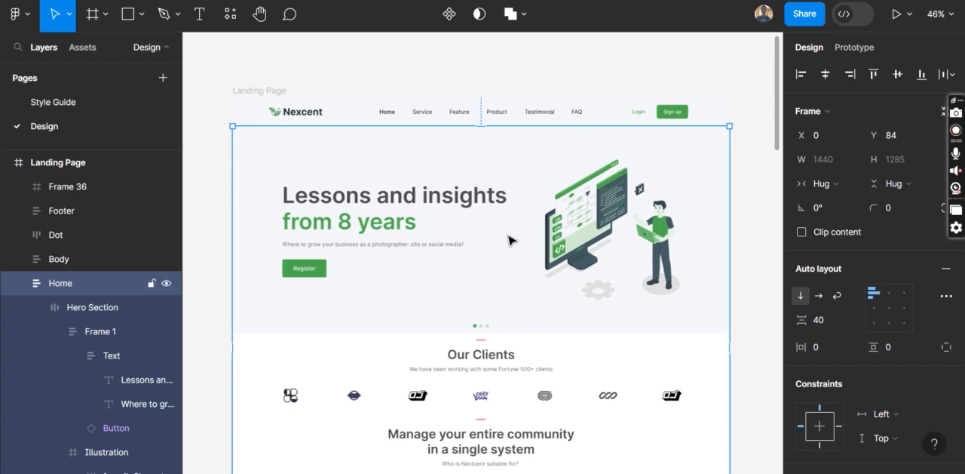
click(512, 240)
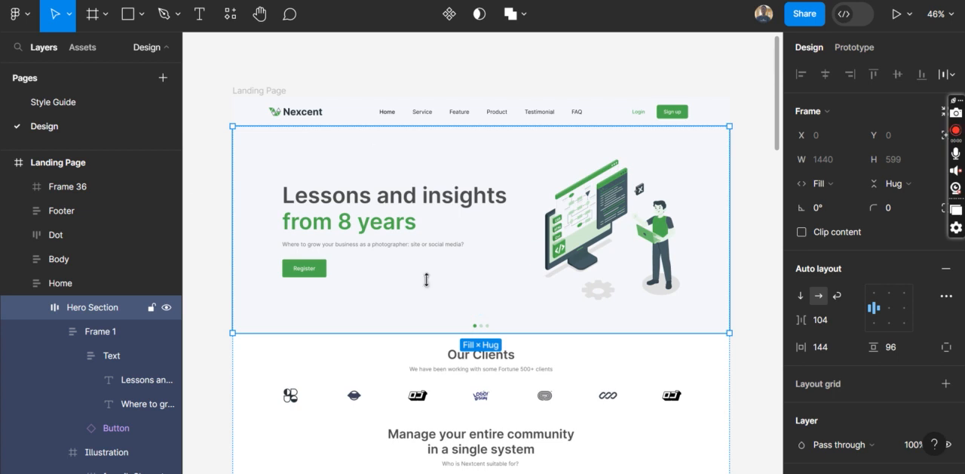
click(243, 89)
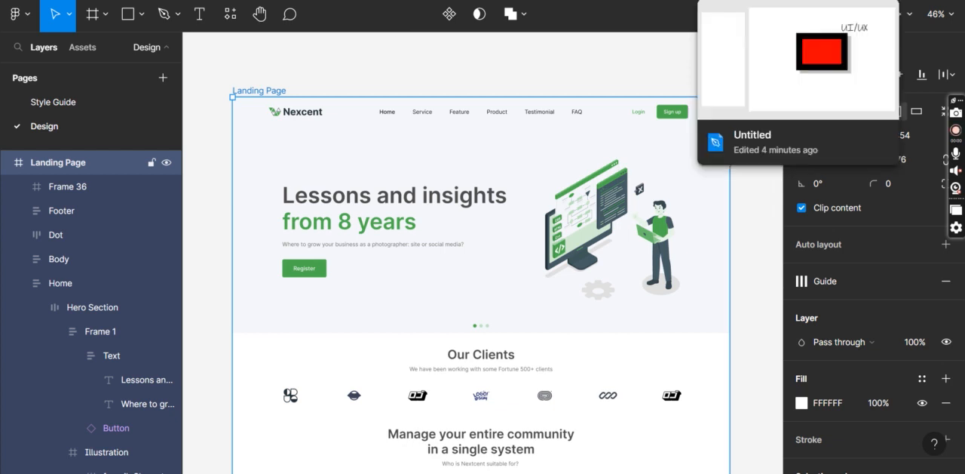
Open the Untitled draft and delete its Desktop - 1 and iPhone 13 Pro Max - 1 frames
click(798, 1)
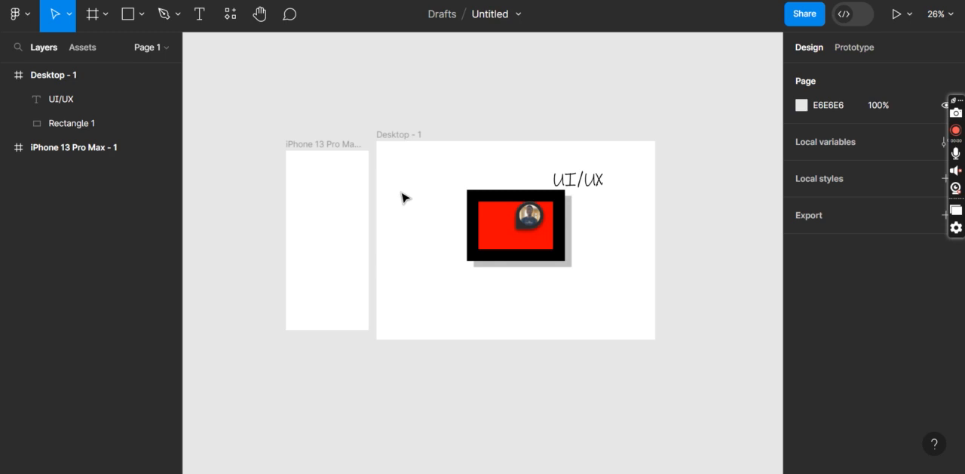
drag(268, 121, 679, 414)
key(Delete)
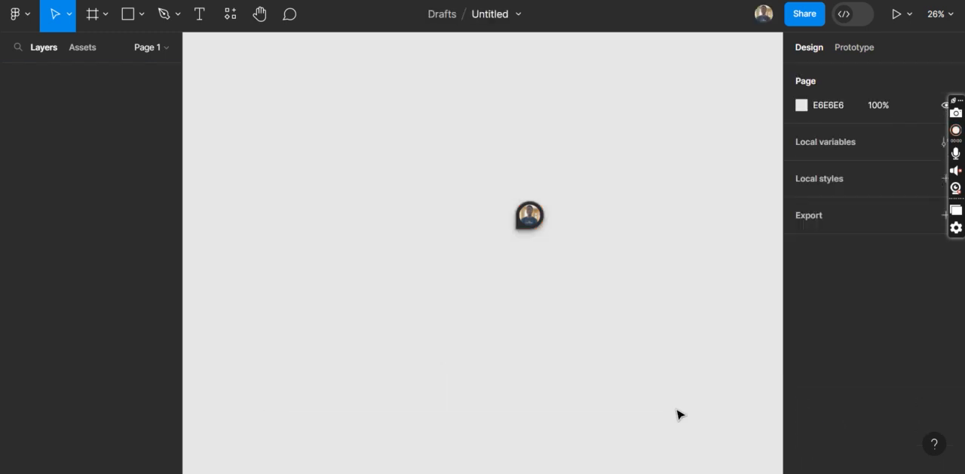
Rename the Untitled draft file as "IFUMSA x GDSC"
click(485, 15)
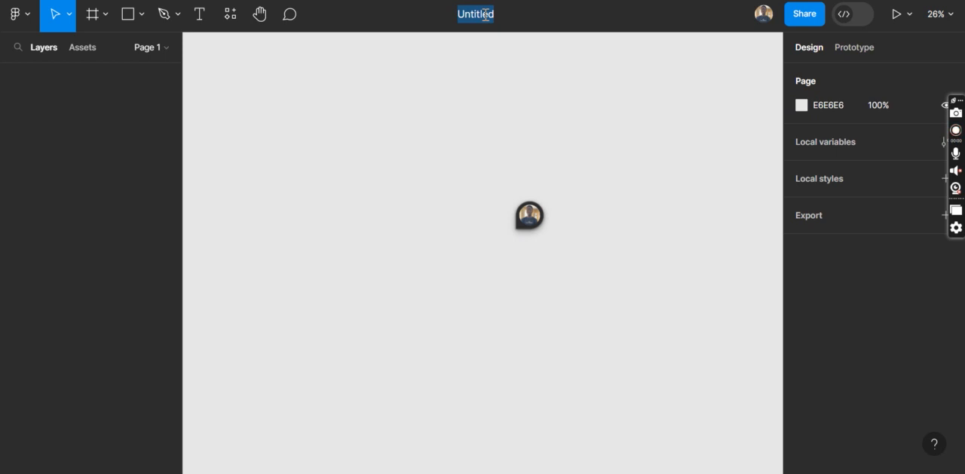
text(IFUMSSA)
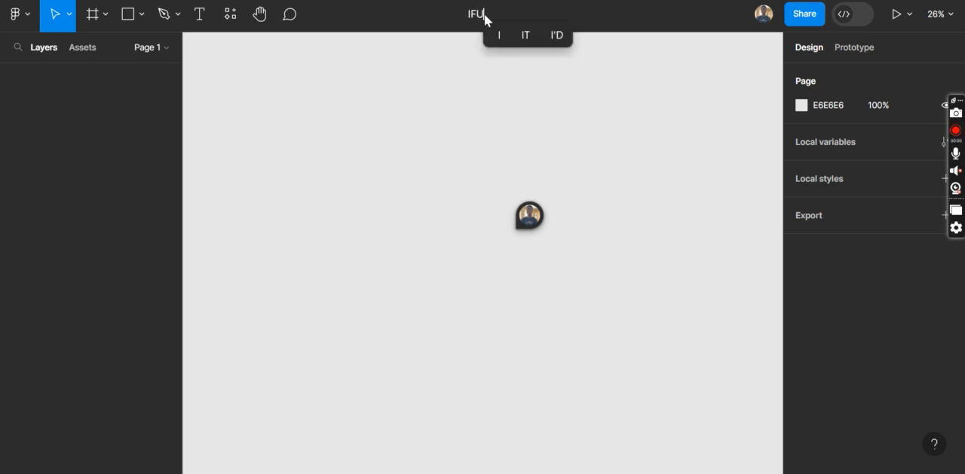
key(BackSpace)
key(BackSpace)
text(A x GD)
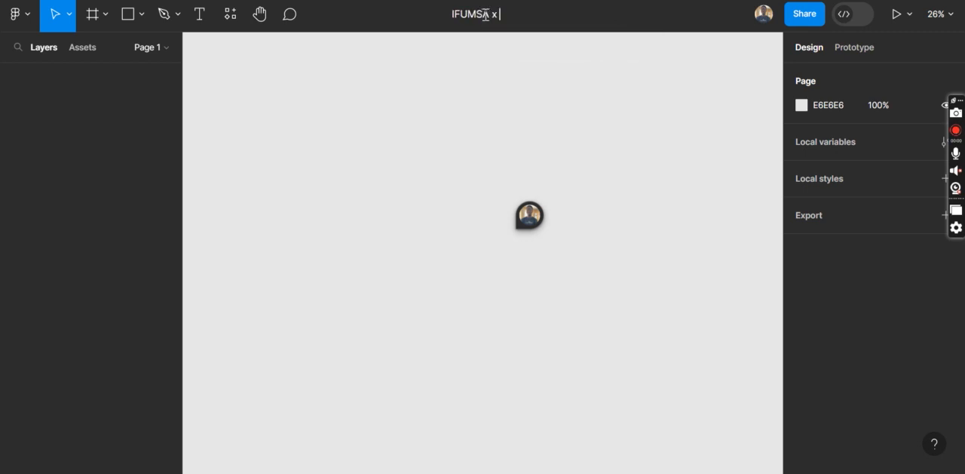
text(SC)
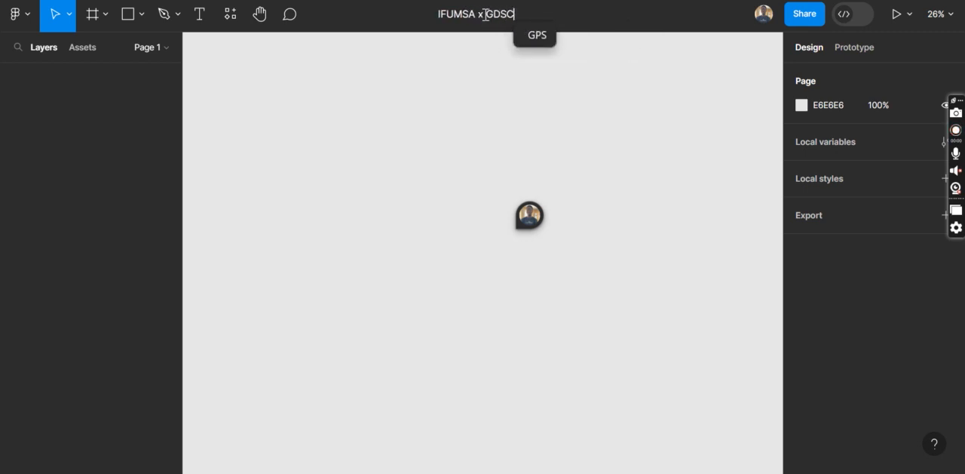
click(491, 230)
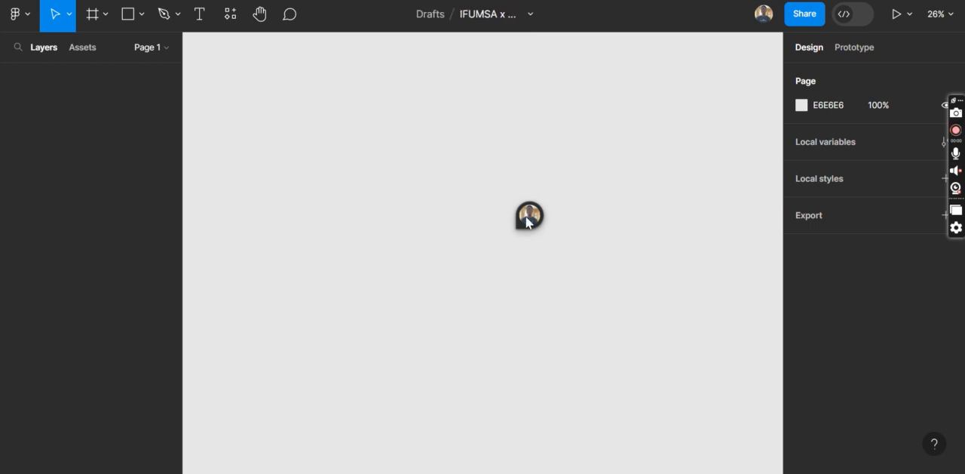
Paste the copied Nexcent Landing Page frame onto the empty canvas
right_click(451, 228)
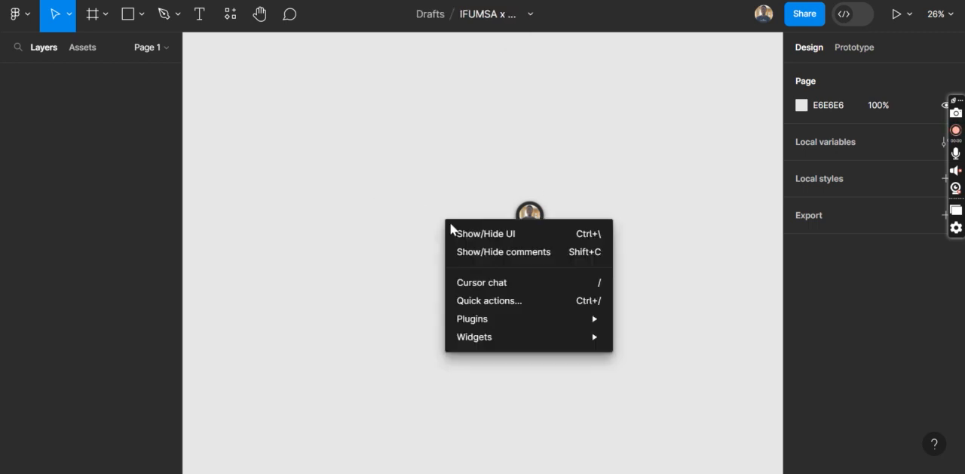
click(371, 200)
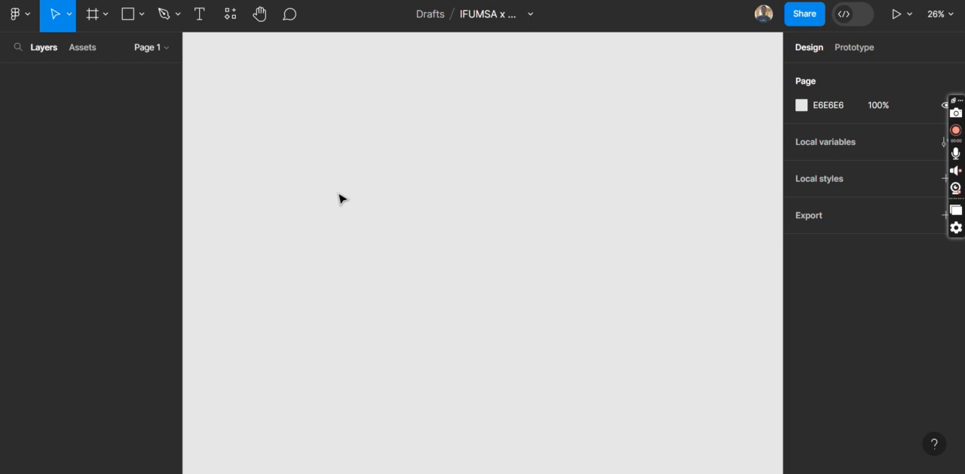
key(ctrl+v)
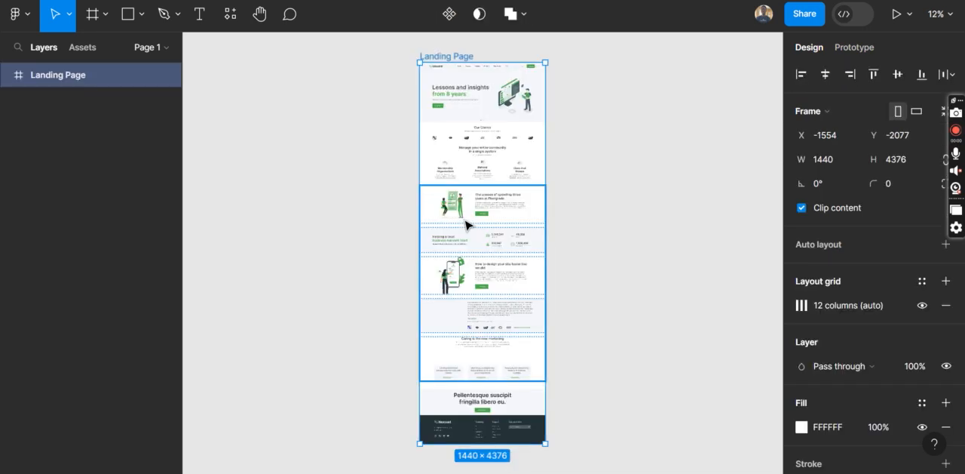
Examine the pasted Landing Page from its middle sections back up to the header, with empty canvas beside it
scroll(466, 223, up, 2)
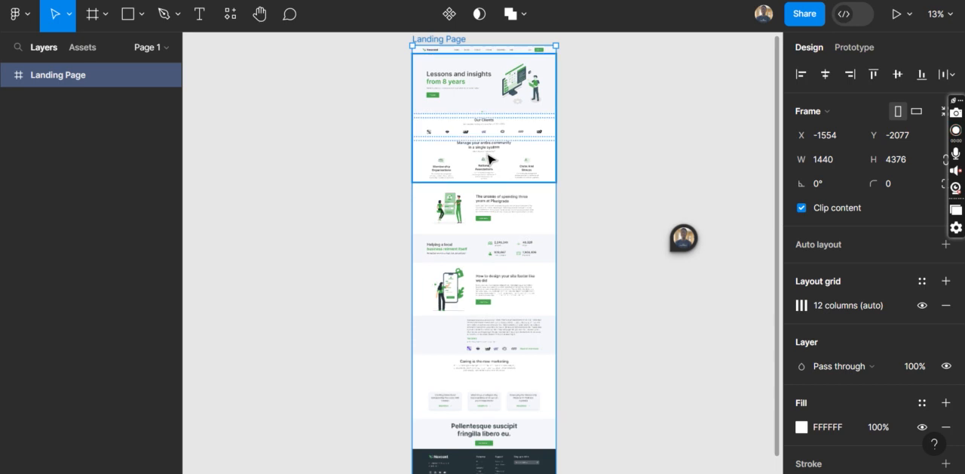
scroll(491, 159, up, 2)
scroll(489, 158, up, 2)
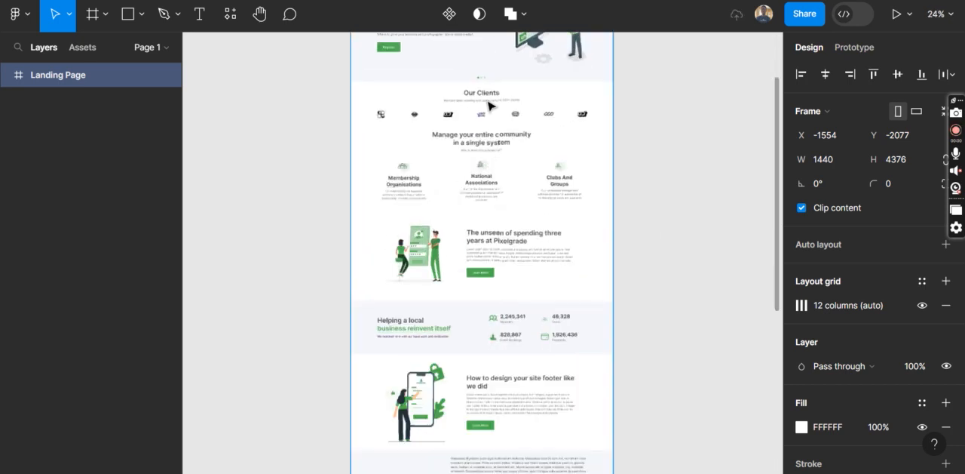
scroll(483, 93, up, 2)
scroll(511, 235, up, 1)
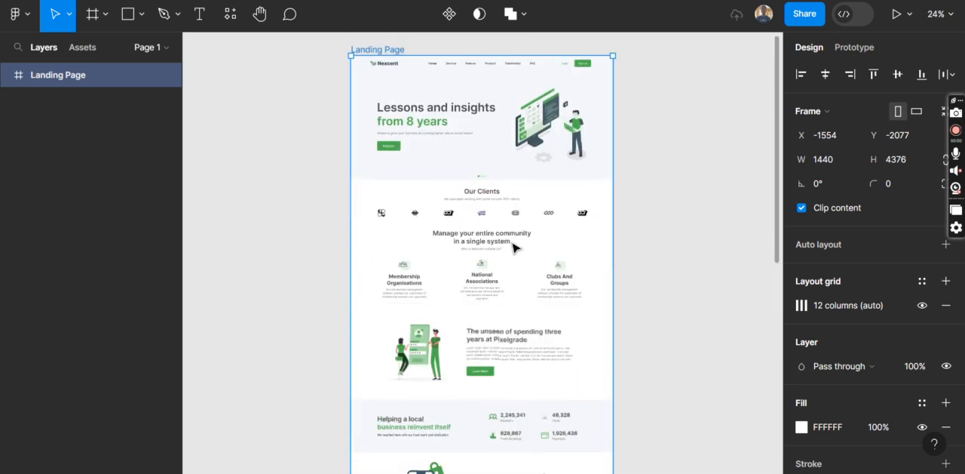
scroll(514, 248, up, 3)
scroll(461, 254, right, 5)
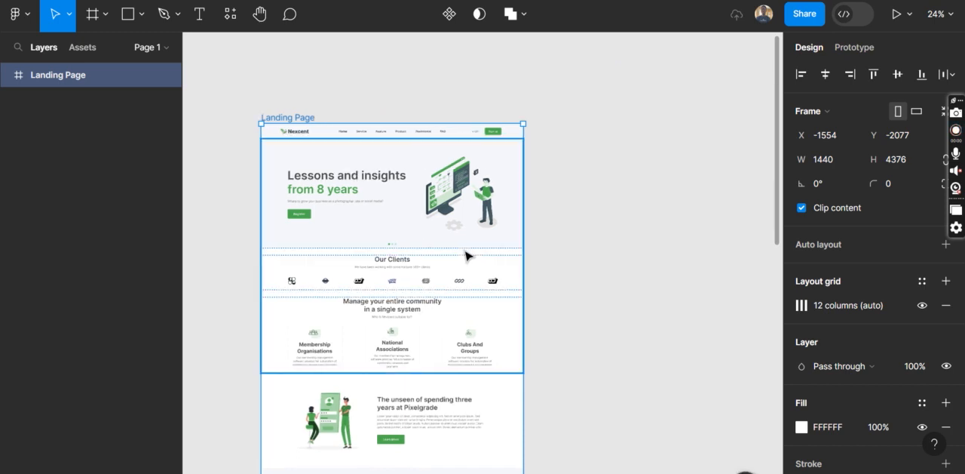
scroll(468, 256, right, 1)
scroll(468, 255, left, 1)
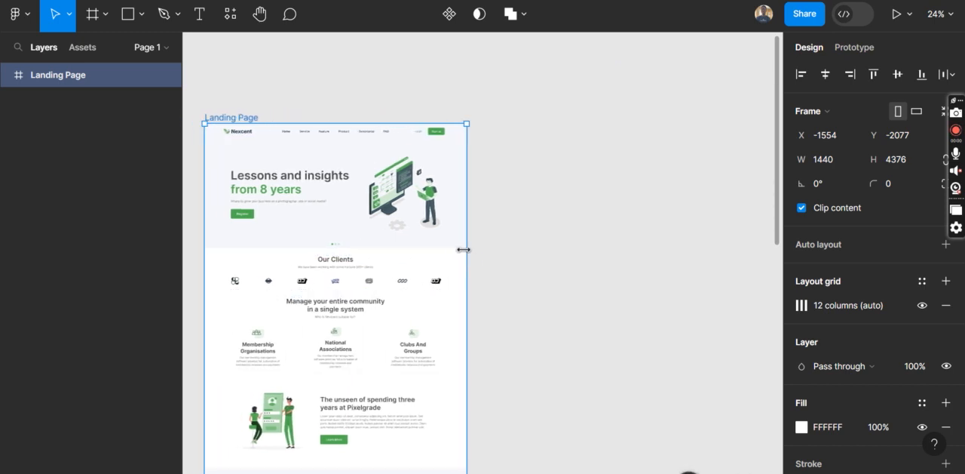
scroll(463, 249, down, 3)
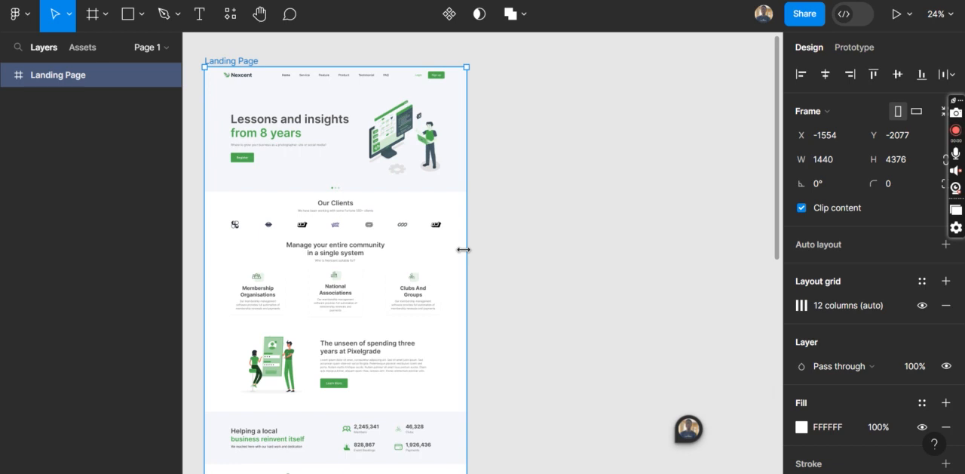
Switch to the Google Meet call to check on the participants, and return to the Figma file
mouse_move(460, 473)
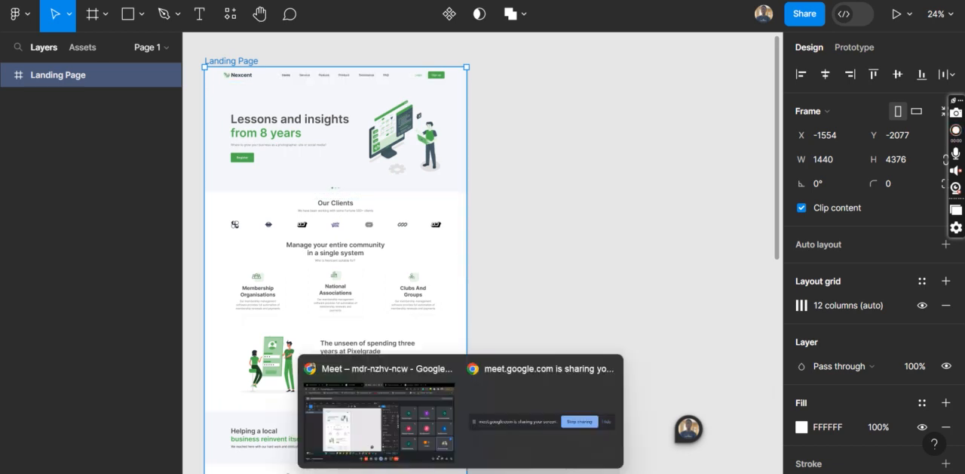
click(379, 432)
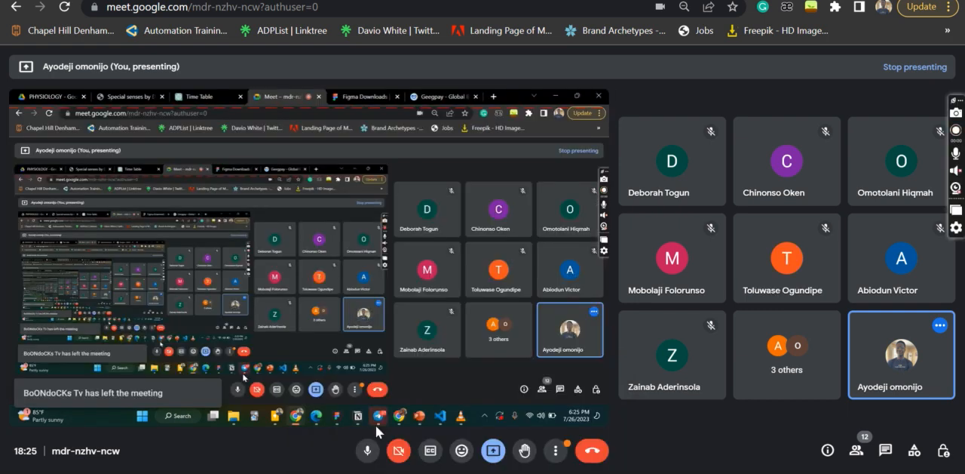
mouse_move(497, 472)
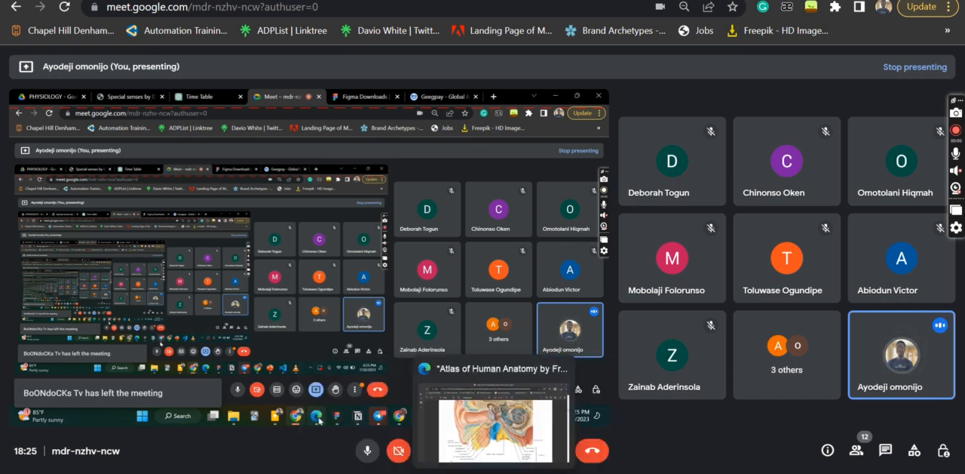
click(527, 472)
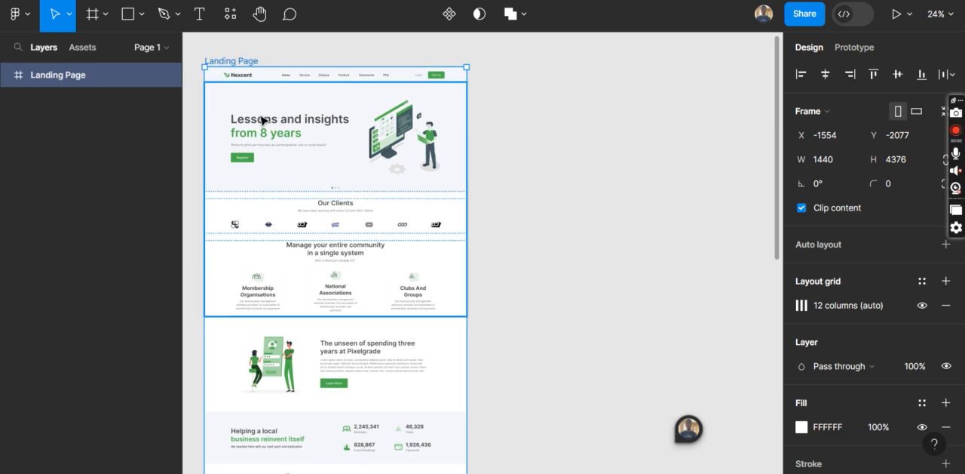
Add a 1440 × 1024 Desktop preset frame beside the Landing Page
click(88, 20)
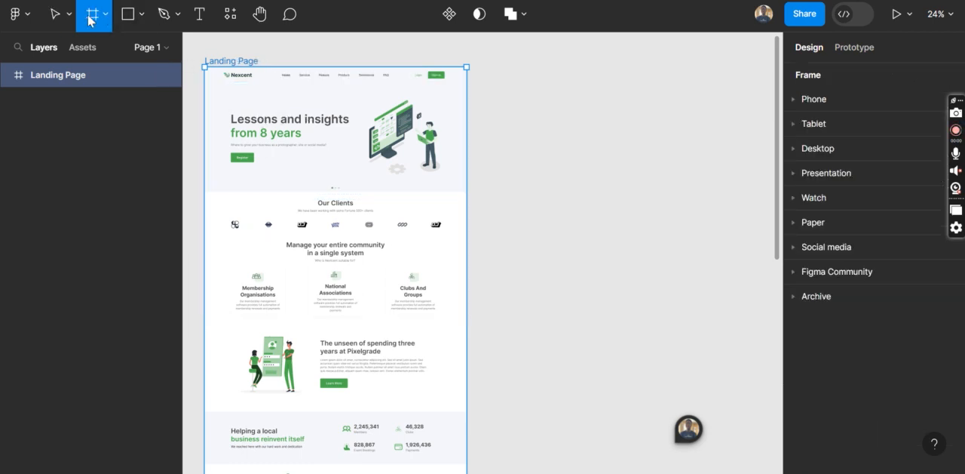
click(785, 148)
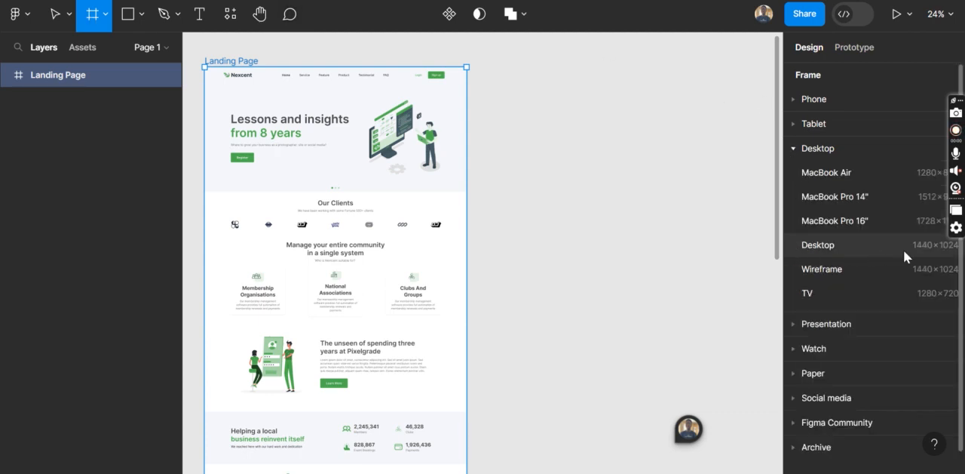
click(857, 243)
Shorten the new Desktop - 1 frame to a height of about 704, keeping its width of 1440
drag(613, 245, 611, 167)
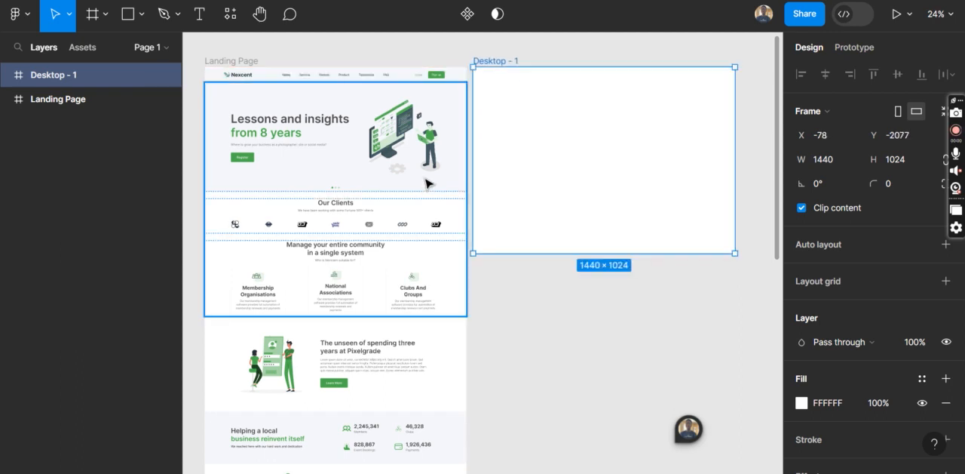
click(428, 184)
click(528, 201)
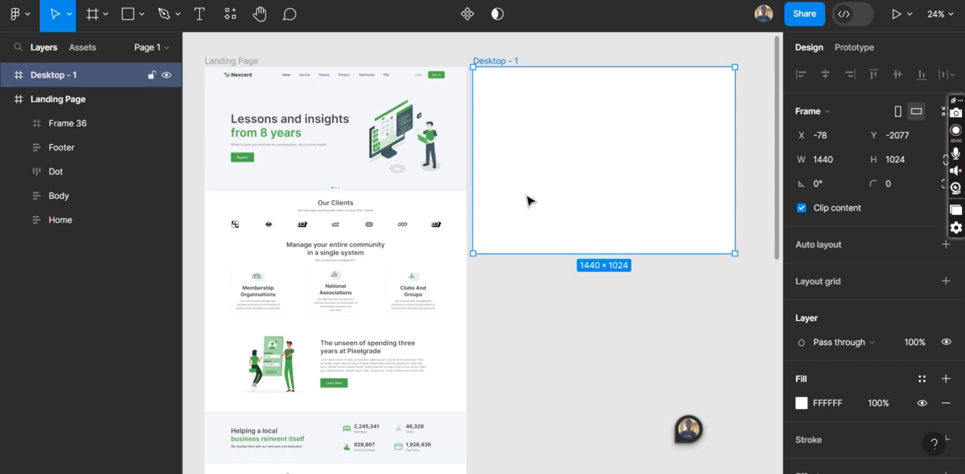
drag(575, 220, 573, 195)
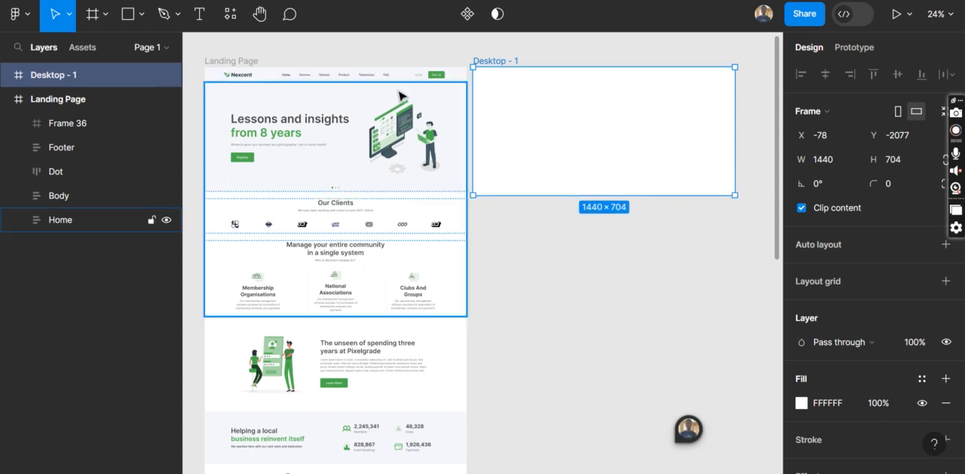
Deselect the new frame and examine the Landing Page's navigation bar and hero section up close
scroll(400, 94, up, 5)
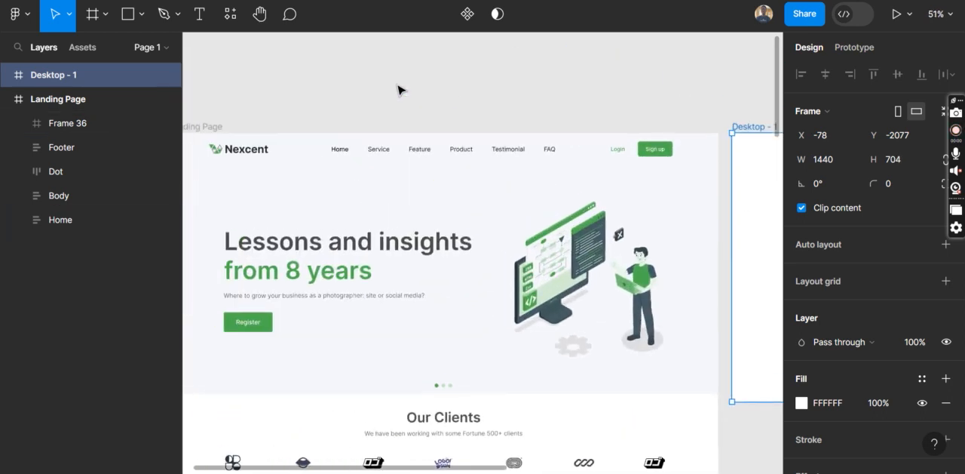
click(452, 98)
scroll(547, 220, left, 3)
scroll(547, 220, right, 4)
scroll(547, 220, left, 2)
scroll(548, 219, down, 1)
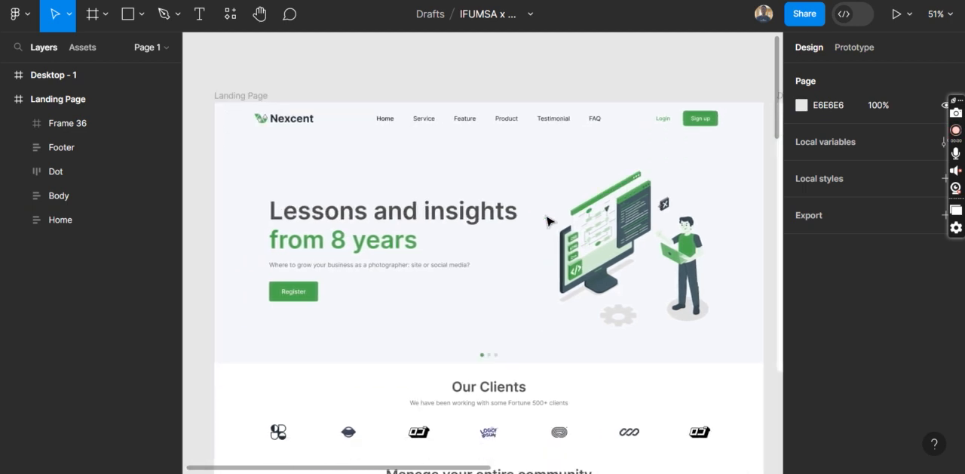
scroll(549, 219, up, 1)
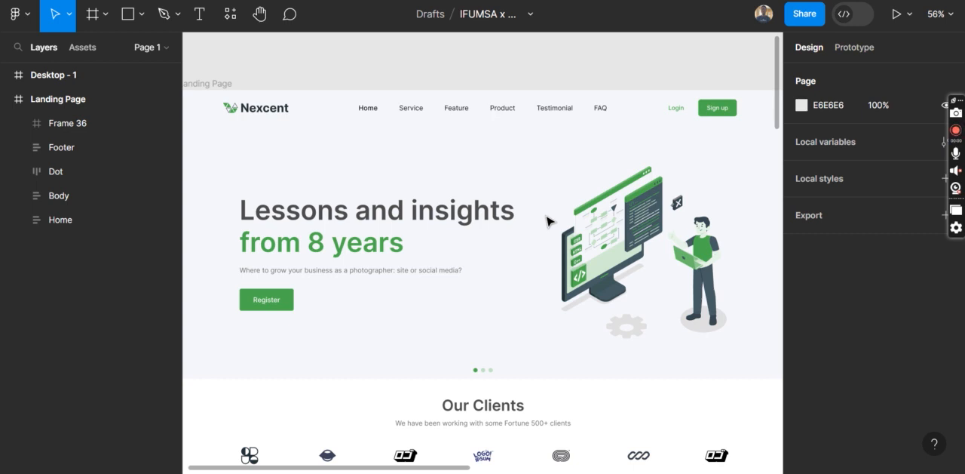
Select the Landing Page's navigation bar frame and its Home section to inspect them, and compare with the blank Desktop - 1 frame
click(478, 114)
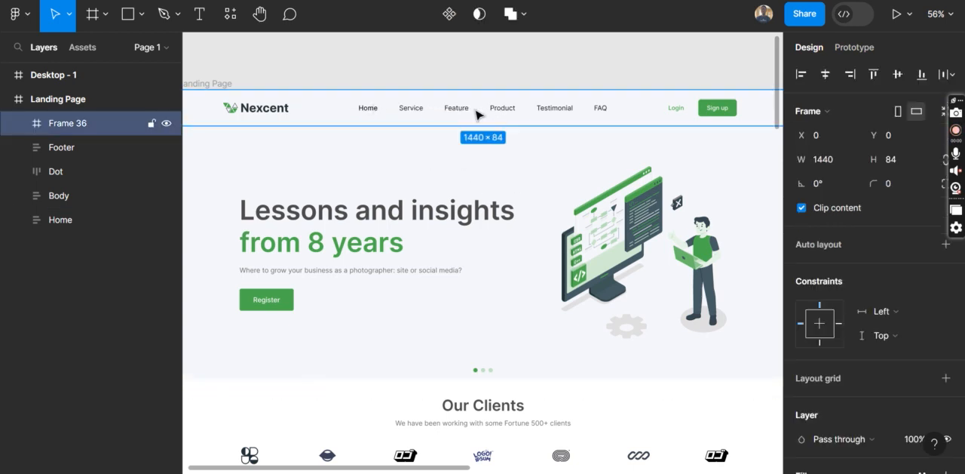
click(538, 207)
scroll(538, 207, right, 10)
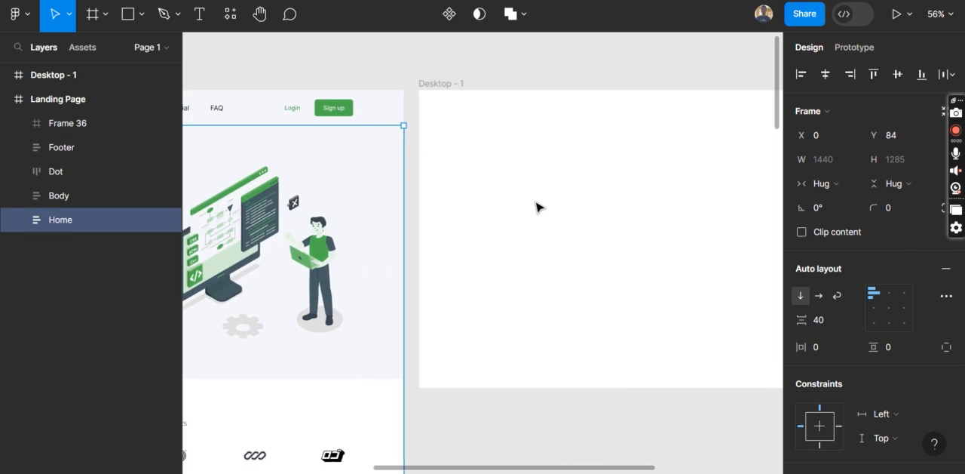
scroll(537, 207, left, 1)
scroll(537, 207, down, 1)
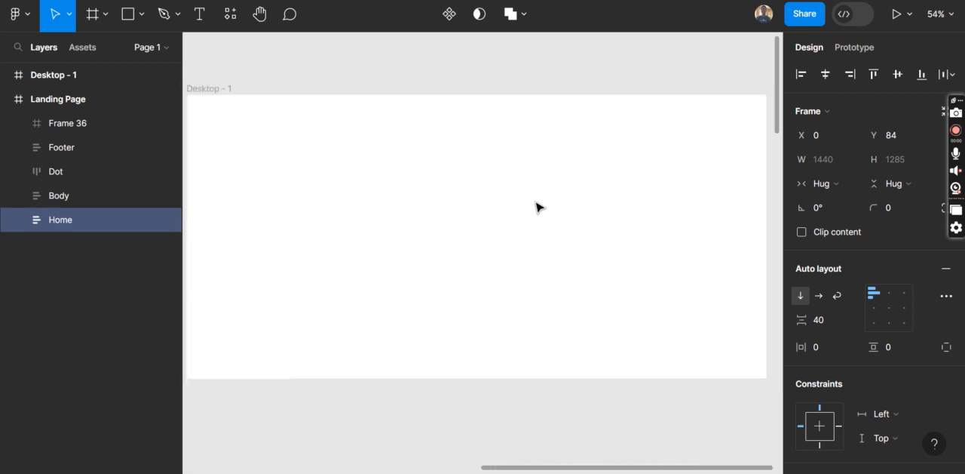
Draw a header frame about 1493 × 75 across the top edge of the Desktop - 1 frame
click(387, 155)
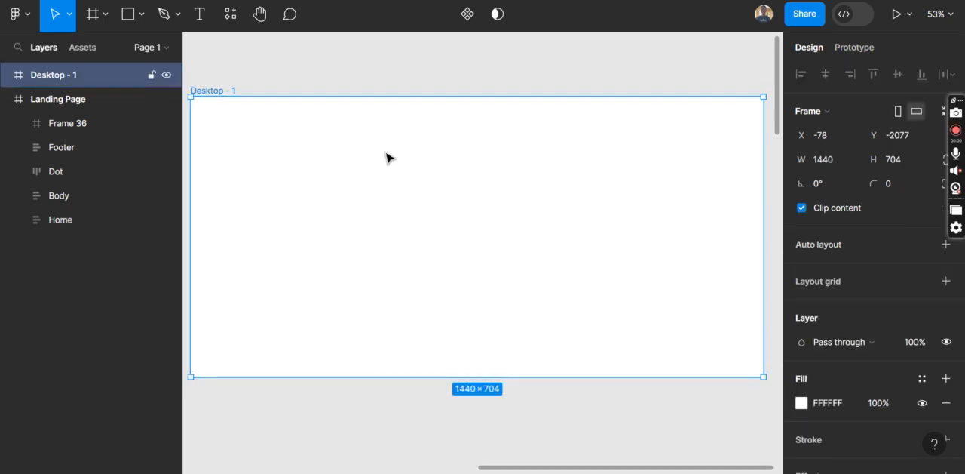
click(93, 15)
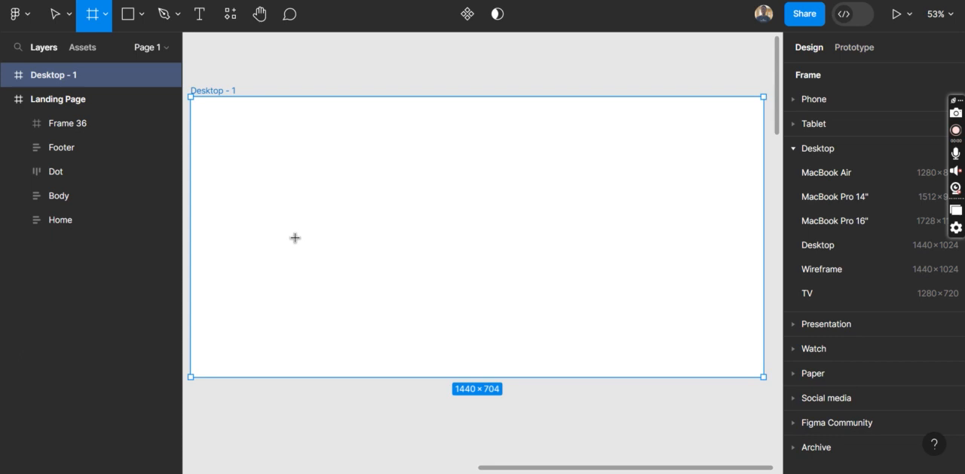
click(56, 20)
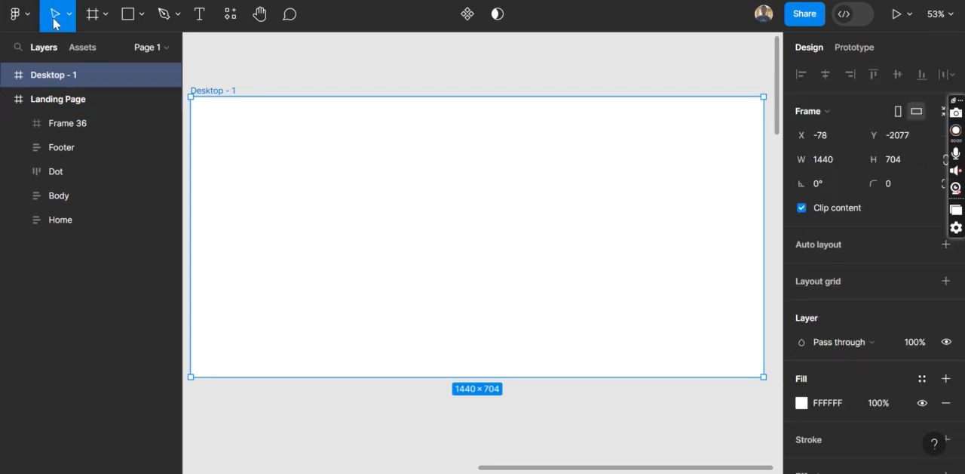
click(93, 14)
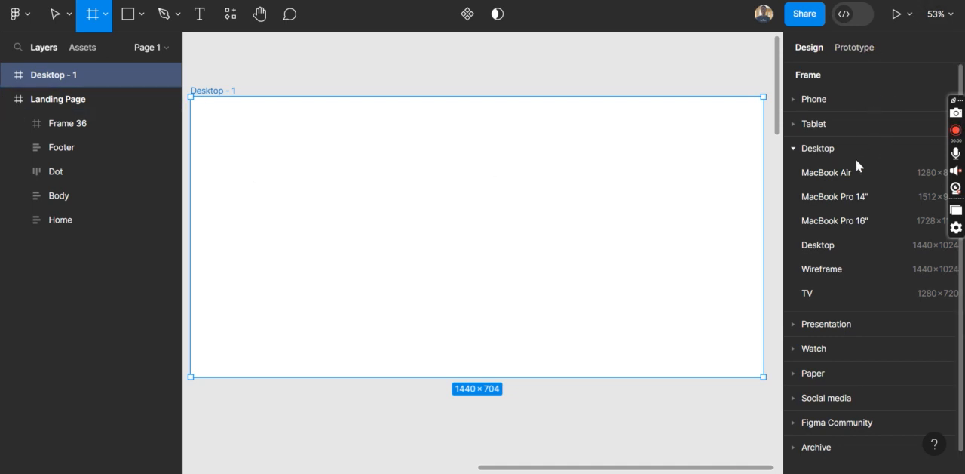
scroll(250, 117, left, 10)
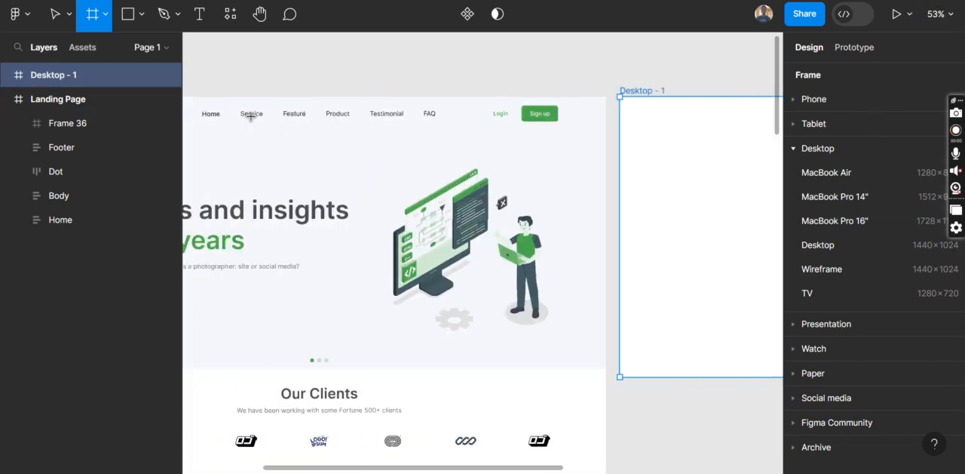
scroll(701, 185, right, 10)
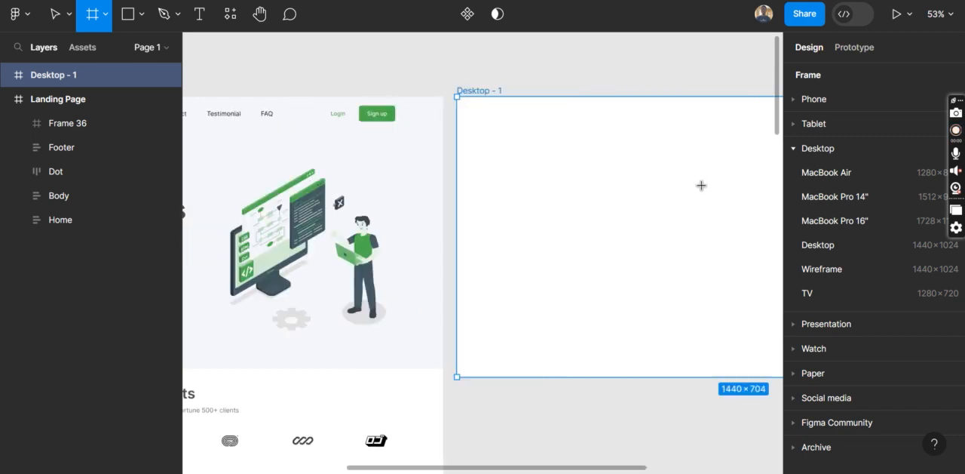
scroll(487, 179, right, 2)
scroll(487, 178, left, 1)
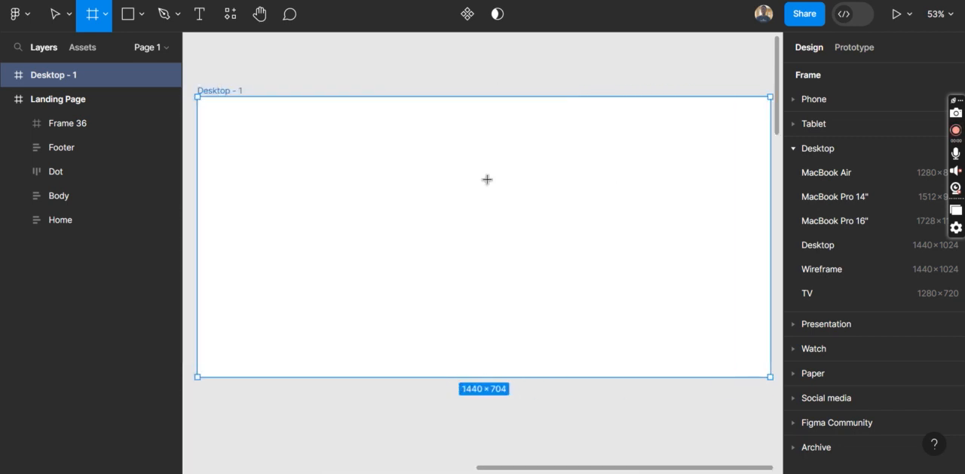
drag(197, 98, 772, 128)
Narrow the new header frame to a width of 1440 so it matches the Desktop - 1 frame
scroll(762, 123, right, 2)
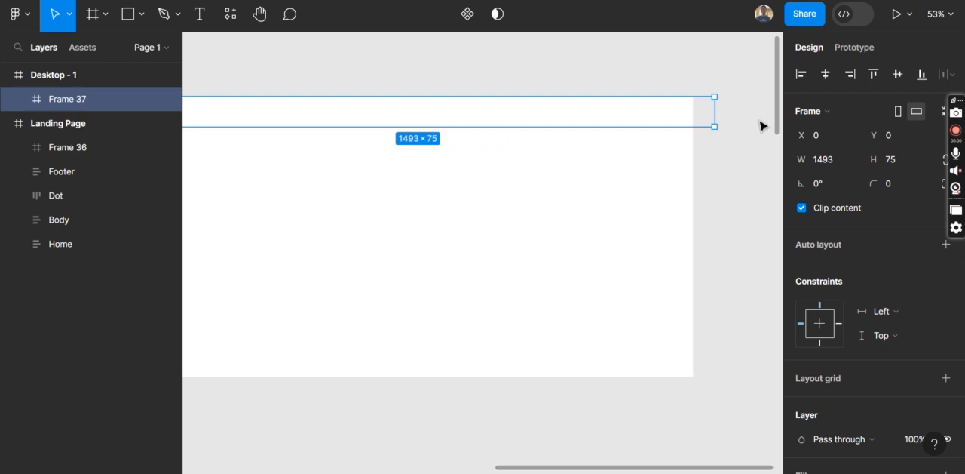
drag(702, 109, 692, 106)
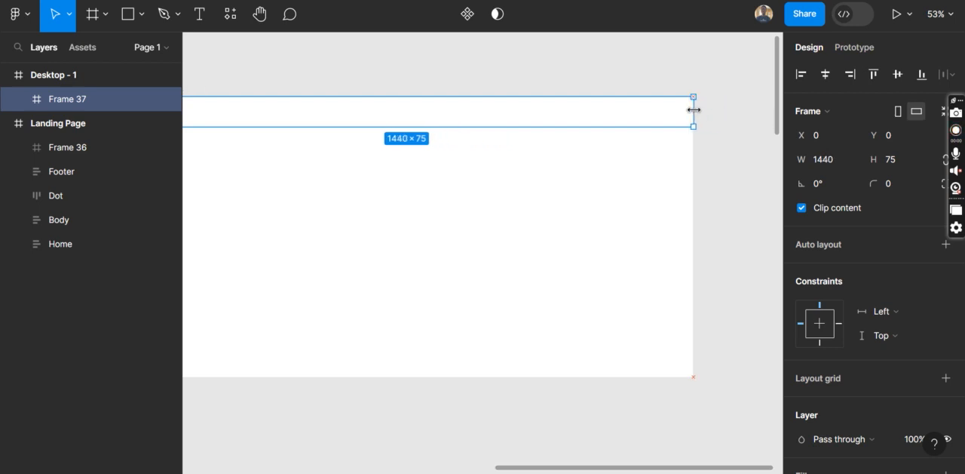
scroll(588, 133, left, 2)
scroll(574, 133, left, 2)
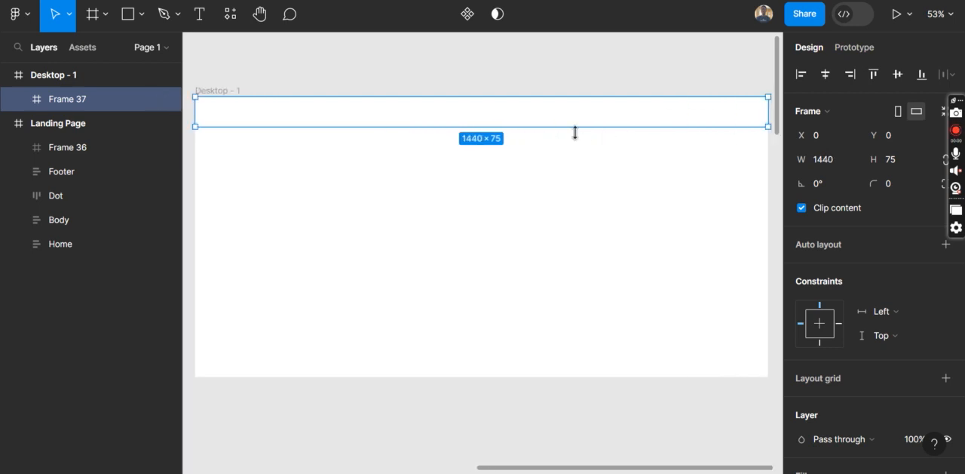
Examine the new header frame up close along its full width
scroll(221, 145, up, 5)
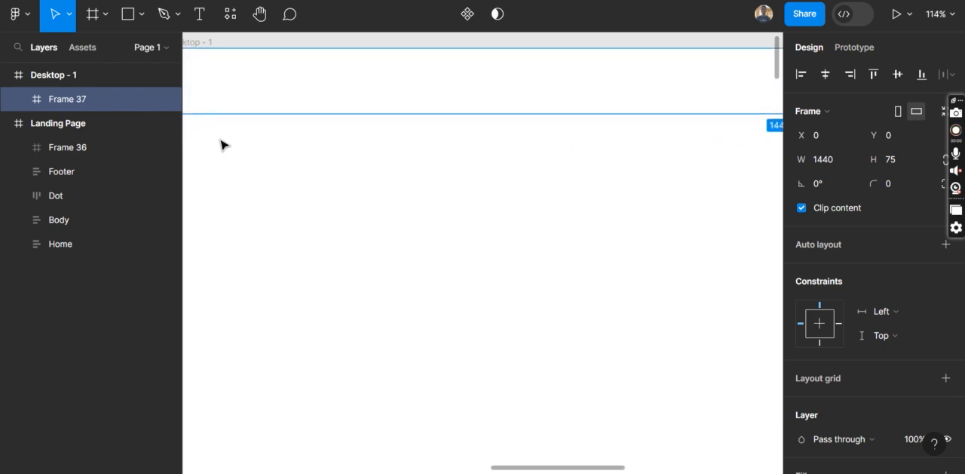
scroll(221, 145, left, 2)
scroll(393, 132, right, 3)
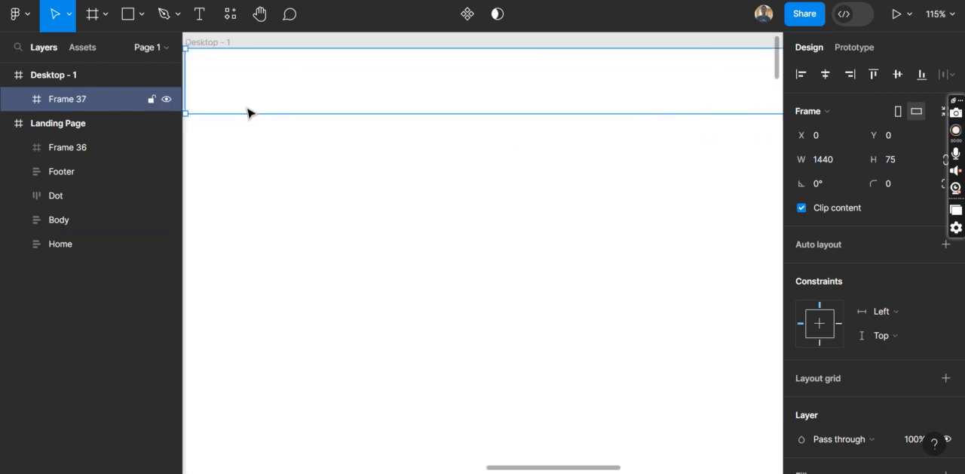
scroll(565, 82, right, 1)
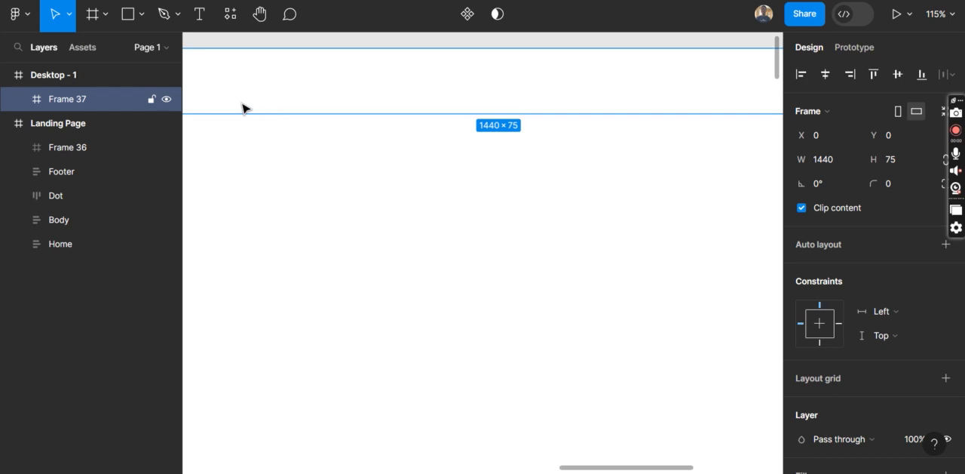
scroll(507, 107, right, 3)
scroll(506, 107, down, 4)
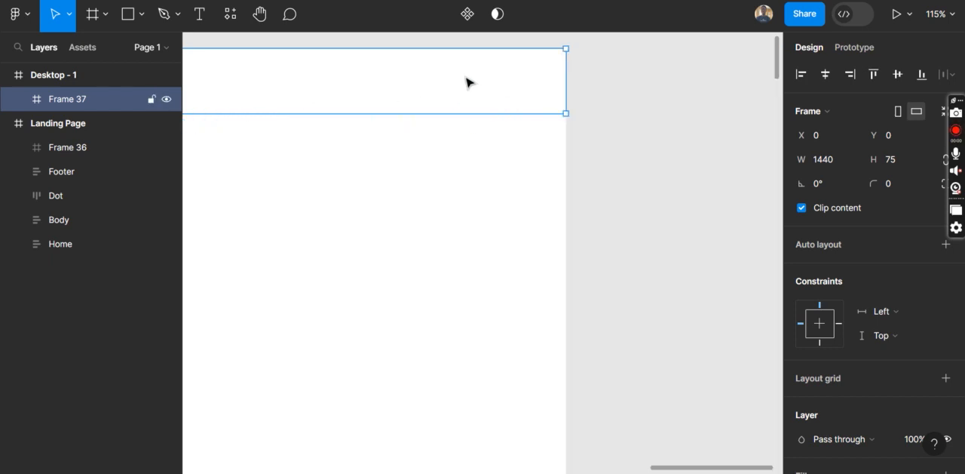
scroll(470, 82, up, 2)
scroll(470, 82, down, 3)
Copy the Nexcent Logo from the Landing Page's navigation bar into the header frame of Desktop - 1
scroll(470, 82, left, 10)
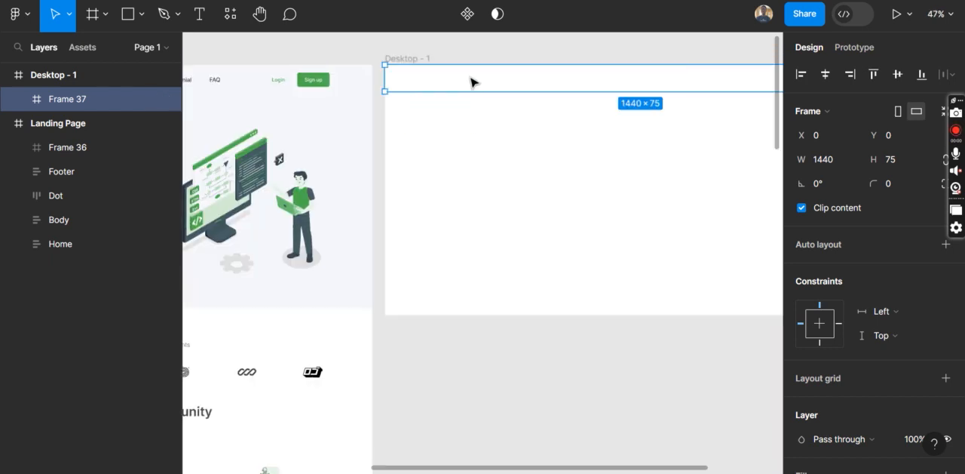
scroll(471, 82, left, 2)
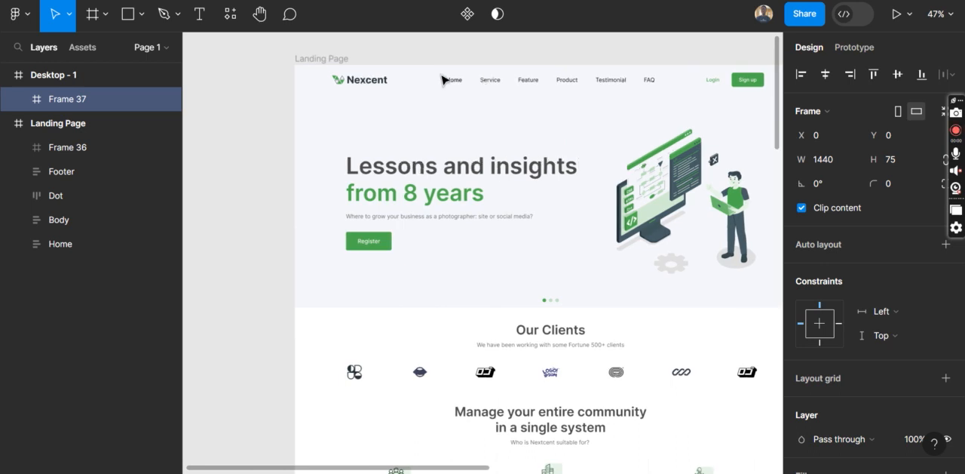
ctrl+click(370, 85)
click(46, 193)
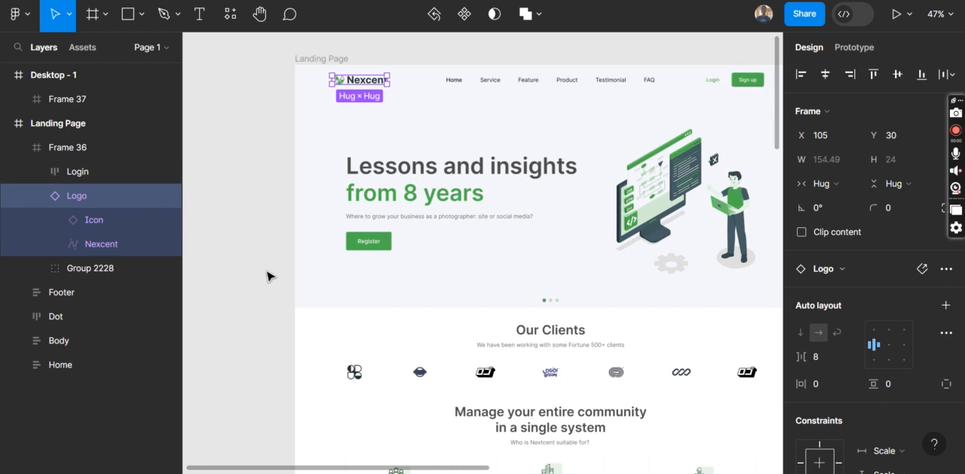
scroll(267, 276, right, 10)
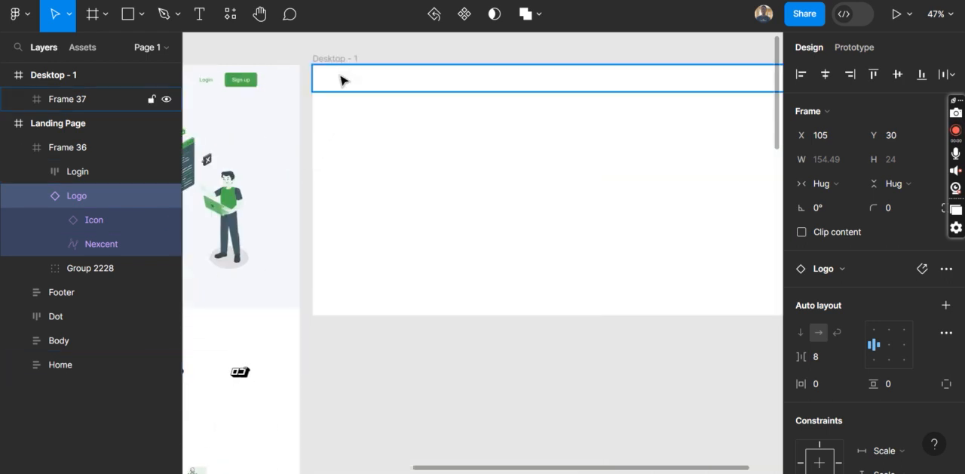
click(341, 81)
key(ctrl+v)
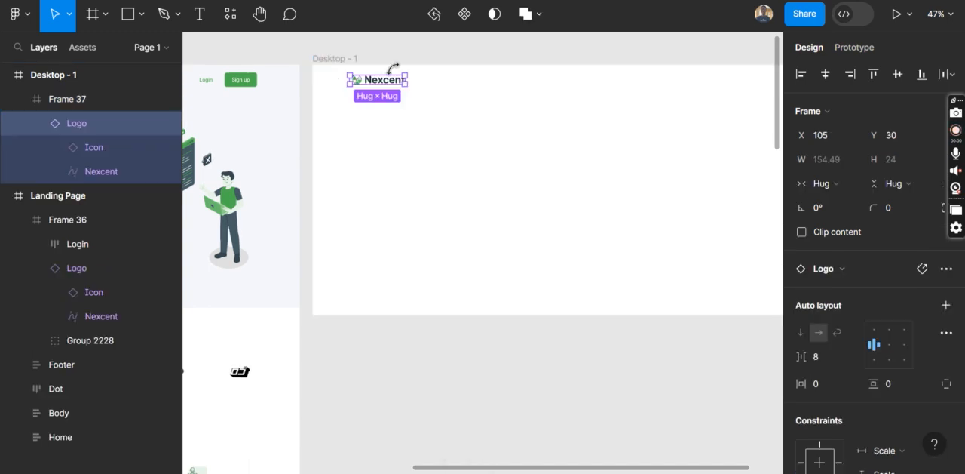
Nudge the pasted logo left within the header frame to X 65
key(shift+Left)
key(shift+Left)
key(shift+Left)
key(shift+Left)
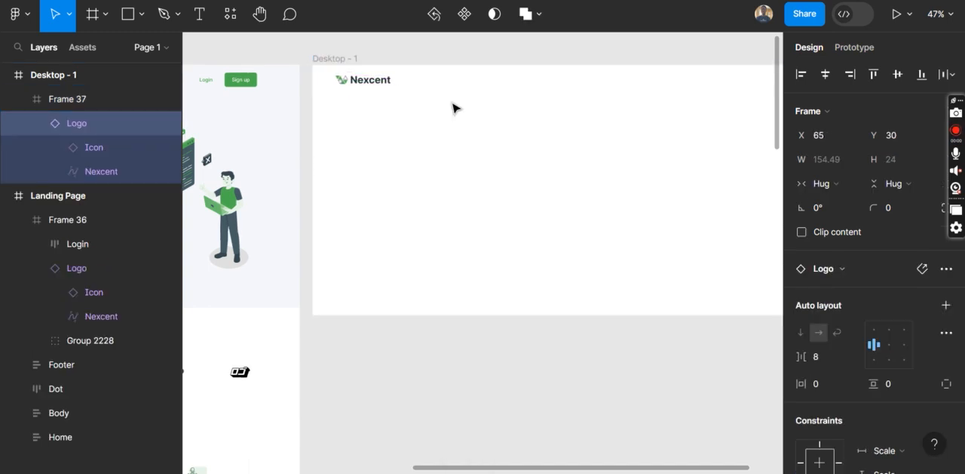
Add a layout grid to the Desktop - 1 frame and change its type to Columns
scroll(452, 108, right, 3)
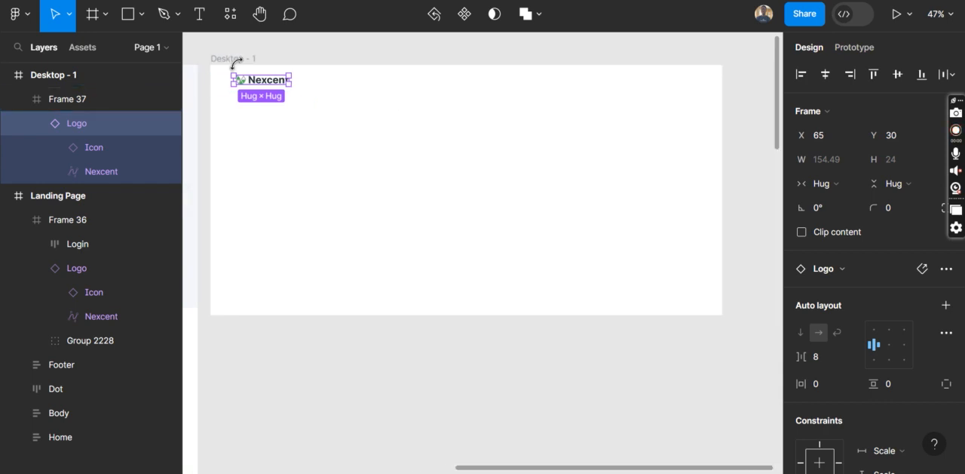
click(234, 59)
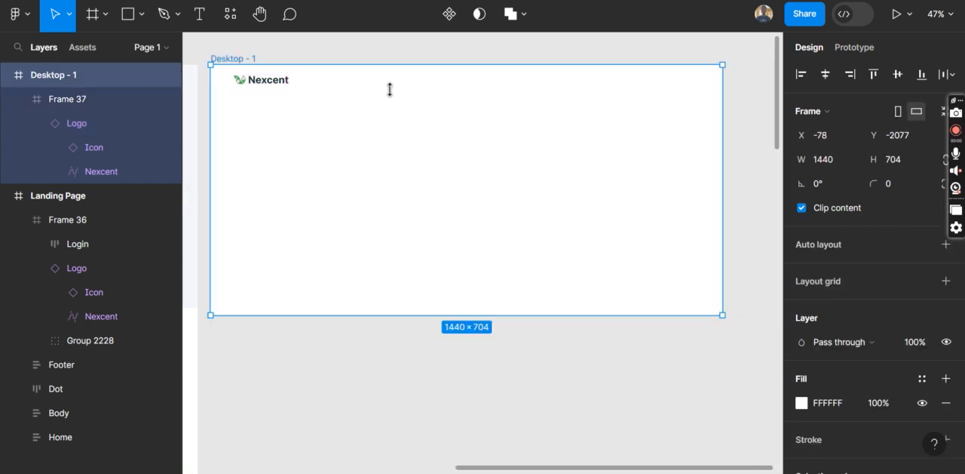
scroll(856, 335, down, 1)
scroll(856, 335, up, 1)
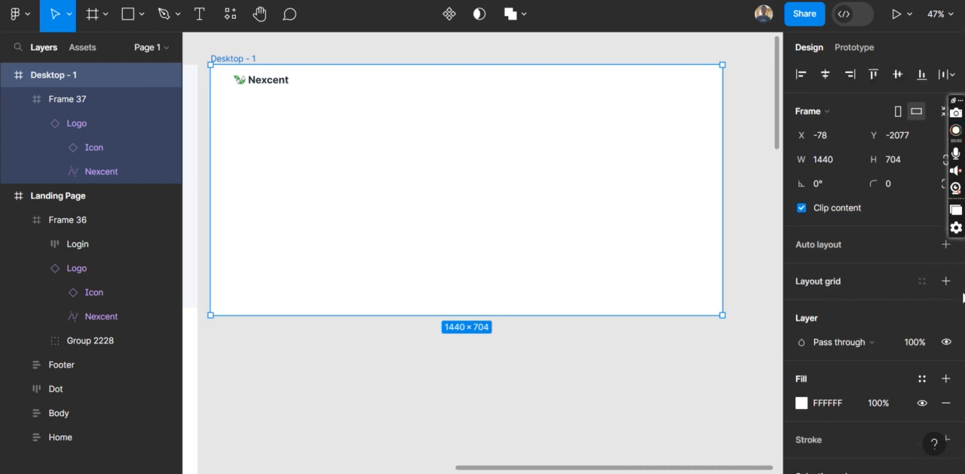
click(945, 283)
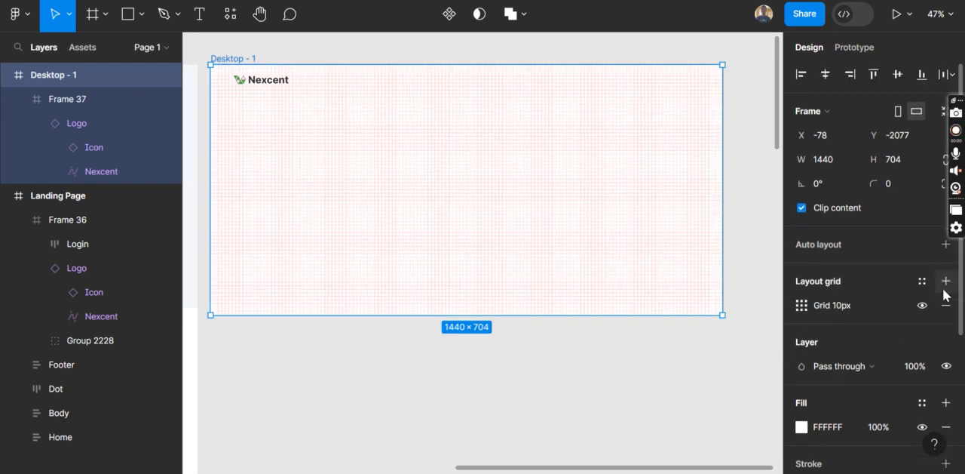
click(801, 306)
click(651, 307)
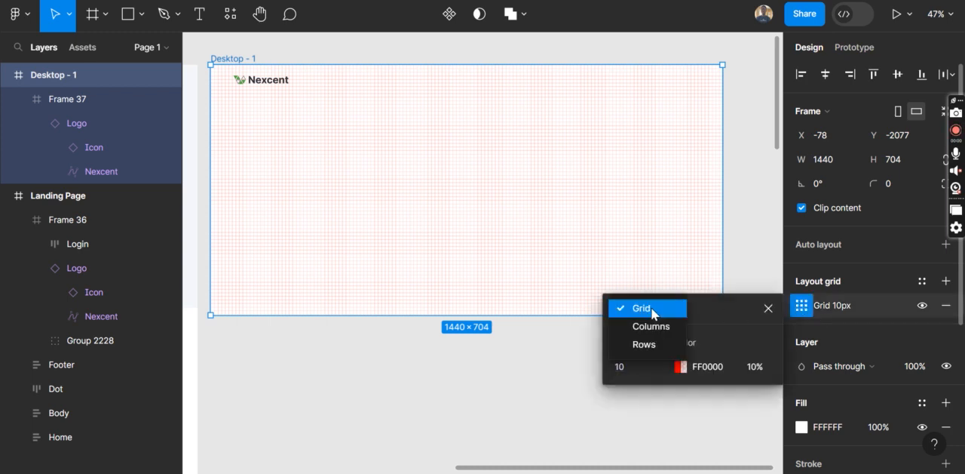
click(646, 327)
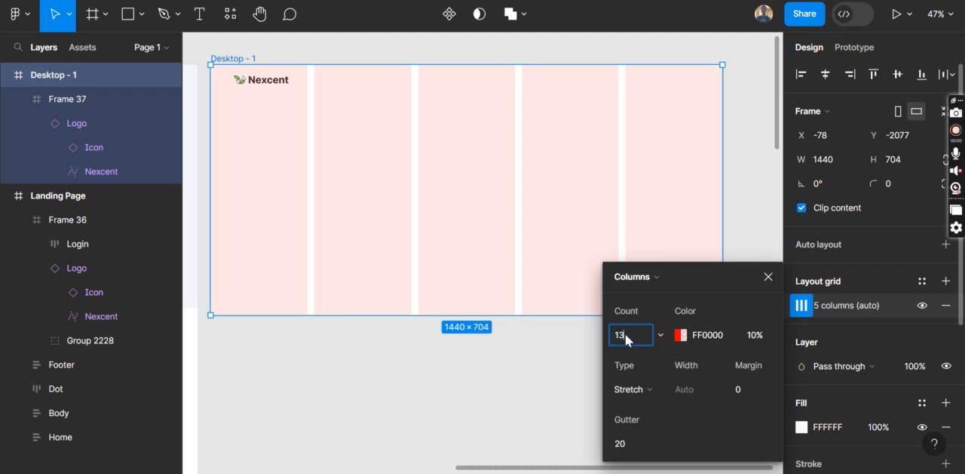
Set the Desktop - 1 column grid to a count of 12 and a margin of 60
click(765, 389)
text(20)
key(Return)
click(766, 393)
text(60)
key(Return)
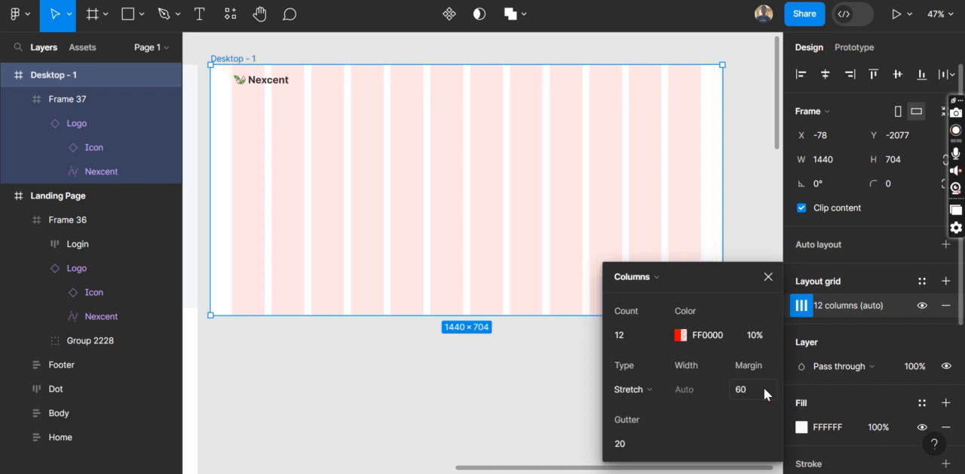
click(766, 273)
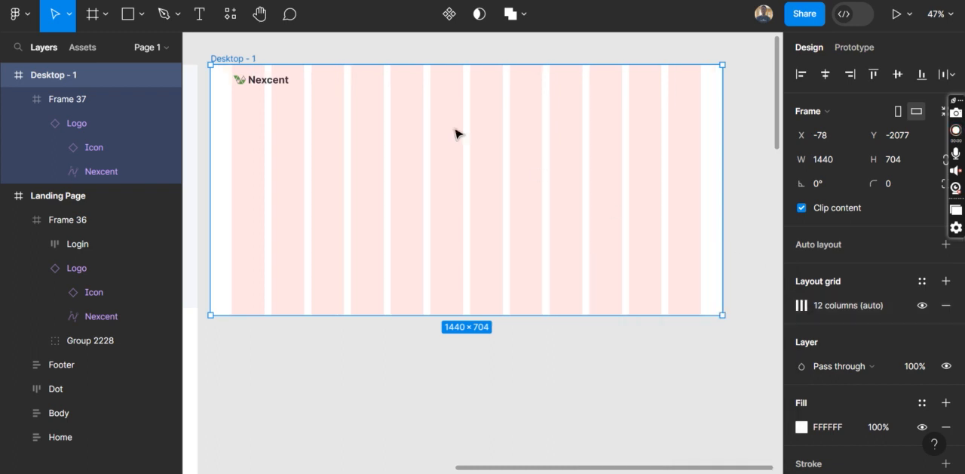
Nudge the whole header logo left to X 61 to line it up with the first grid column's edge
scroll(279, 93, up, 2)
scroll(279, 93, up, 5)
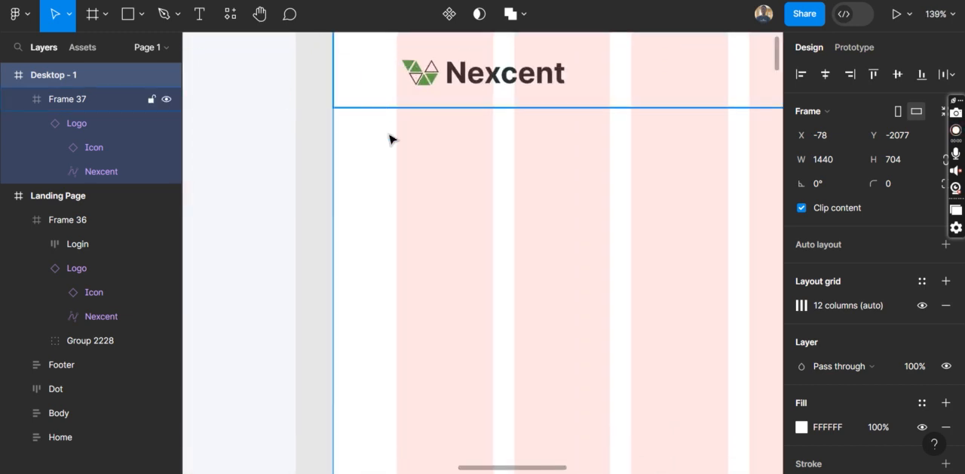
scroll(417, 160, right, 3)
scroll(417, 160, right, 2)
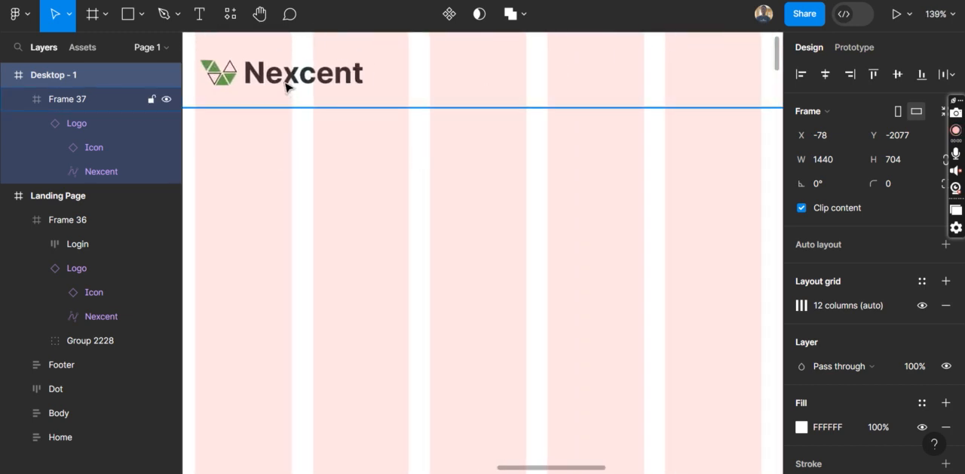
click(287, 87)
double_click(288, 86)
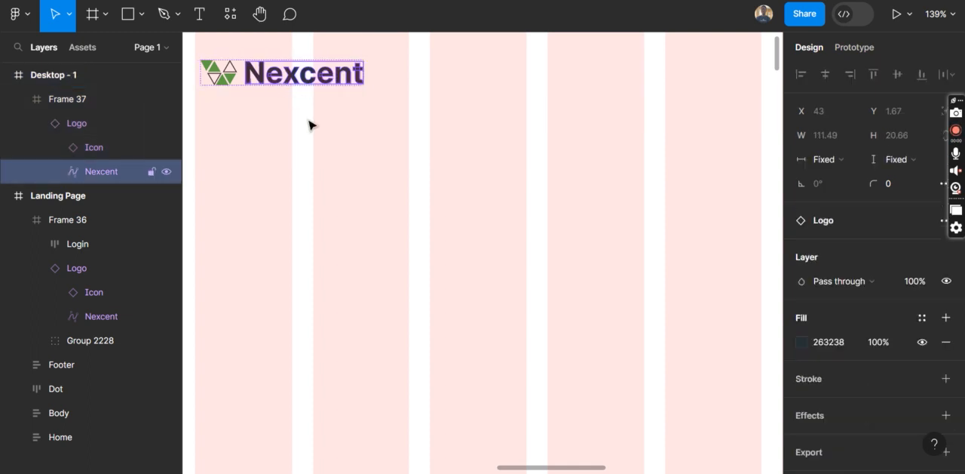
click(91, 126)
key(Left)
key(Left)
key(Left)
key(Left)
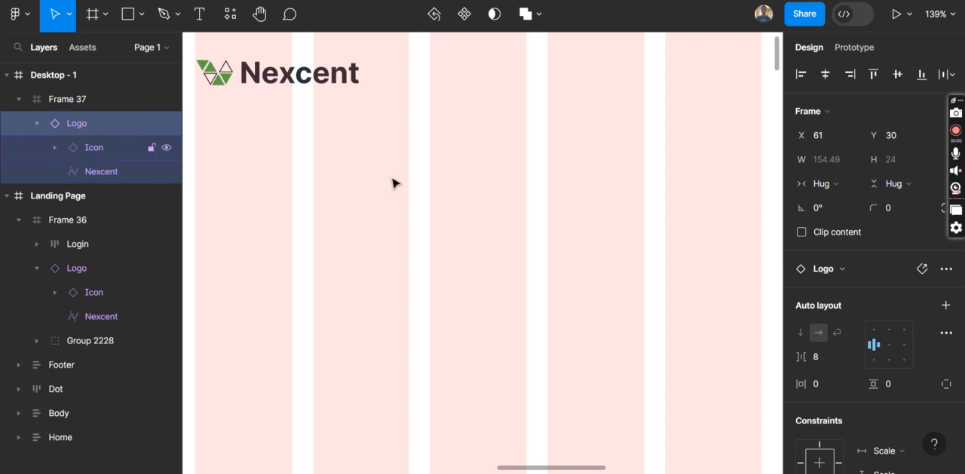
Examine the navigation links in the header of the reference Landing Page design
scroll(394, 184, up, 2)
scroll(394, 183, right, 3)
scroll(369, 159, down, 3)
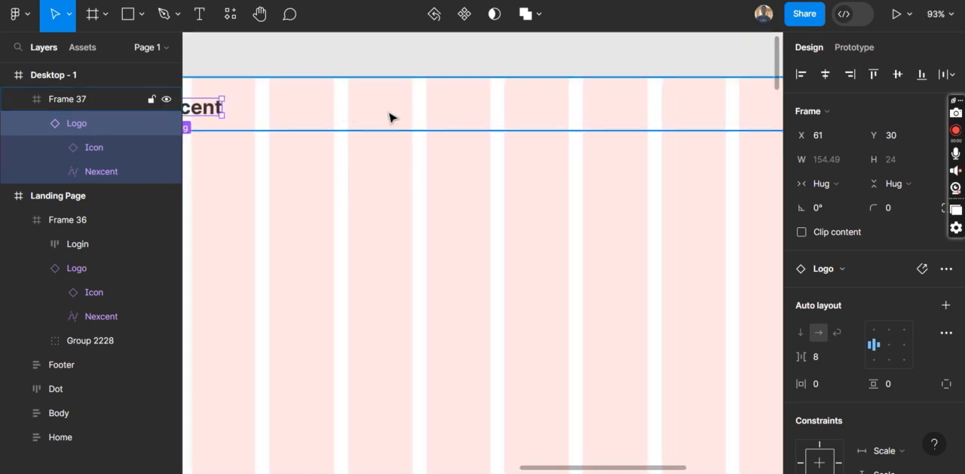
key(t)
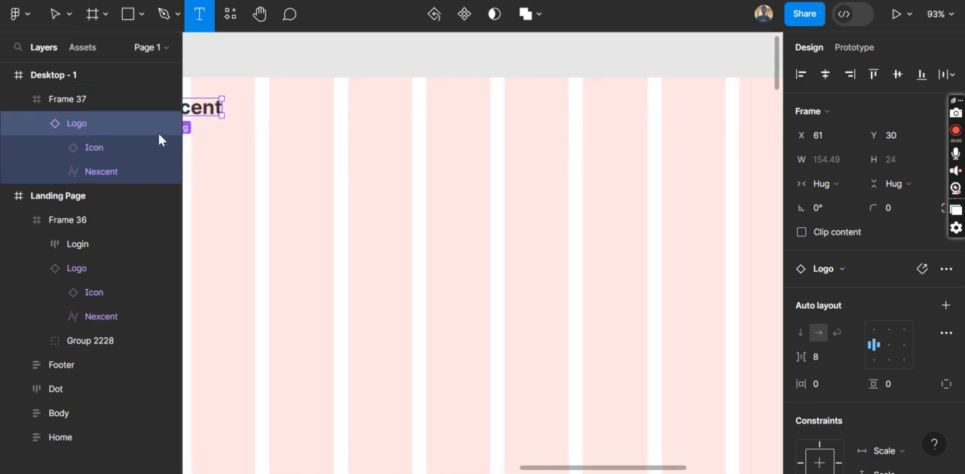
scroll(273, 134, left, 10)
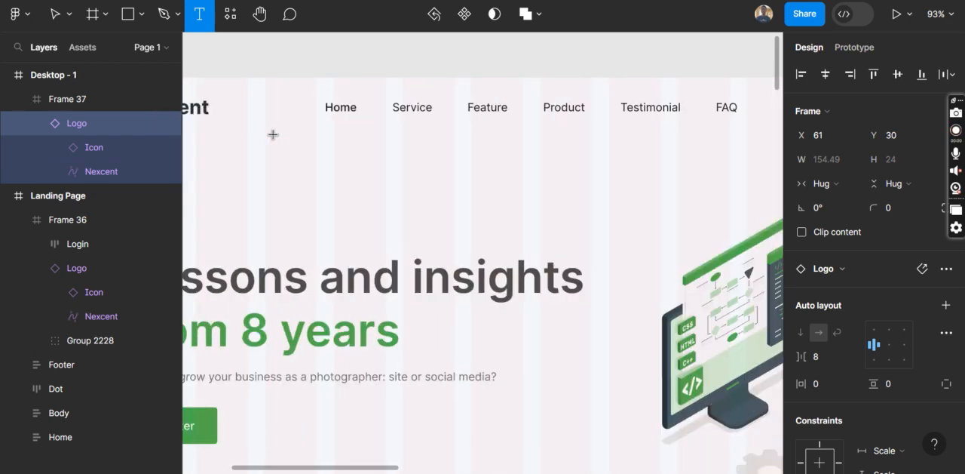
scroll(272, 133, right, 1)
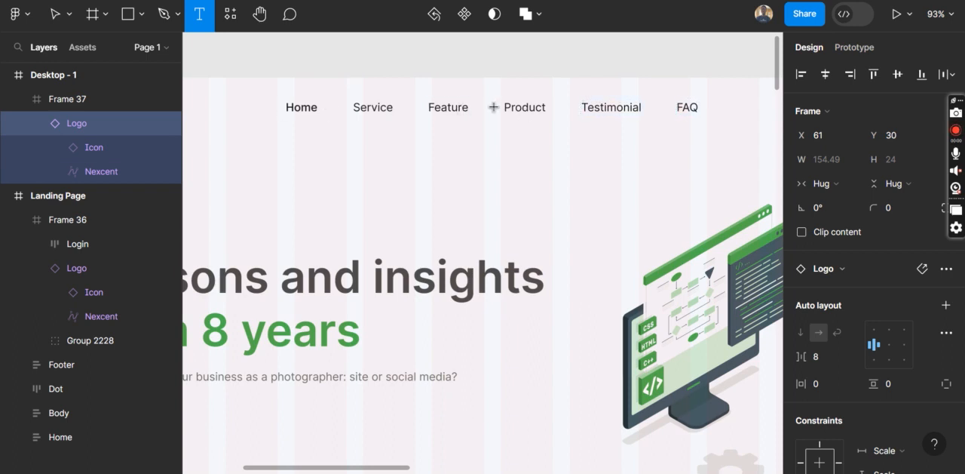
Switch to the browser to check the Google Meet call, and return to the Figma design
mouse_move(460, 473)
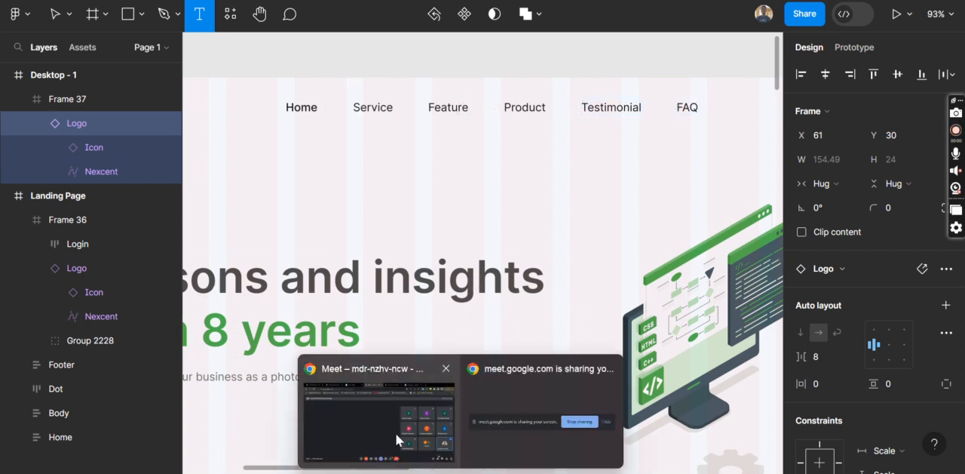
mouse_move(395, 432)
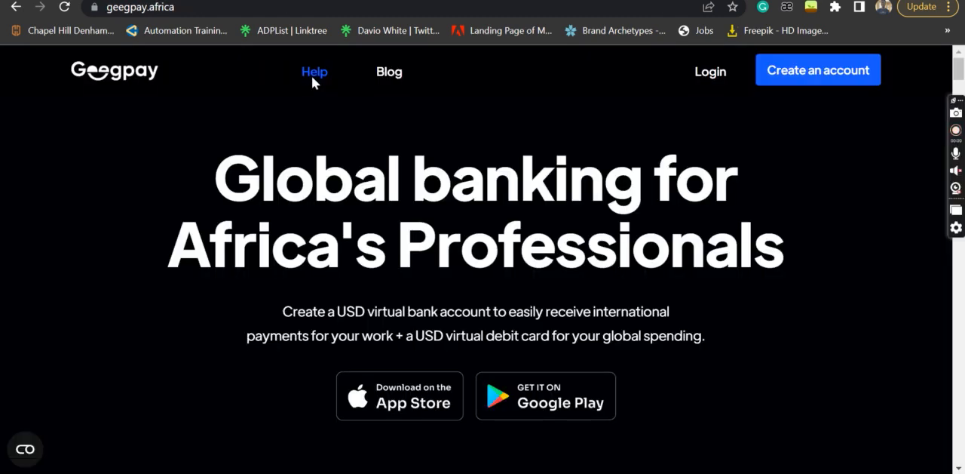
click(312, 74)
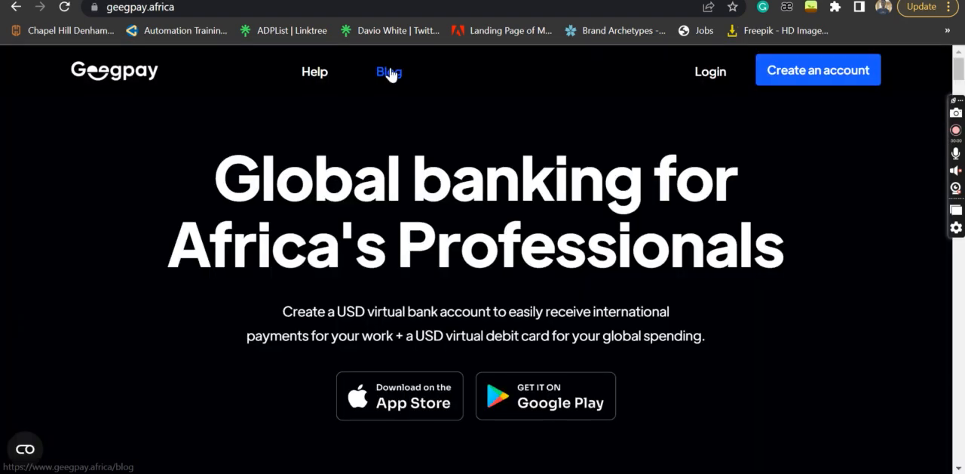
click(389, 71)
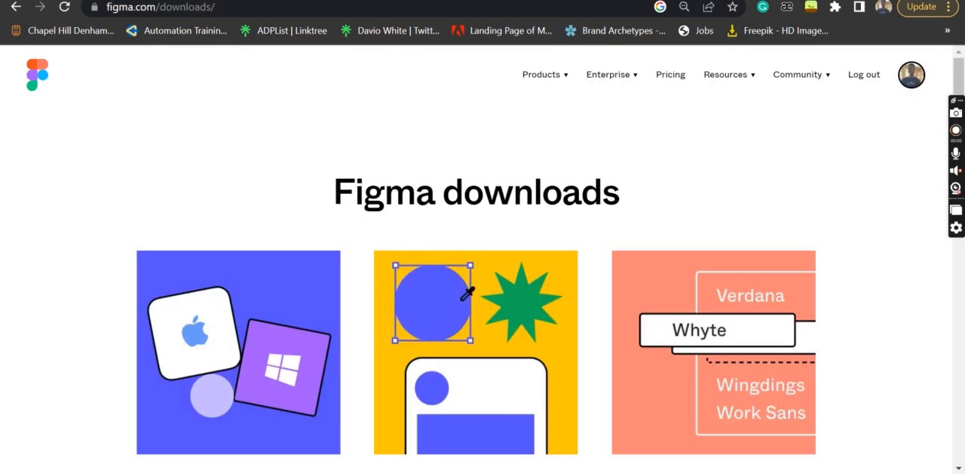
click(368, 0)
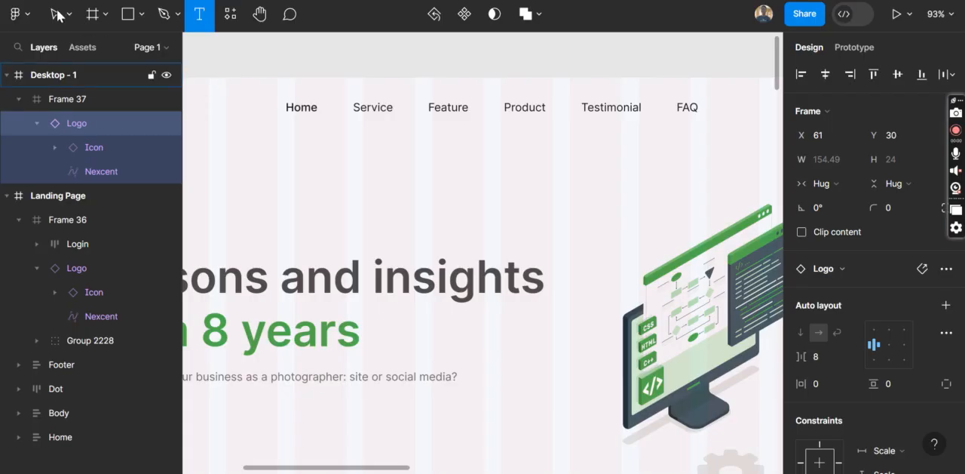
key(v)
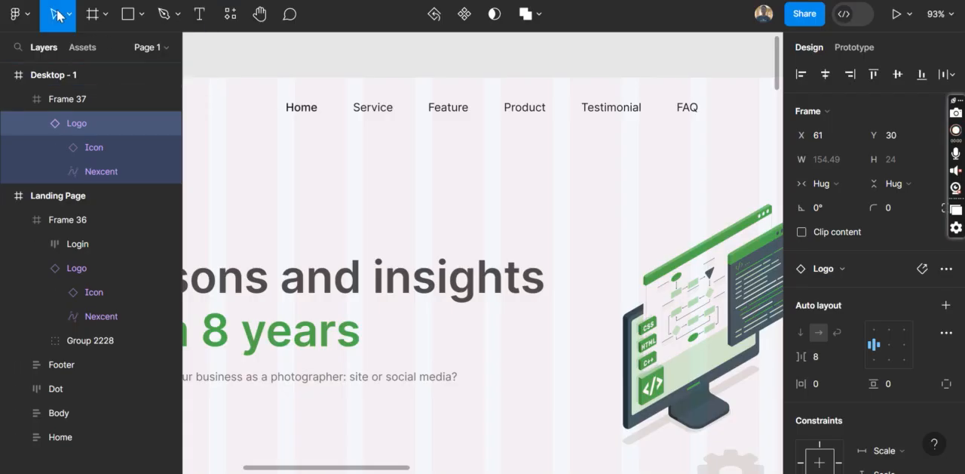
Start a text layer in the Desktop - 1 header frame beyond the logo, at X 468, Y 45
click(202, 22)
scroll(569, 231, right, 5)
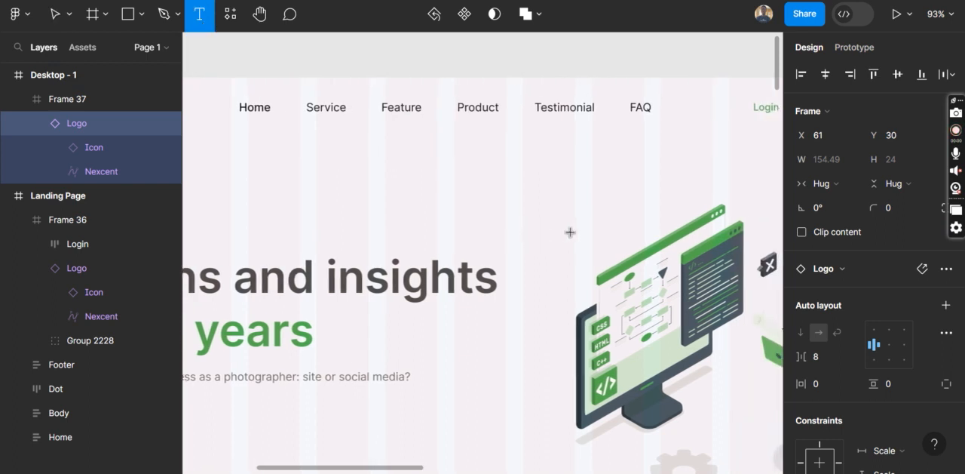
scroll(570, 232, right, 10)
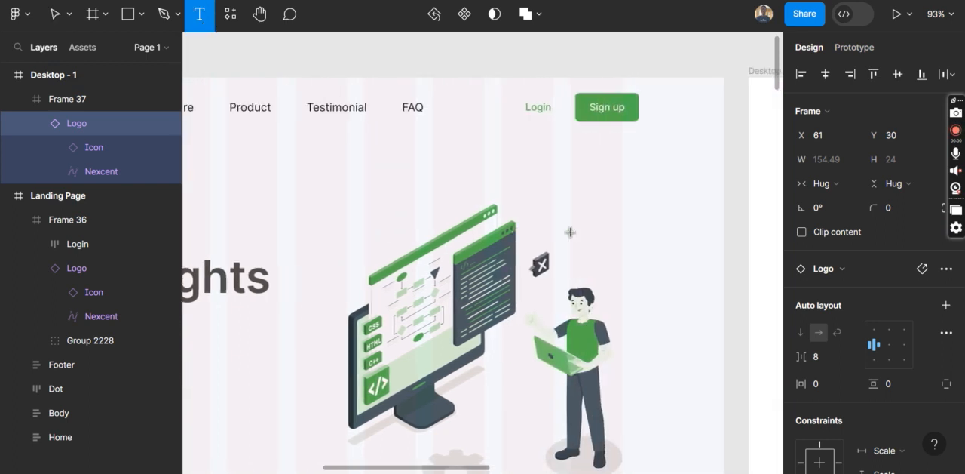
scroll(449, 203, right, 10)
scroll(448, 203, right, 1)
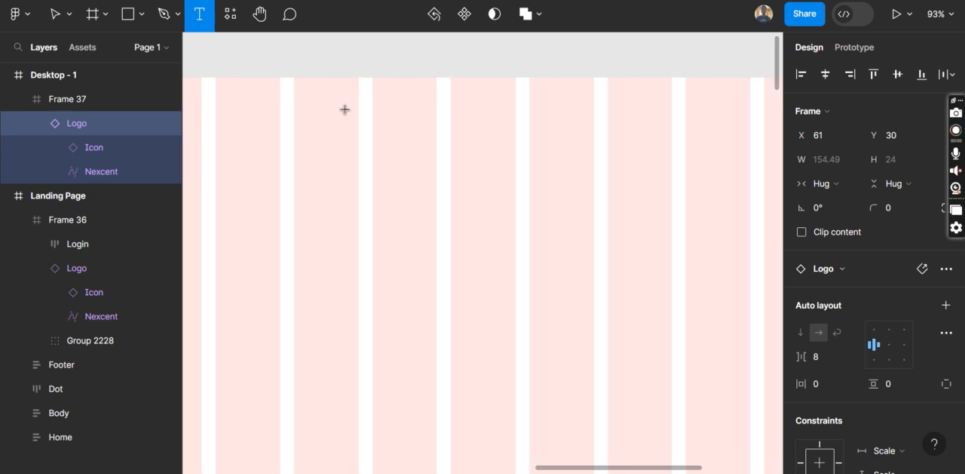
click(346, 109)
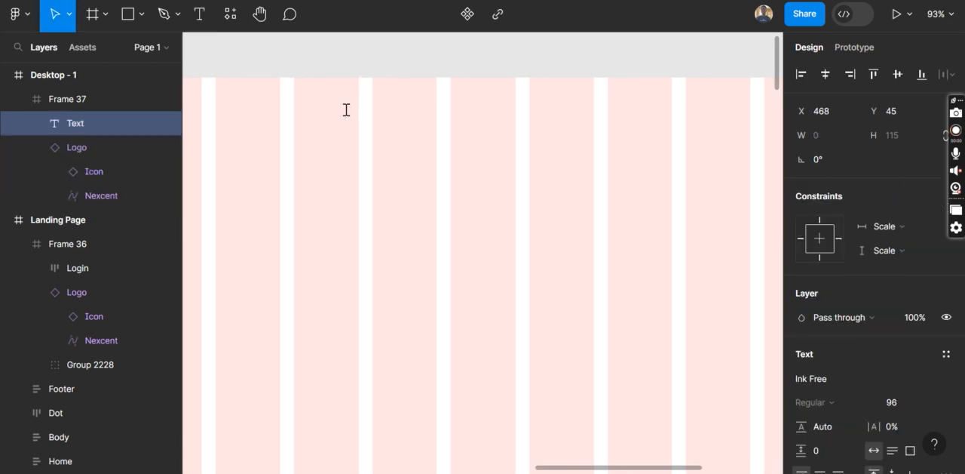
text(Home)
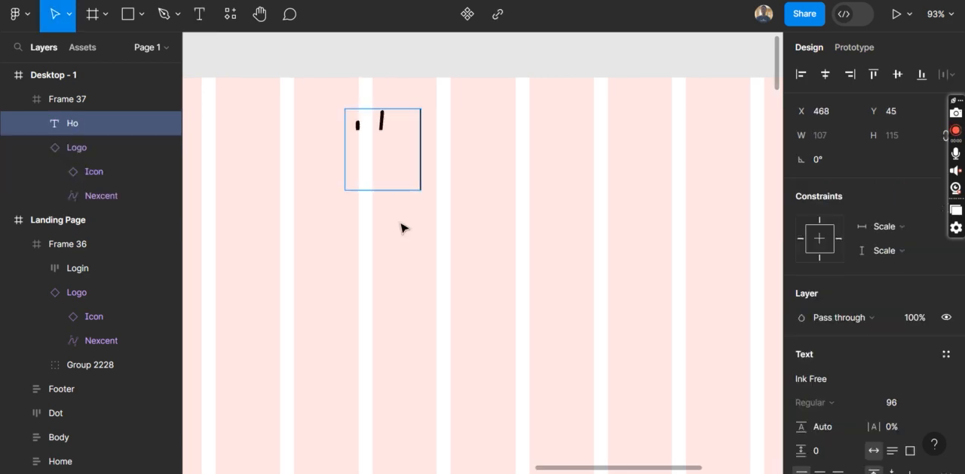
key(BackSpace)
key(BackSpace)
key(BackSpace)
key(BackSpace)
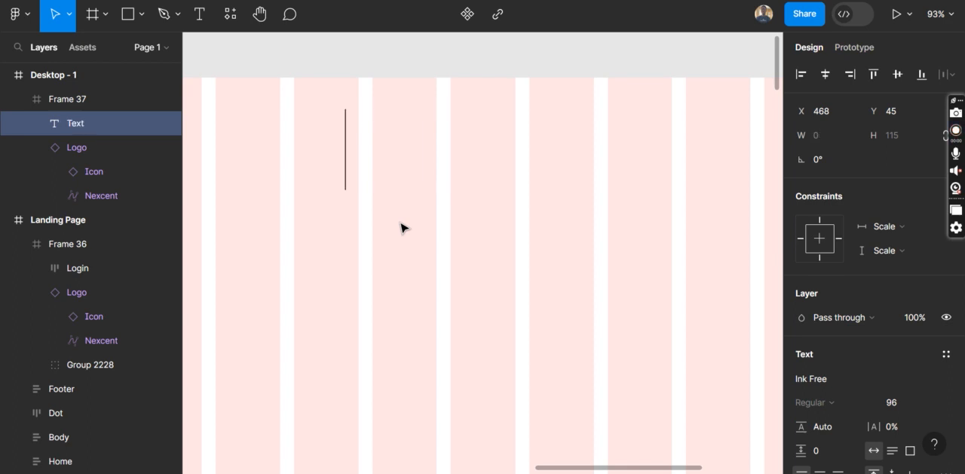
Set the empty text layer's font to Inter and its size to 16, and enter "Home" as its content
click(858, 380)
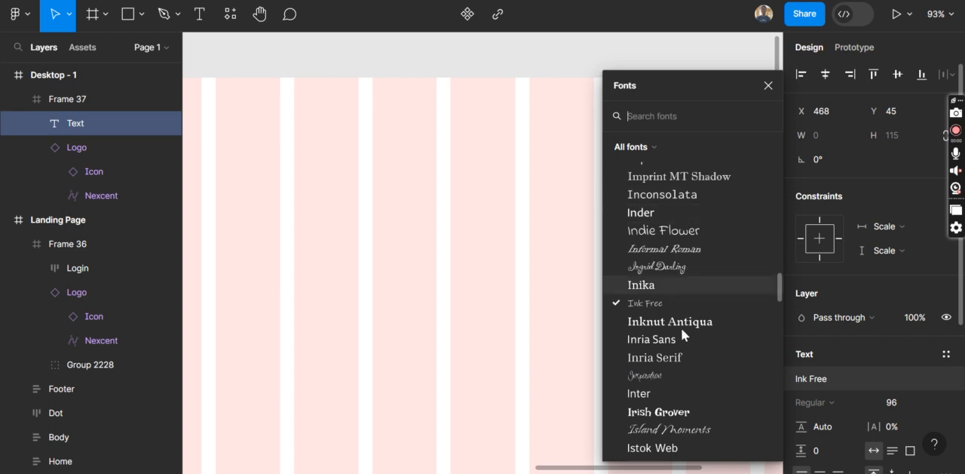
click(639, 393)
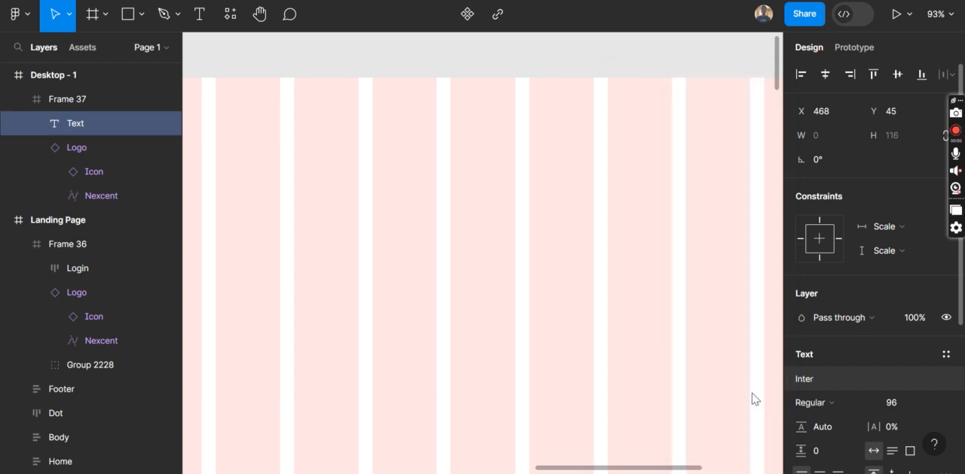
click(932, 409)
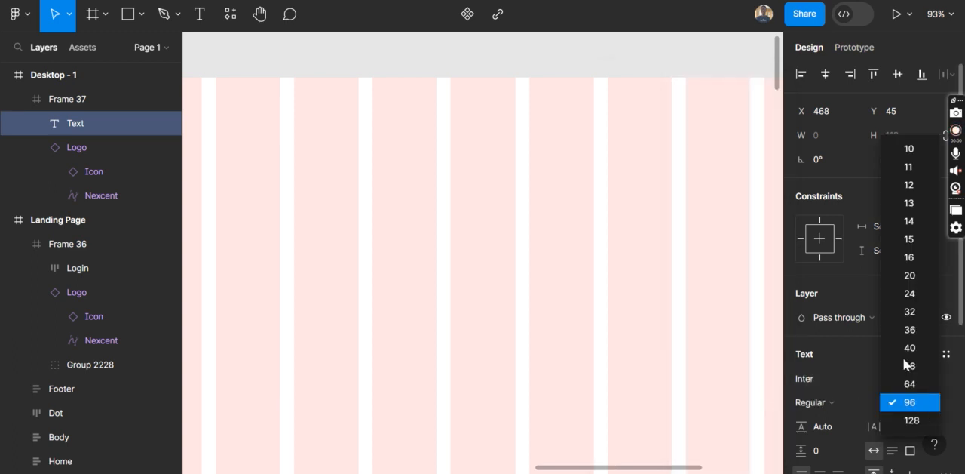
click(905, 258)
text(Home)
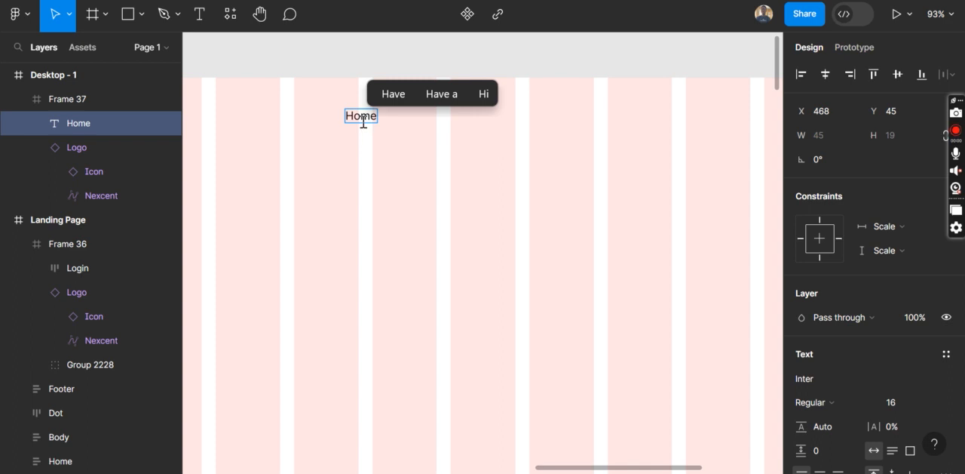
key(Escape)
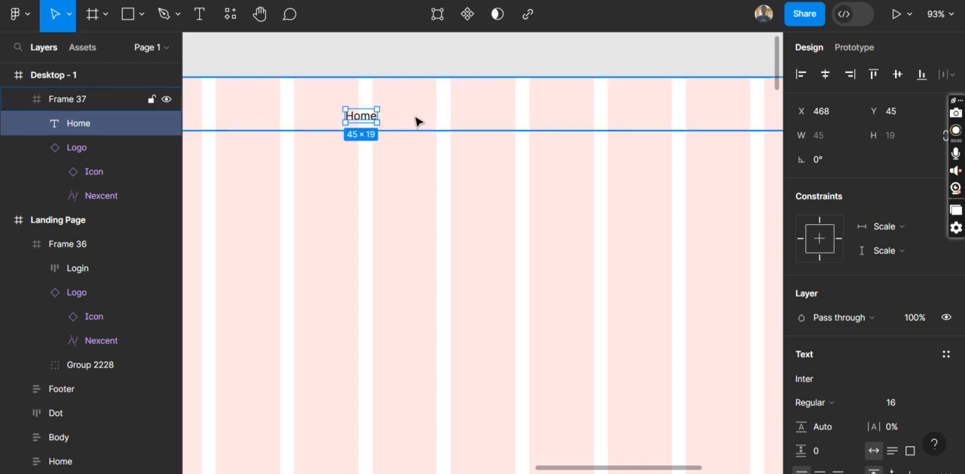
Add a "Feature" text link after Home in the header frame at X 564, Y 56
key(Return)
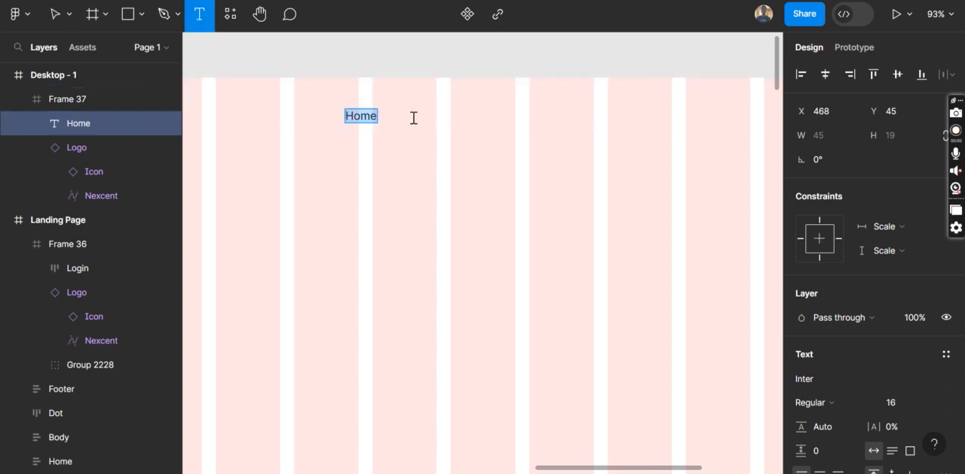
click(413, 118)
text(Feature)
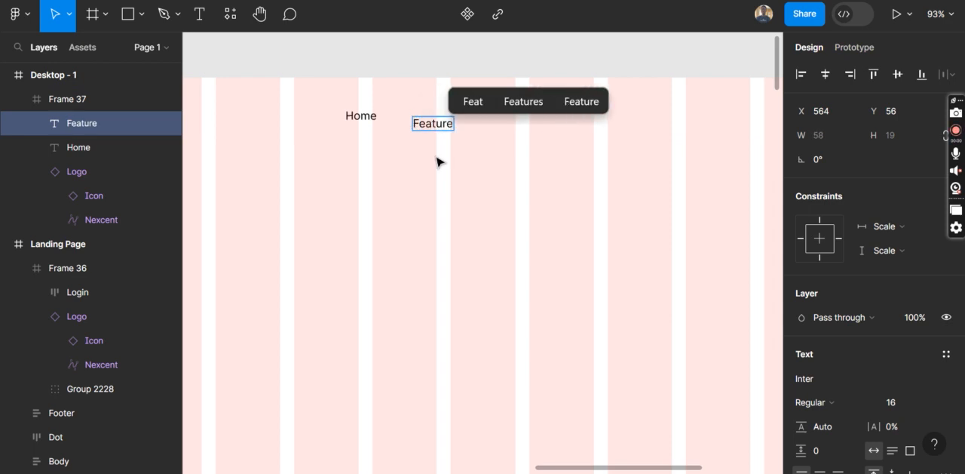
key(Escape)
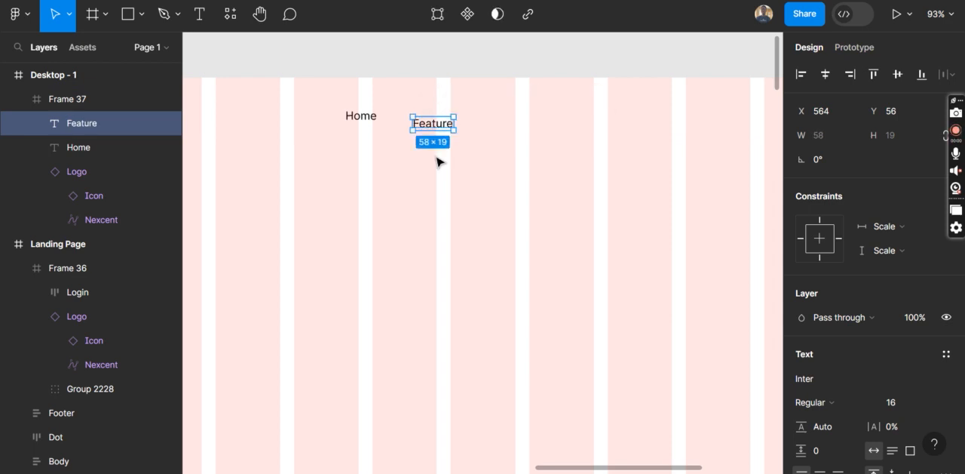
Add a "Service" text link after Feature in the header frame at X 684, Y 60
key(t)
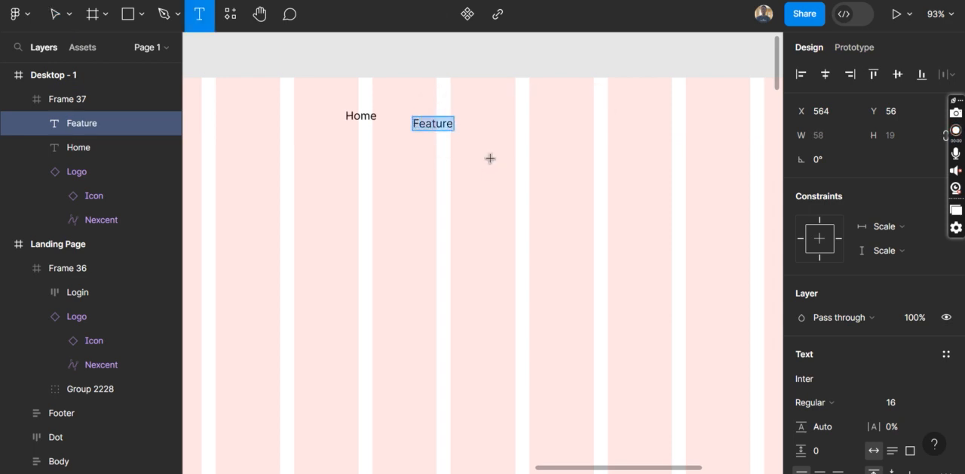
click(498, 121)
text(Service)
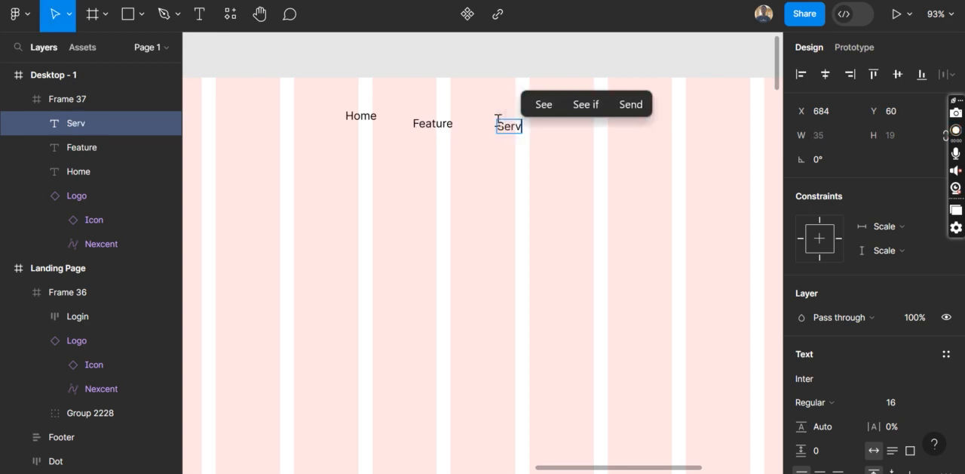
key(Escape)
key(Escape)
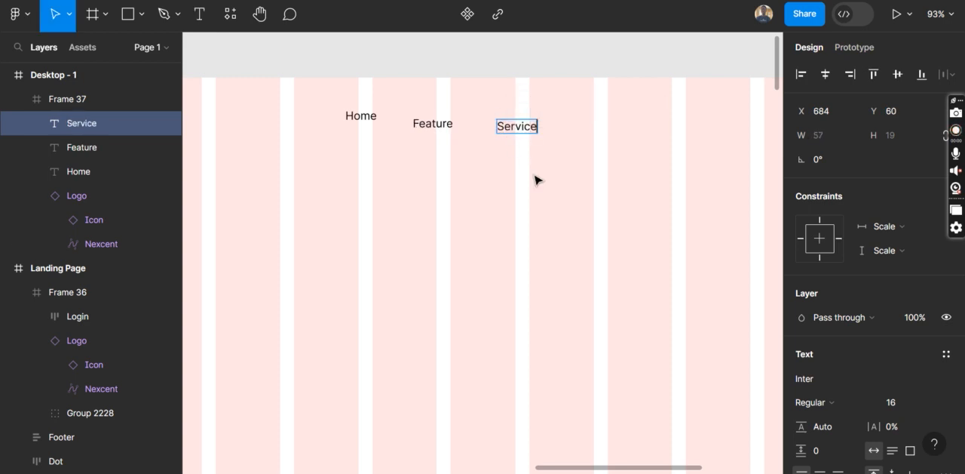
Add a "Product" text link after Service in the header frame at X 830, Y 54
key(Return)
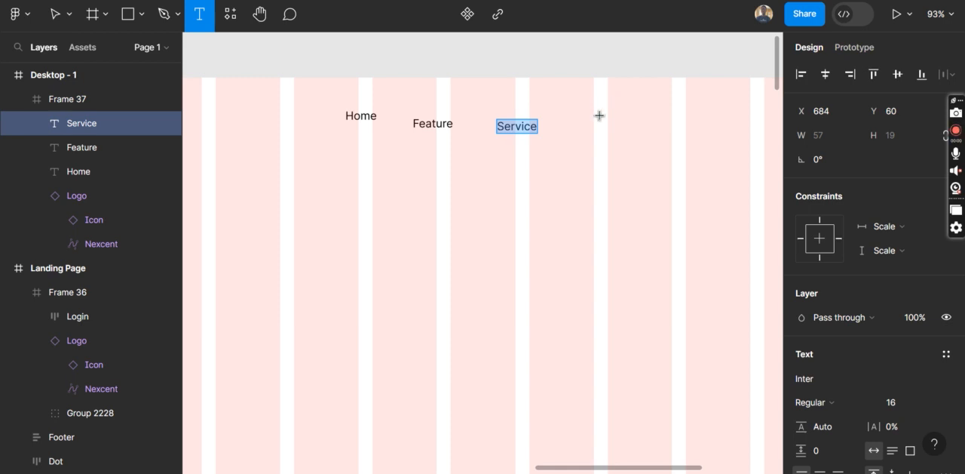
click(601, 115)
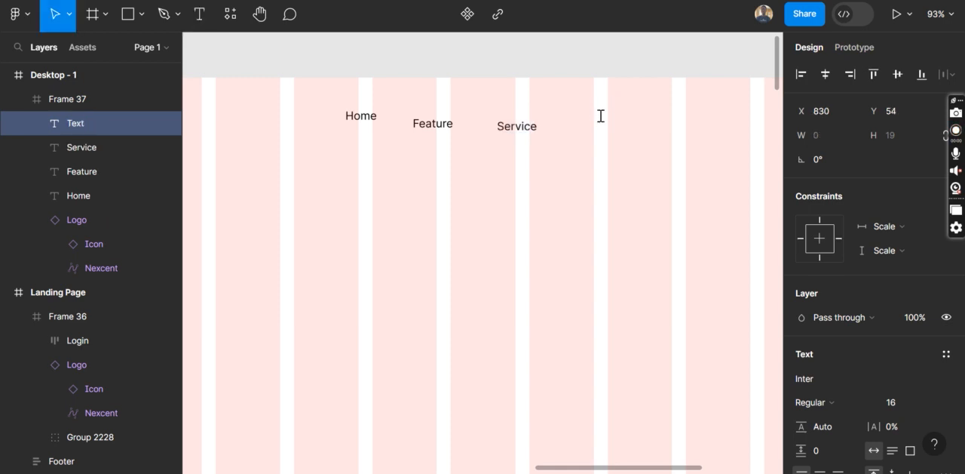
text(Product)
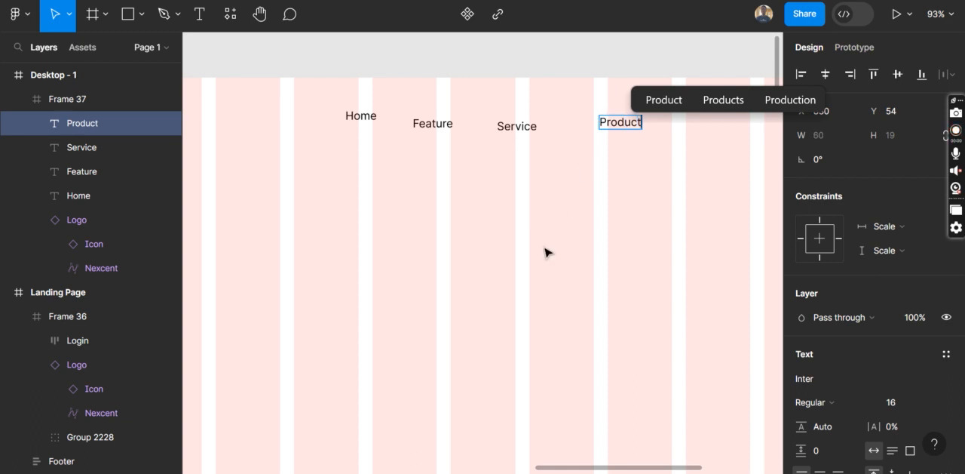
key(Escape)
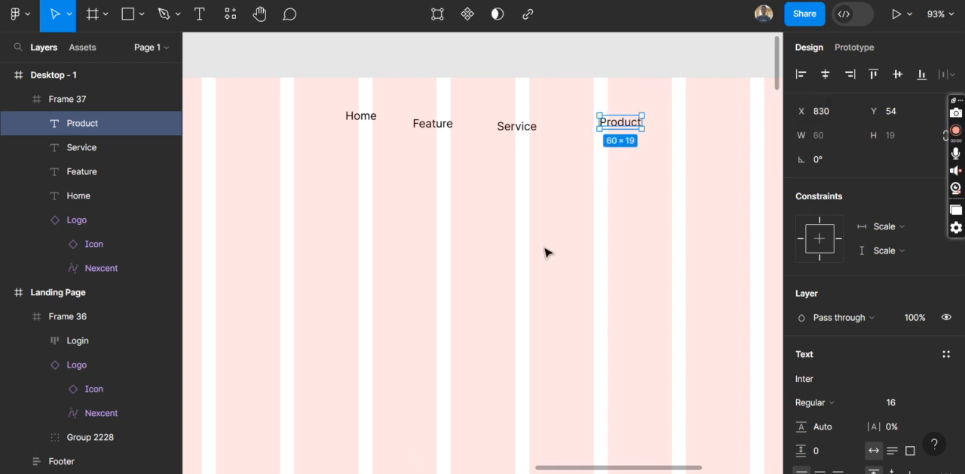
Hide the 12-column layout grid of the Desktop - 1 frame and collapse the Landing Page layer tree
scroll(436, 258, down, 5)
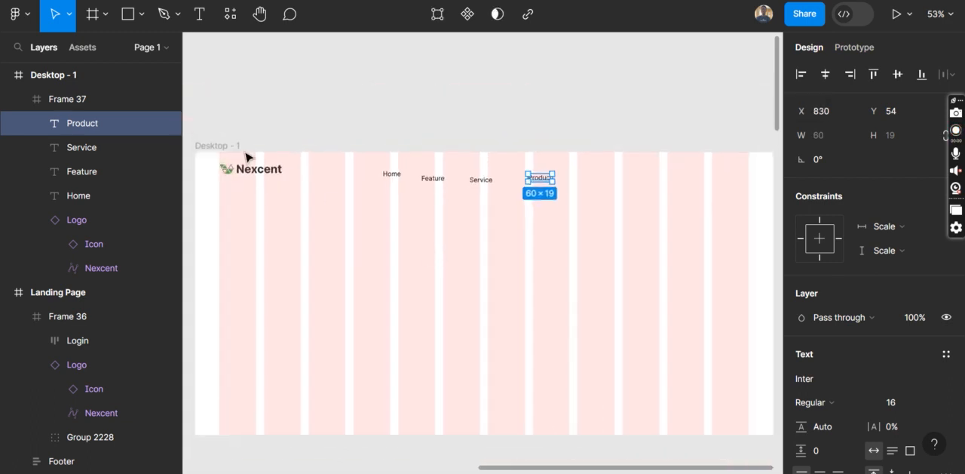
click(269, 153)
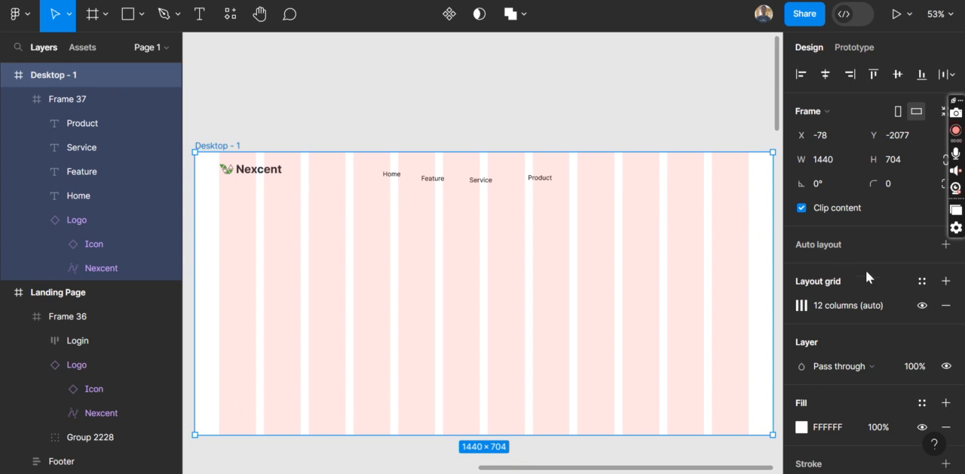
click(922, 305)
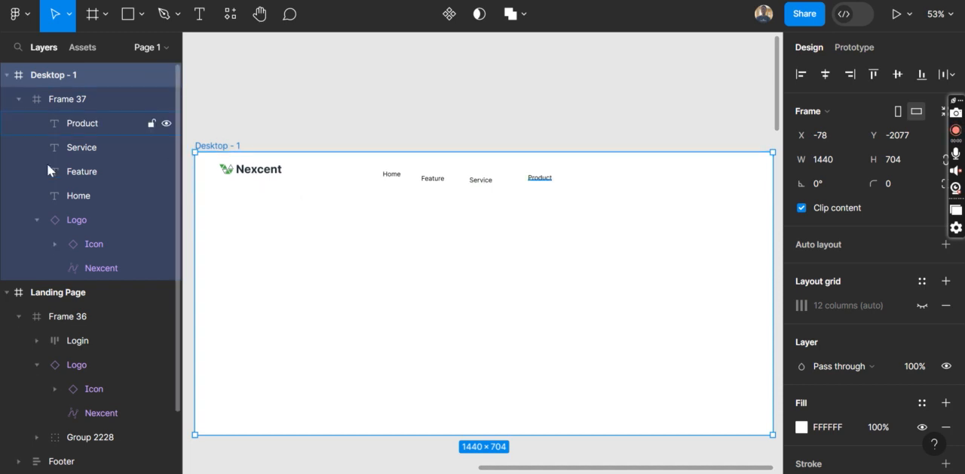
click(8, 294)
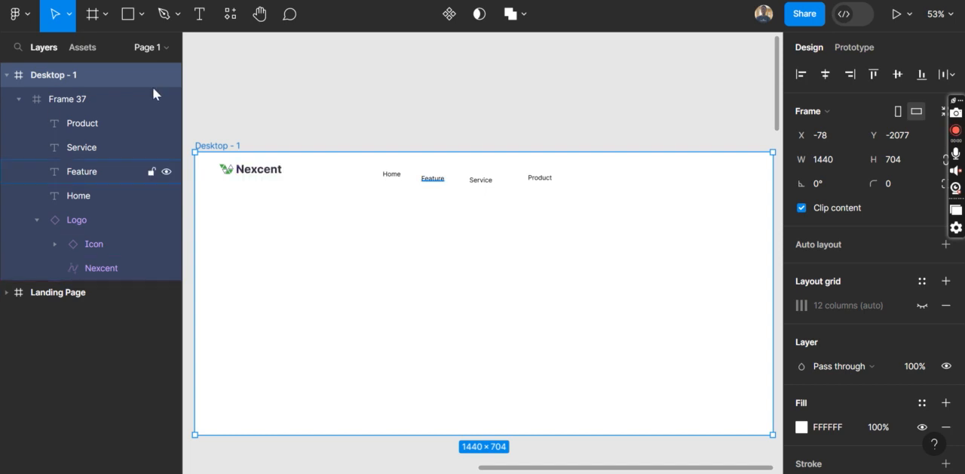
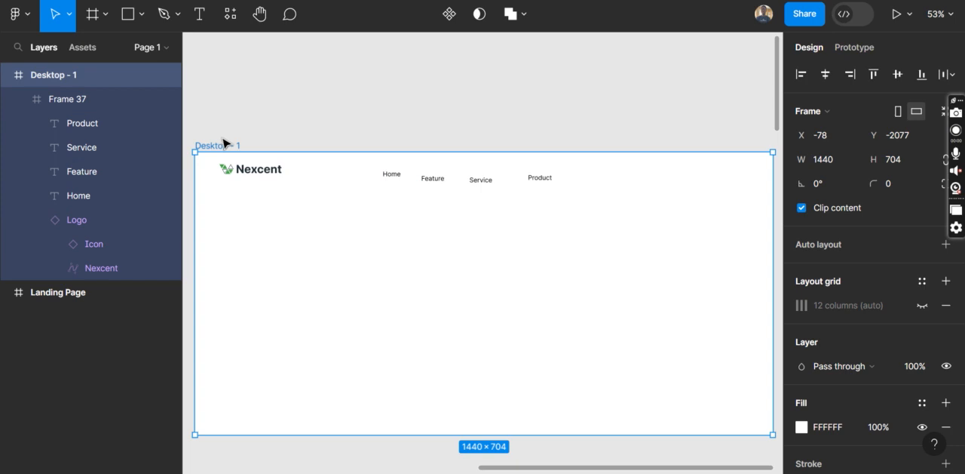
Rename the Desktop - 1 frame as "Hero Section"
double_click(221, 145)
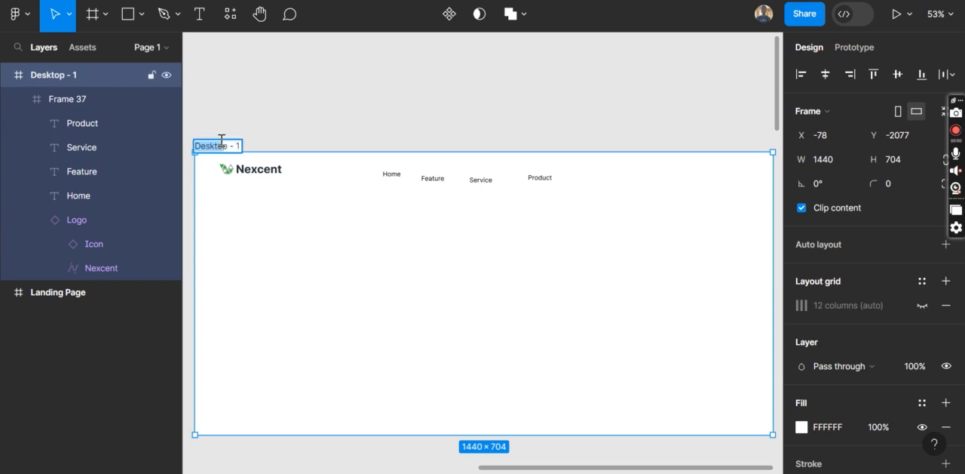
text(Hero)
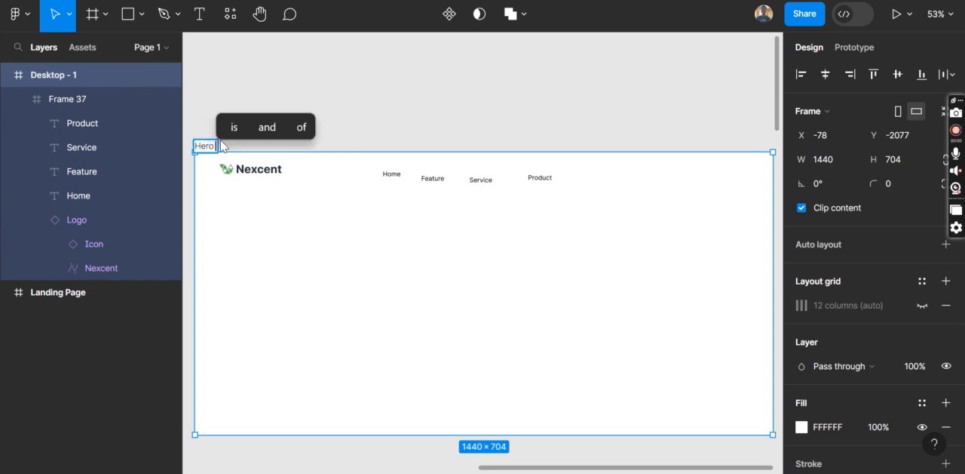
text( Section)
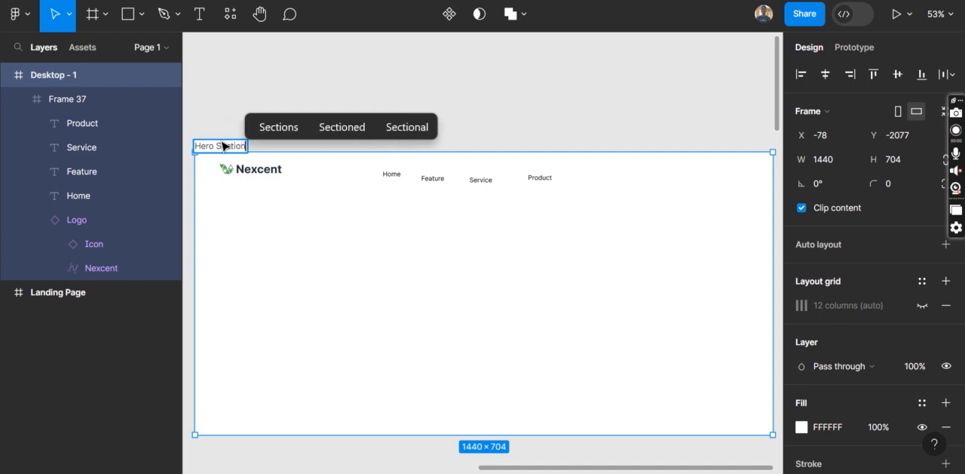
click(292, 245)
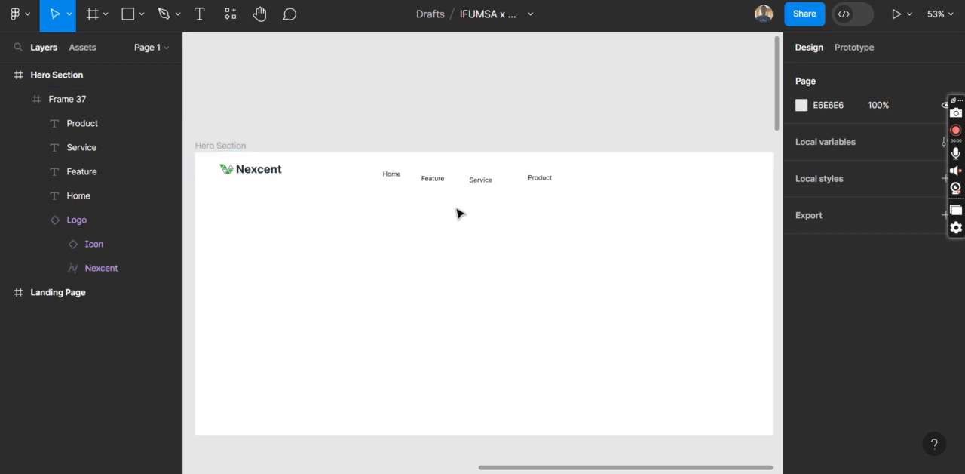
Nudge the Feature link upward in the header frame to X 570, Y 37
click(397, 179)
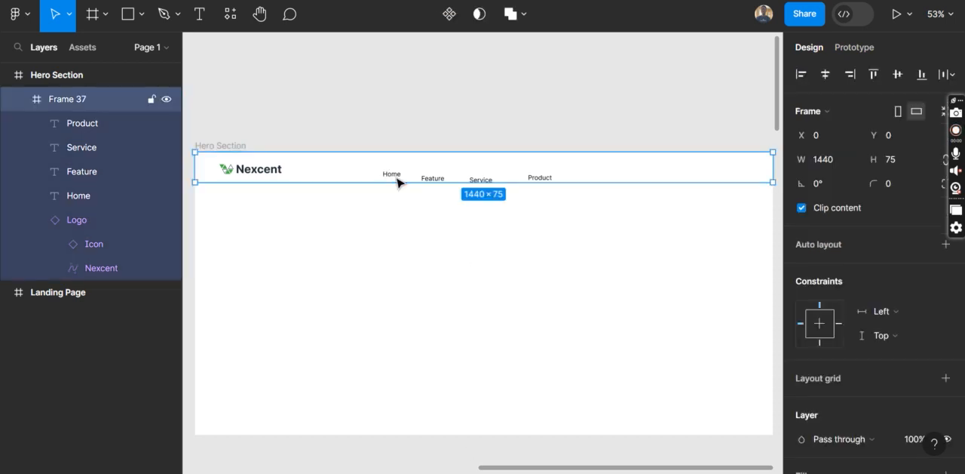
click(395, 179)
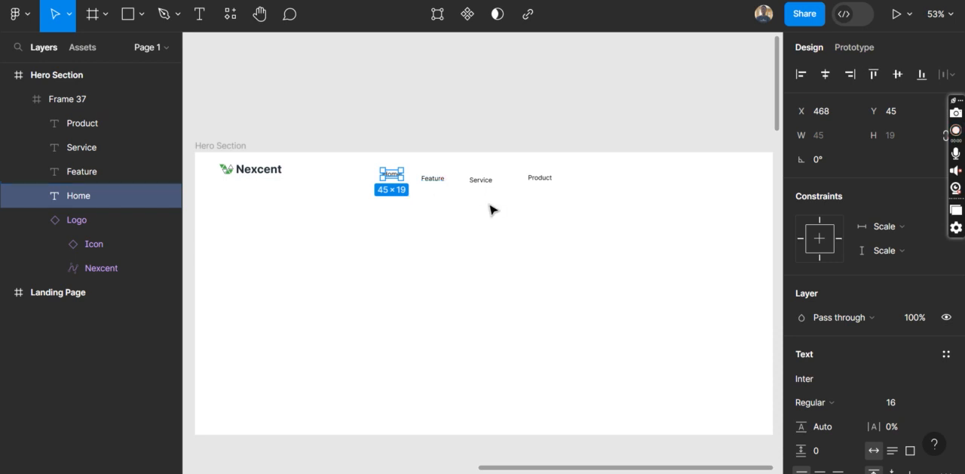
double_click(434, 179)
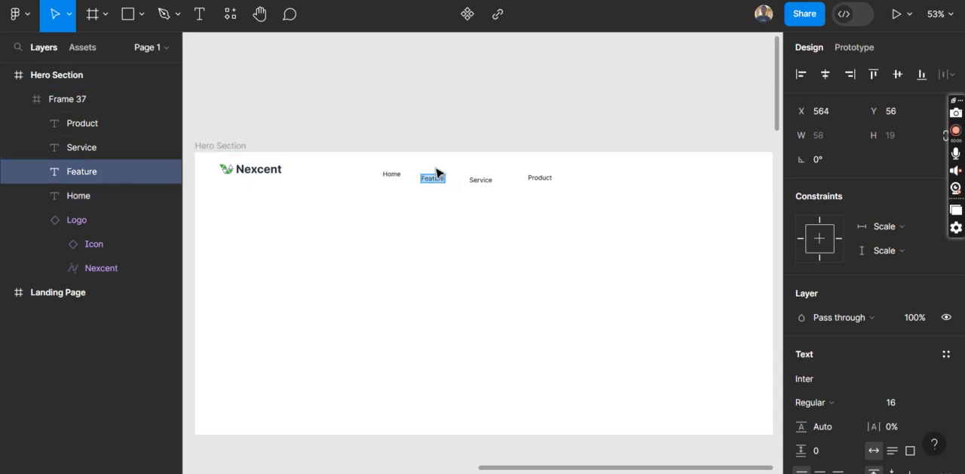
key(Escape)
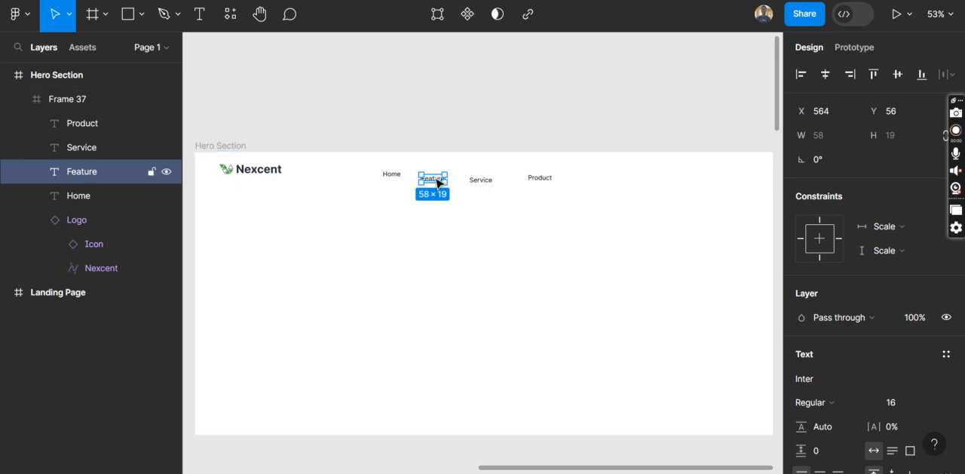
drag(438, 176, 440, 169)
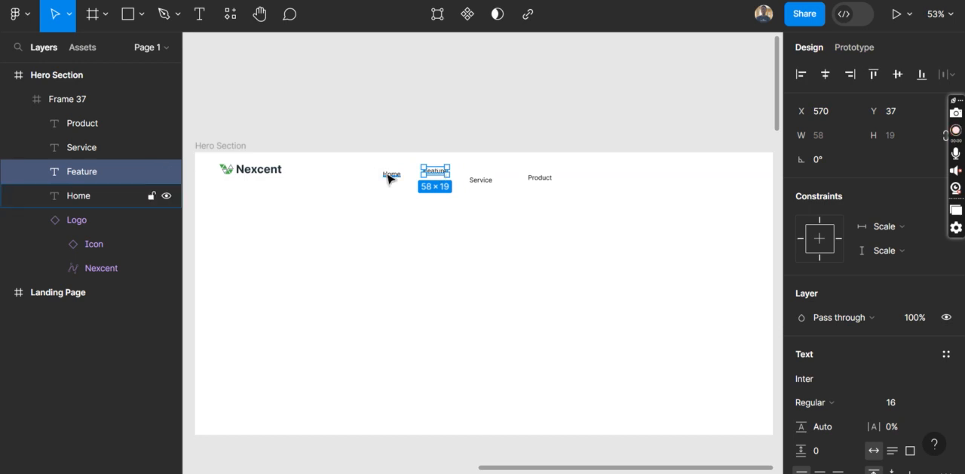
Align the Home, Feature, Service and Product links to their common vertical centre
shift+click(390, 176)
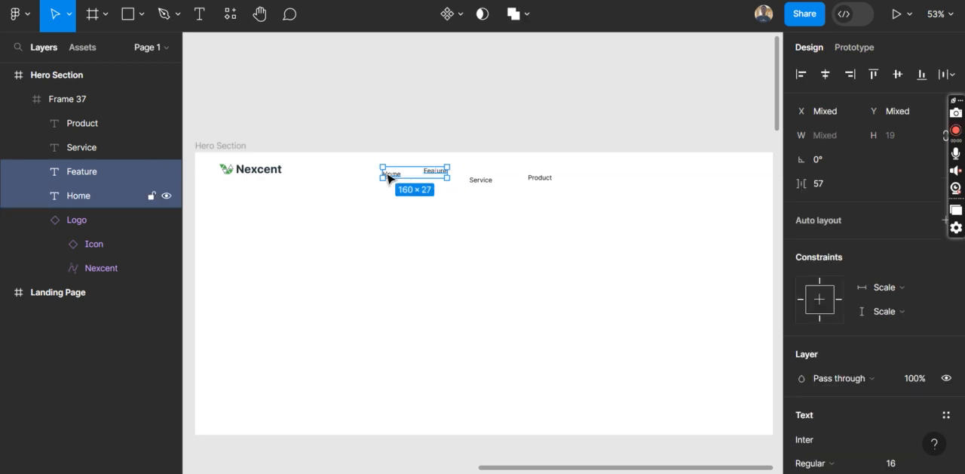
shift+click(484, 182)
shift+click(543, 181)
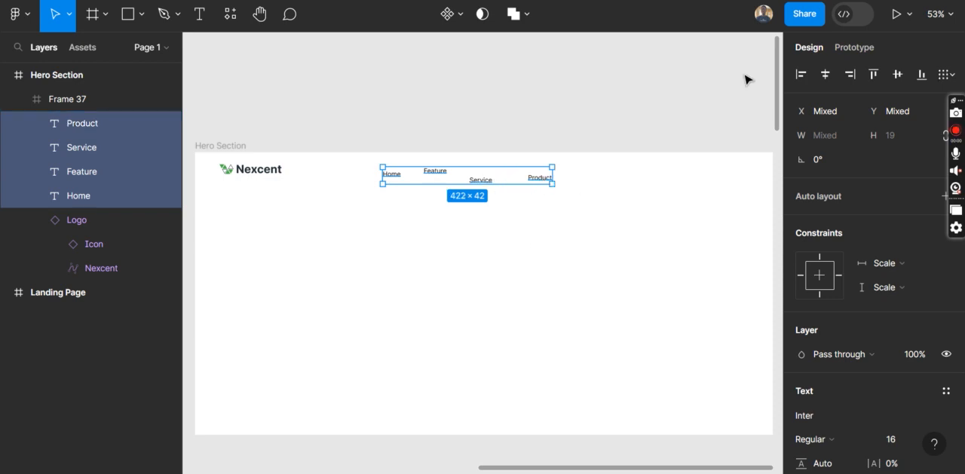
click(903, 72)
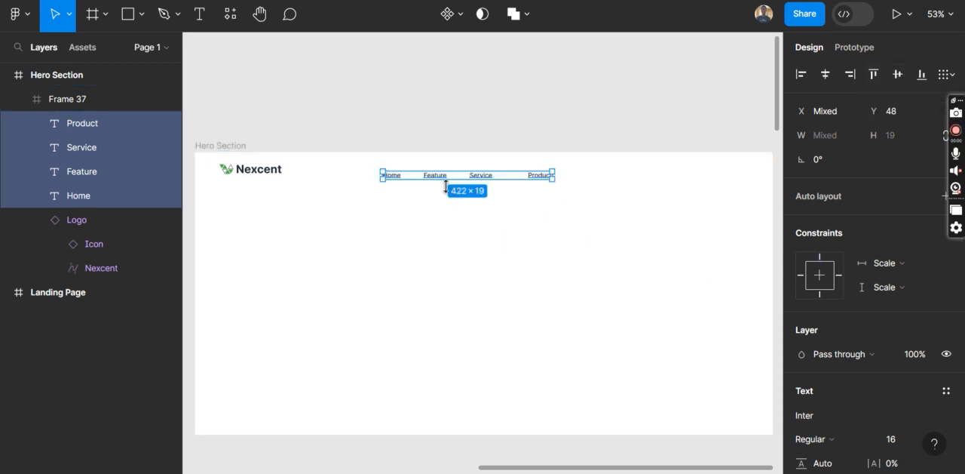
Move the four aligned navigation links together slightly up to Y 37 in the header frame
scroll(417, 194, up, 5)
scroll(417, 195, right, 3)
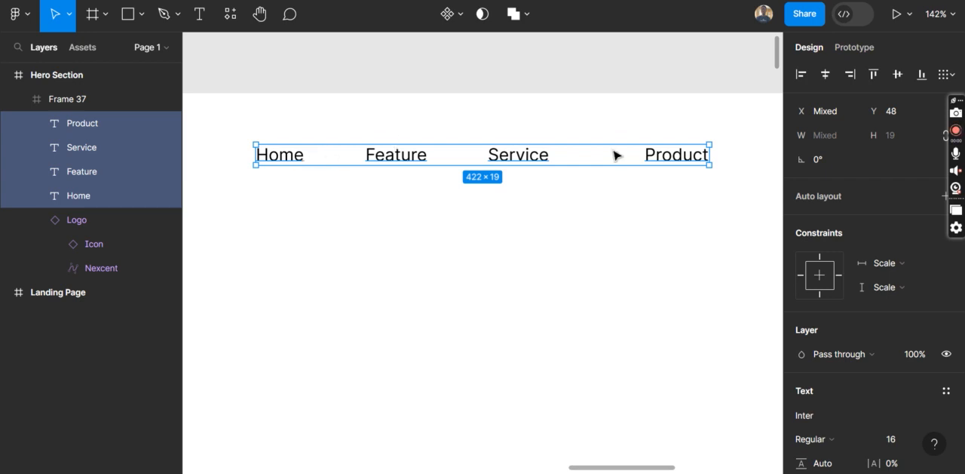
scroll(617, 155, right, 5)
scroll(935, 238, down, 2)
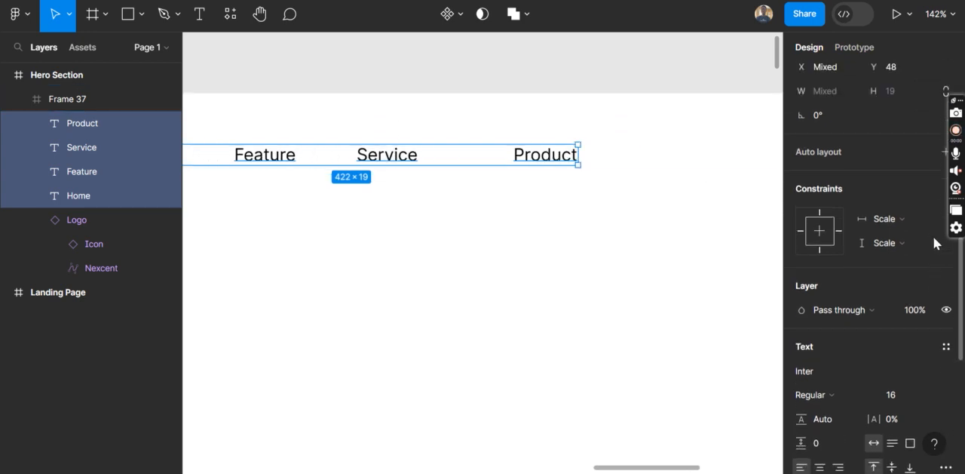
scroll(933, 236, up, 2)
drag(320, 150, 327, 145)
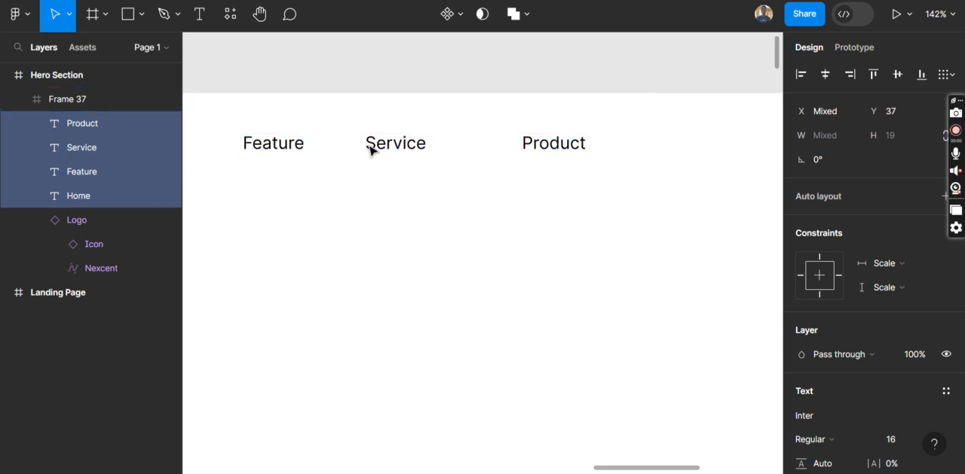
scroll(369, 149, left, 2)
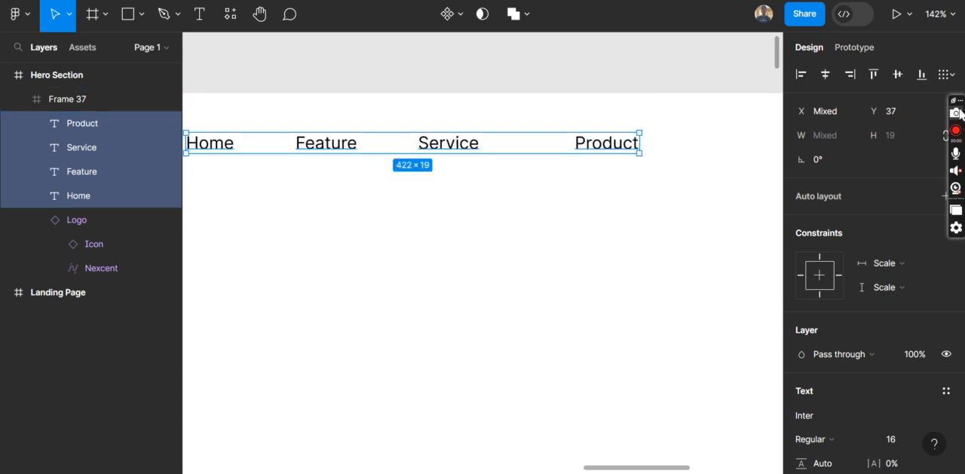
Wrap the four navigation links in a horizontal auto layout frame and centre it vertically in the header frame
drag(956, 101, 957, 12)
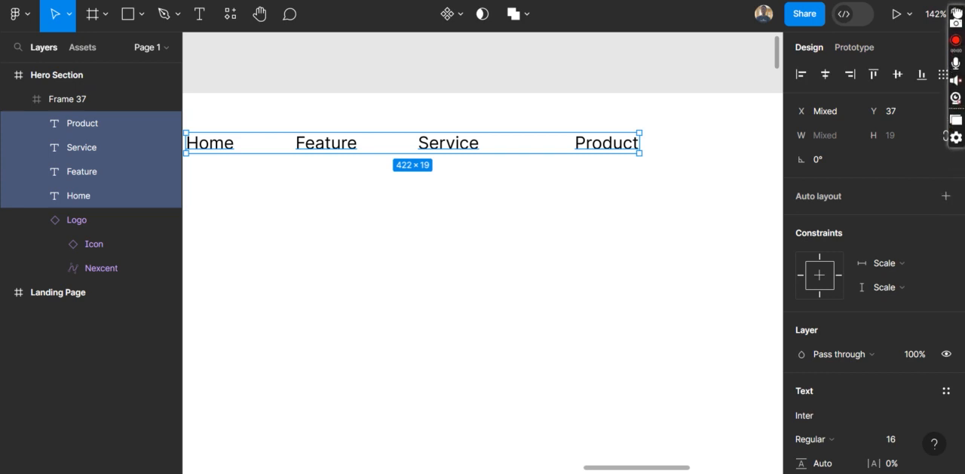
click(944, 196)
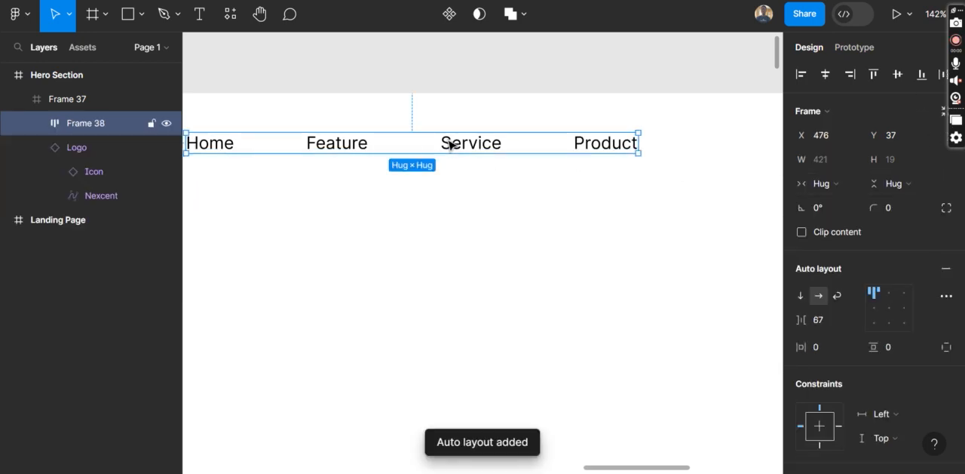
scroll(306, 154, left, 2)
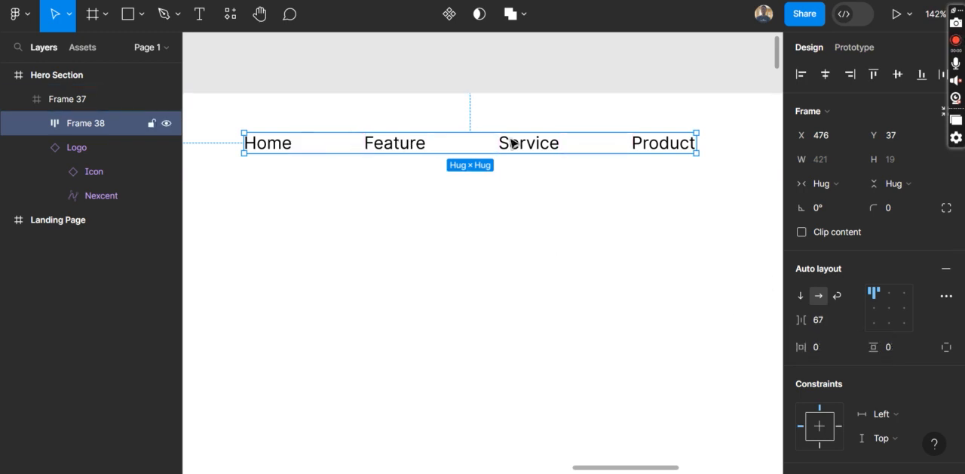
click(894, 82)
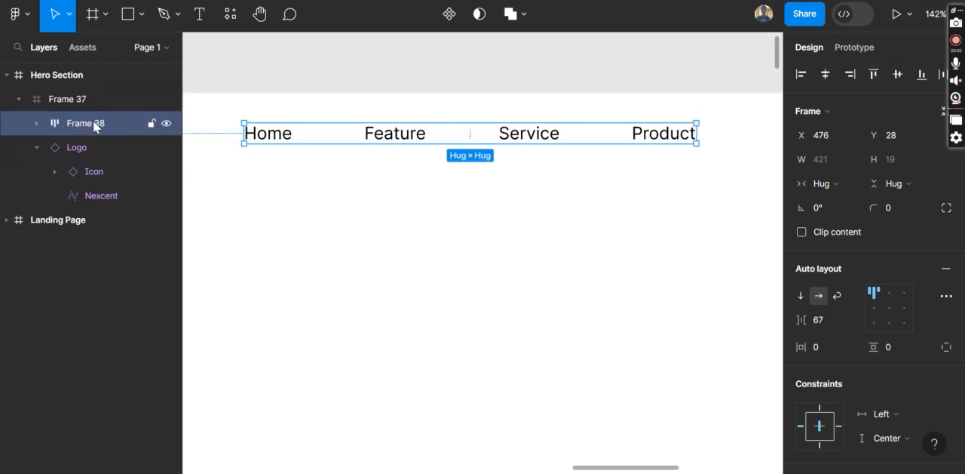
click(39, 123)
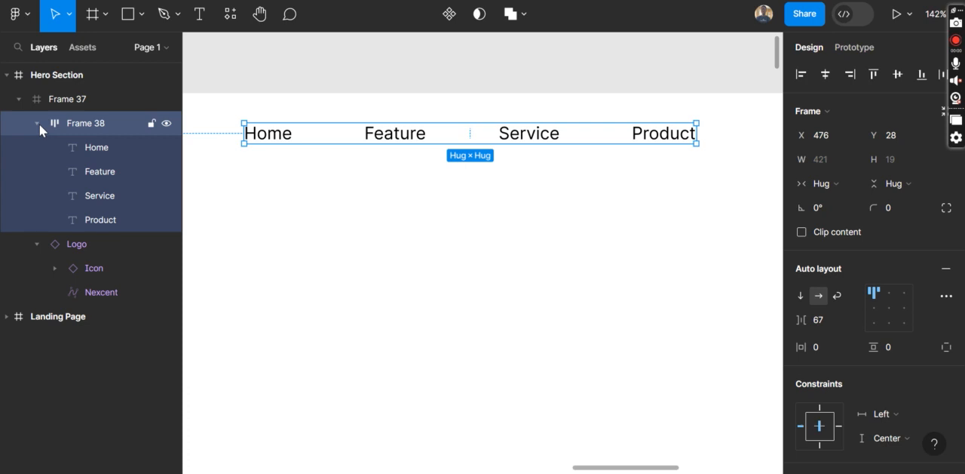
click(39, 124)
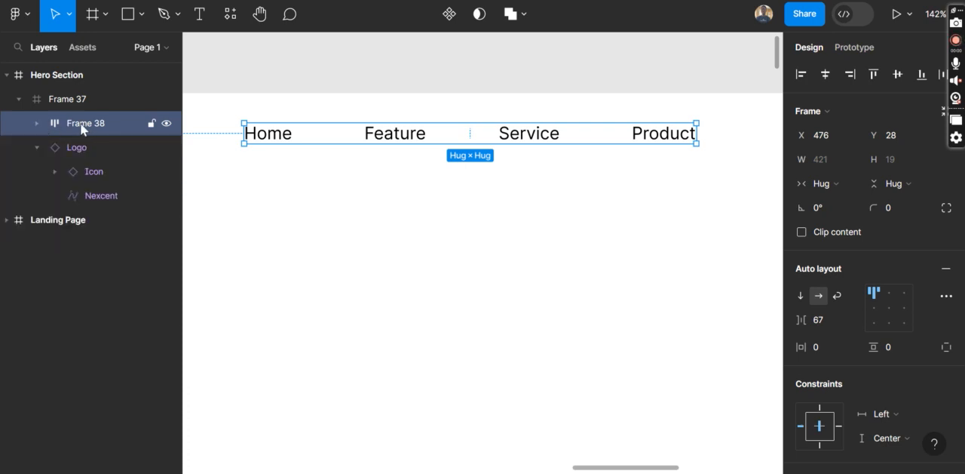
Compare the Hero Section header with the Landing Page reference, examining its Login link and Sign up button
click(457, 308)
scroll(457, 308, down, 5)
scroll(457, 309, left, 2)
scroll(457, 309, down, 2)
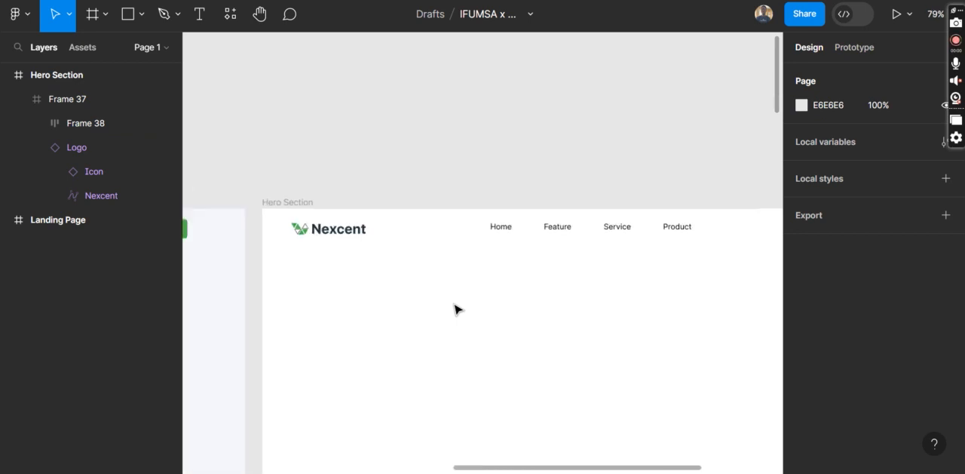
scroll(457, 307, down, 3)
scroll(457, 307, left, 3)
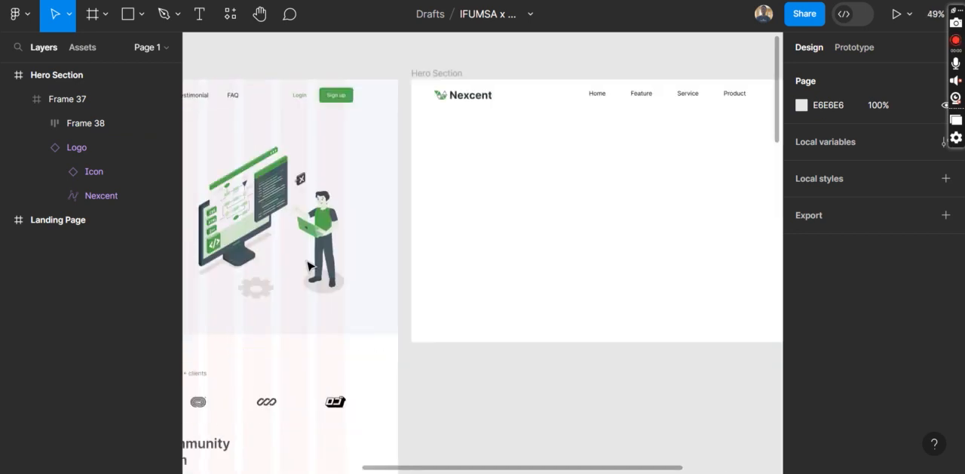
scroll(373, 101, left, 1)
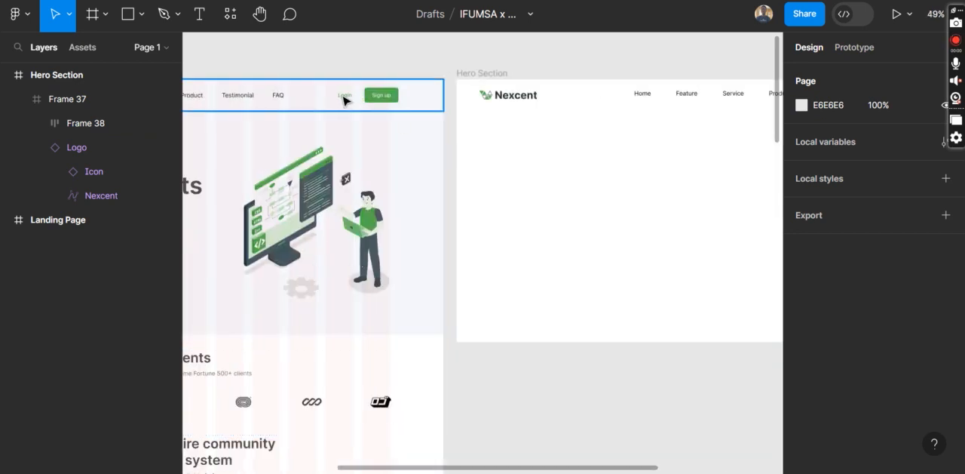
scroll(344, 98, left, 5)
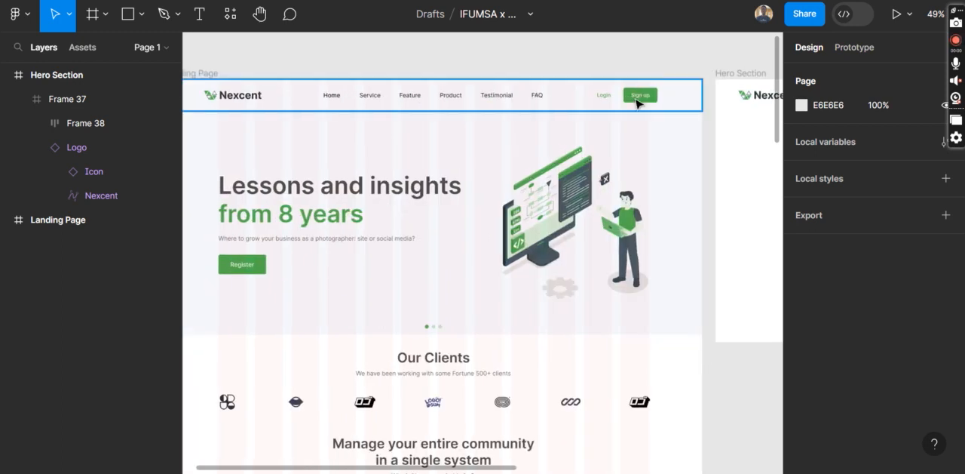
scroll(637, 103, up, 5)
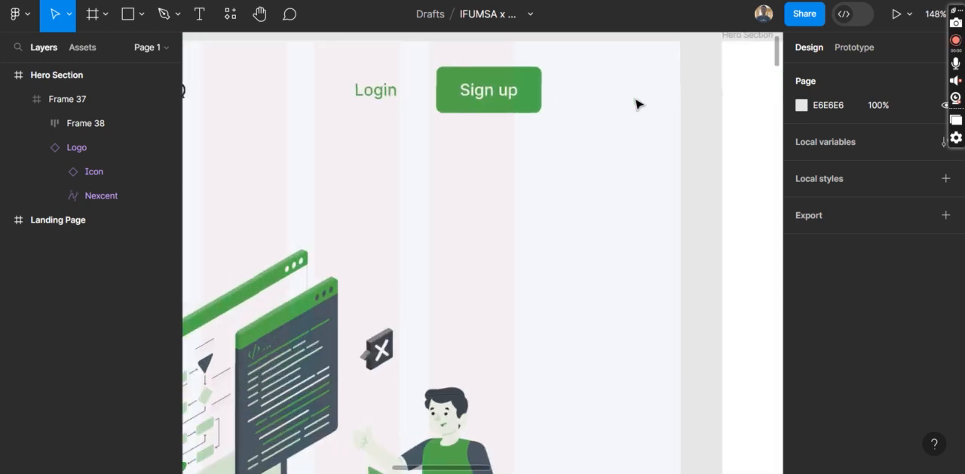
scroll(502, 106, up, 3)
scroll(637, 100, left, 3)
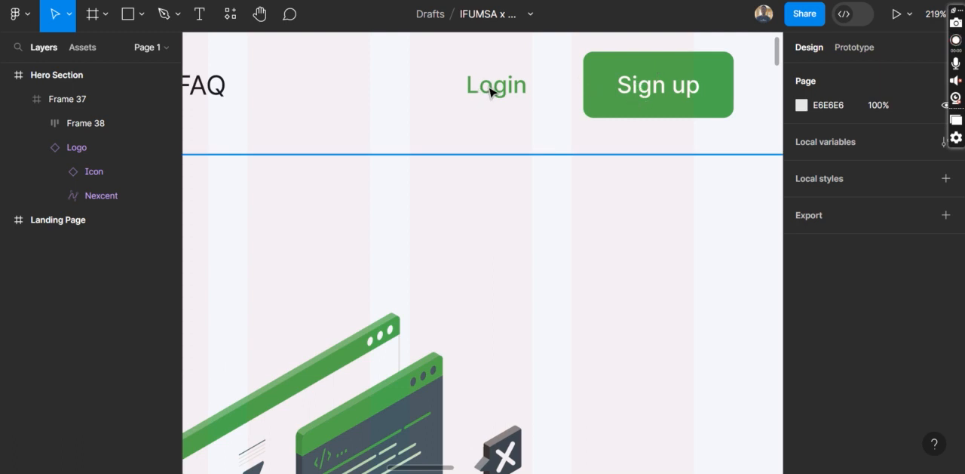
scroll(590, 161, down, 3)
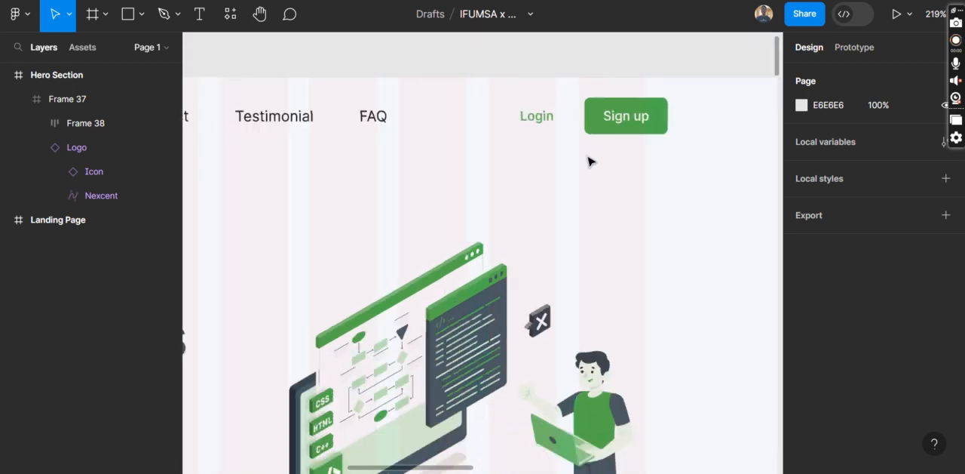
scroll(590, 160, down, 5)
scroll(588, 160, right, 10)
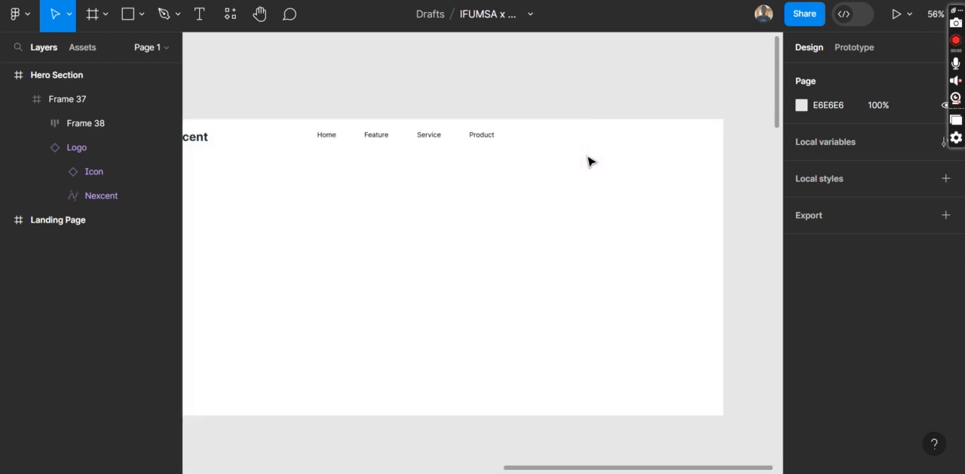
Set the Hero Section frame's fill to light grey EFEFEF
scroll(559, 140, up, 5)
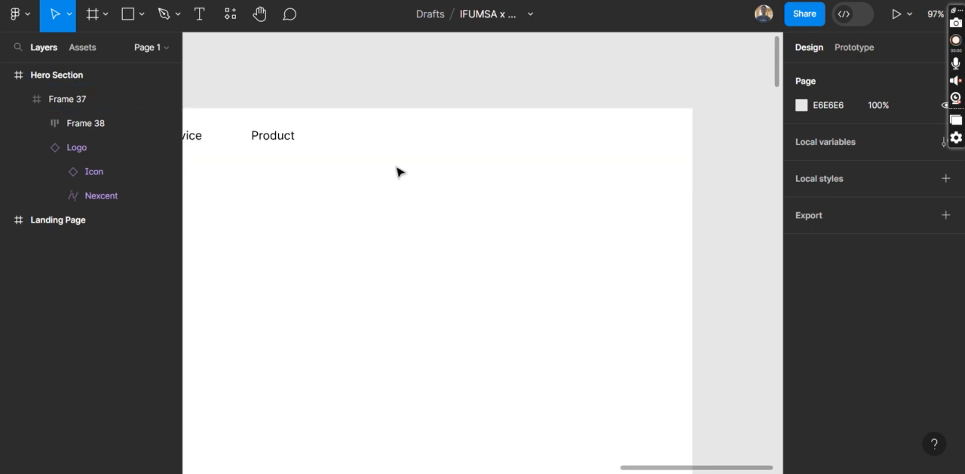
scroll(399, 171, down, 3)
scroll(399, 170, left, 4)
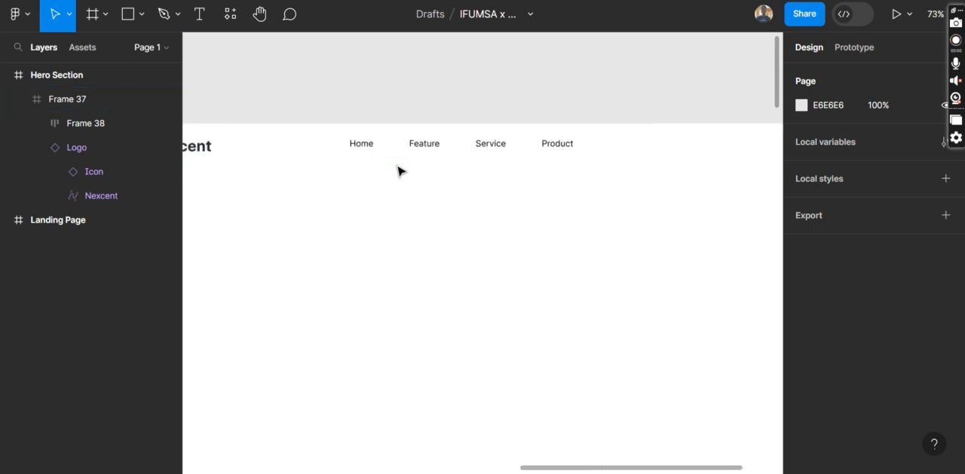
scroll(398, 168, down, 3)
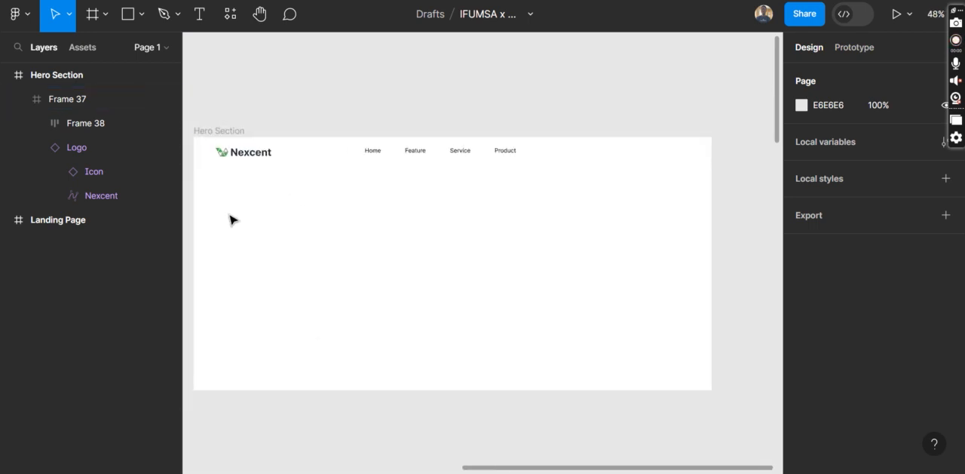
click(323, 159)
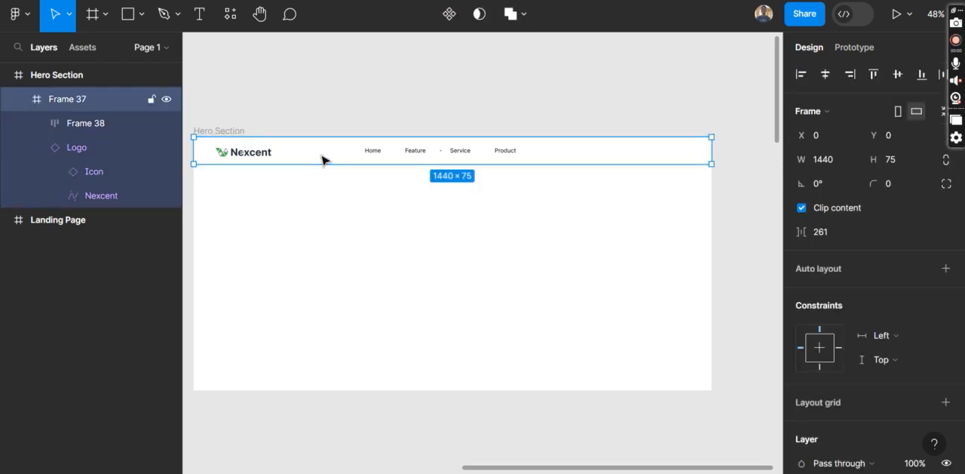
click(218, 130)
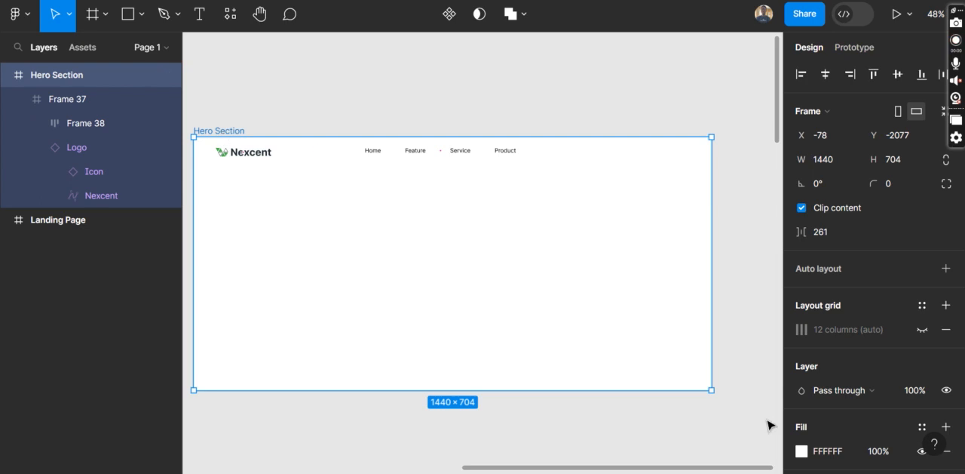
click(802, 451)
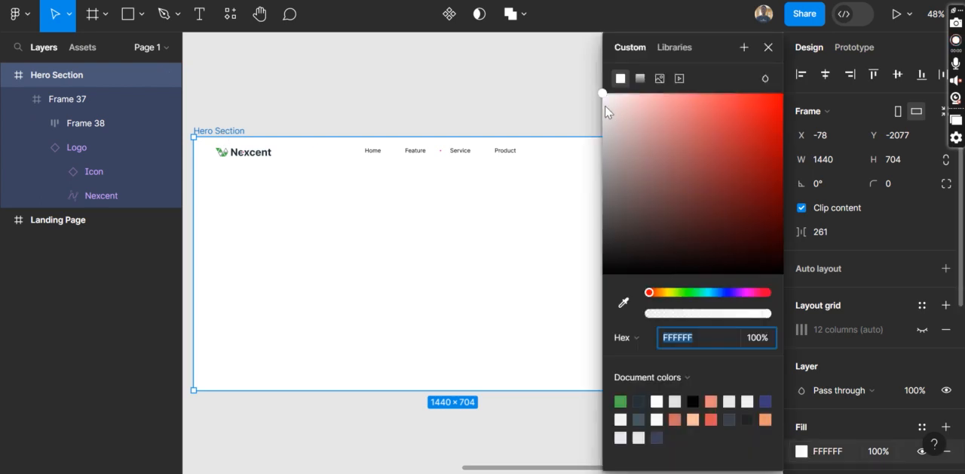
text(F4F1F1)
key(Return)
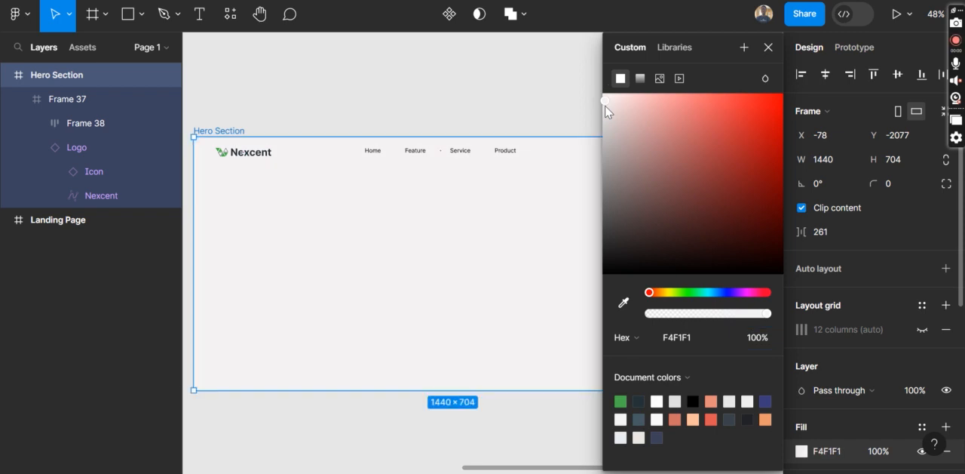
drag(607, 105, 591, 116)
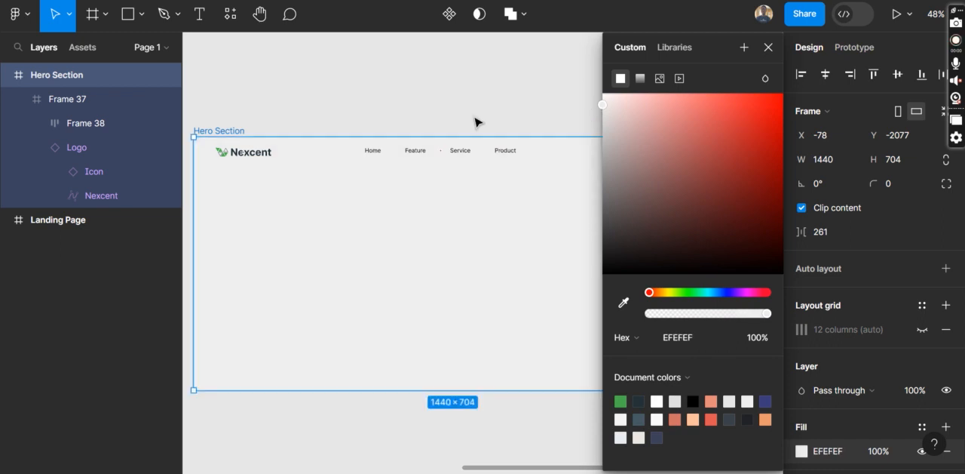
Add a white FFFFFF fill to the header frame inside the Hero Section
click(81, 100)
click(77, 129)
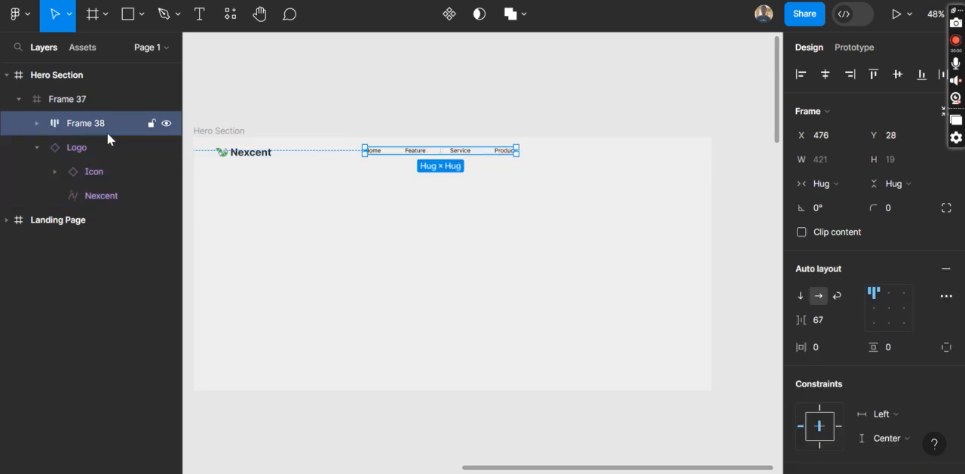
click(101, 99)
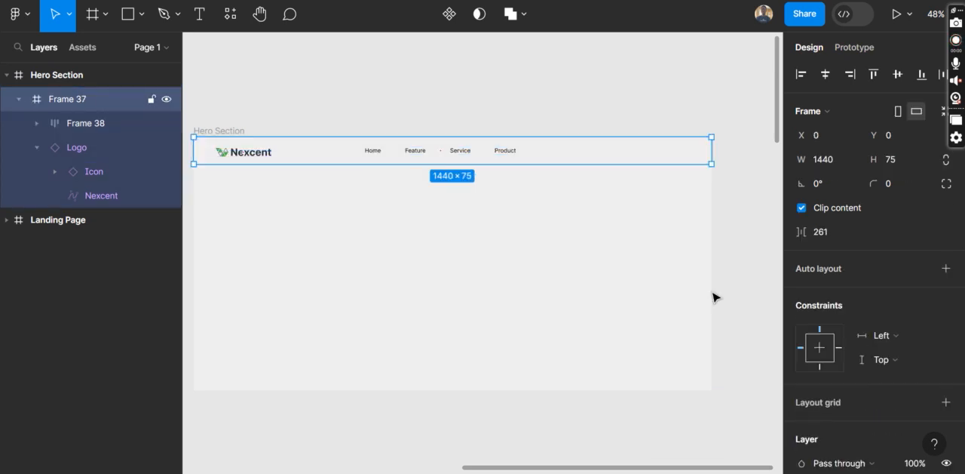
scroll(873, 370, down, 2)
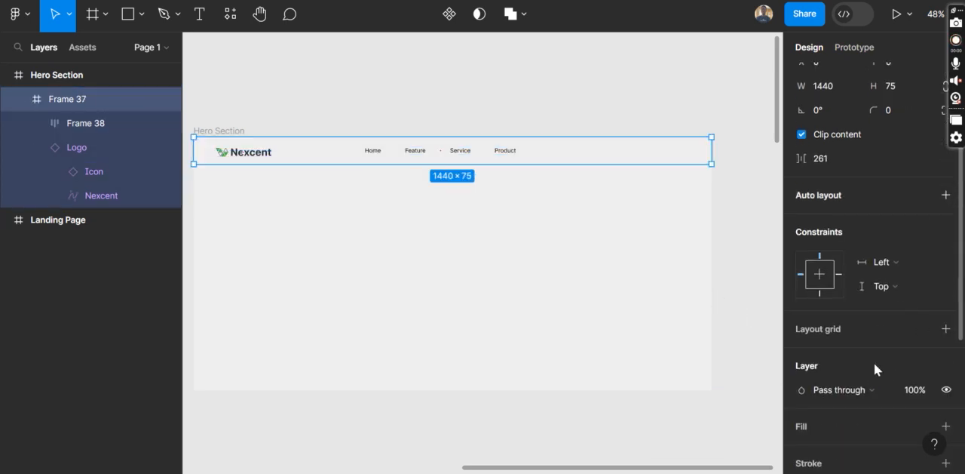
scroll(864, 404, down, 2)
click(943, 358)
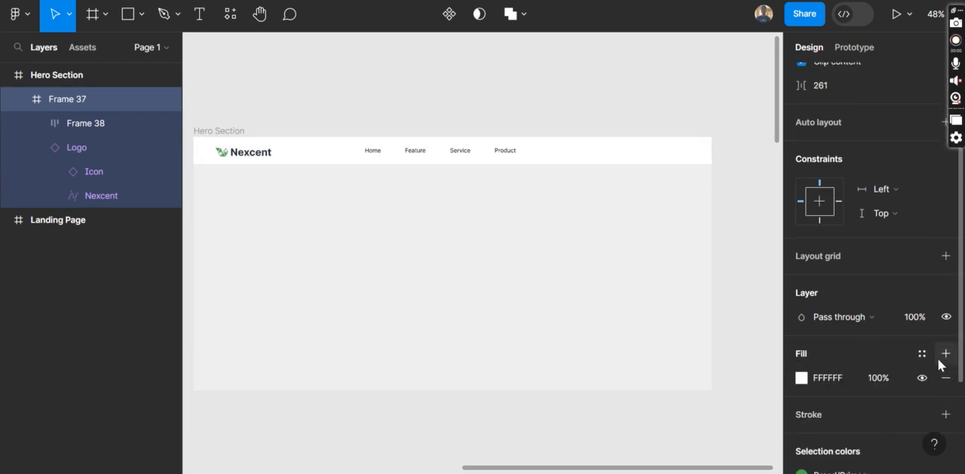
Switch to the Google Meet call to check on the participants, and return to the Figma design
mouse_move(461, 472)
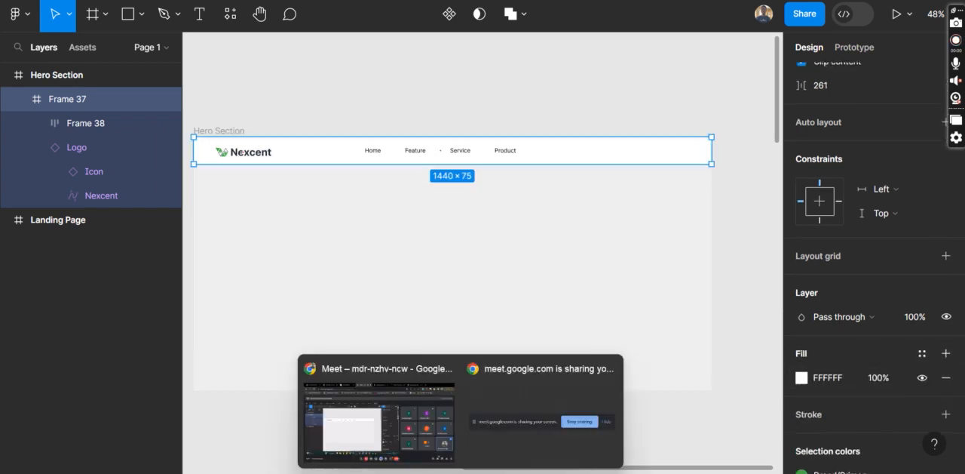
click(384, 430)
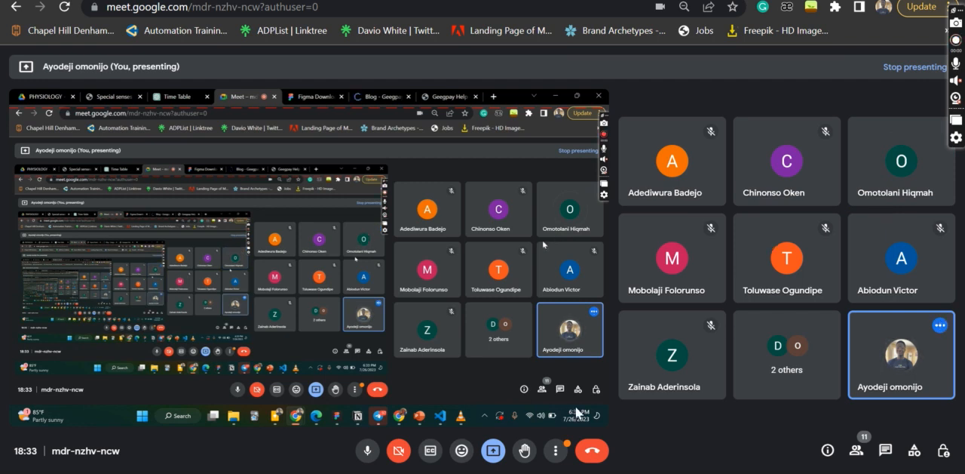
mouse_move(529, 472)
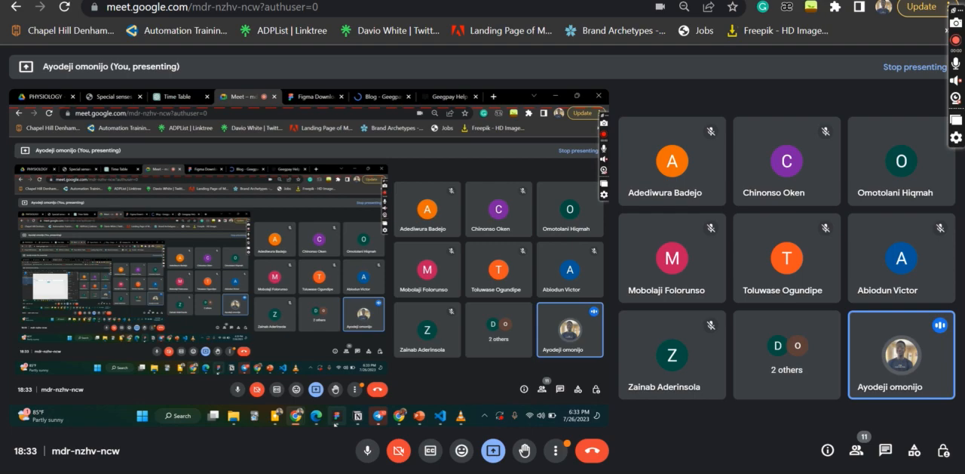
click(337, 415)
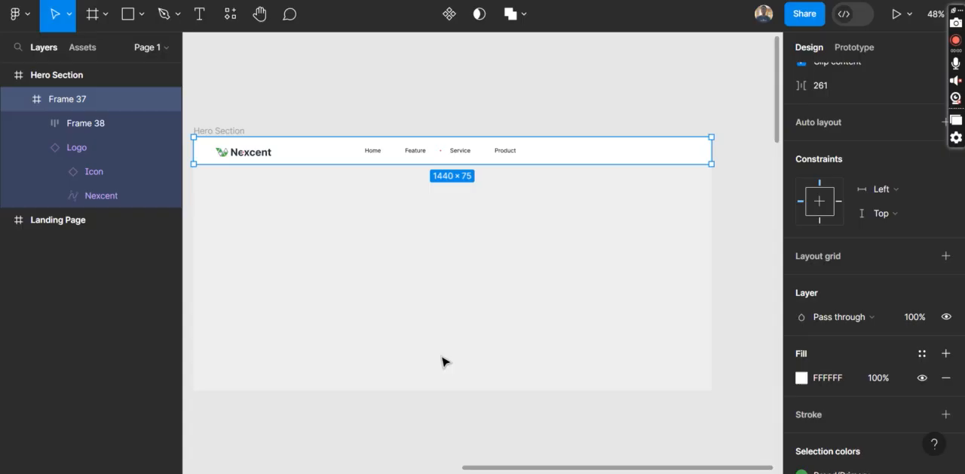
Add a "Login" text to the header frame, to the right of the navigation links as in the Landing Page reference
scroll(353, 260, left, 2)
scroll(353, 260, right, 3)
scroll(353, 260, left, 3)
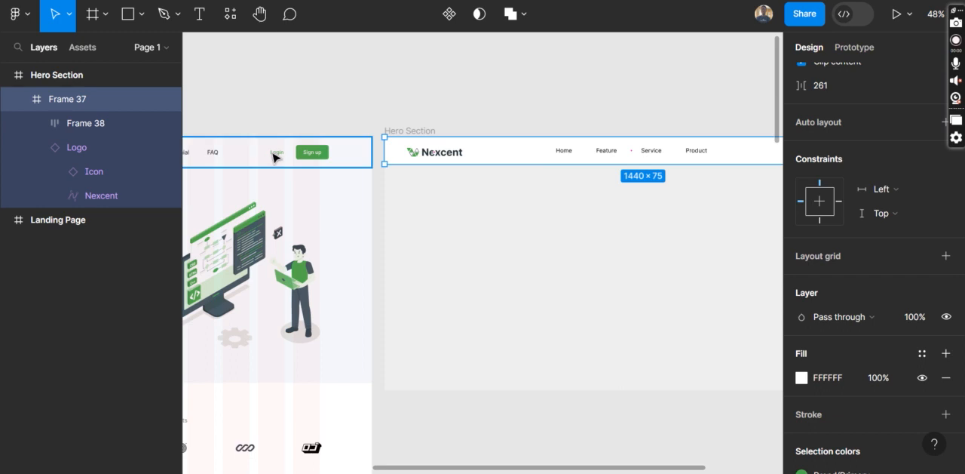
scroll(624, 205, right, 1)
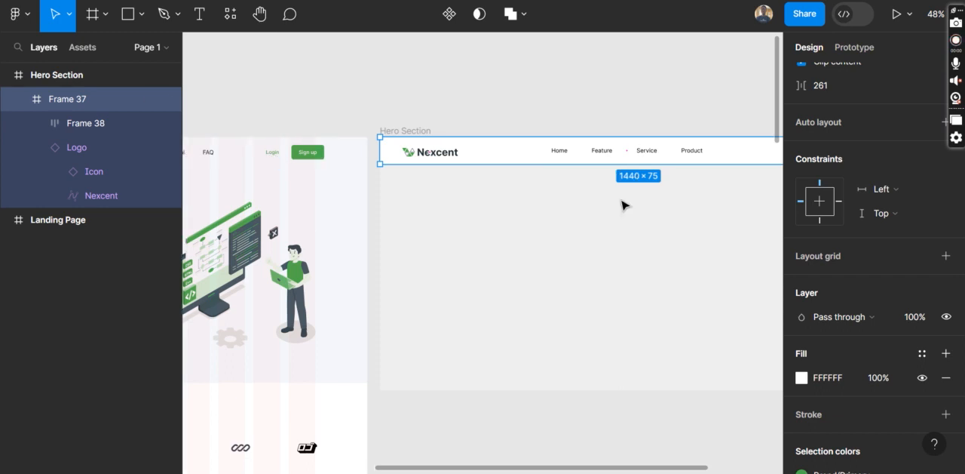
scroll(625, 205, right, 2)
scroll(622, 205, right, 5)
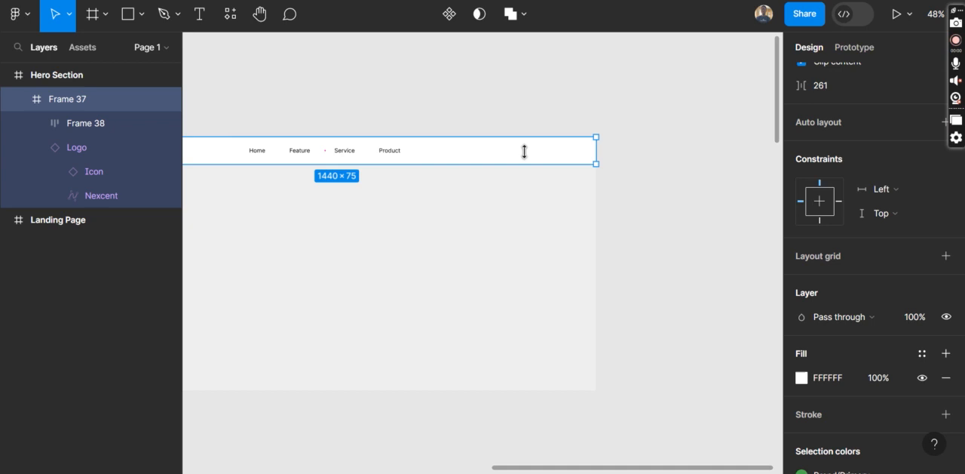
scroll(521, 153, up, 3)
scroll(521, 154, up, 4)
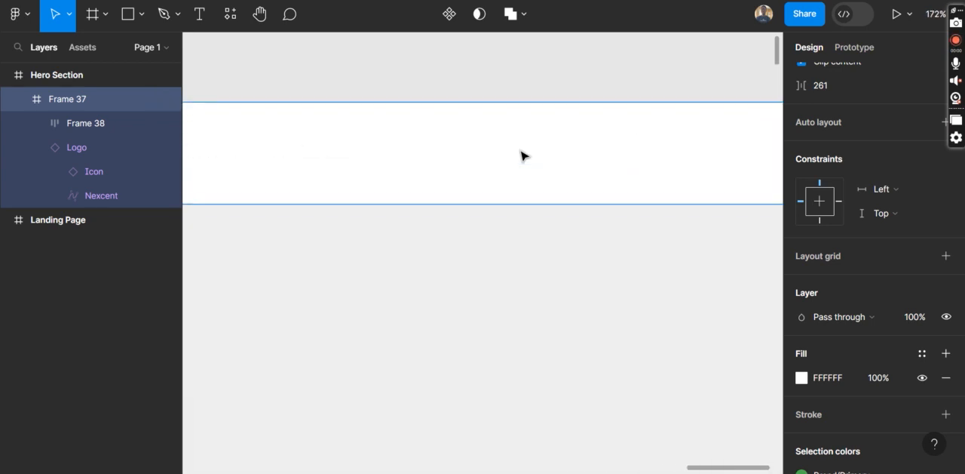
key(t)
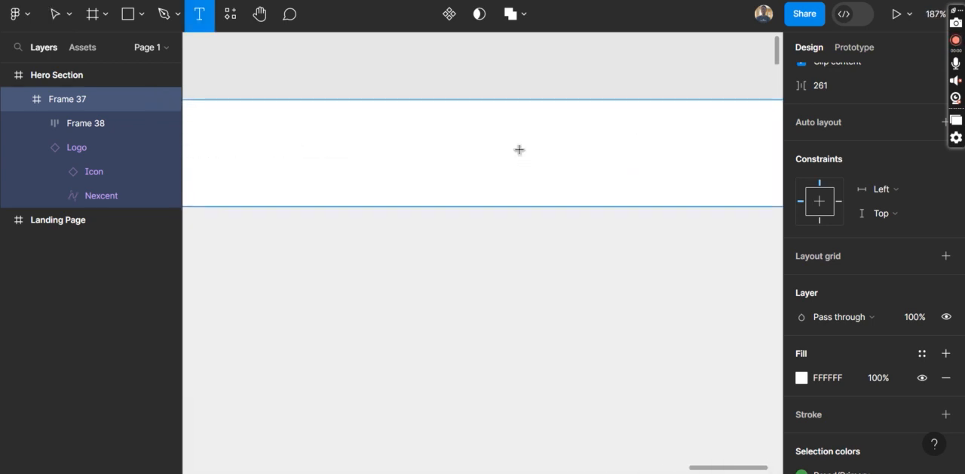
click(566, 151)
text(LOgin)
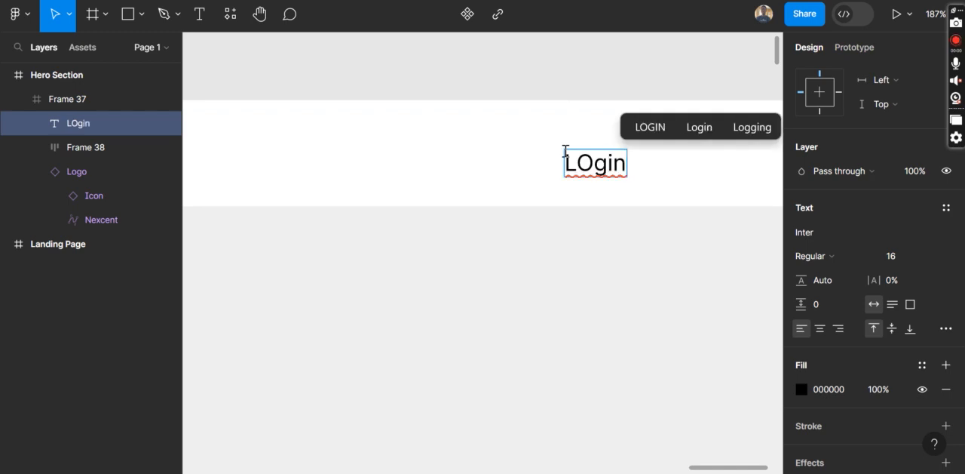
key(BackSpace)
text(o)
key(Escape)
Duplicate the Login text, place the copy to its right and change its wording to "Sign Up"
scroll(630, 249, right, 5)
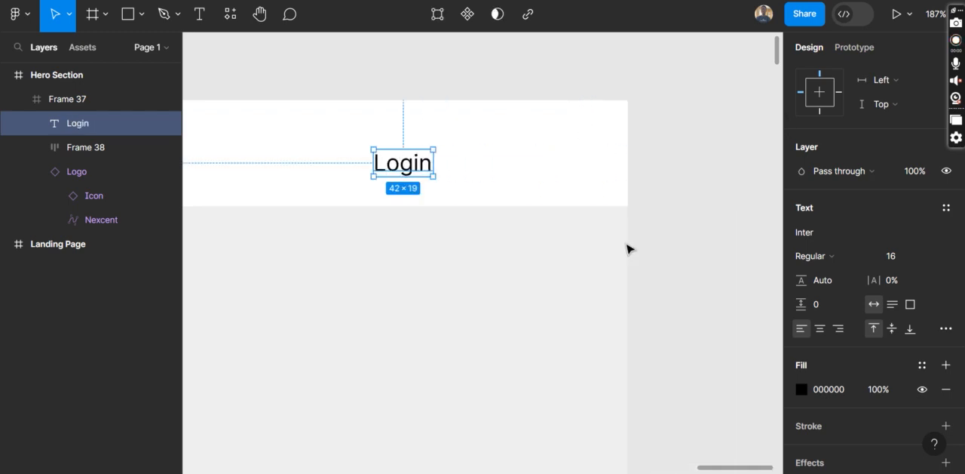
key(ctrl+d)
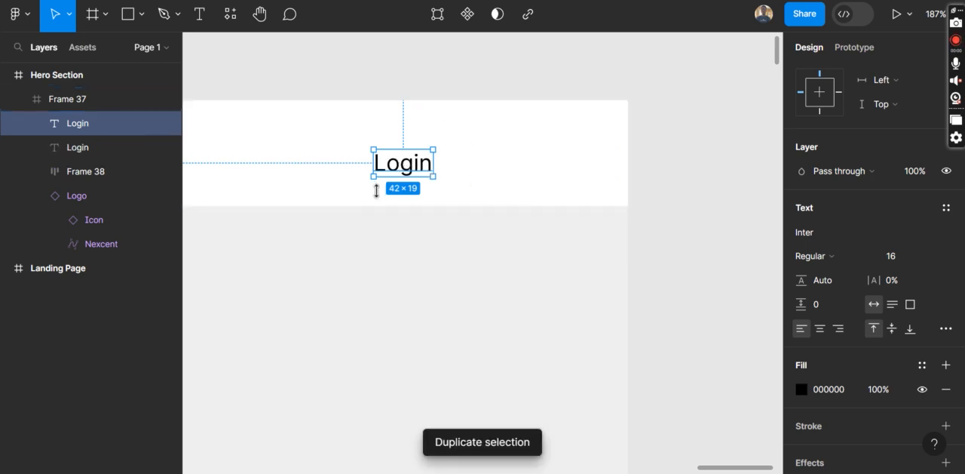
drag(390, 166, 488, 168)
double_click(488, 168)
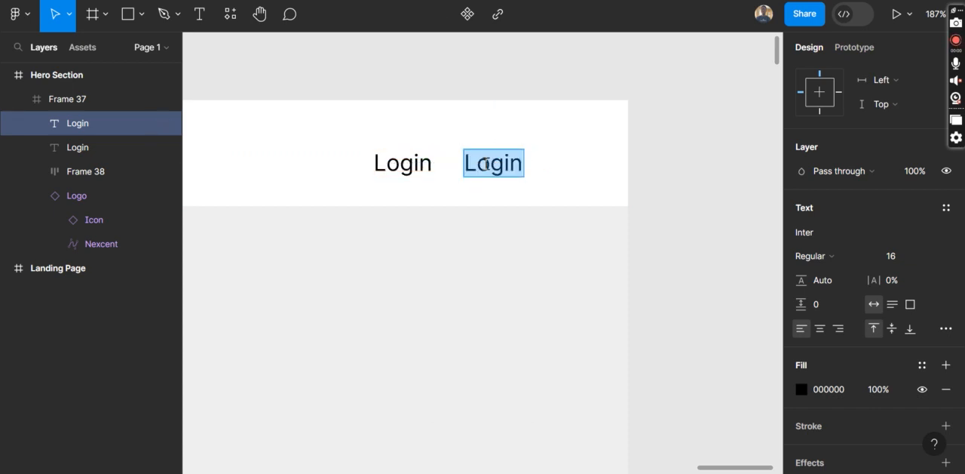
text(Sign Uo)
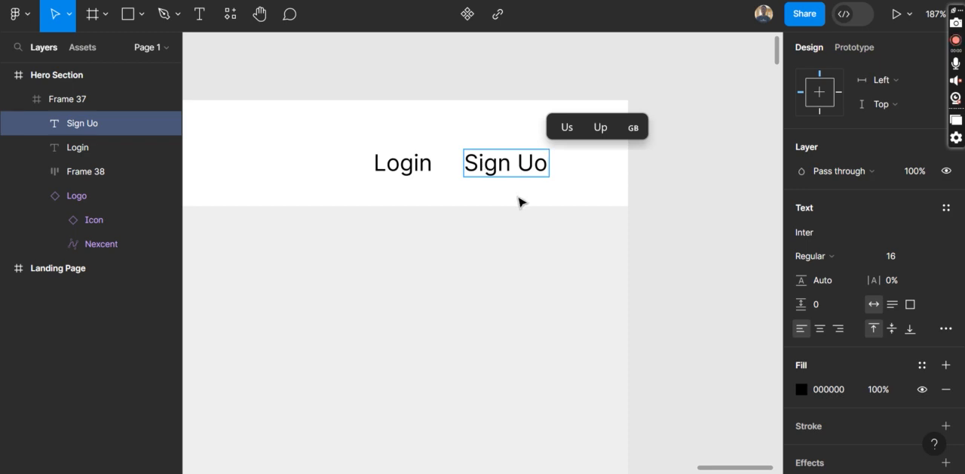
key(BackSpace)
text(p)
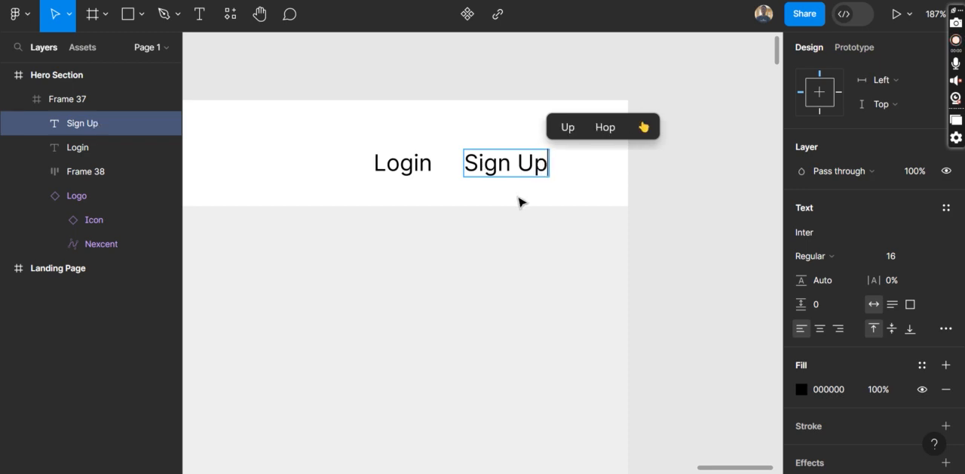
key(Escape)
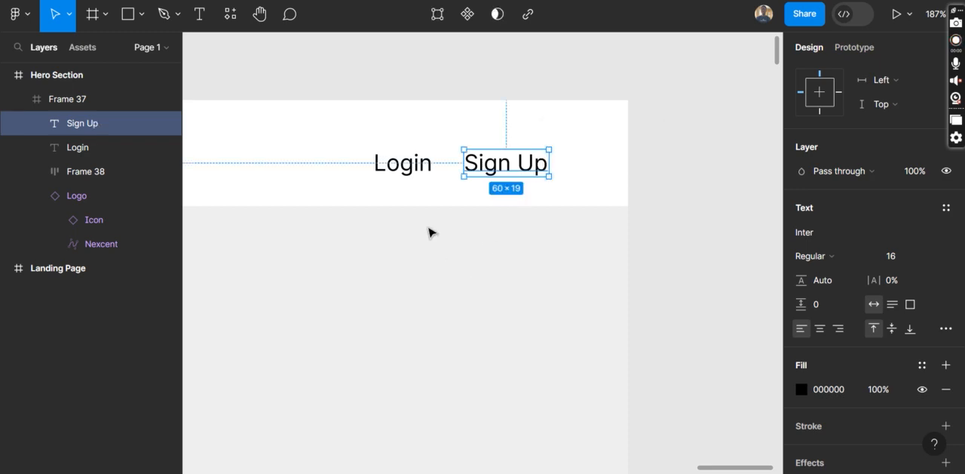
Colour the Login text with the green document colour 4CAF4F
click(402, 165)
scroll(867, 278, down, 2)
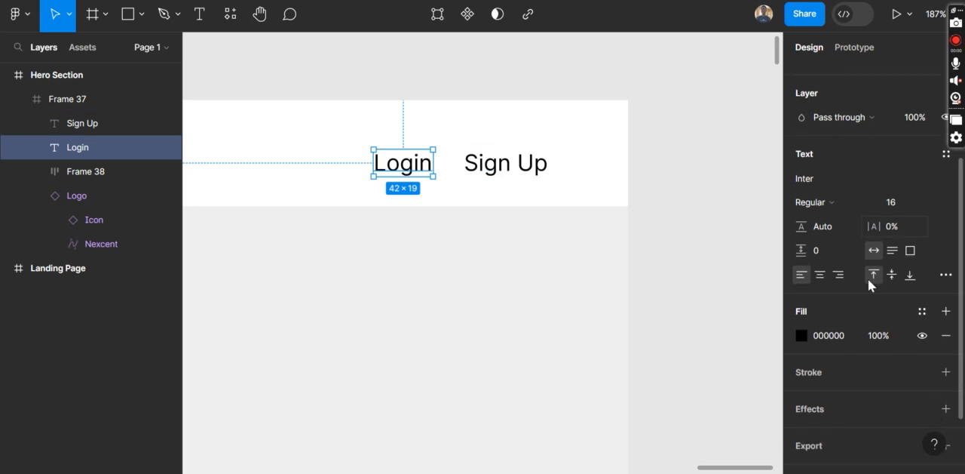
click(799, 339)
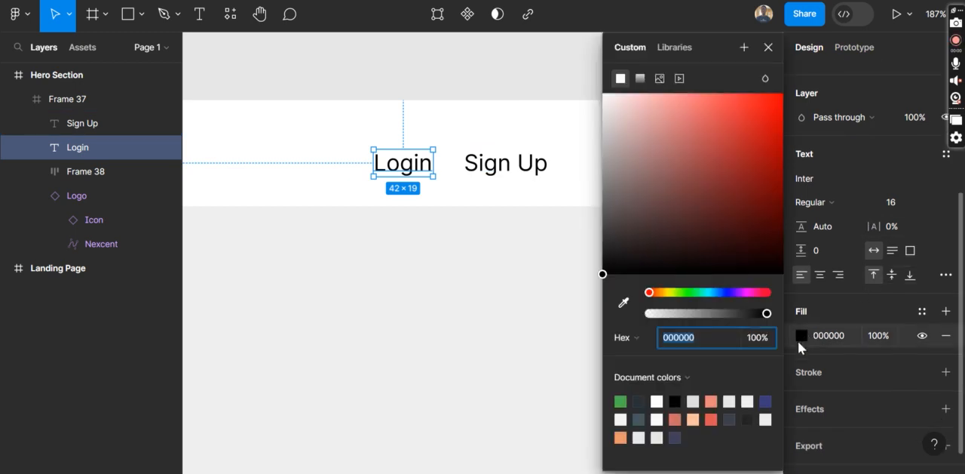
click(620, 401)
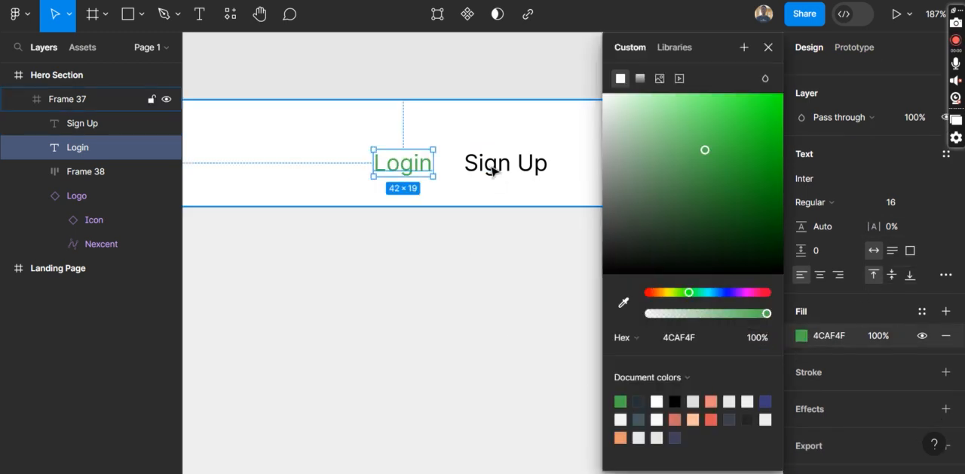
click(461, 255)
Draw a rectangle about 74 × 31 over the Sign Up text in the header, following the Landing Page button
scroll(461, 254, left, 15)
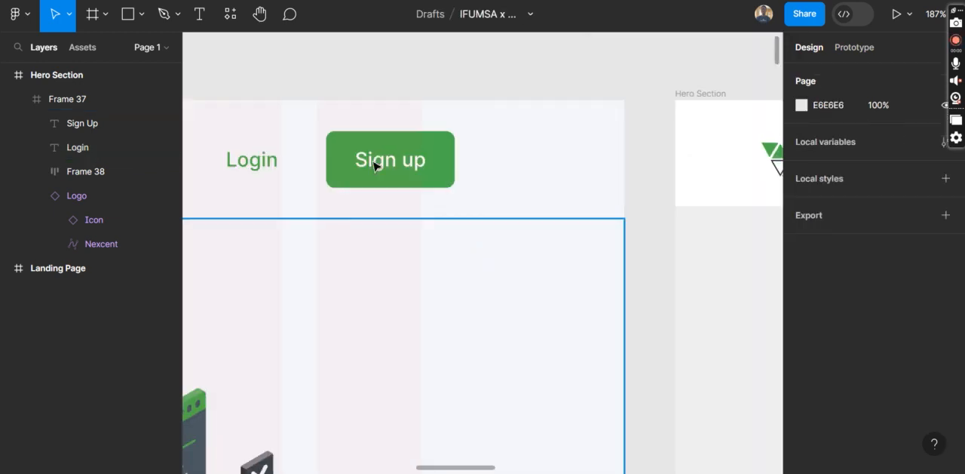
scroll(774, 166, right, 4)
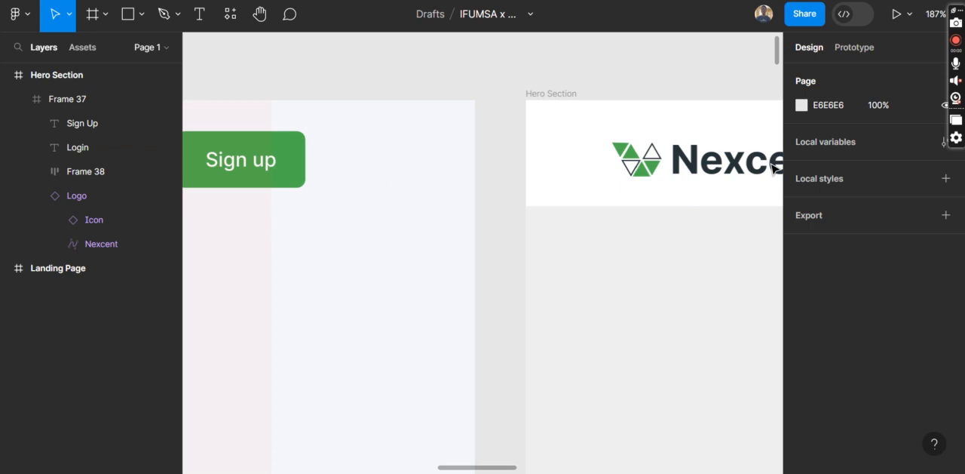
scroll(774, 167, right, 15)
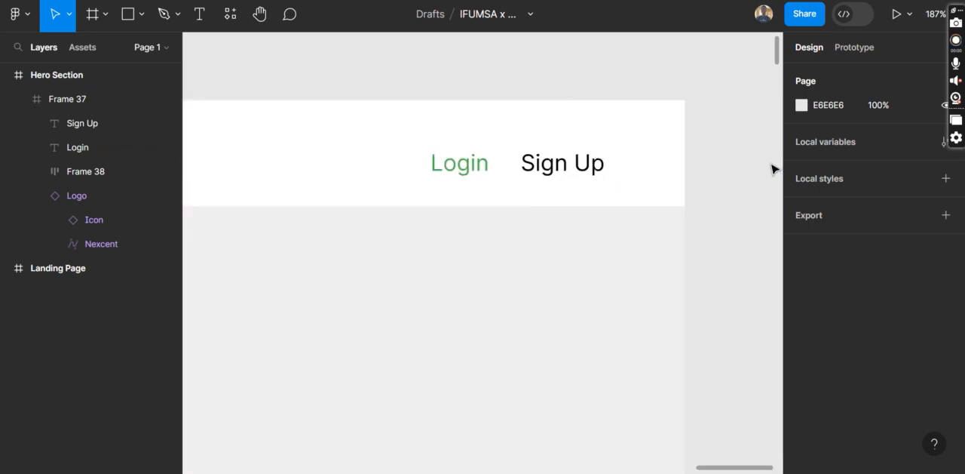
click(128, 15)
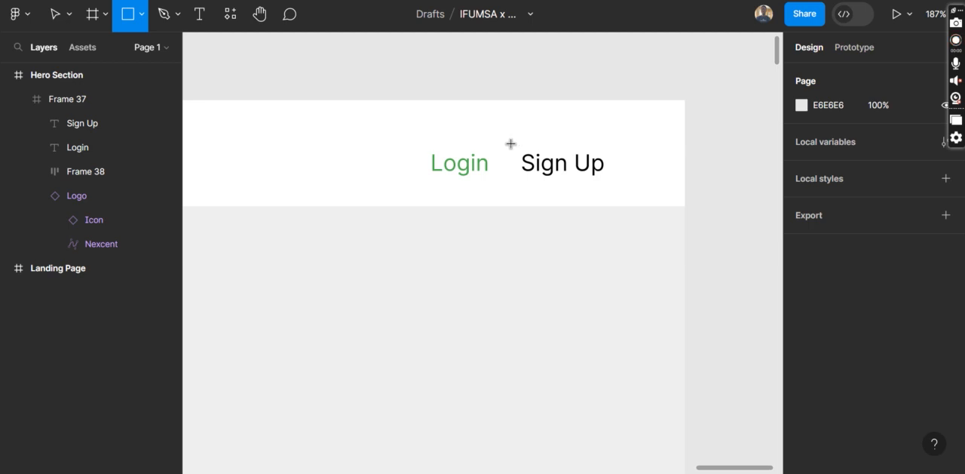
drag(511, 166, 530, 185)
drag(589, 191, 615, 187)
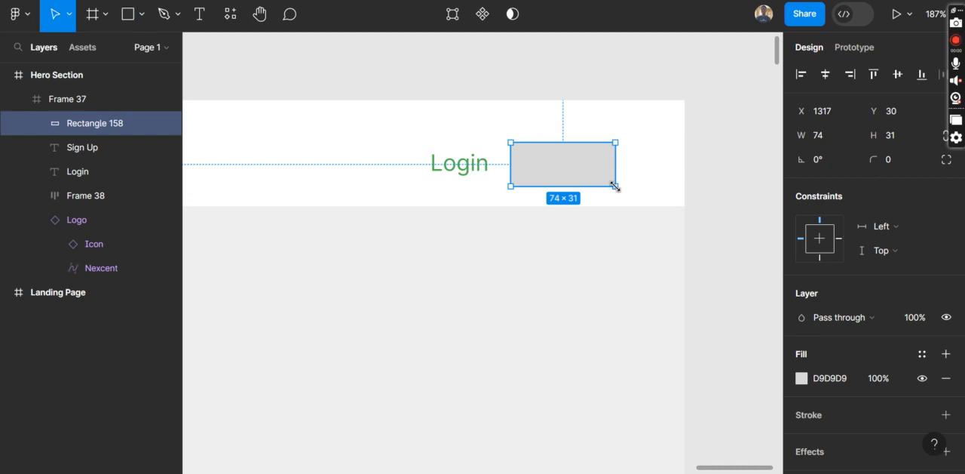
click(553, 221)
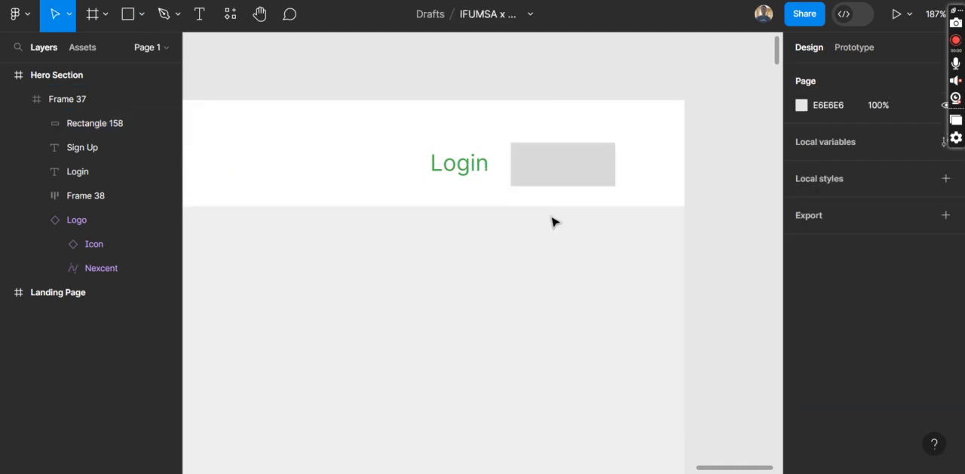
Move the Sign Up text layer above the rectangle in the layer order
click(93, 150)
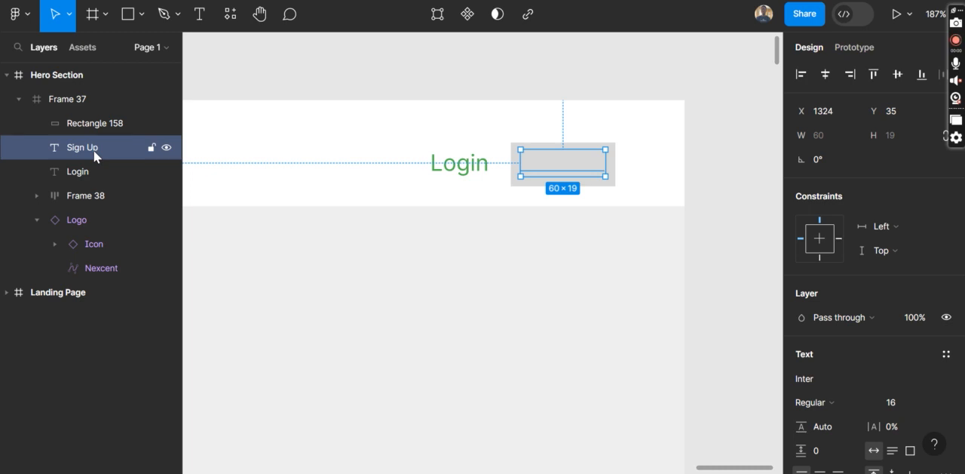
drag(94, 150, 90, 113)
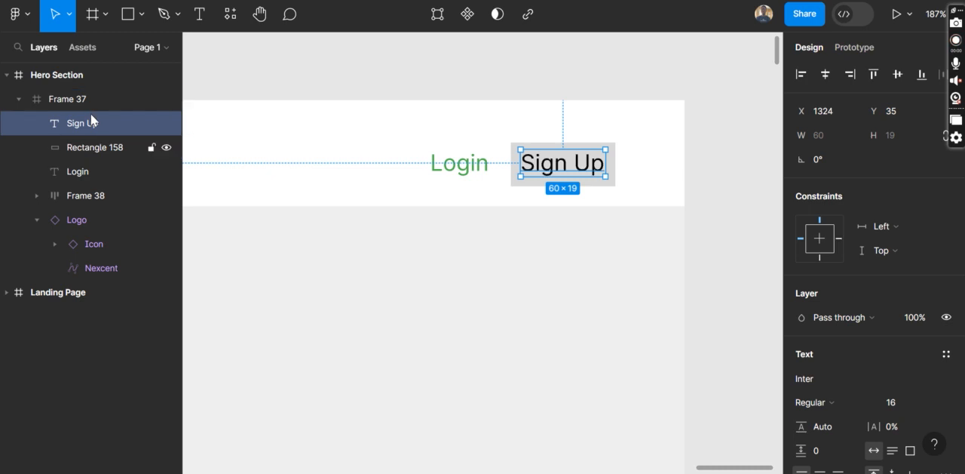
click(573, 254)
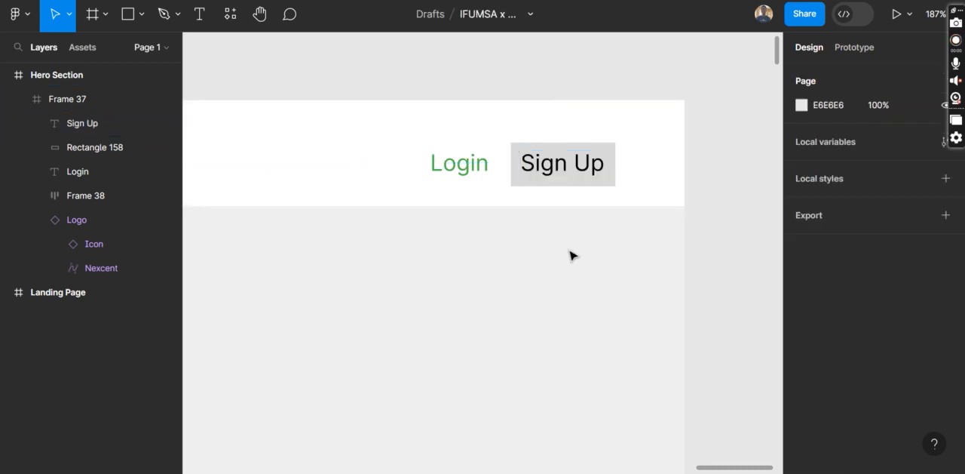
Fill the rectangle behind the Sign Up text with the green document colour 4CAF4F
click(524, 187)
click(522, 187)
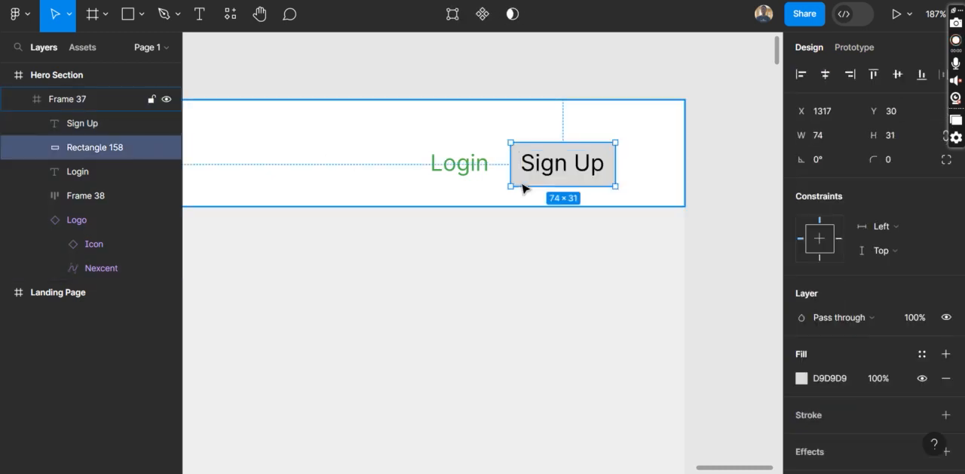
scroll(884, 407, down, 3)
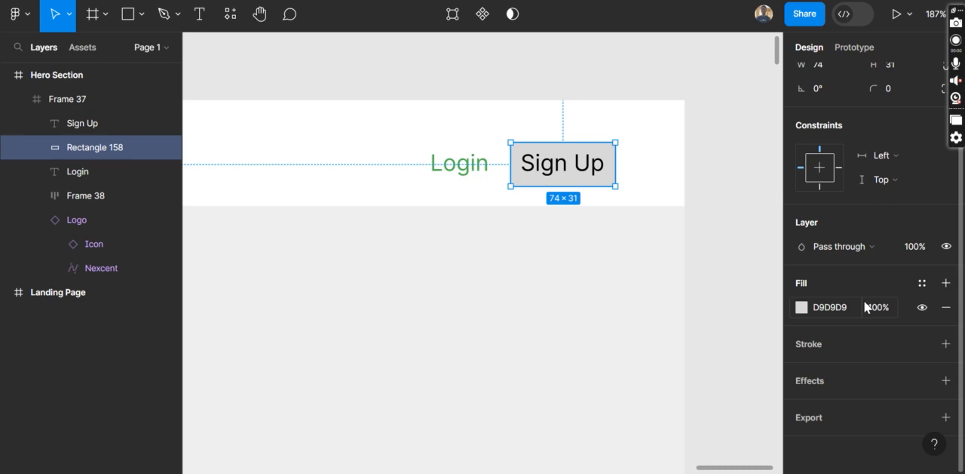
click(801, 307)
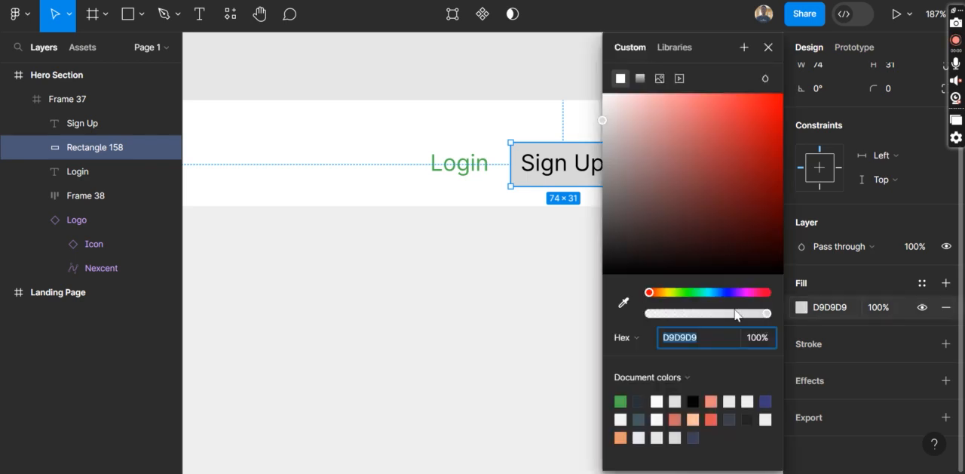
click(682, 292)
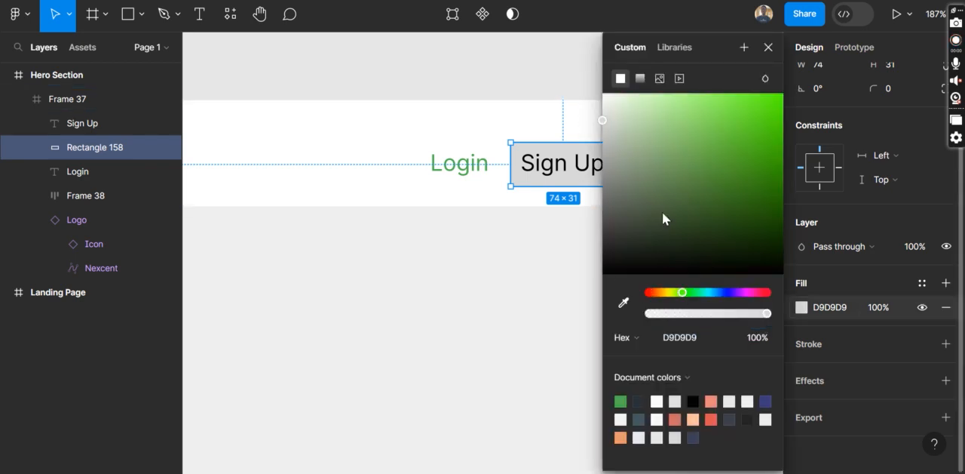
click(621, 400)
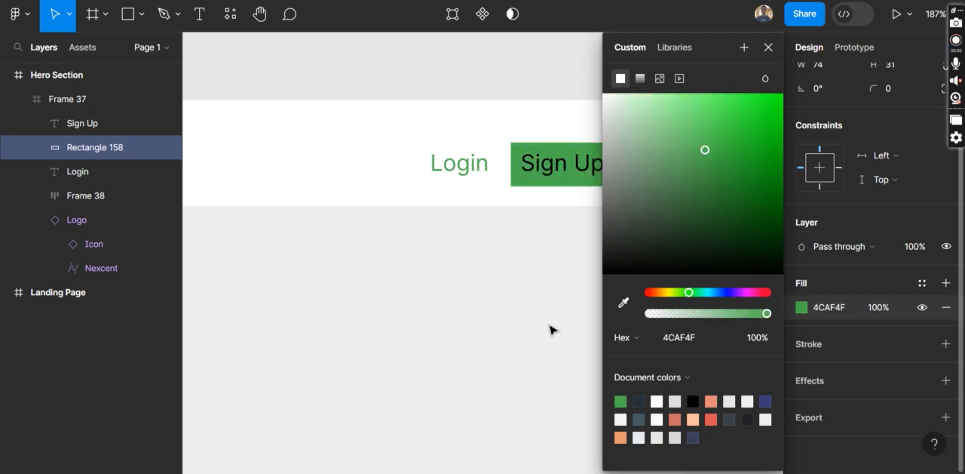
click(513, 300)
Colour the Sign Up text white (FFFFFF), as on the Landing Page reference button
scroll(402, 283, left, 15)
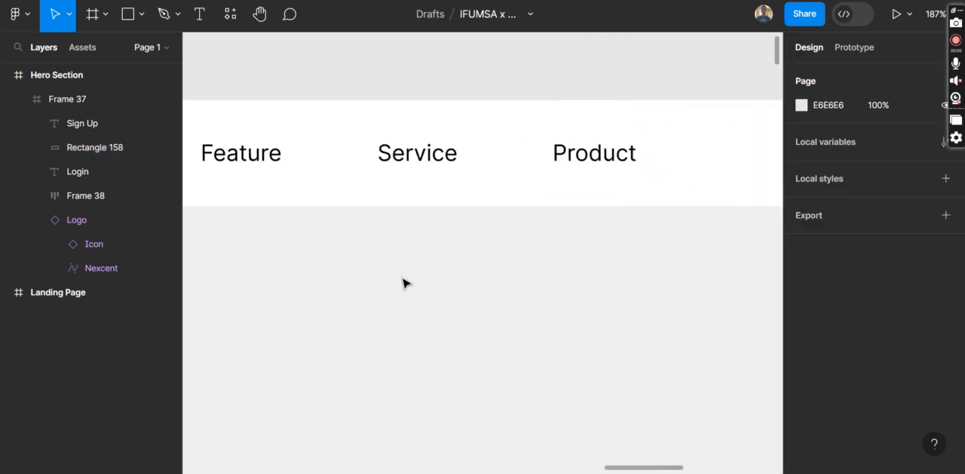
scroll(402, 282, left, 10)
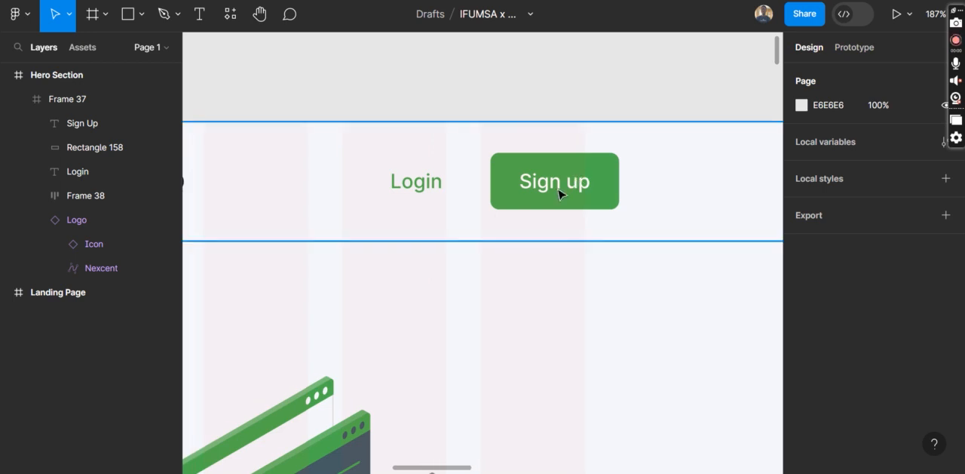
scroll(595, 184, right, 12)
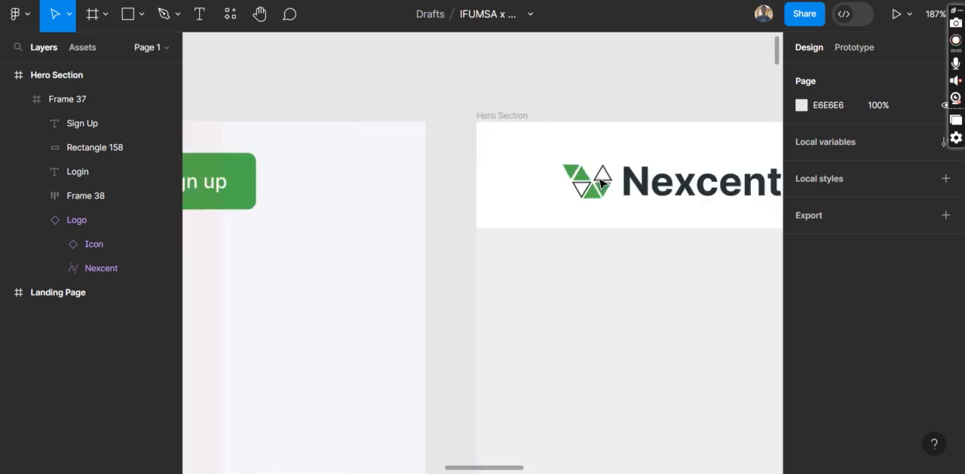
scroll(601, 182, right, 10)
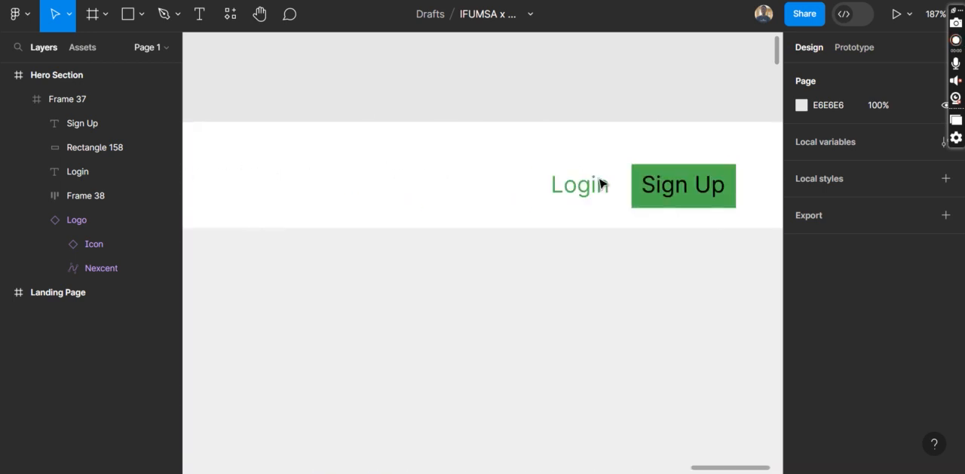
click(478, 189)
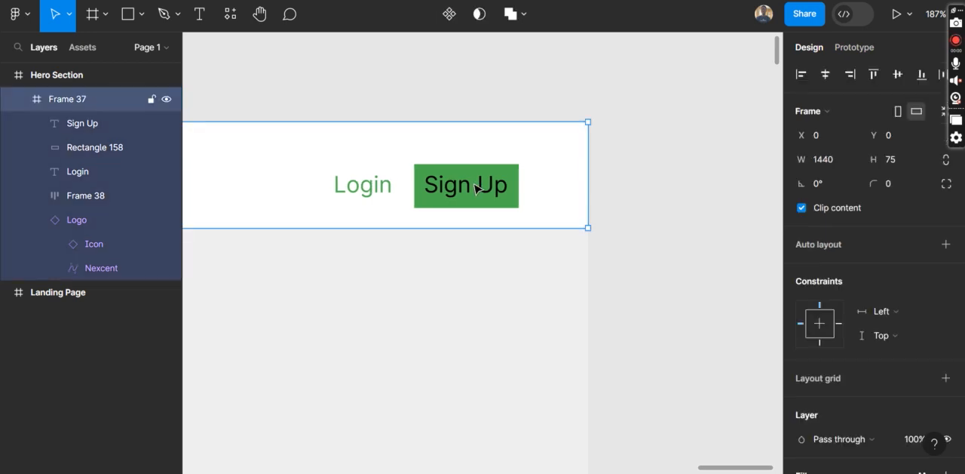
click(478, 188)
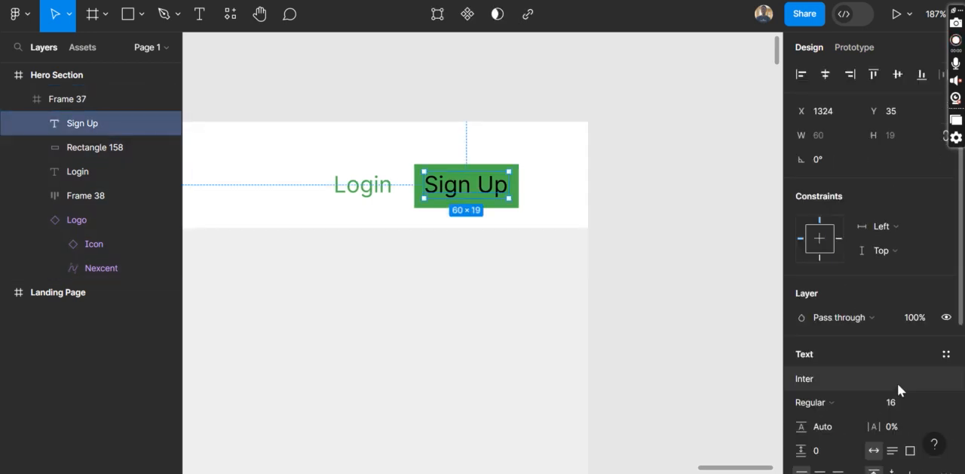
scroll(898, 383, down, 3)
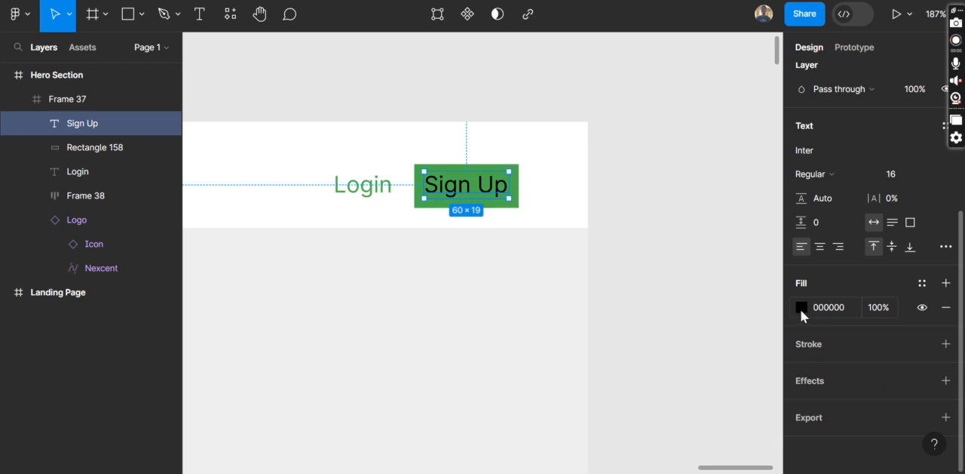
click(801, 307)
drag(623, 109, 569, 87)
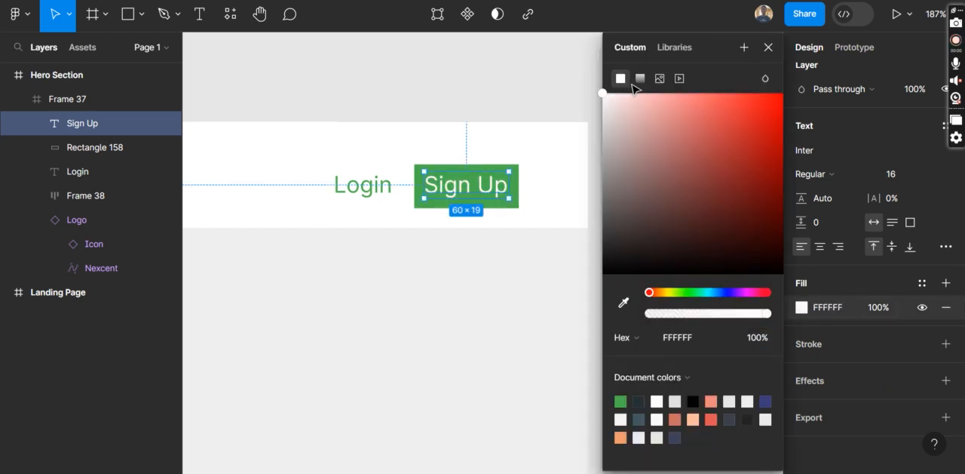
click(768, 47)
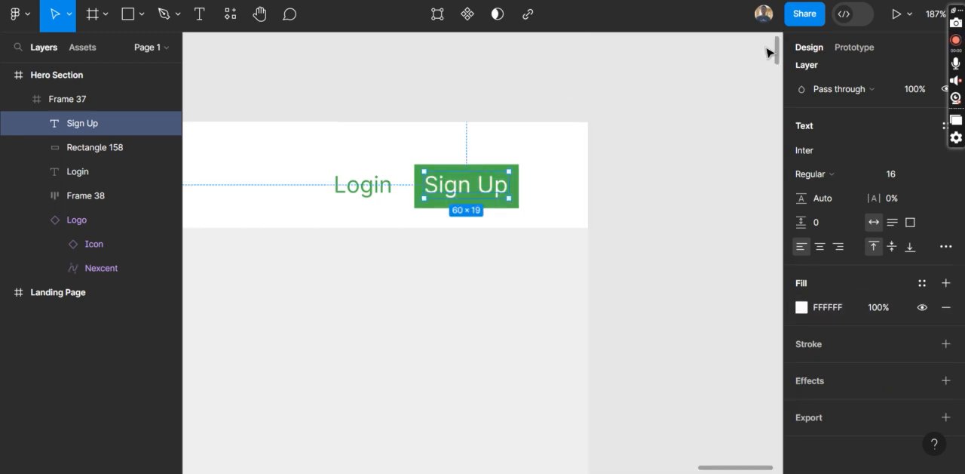
Set the Sign Up text's font size to 14
click(931, 175)
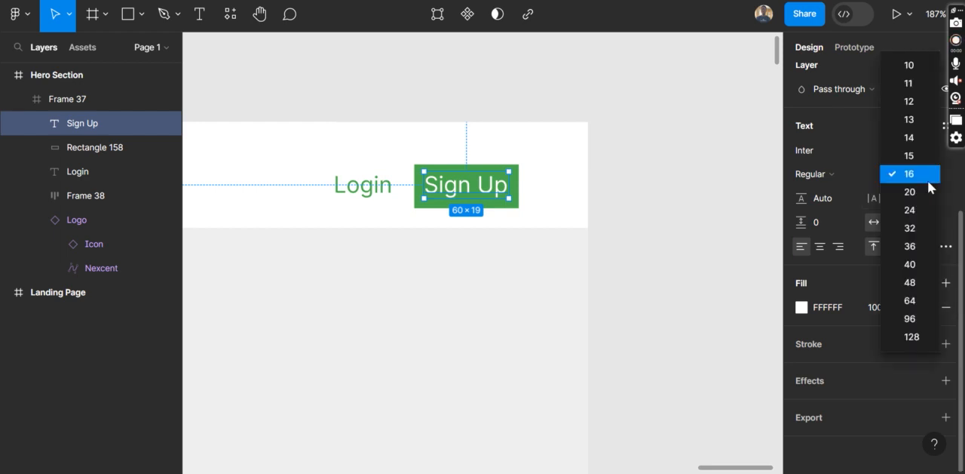
click(918, 141)
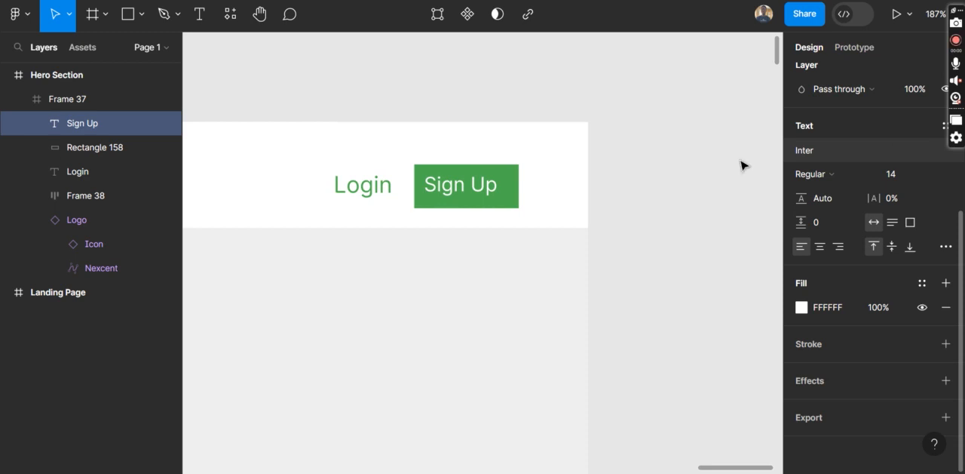
click(650, 200)
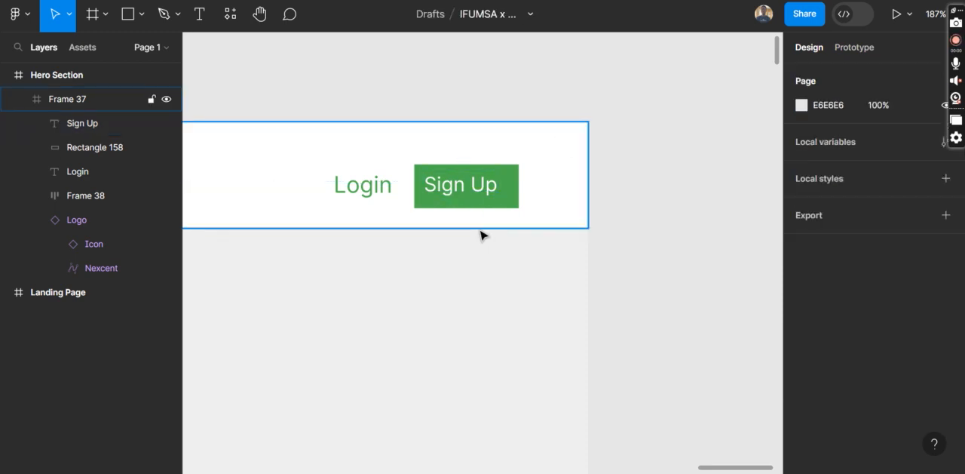
Reposition the Sign Up text to about X 1328, Y 37 so that it sits centred within the green rectangle
scroll(498, 212, left, 1)
double_click(520, 191)
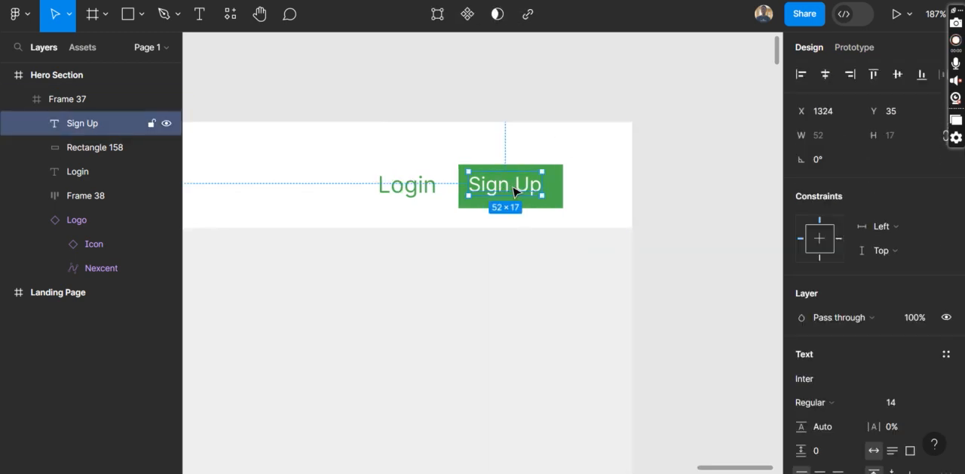
scroll(515, 192, up, 3)
scroll(516, 192, up, 5)
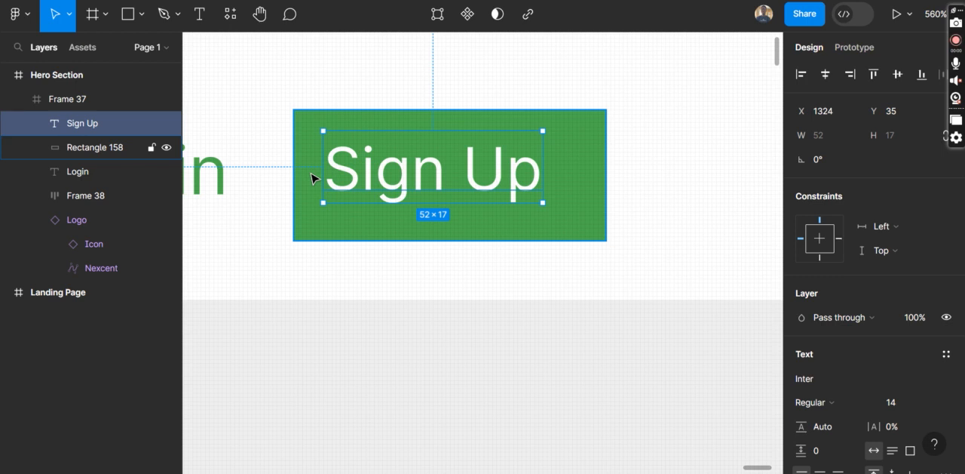
drag(439, 175, 455, 181)
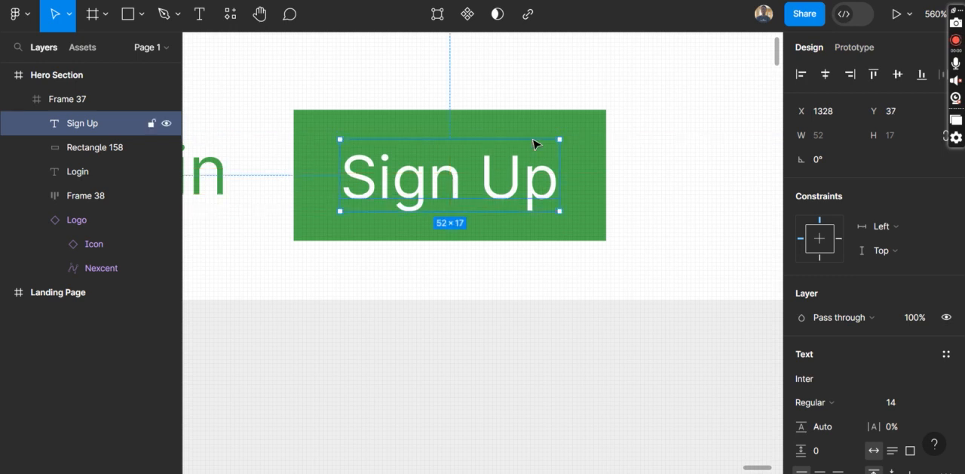
Round the green Sign Up rectangle's corners with a radius of 6
click(607, 164)
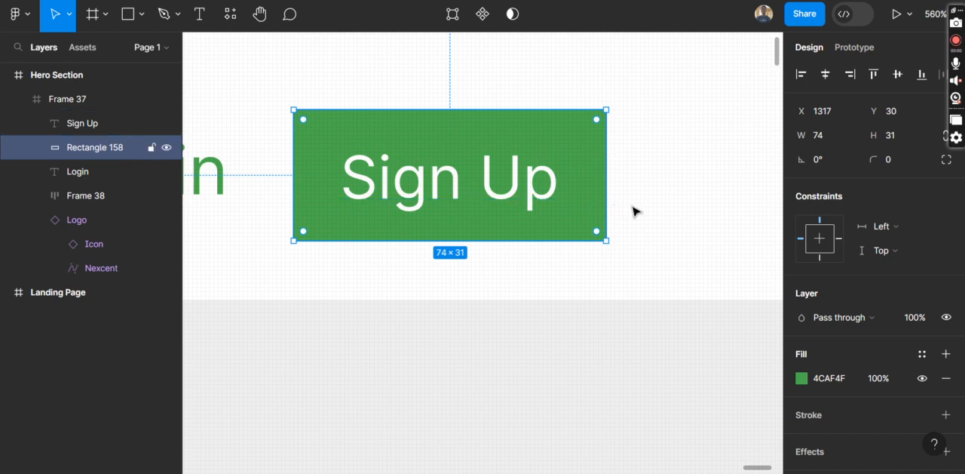
click(892, 158)
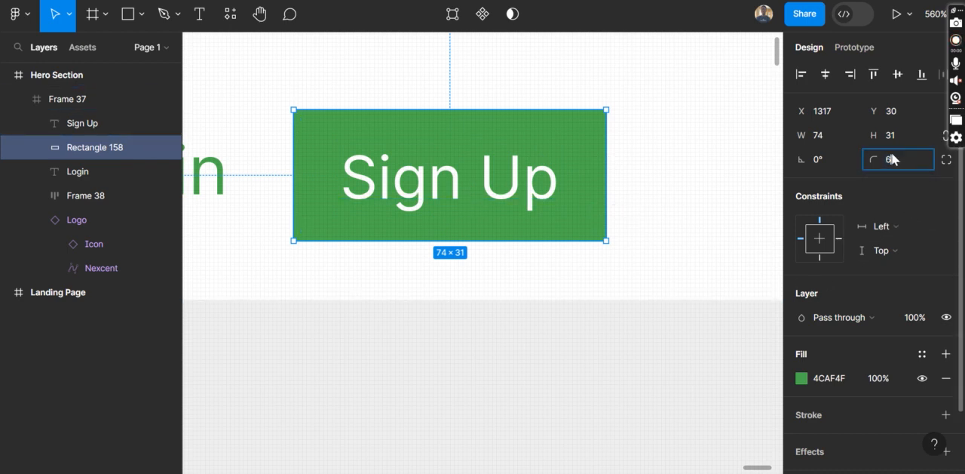
text(6)
key(Return)
click(511, 329)
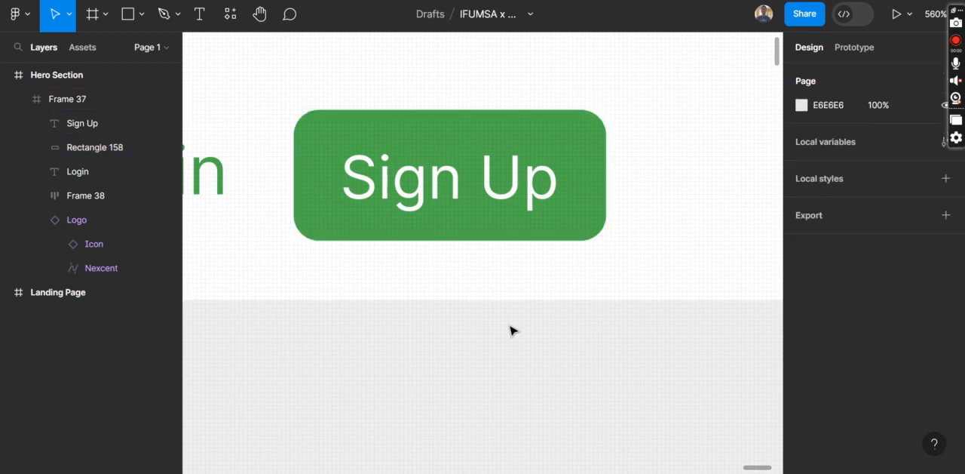
scroll(511, 330, down, 5)
scroll(510, 330, down, 1)
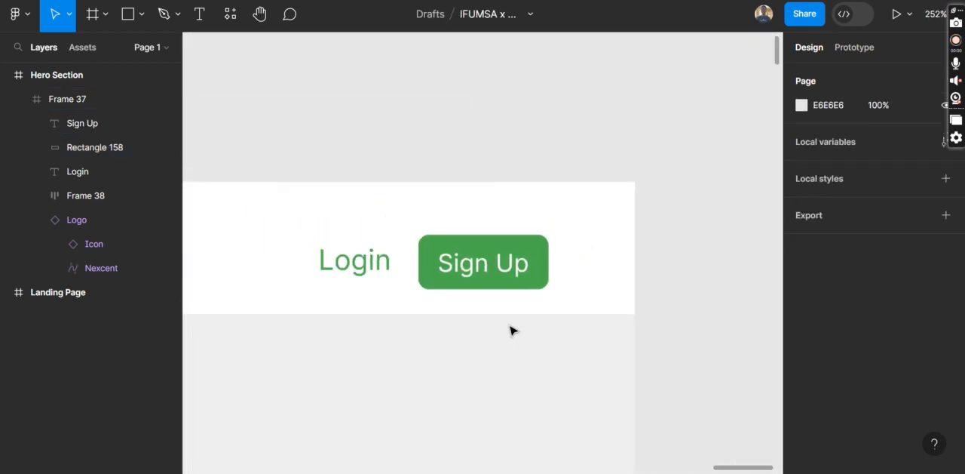
scroll(510, 330, down, 10)
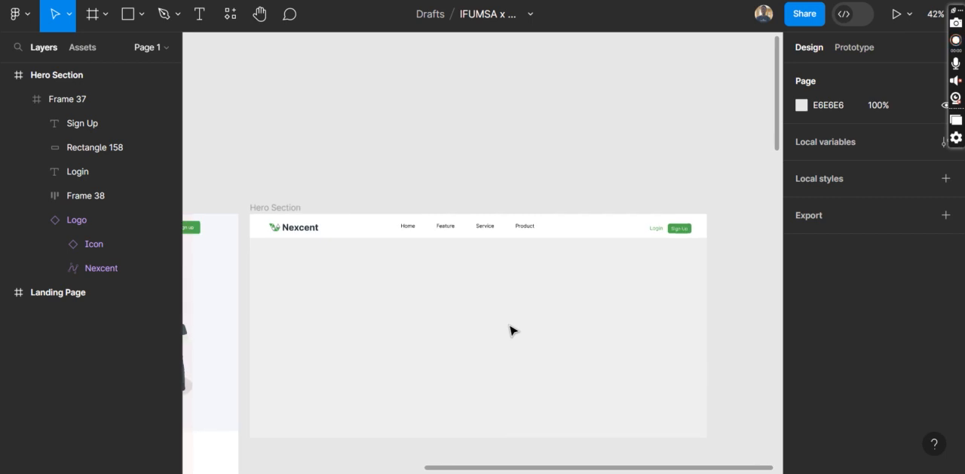
scroll(511, 330, left, 1)
scroll(510, 329, right, 5)
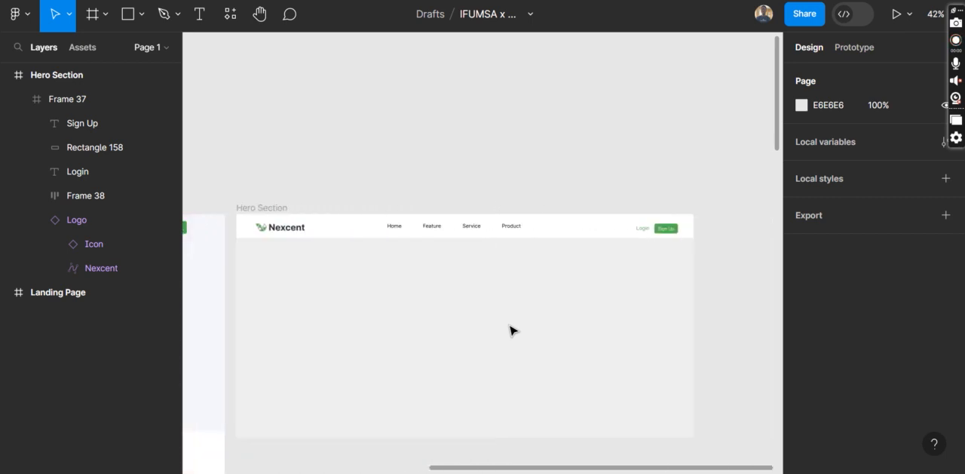
Show the 12-column layout grid on the Hero Section frame
scroll(569, 279, up, 2)
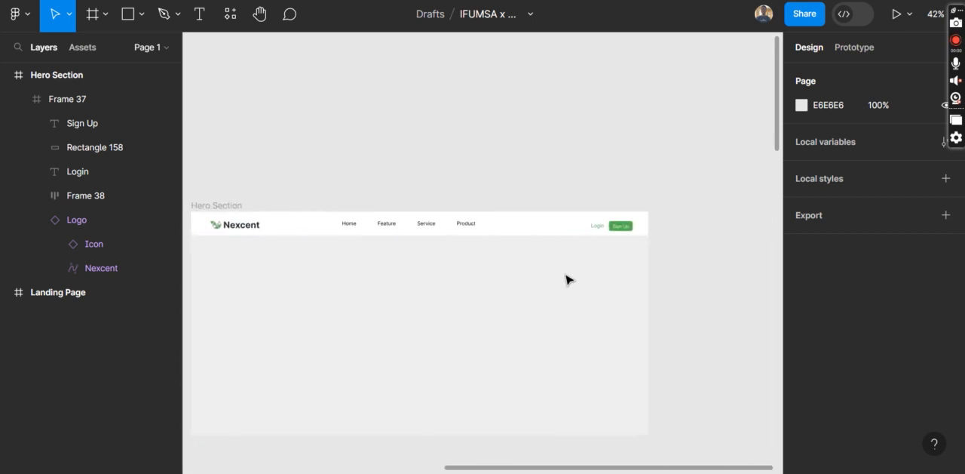
scroll(569, 279, up, 3)
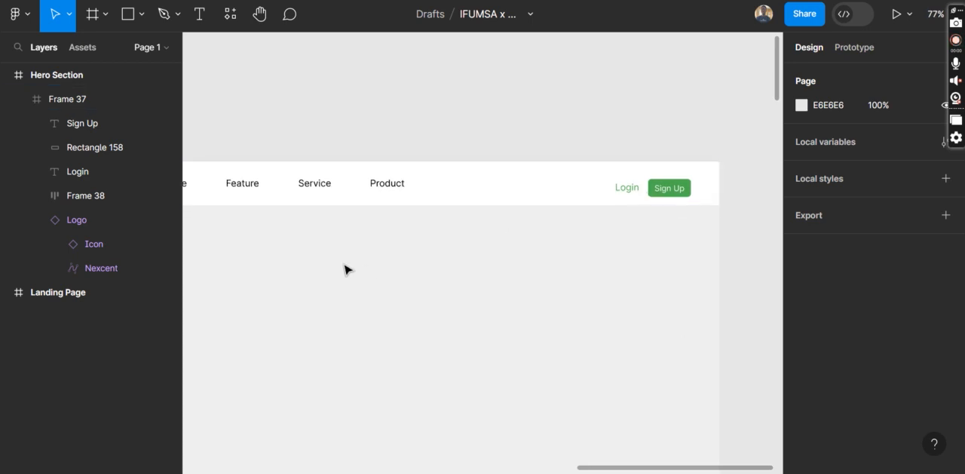
scroll(347, 269, left, 4)
click(214, 155)
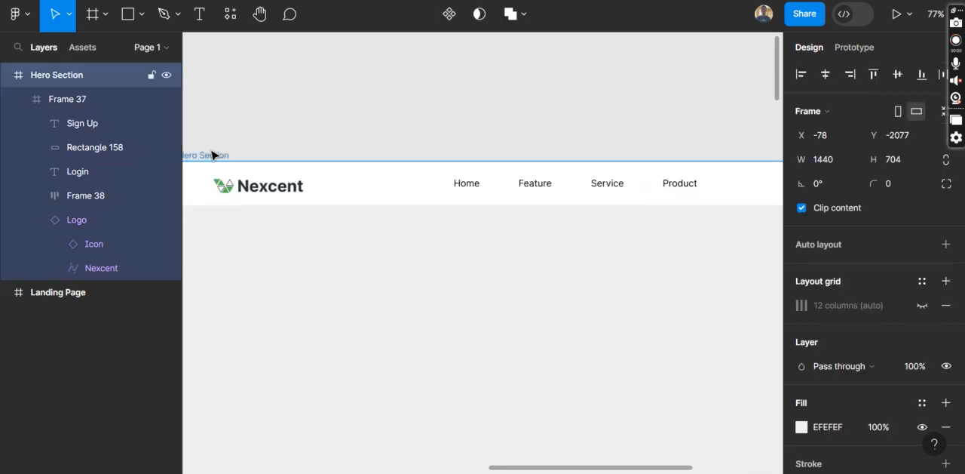
click(923, 305)
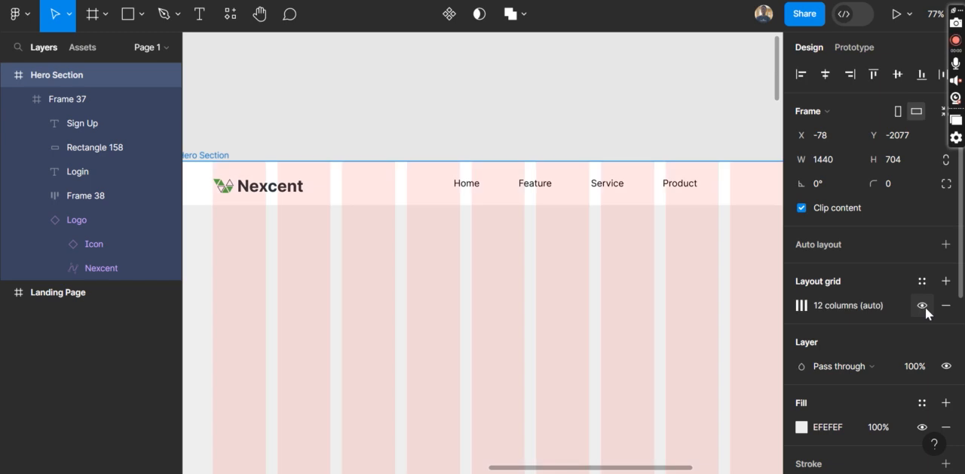
Shift the Login text, Sign Up text and green rectangle together until the button's right edge meets the last grid column's edge
scroll(678, 313, right, 5)
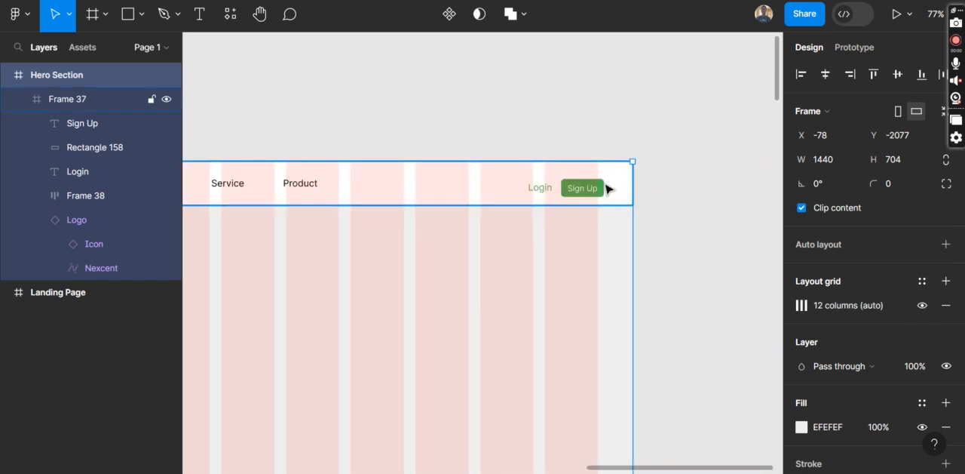
click(578, 189)
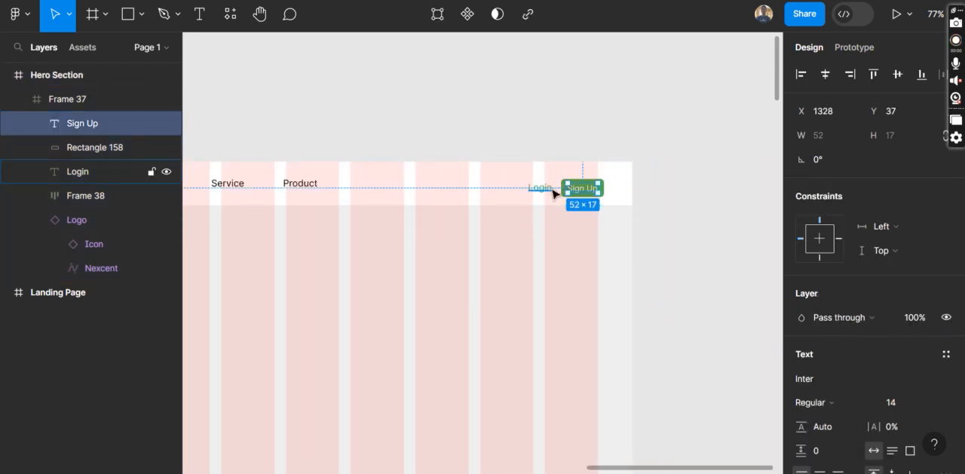
ctrl+scroll(632, 236, up, 5)
scroll(632, 234, left, 2)
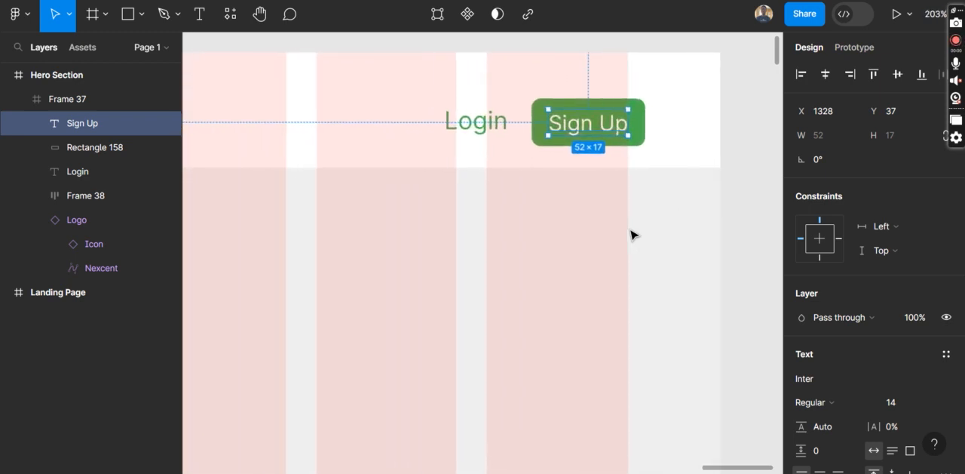
shift+click(533, 138)
shift+click(465, 132)
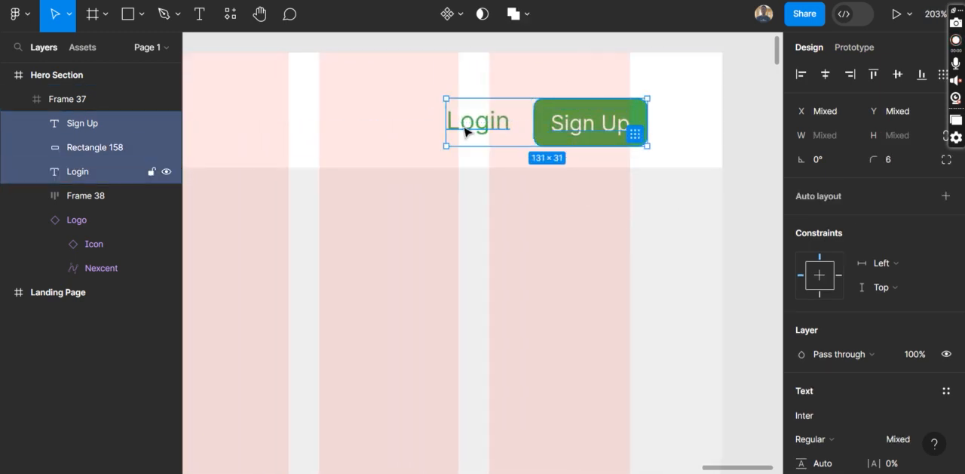
key(Left)
key(Left)
key(Left)
key(Left)
key(Left)
key(Left)
key(Left)
key(Left)
key(Left)
key(Left)
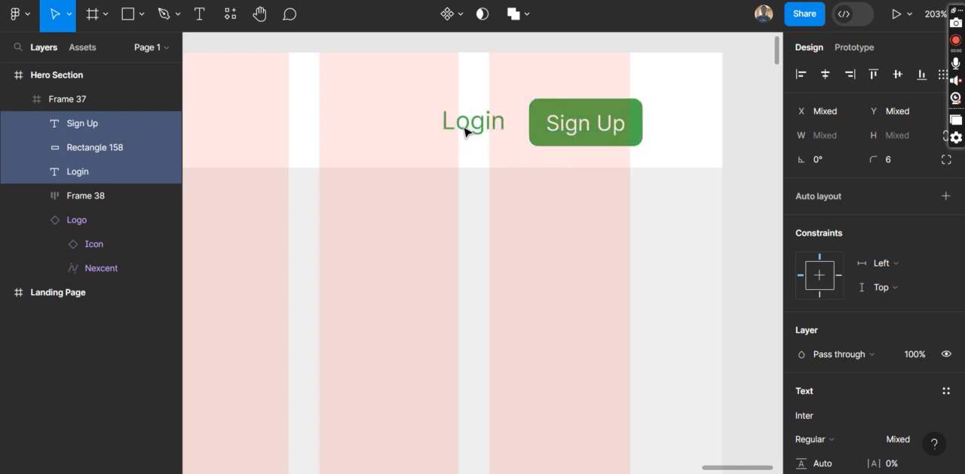
key(Left)
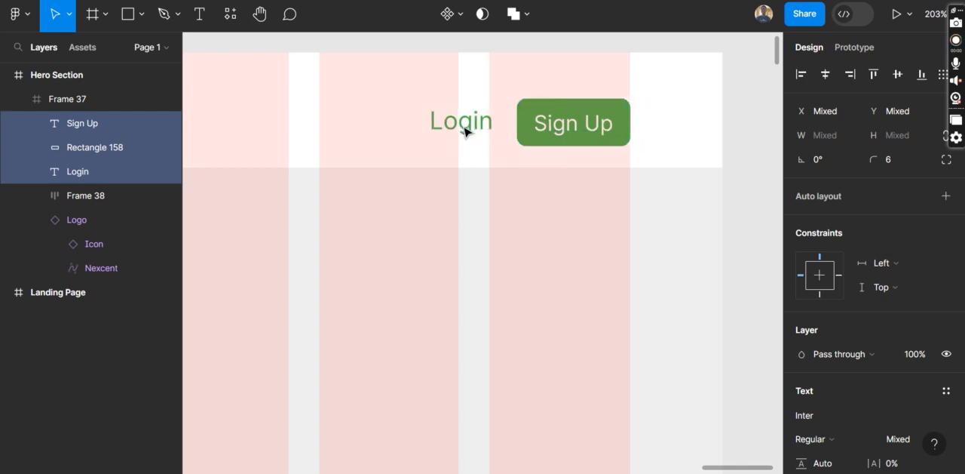
click(485, 259)
Examine the Landing Page hero's heading, supporting line, Register button and illustration as the reference for the Hero Section
scroll(485, 260, down, 2)
scroll(485, 260, down, 10)
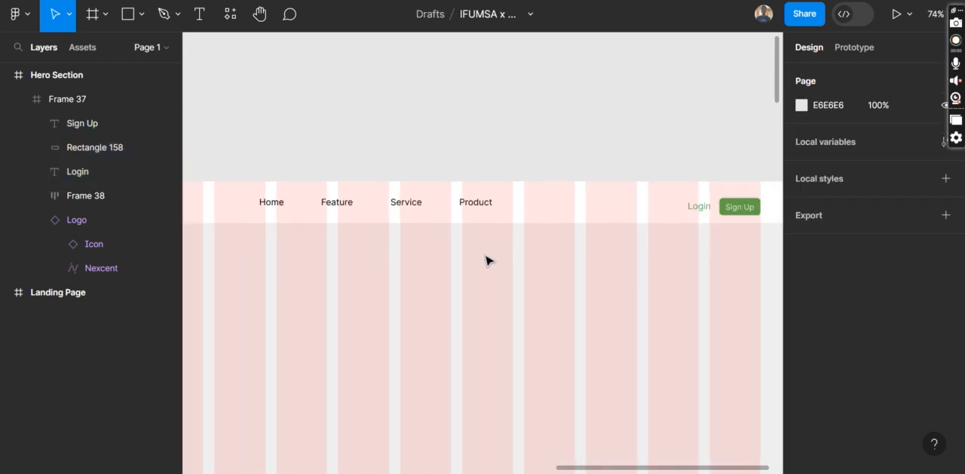
scroll(485, 260, left, 10)
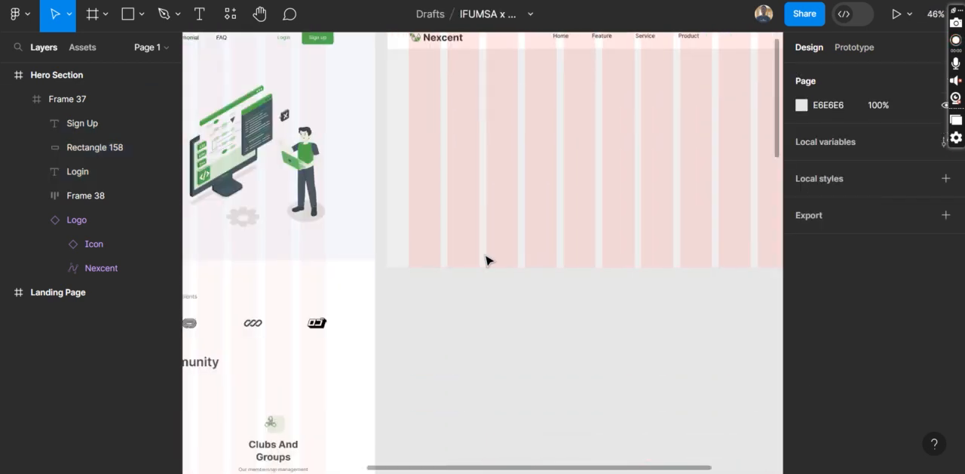
scroll(485, 260, right, 3)
scroll(485, 260, up, 1)
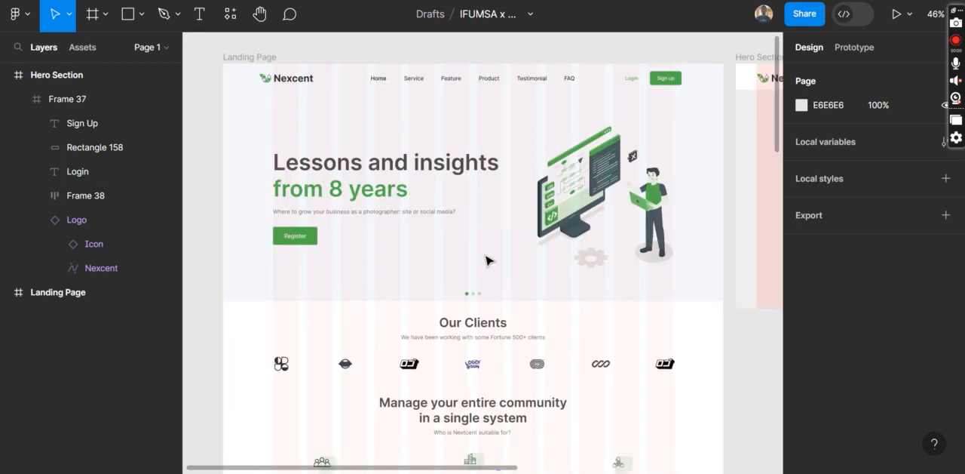
scroll(485, 261, up, 5)
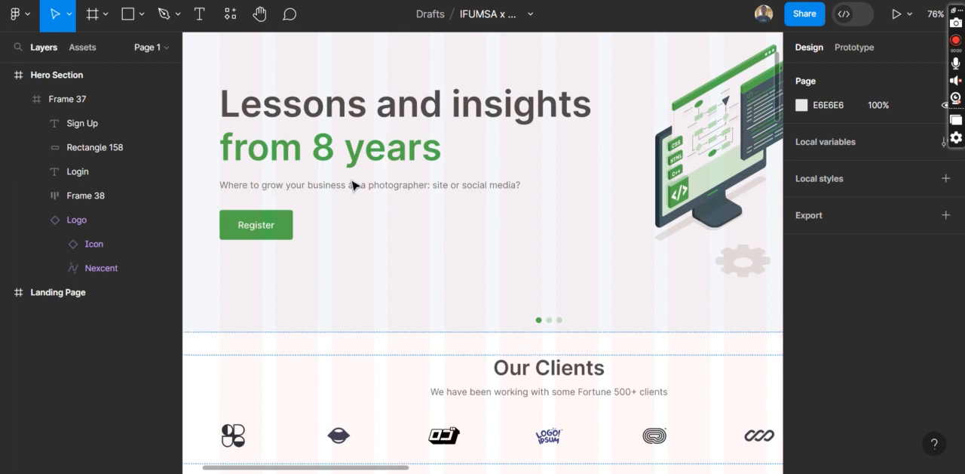
scroll(449, 220, right, 5)
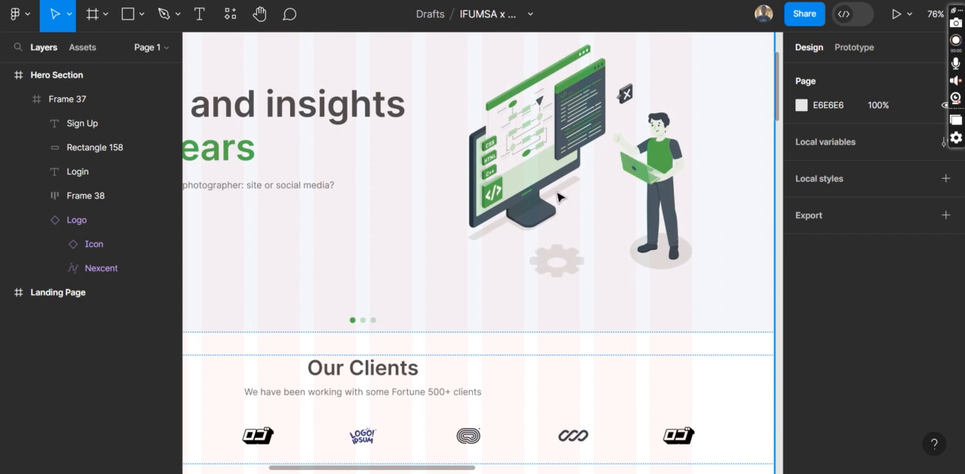
scroll(561, 197, left, 2)
scroll(671, 203, right, 3)
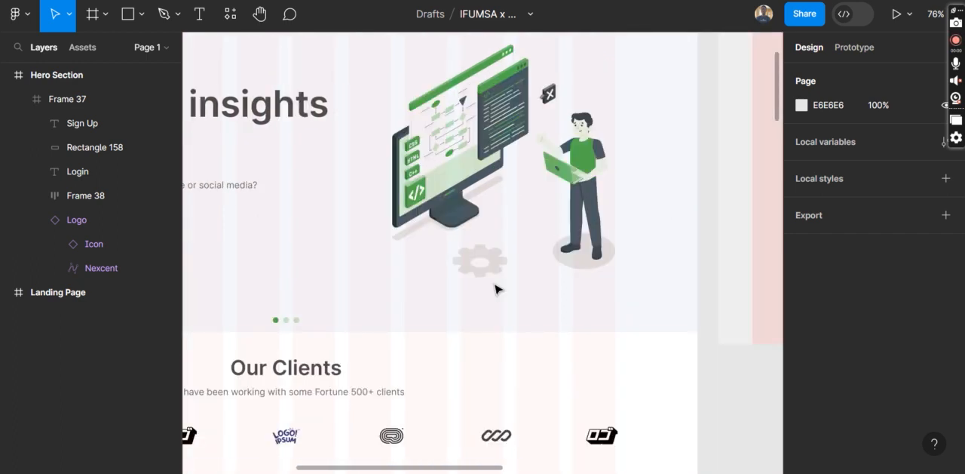
scroll(471, 177, left, 8)
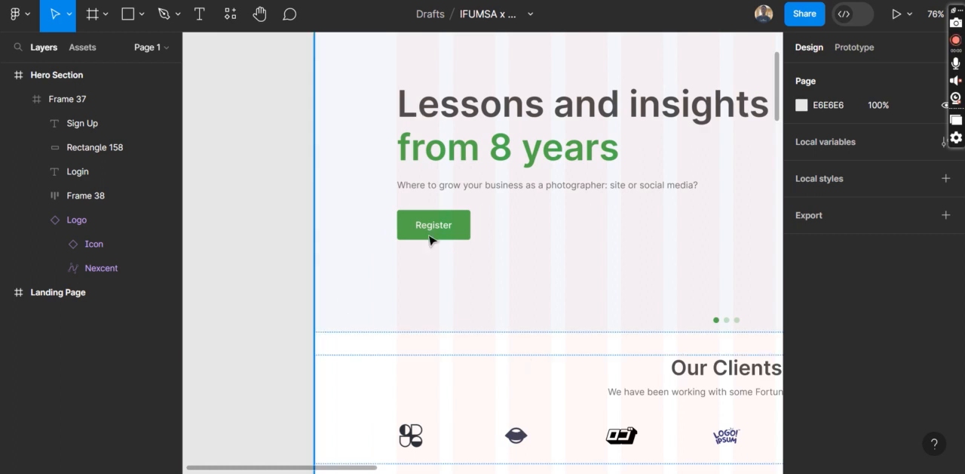
scroll(519, 224, right, 7)
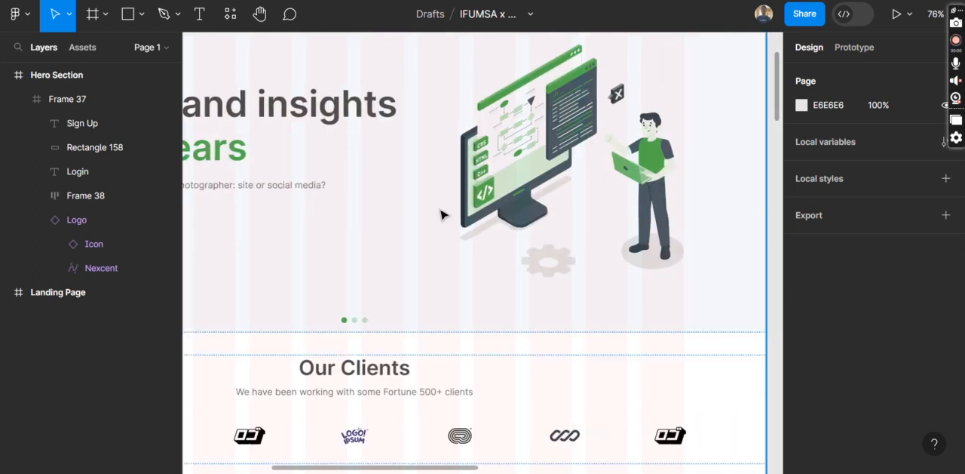
scroll(498, 172, left, 5)
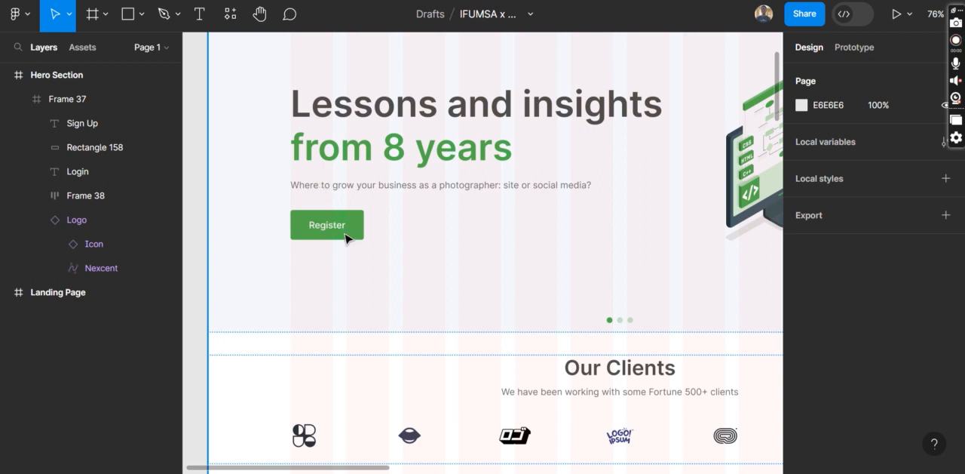
scroll(344, 238, right, 5)
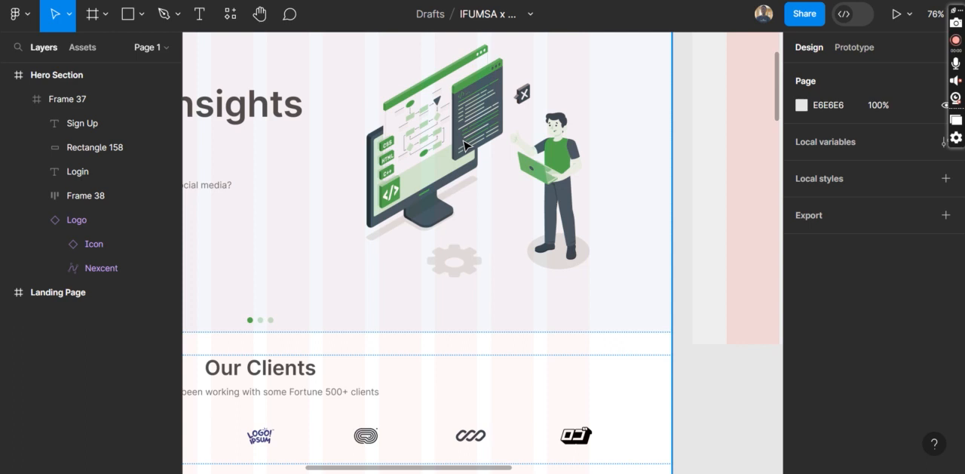
Compare the empty Hero Section body with the Landing Page hero's heading placement against the column grid
scroll(463, 145, right, 7)
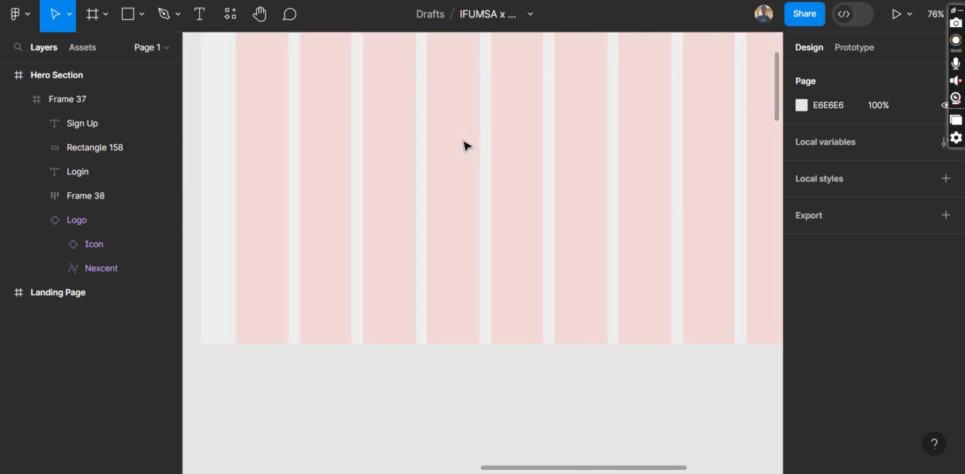
scroll(463, 145, right, 2)
ctrl+scroll(464, 145, down, 5)
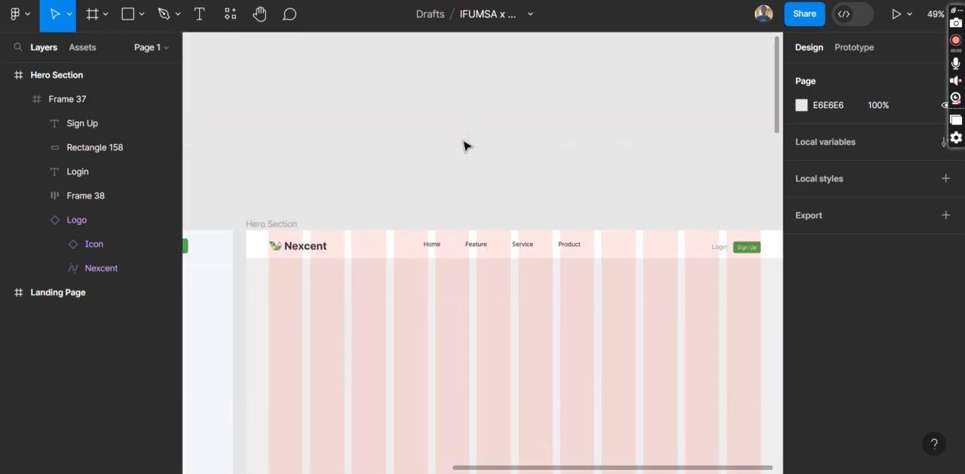
scroll(464, 144, down, 3)
ctrl+scroll(358, 209, up, 6)
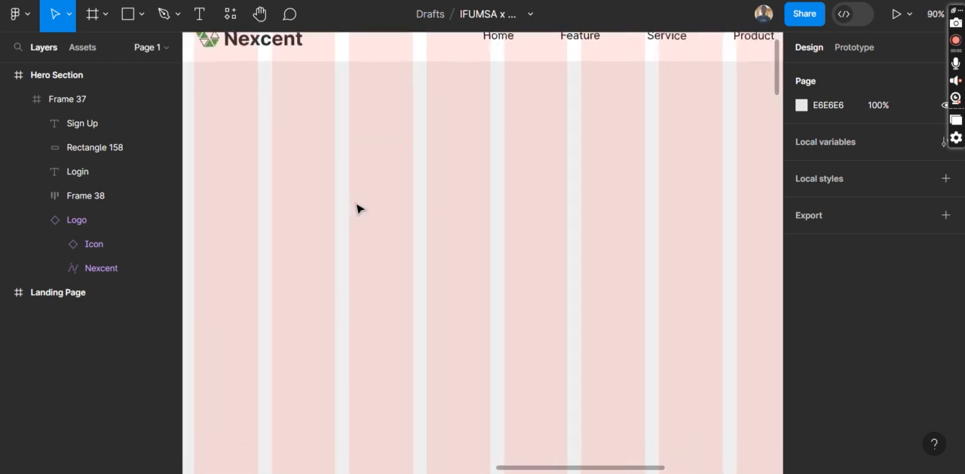
scroll(357, 209, left, 3)
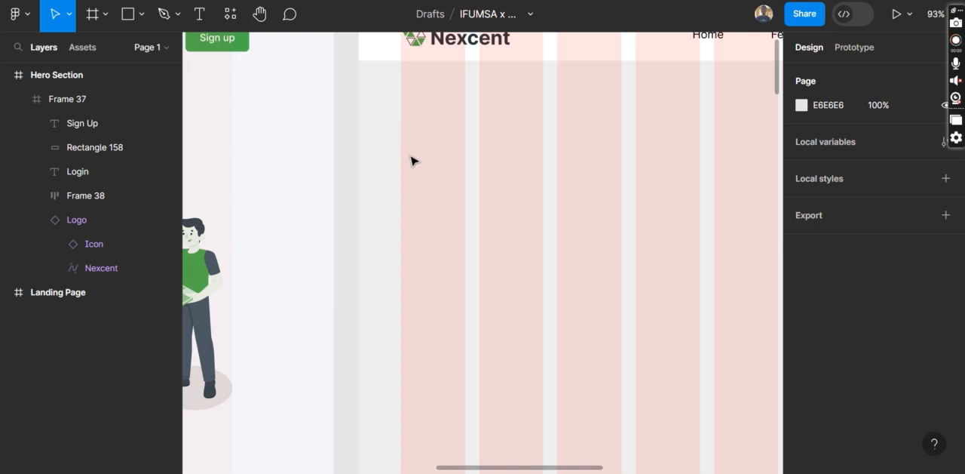
scroll(412, 159, left, 10)
scroll(412, 160, left, 5)
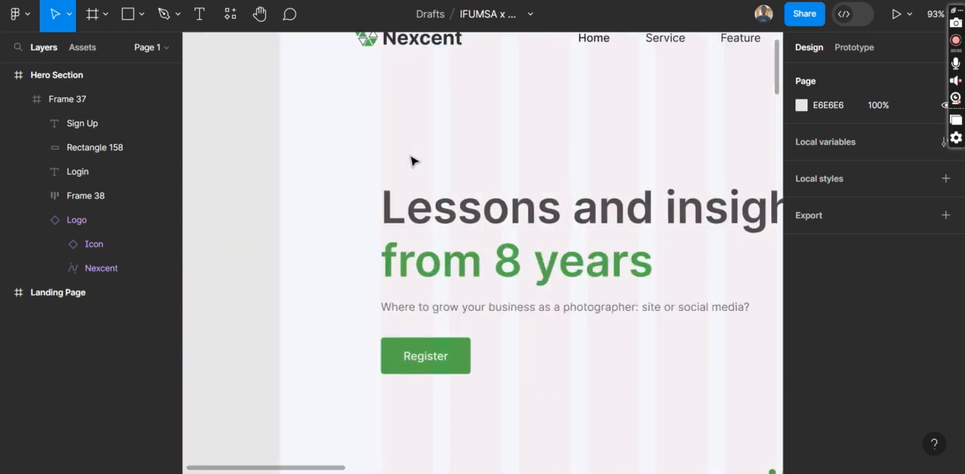
scroll(412, 160, up, 3)
scroll(412, 160, down, 3)
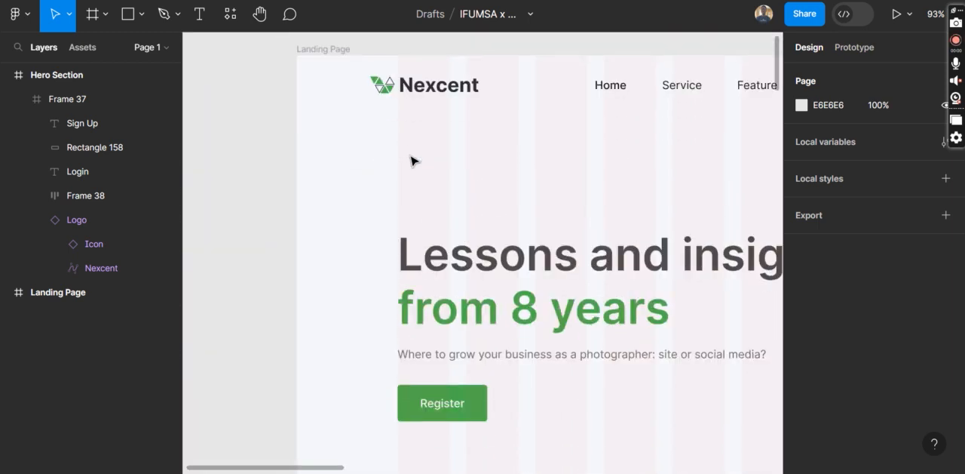
scroll(414, 157, right, 5)
scroll(414, 157, down, 3)
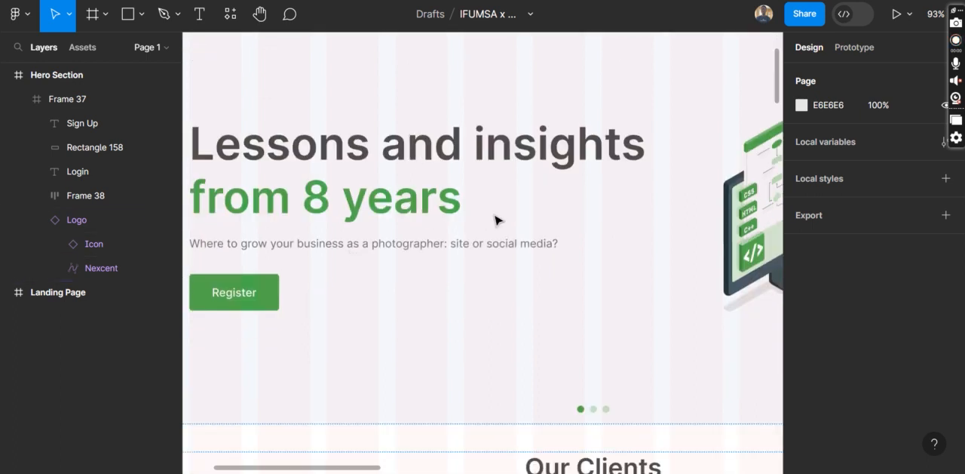
Start a text heading at the first grid column in the Hero Section body, reading "Become A UI/UX Designer"
scroll(496, 218, right, 10)
scroll(495, 218, up, 5)
scroll(496, 218, down, 3)
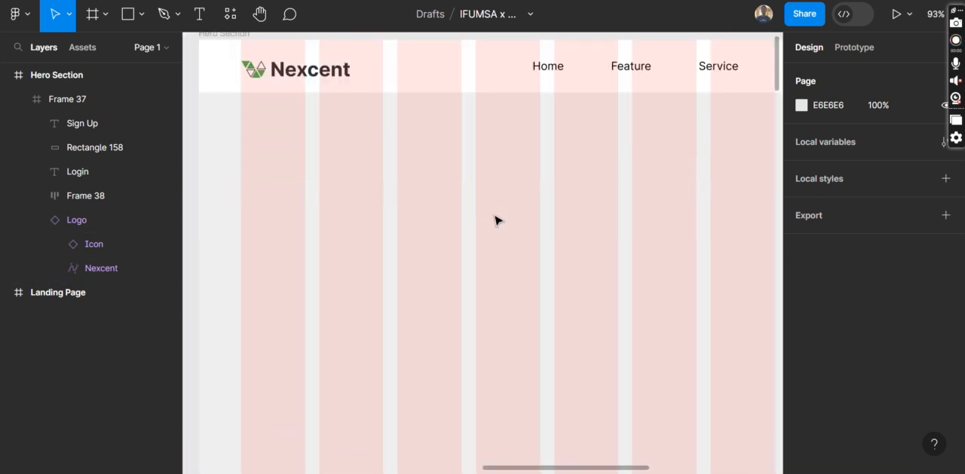
key(t)
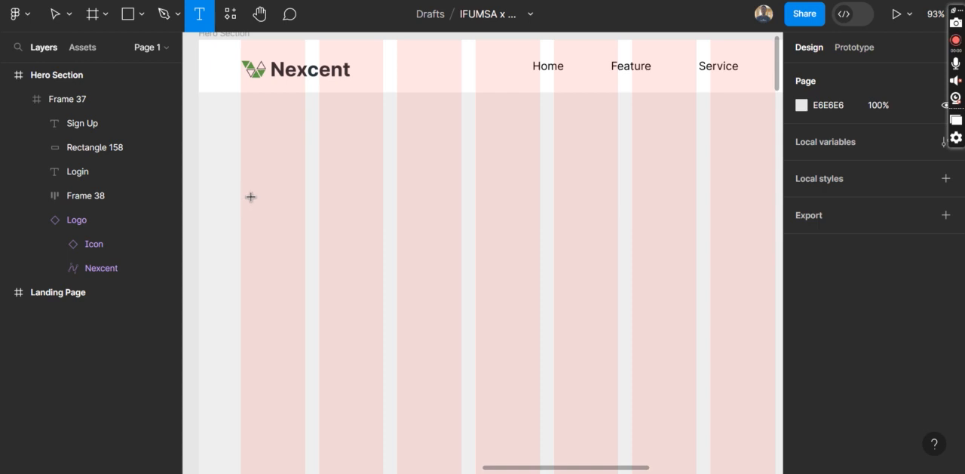
click(244, 191)
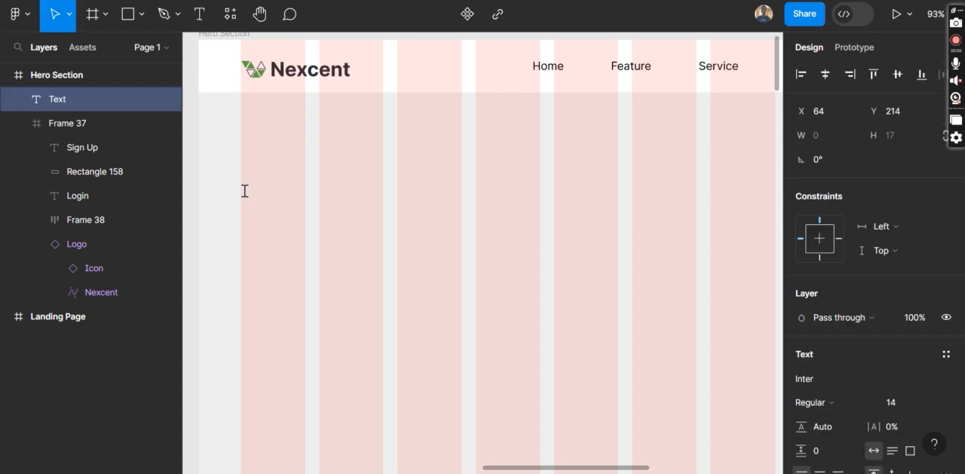
text(Becom)
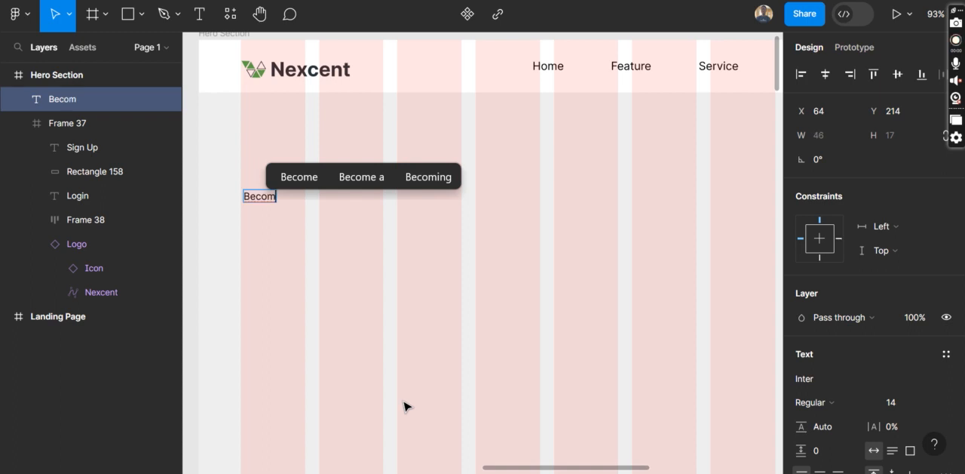
scroll(403, 407, left, 10)
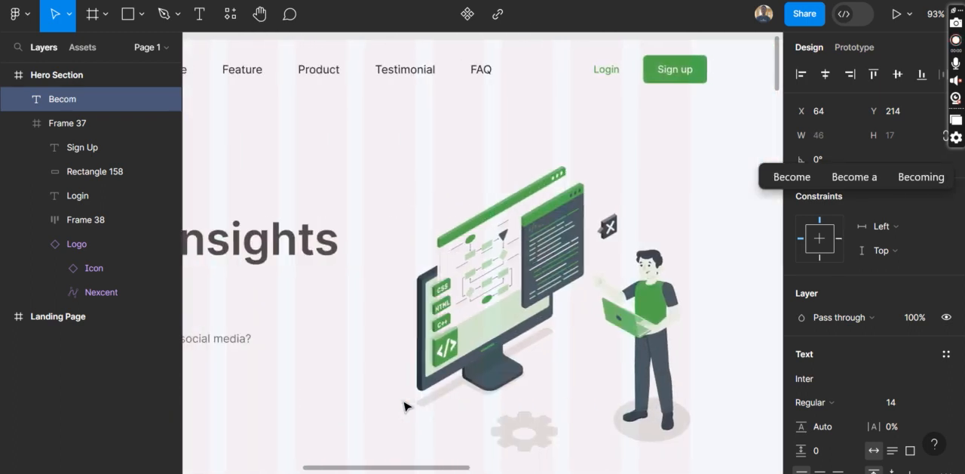
scroll(403, 406, right, 10)
scroll(404, 406, left, 2)
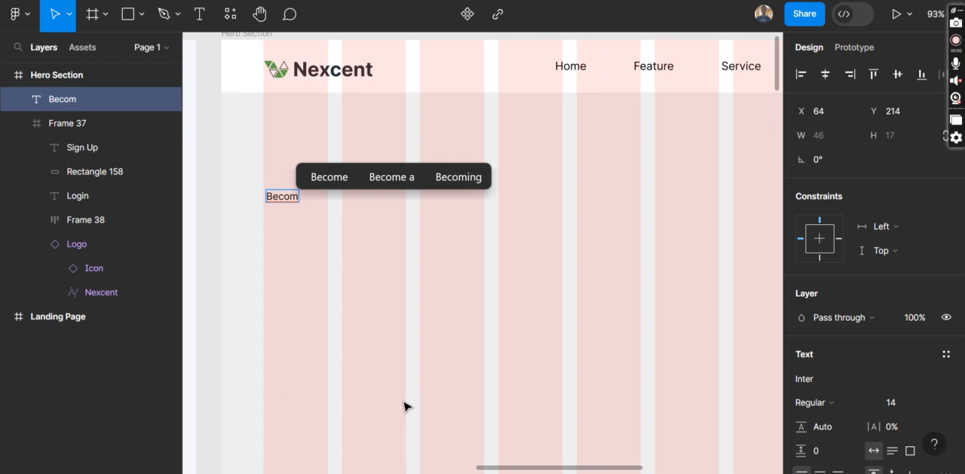
text(e A)
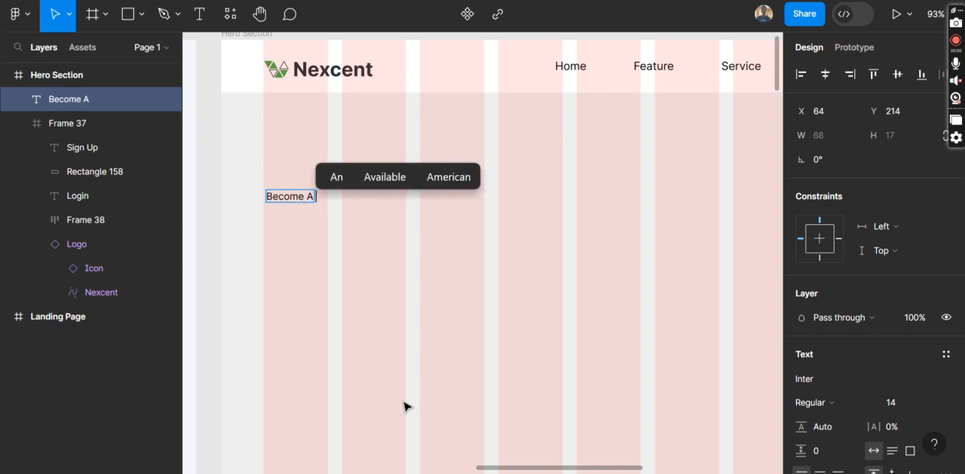
text( UI/U)
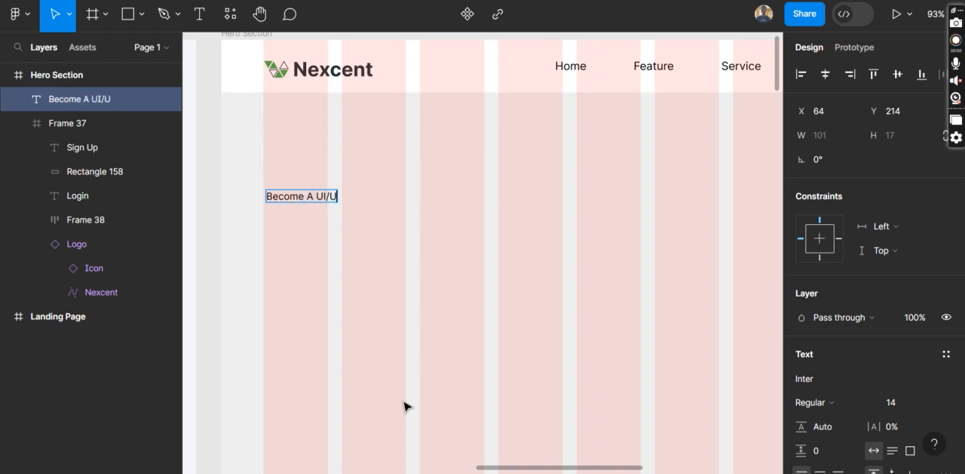
text(X D)
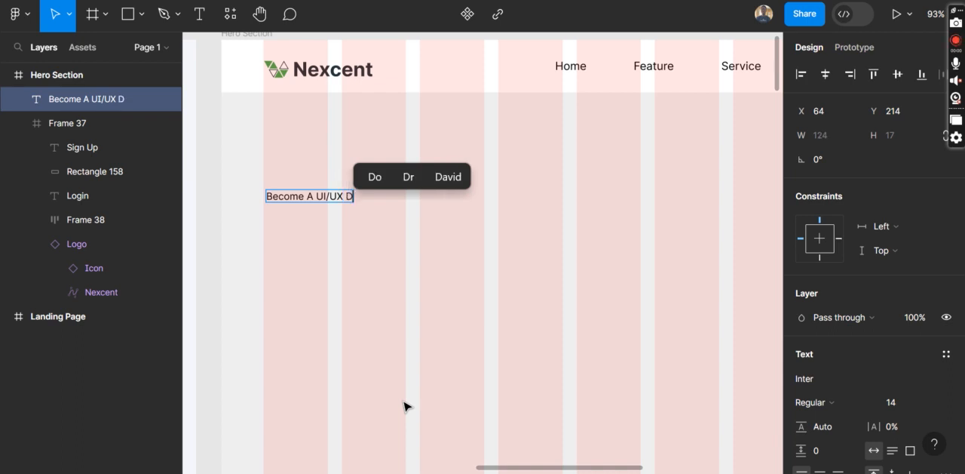
text(esigner)
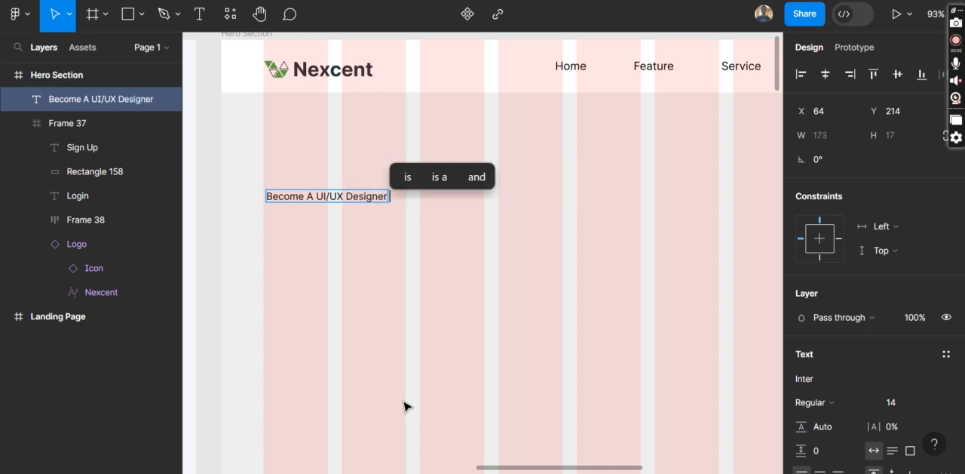
text( In)
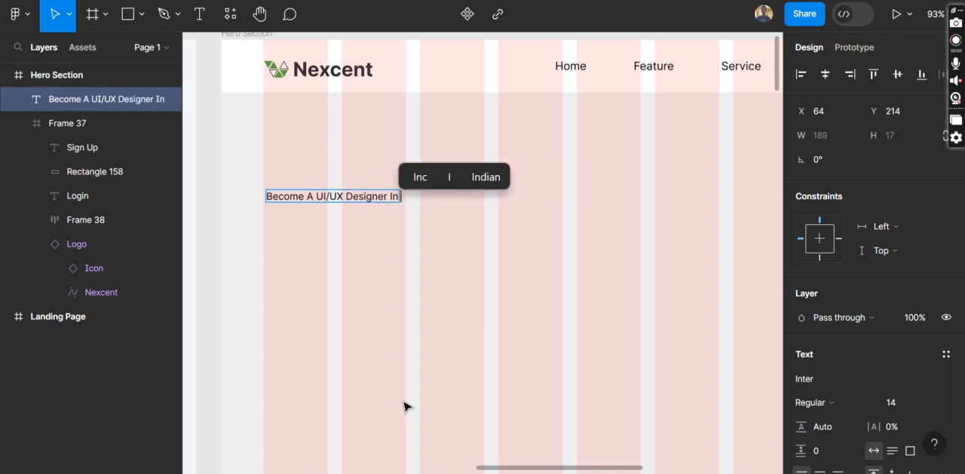
text( # Mo)
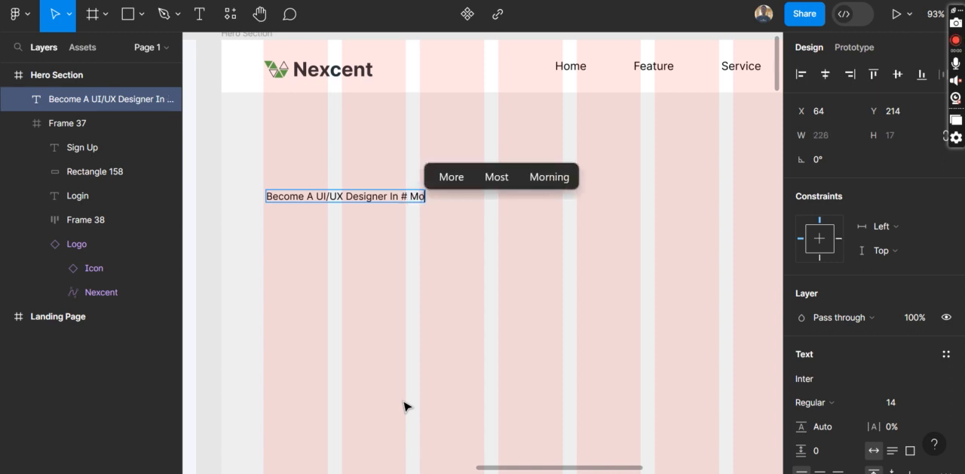
text(nt)
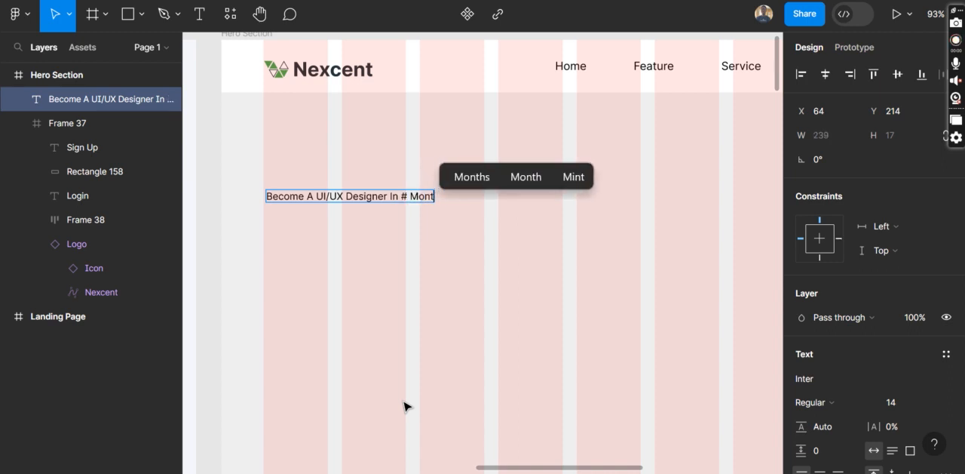
text(hs)
Complete the heading with "In 3 Months", replacing the mistyped # with 3, and finish editing the text
key(Left)
key(Left)
key(Left)
key(Left)
key(Left)
key(Left)
key(Left)
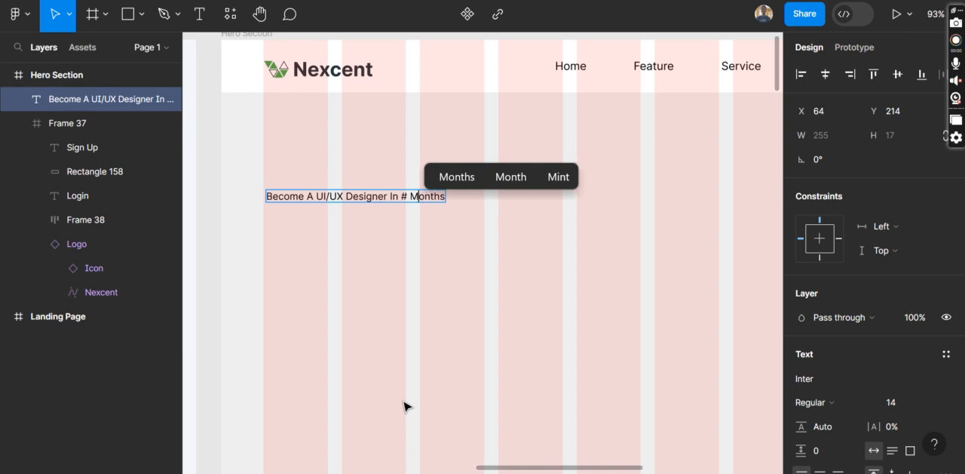
key(BackSpace)
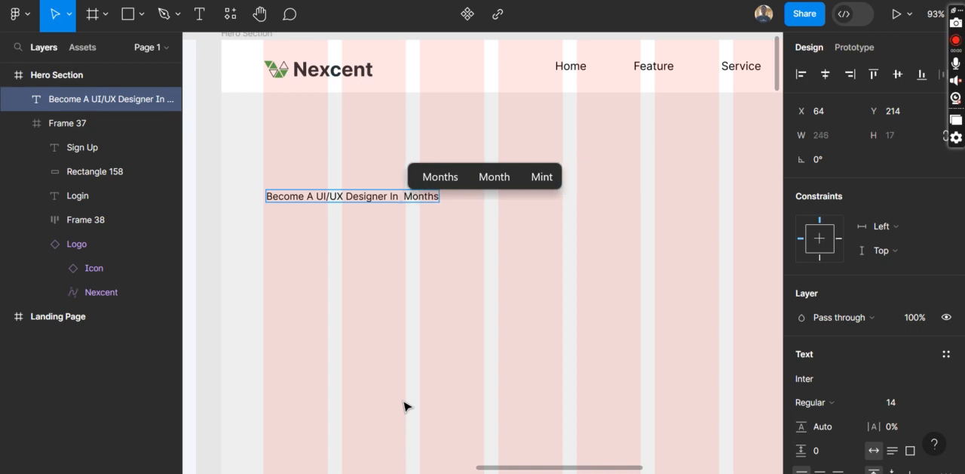
text(3)
key(Escape)
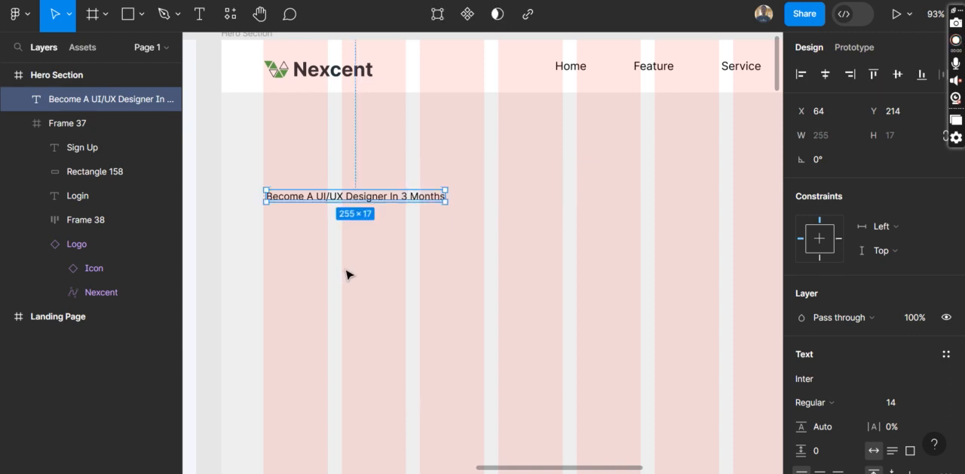
click(444, 297)
scroll(444, 297, right, 3)
scroll(443, 296, down, 5)
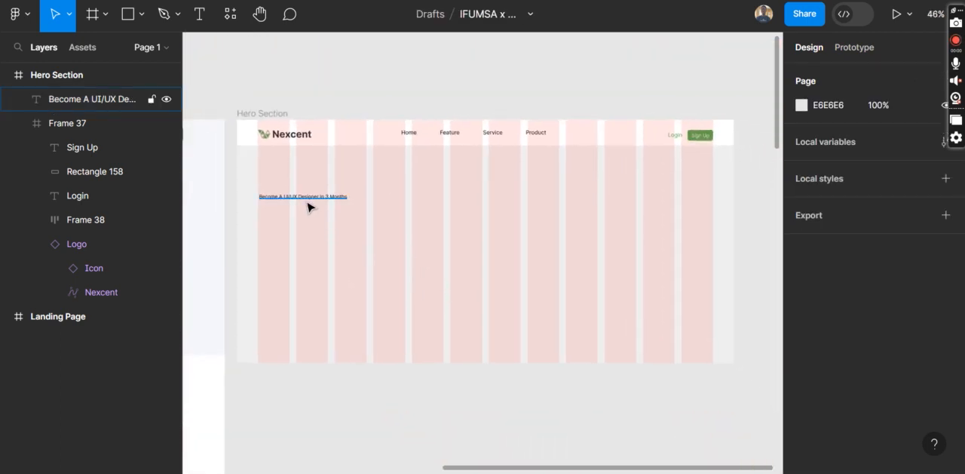
Switch to the browser, examine the Geegpay home page's hero heading, supporting line and download buttons as an example, and return to Figma
click(370, 409)
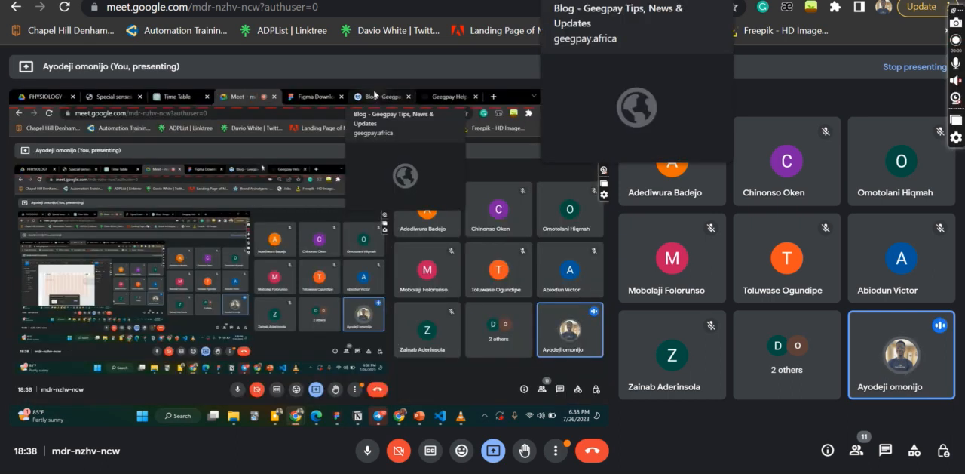
click(589, 0)
click(16, 7)
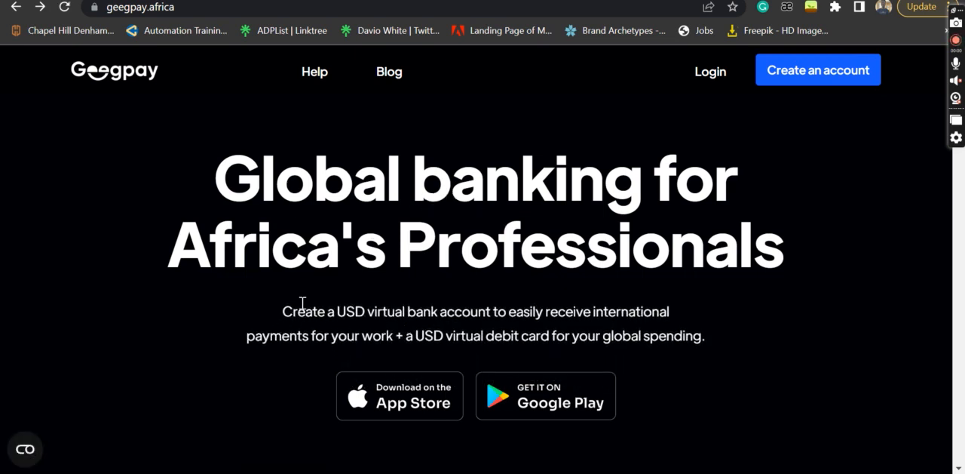
scroll(365, 334, down, 1)
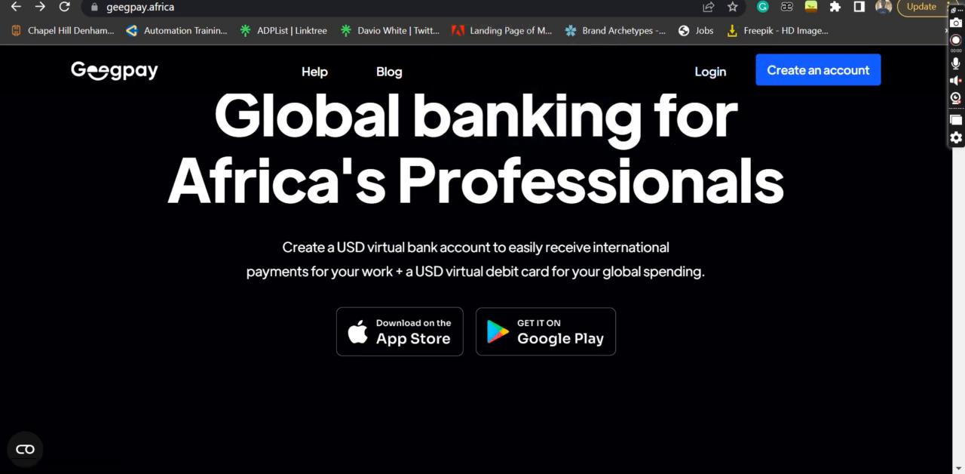
click(526, 472)
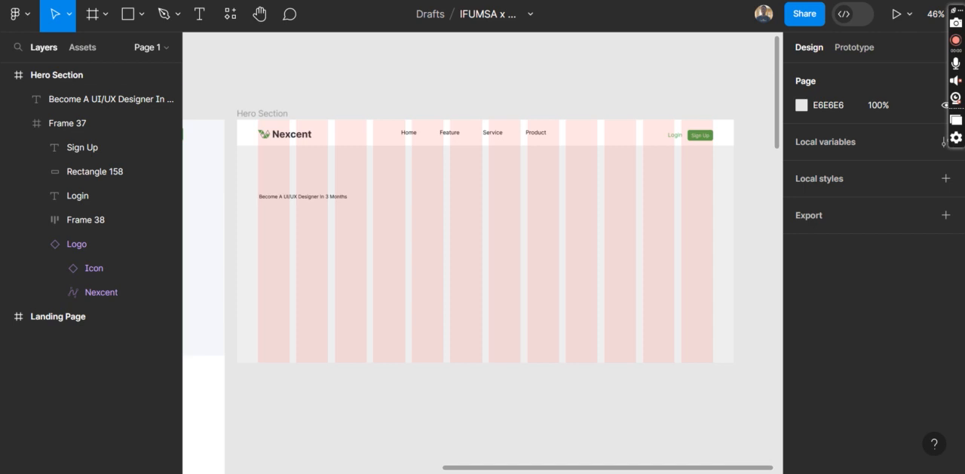
Set the font weight of the "Become A UI/UX Designer In 3 Months" heading to Bold
click(313, 194)
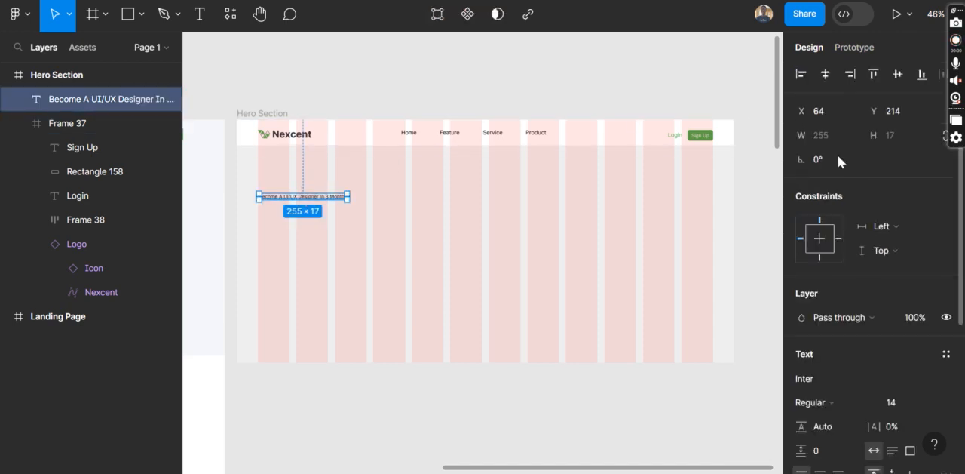
scroll(824, 267, down, 3)
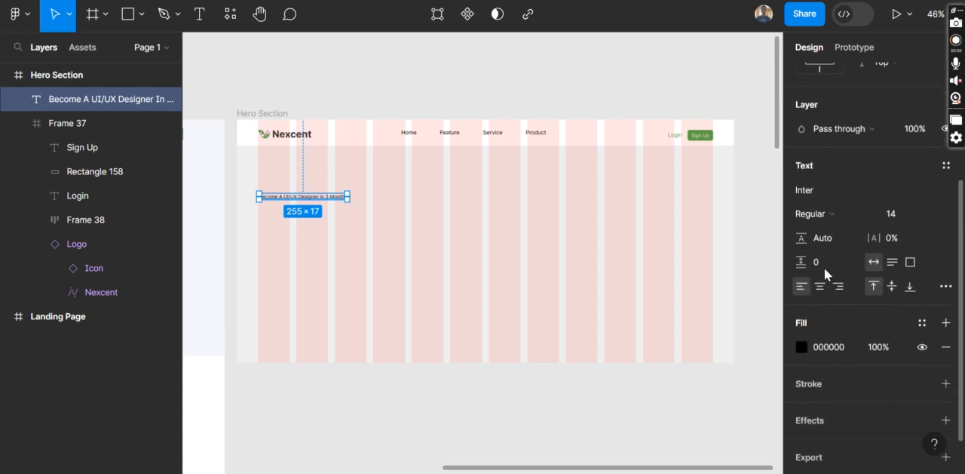
click(843, 203)
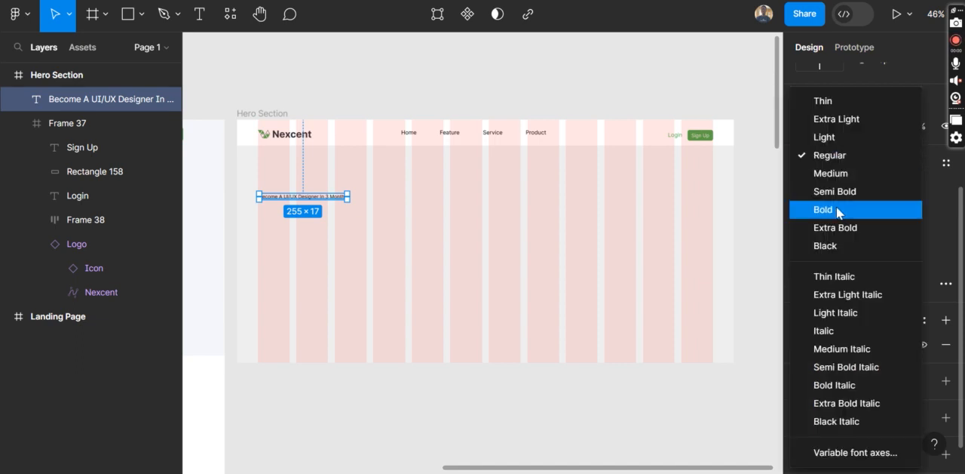
click(838, 210)
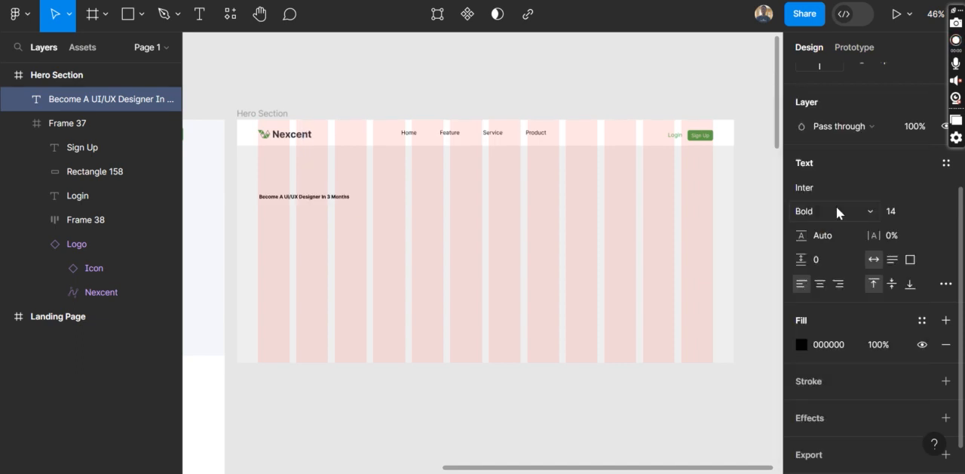
Increase the heading's font size step by step to 36
click(904, 210)
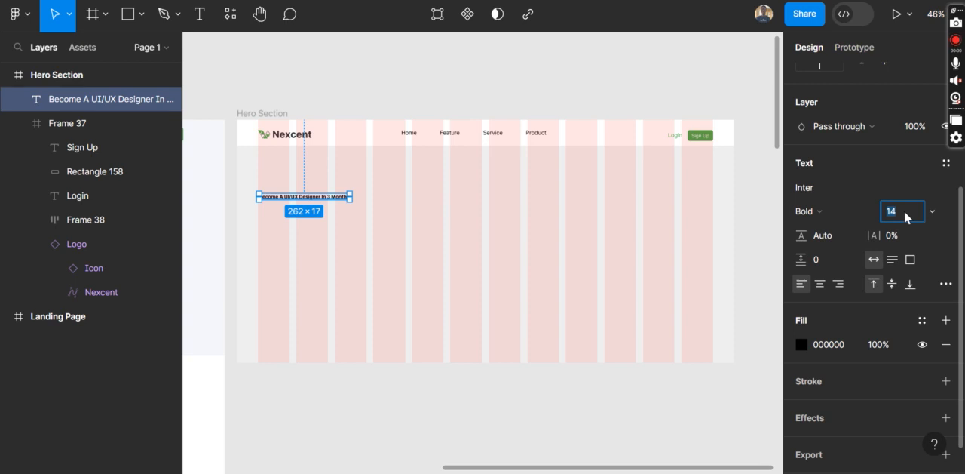
key(Up)
key(Up)
key(Up)
key(Up)
key(Up)
key(Up)
key(Up)
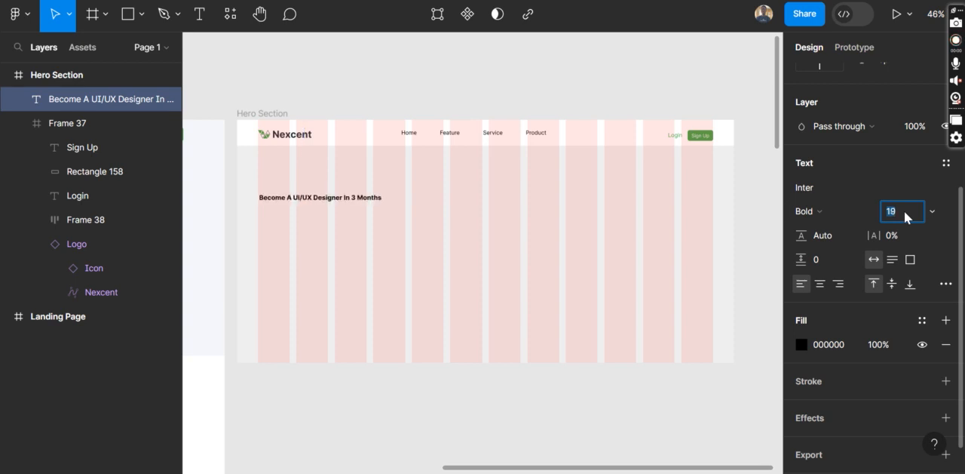
key(Up)
key(Up)
key(Up)
key(Up)
key(Up)
key(Up)
key(Up)
key(Up)
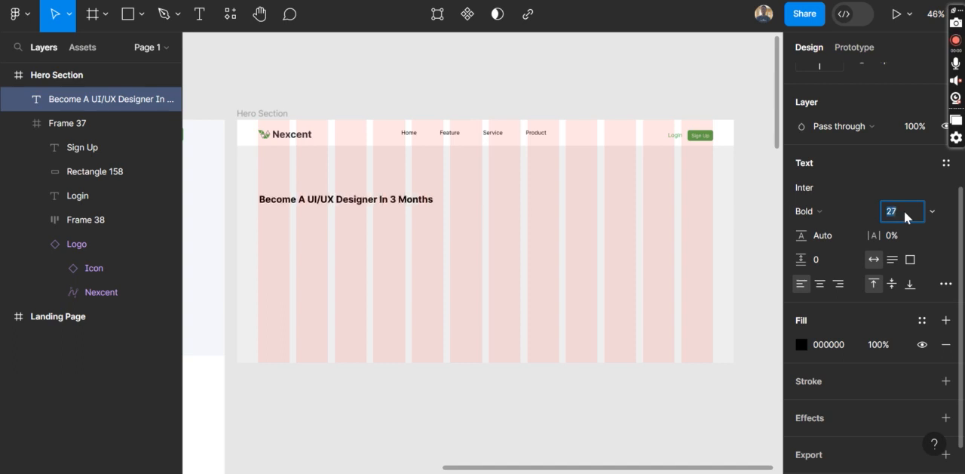
key(Up)
key(Up)
key(Up)
key(Up)
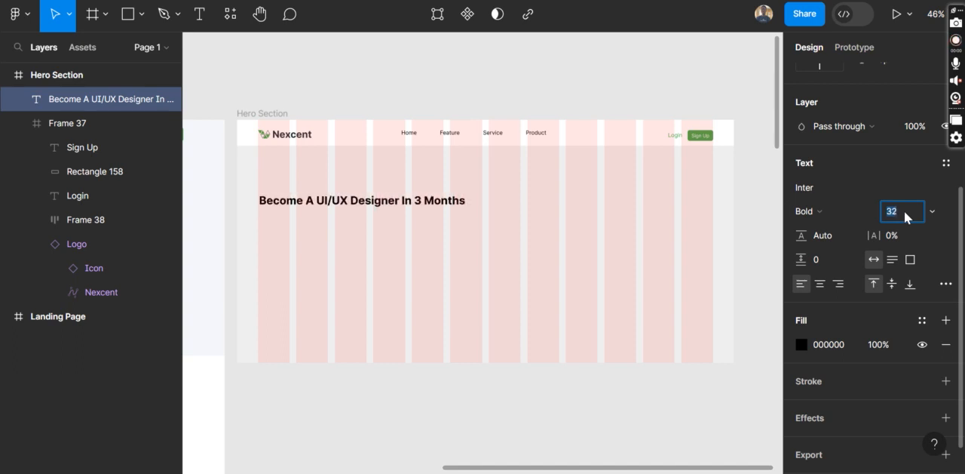
key(Up)
key(Up)
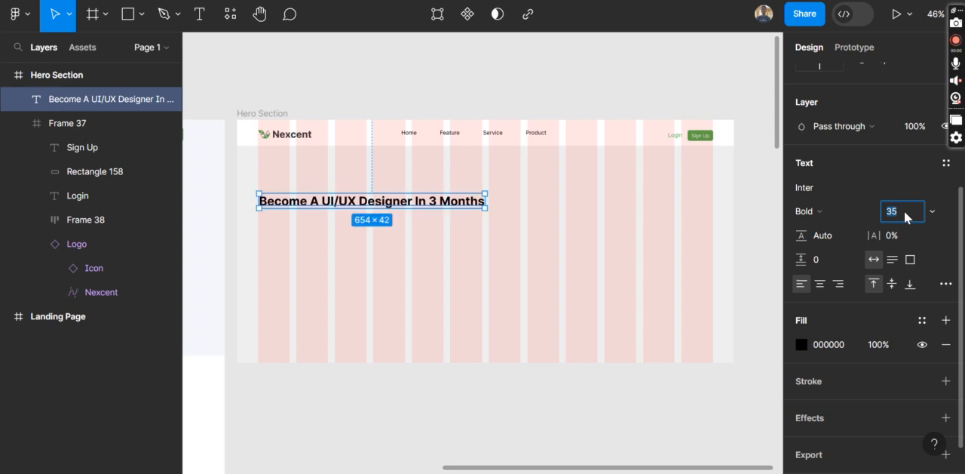
key(Up)
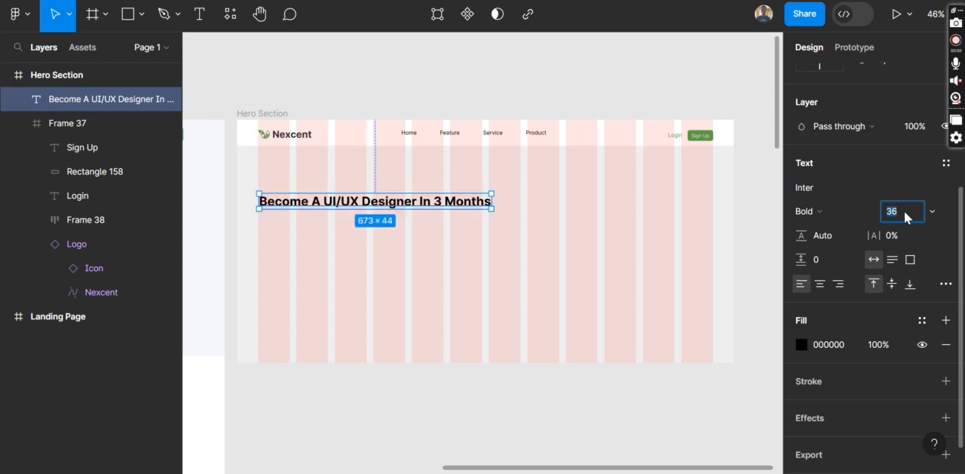
Narrow the heading's text box to about 457 px wide so that "In 3 Months" wraps onto a second line
click(456, 227)
scroll(456, 227, up, 5)
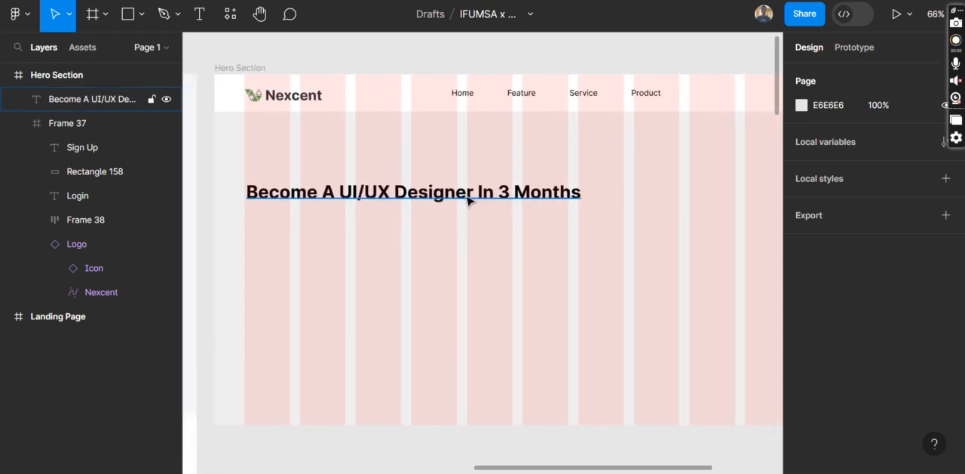
click(467, 195)
drag(530, 188, 475, 193)
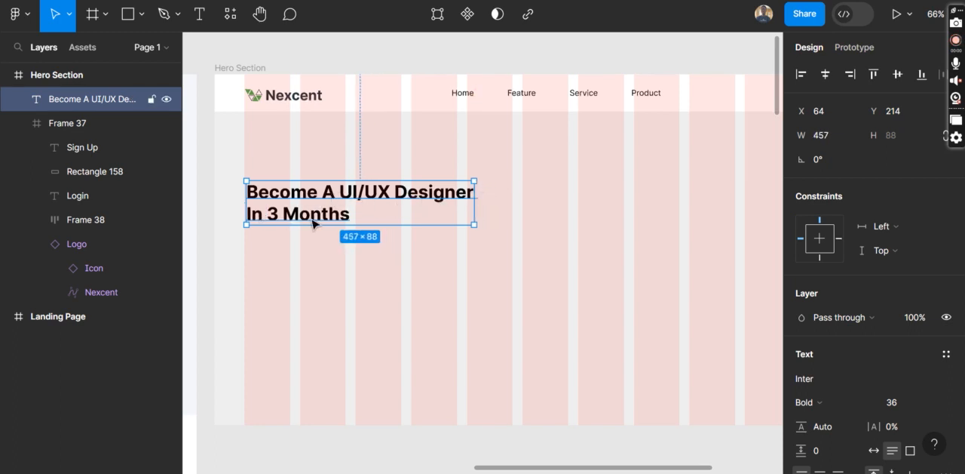
Increase the hero heading's font size to 50 and widen its text box to about 646 px so it fits on two lines
click(908, 403)
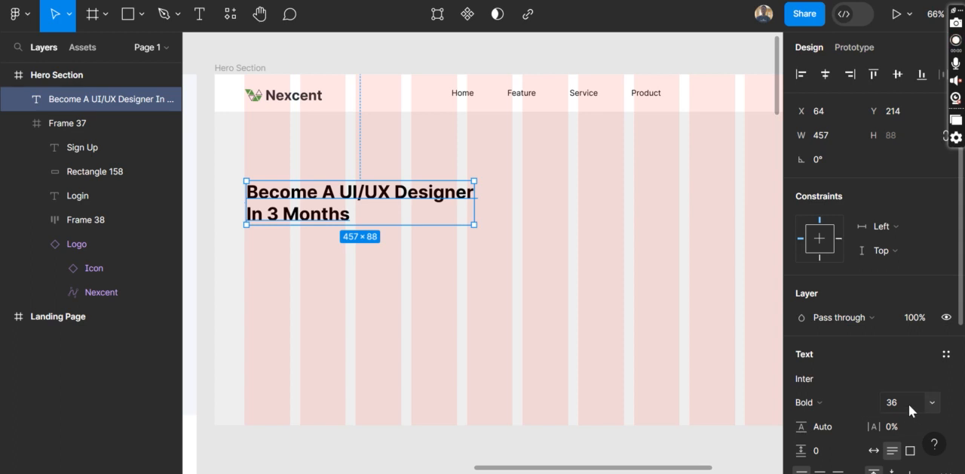
key(Up)
key(Up)
key(Up)
key(Up)
key(Up)
key(Up)
key(Up)
key(Up)
key(Up)
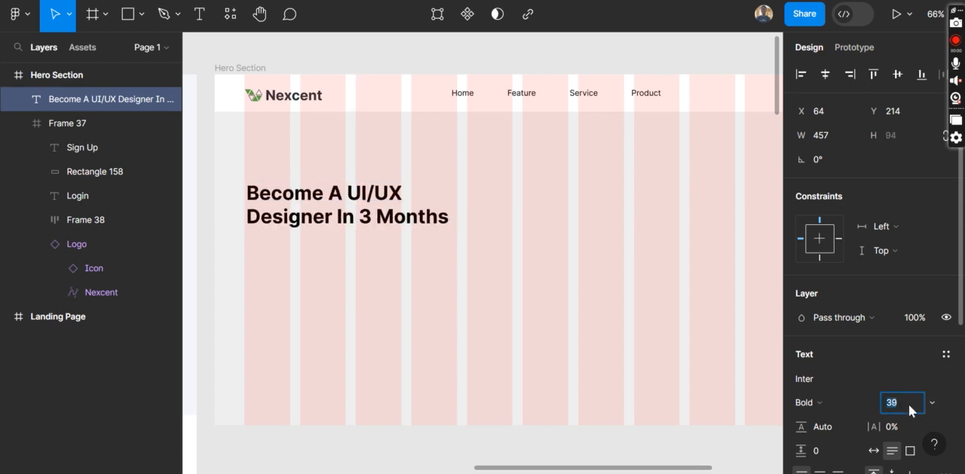
key(Up)
key(Up)
key(Up)
key(Up)
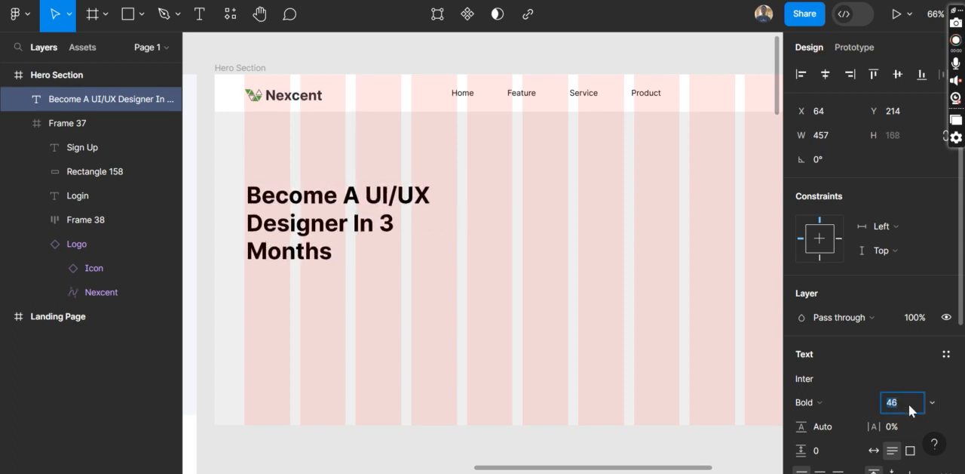
key(Up)
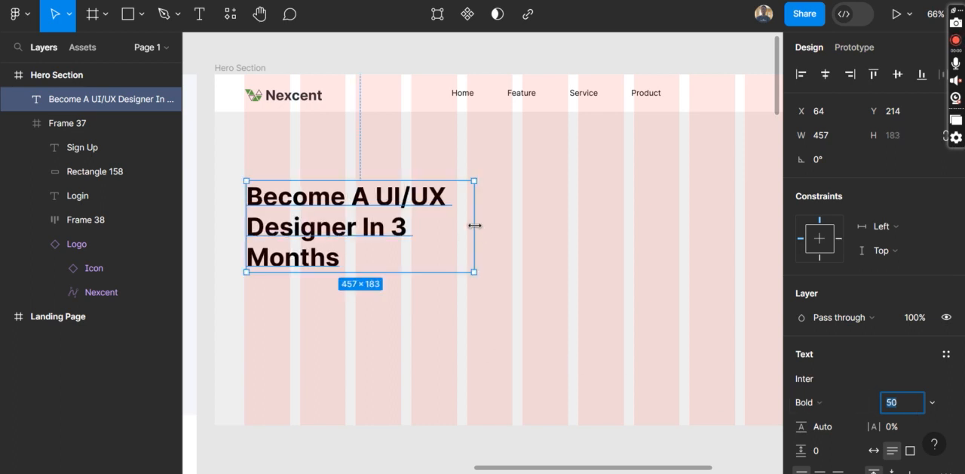
drag(474, 225, 568, 218)
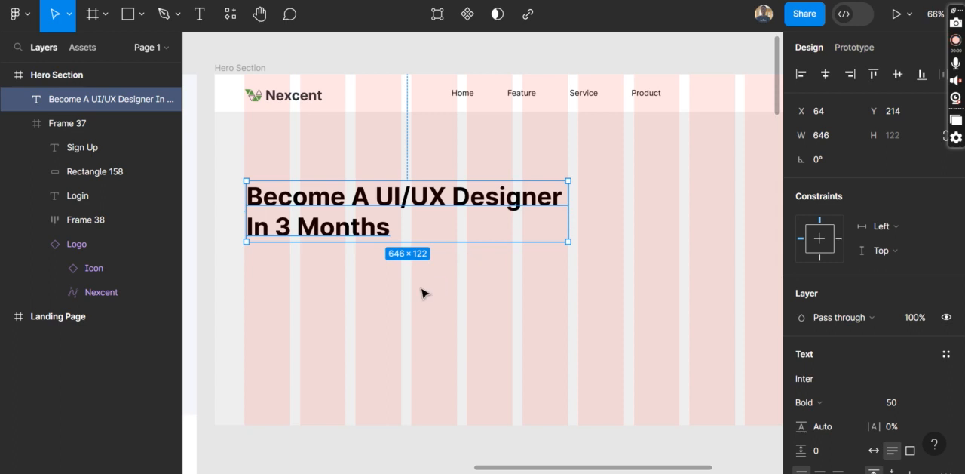
Centre the Home, Feature, Service and Product links group horizontally within the Hero Section's navigation bar
scroll(423, 293, left, 10)
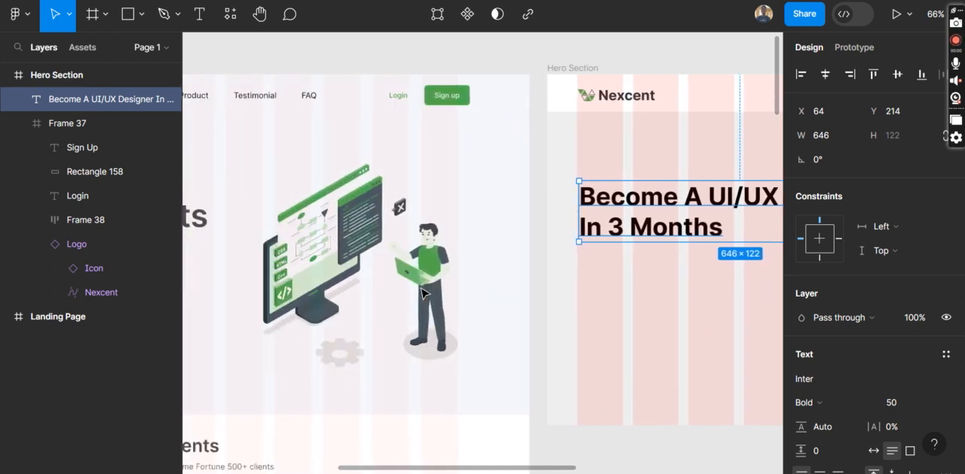
scroll(389, 274, left, 5)
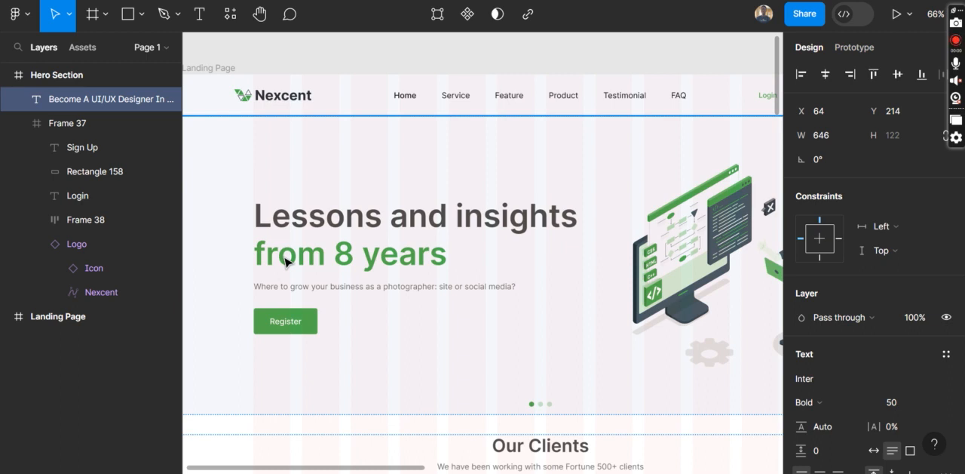
scroll(286, 262, right, 15)
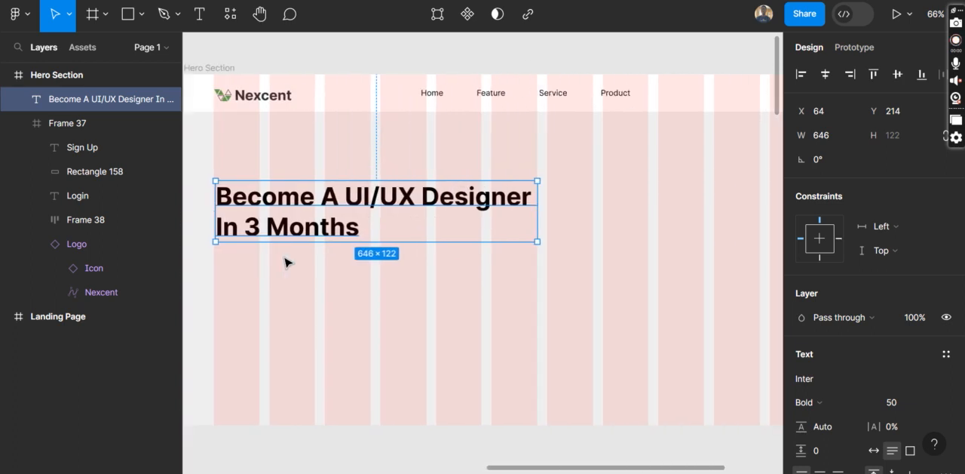
scroll(286, 261, right, 5)
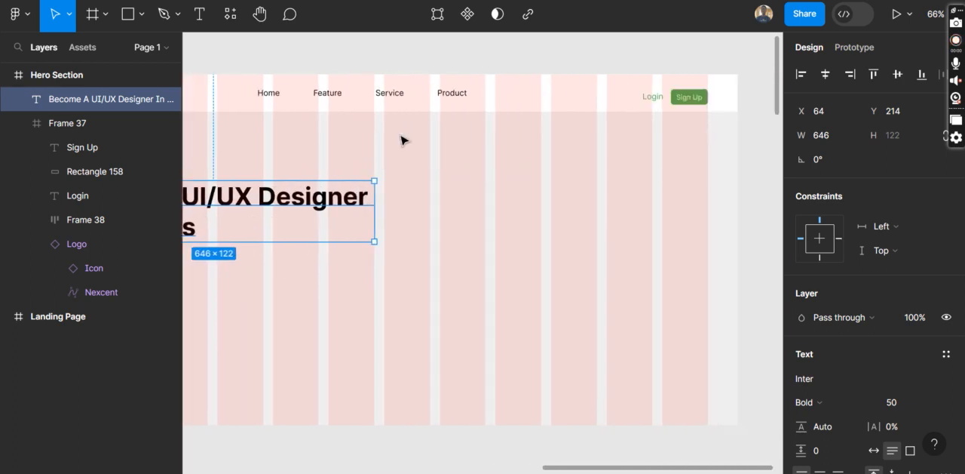
click(369, 94)
click(368, 95)
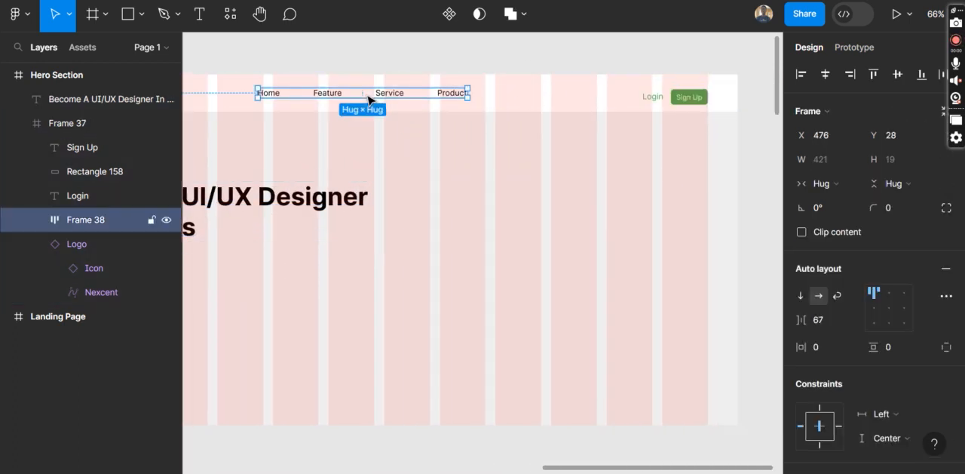
click(829, 78)
Color only the words "In 3 Months" in the hero heading with the green document color 4CAF4F
scroll(427, 204, left, 7)
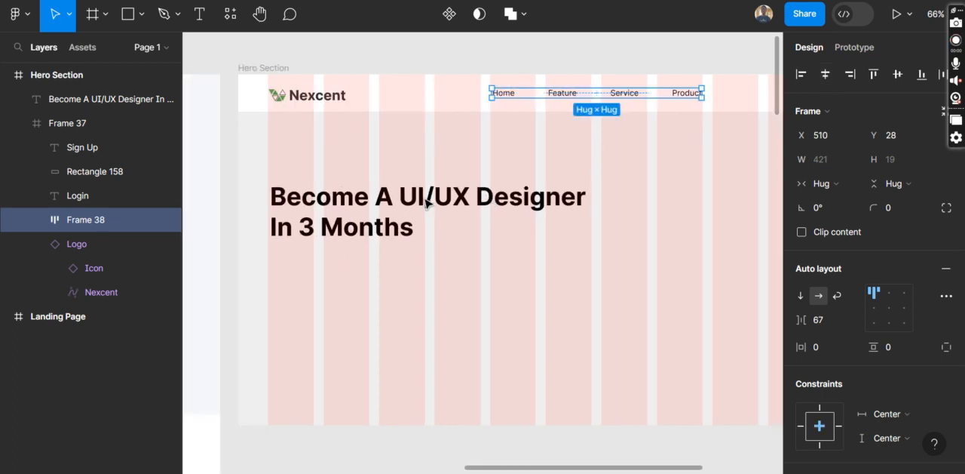
double_click(422, 226)
click(422, 229)
drag(423, 228, 269, 222)
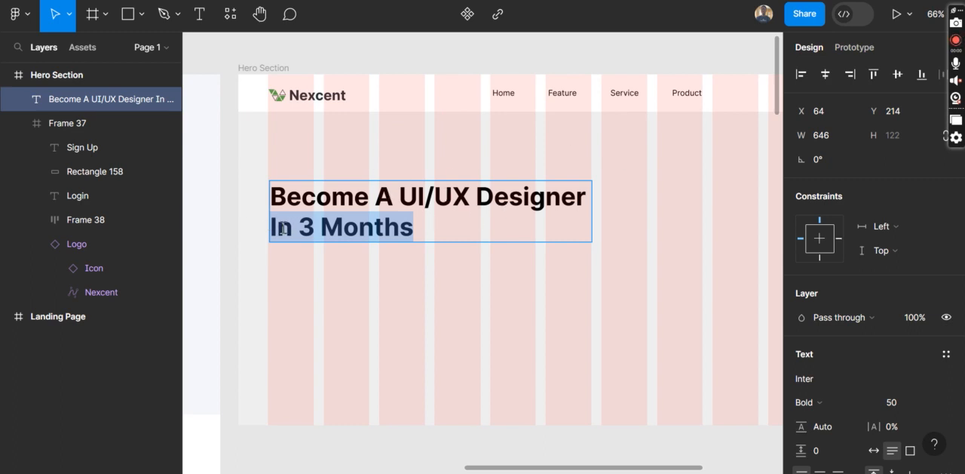
scroll(911, 315, down, 5)
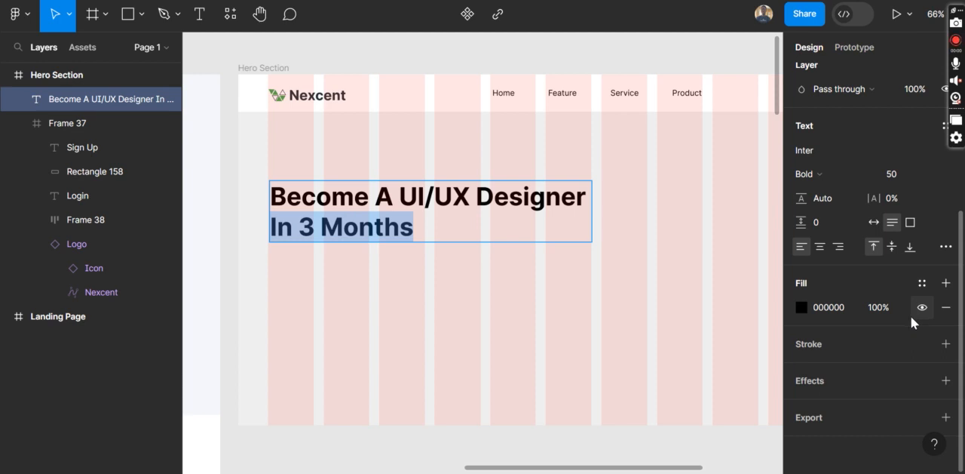
click(801, 307)
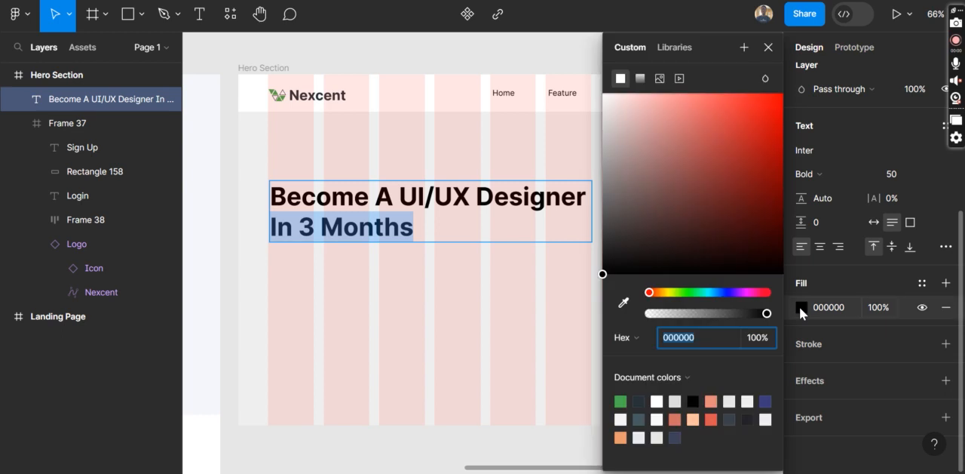
click(621, 400)
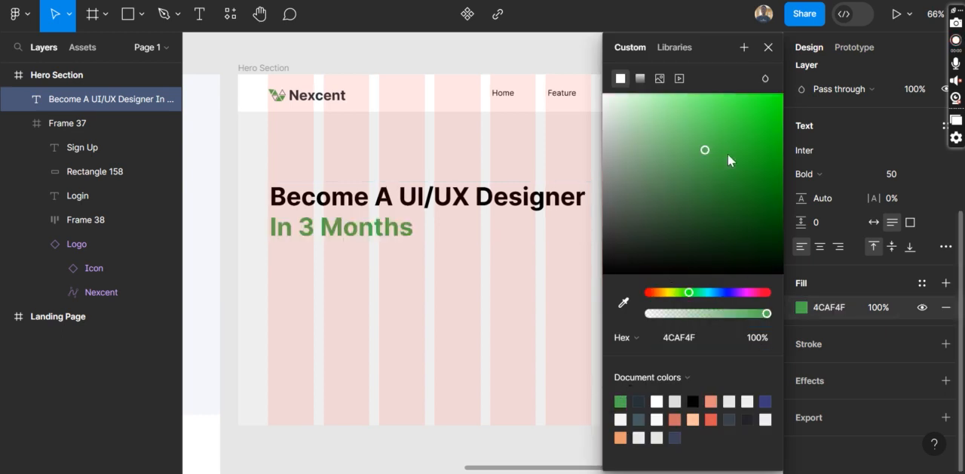
Try other shades and hues on "In 3 Months", restore the green 4CAF4F fill and deselect the heading
mouse_move(705, 150)
mouse_down()
mouse_move(708, 137)
mouse_move(758, 130)
mouse_move(752, 142)
mouse_move(698, 148)
mouse_up()
drag(689, 293, 742, 292)
click(620, 401)
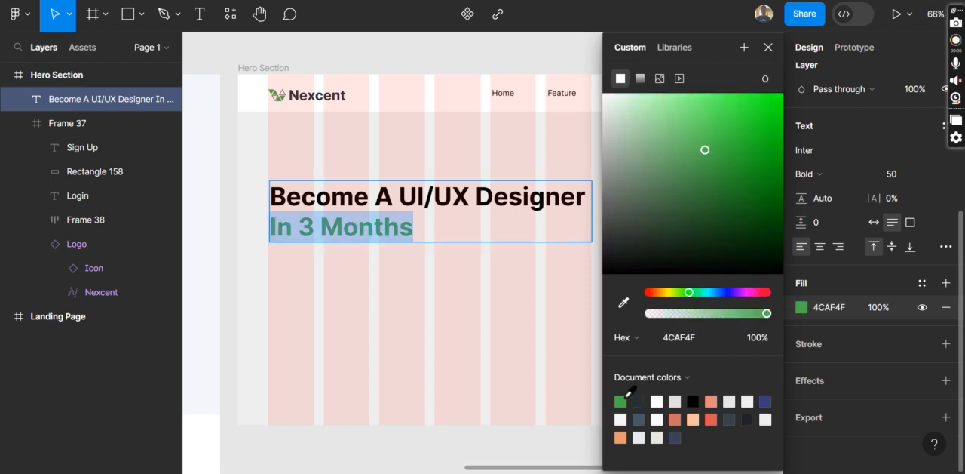
key(Escape)
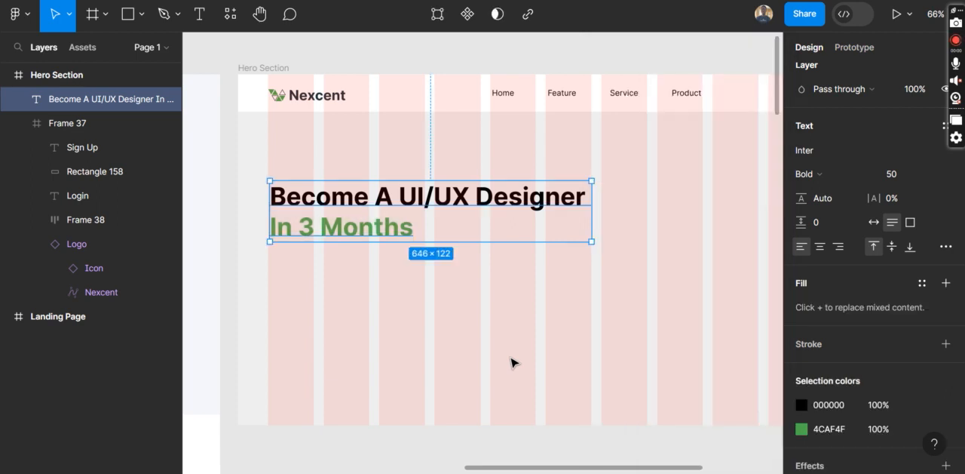
key(Escape)
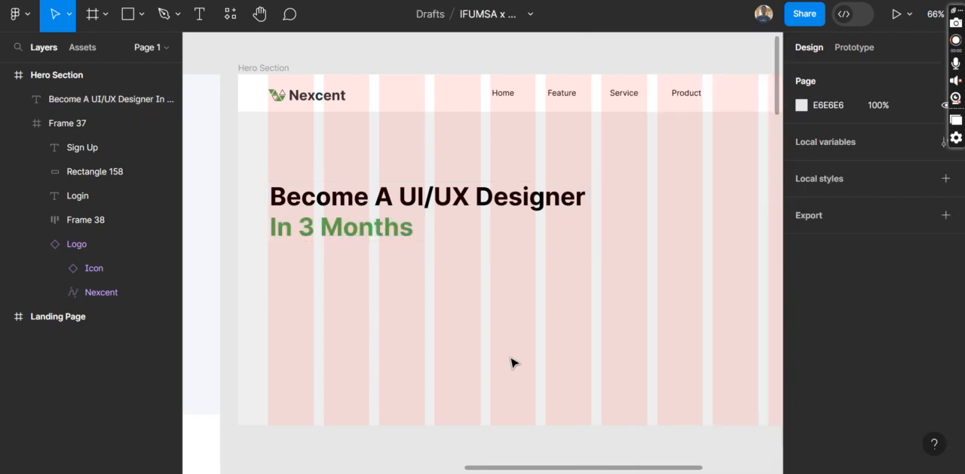
Copy the supporting line "Where to grow your business as a photographer: site or social media?" from the Landing Page's hero
scroll(510, 363, left, 10)
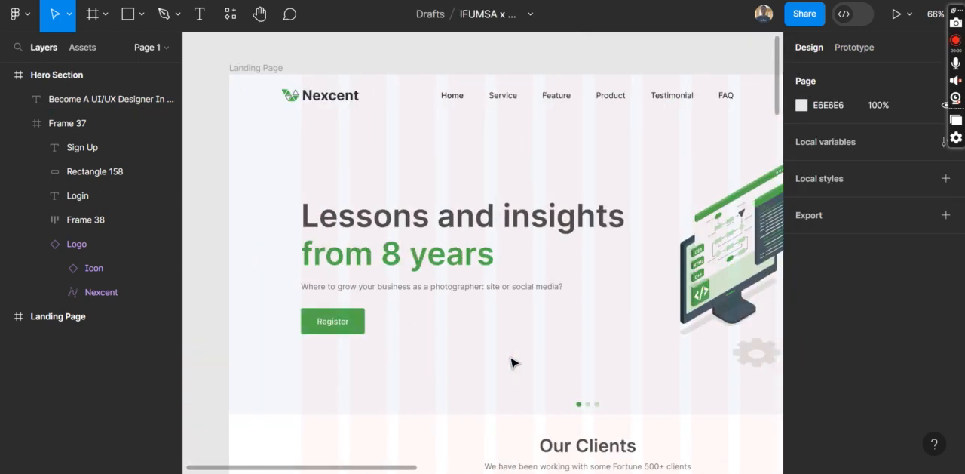
click(452, 294)
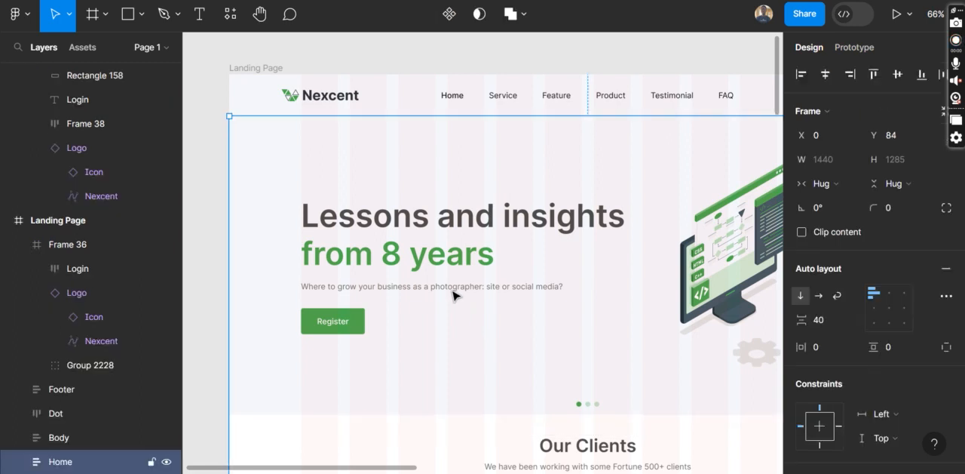
double_click(453, 293)
double_click(452, 290)
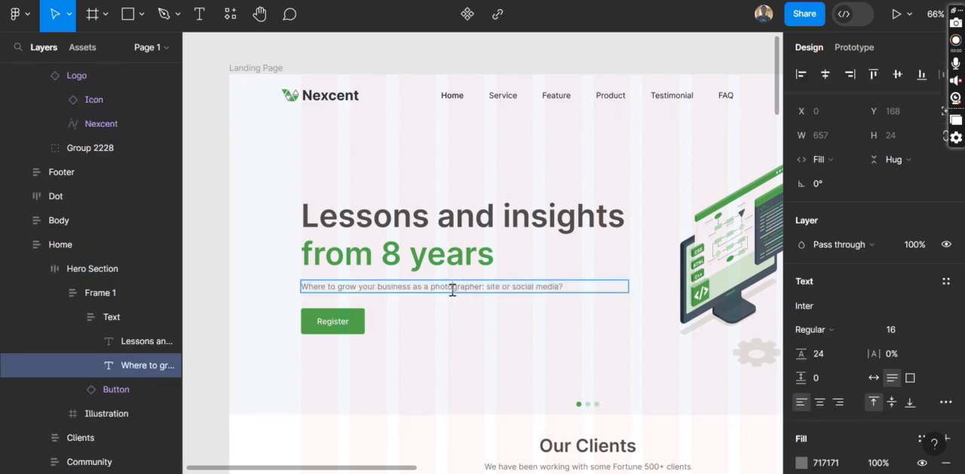
triple_click(452, 290)
key(ctrl+c)
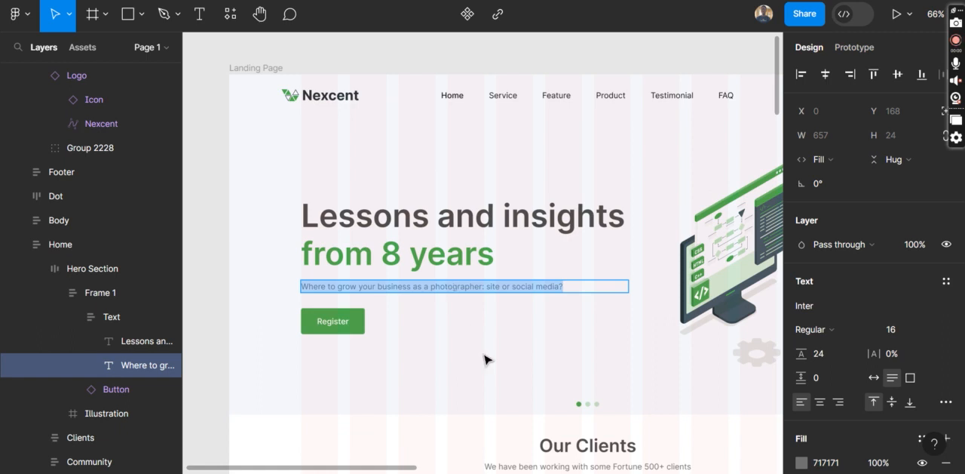
key(Escape)
Paste the copied supporting line as a new text layer beneath the Hero Section heading, starting at X 64, Y 376
scroll(485, 360, right, 7)
scroll(485, 359, right, 4)
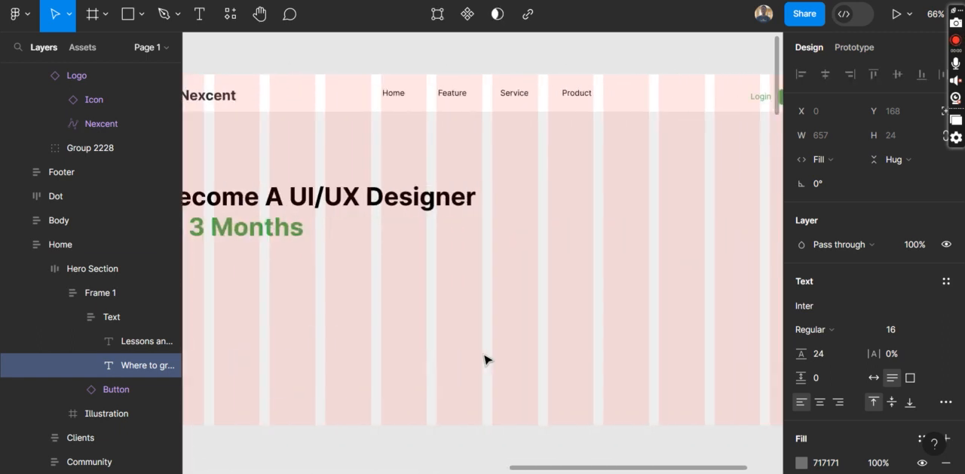
scroll(485, 360, left, 2)
scroll(485, 360, right, 5)
scroll(485, 360, left, 5)
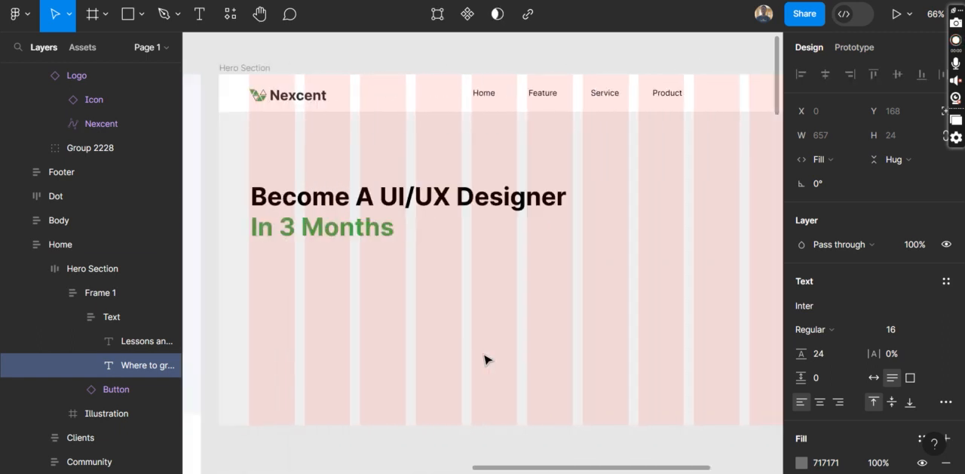
scroll(485, 360, right, 1)
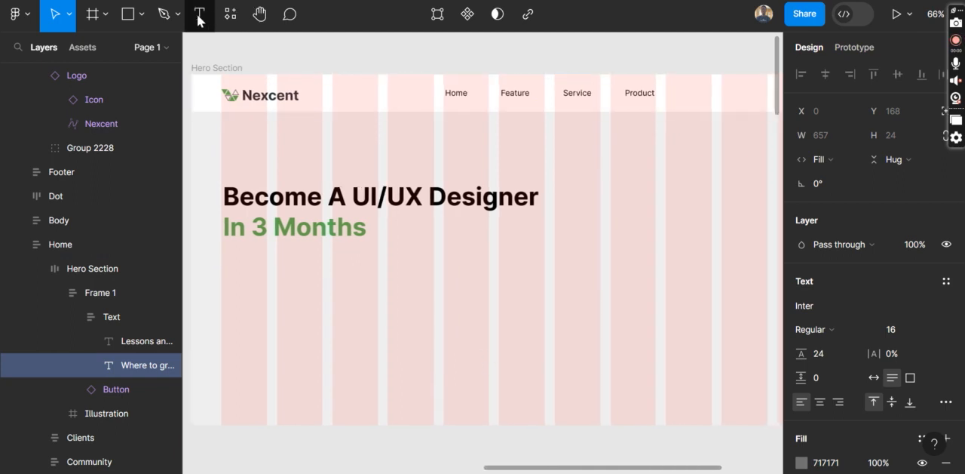
click(200, 20)
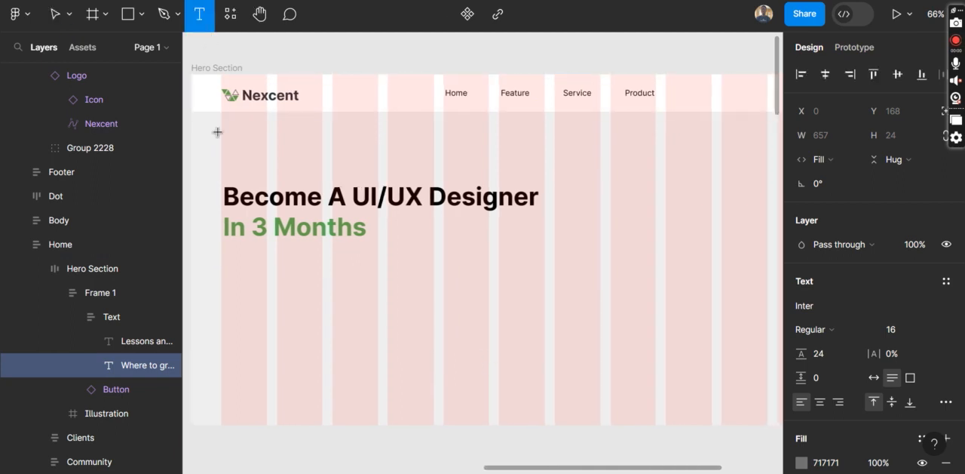
click(223, 262)
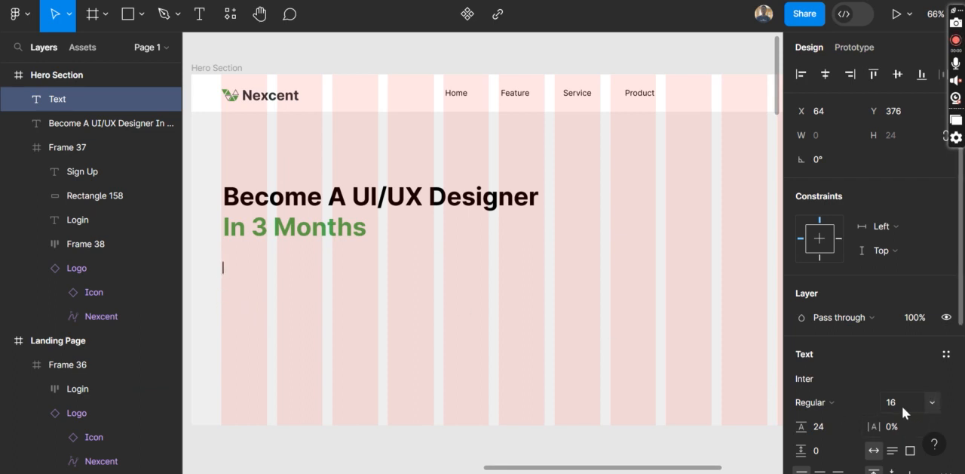
key(ctrl+v)
key(Escape)
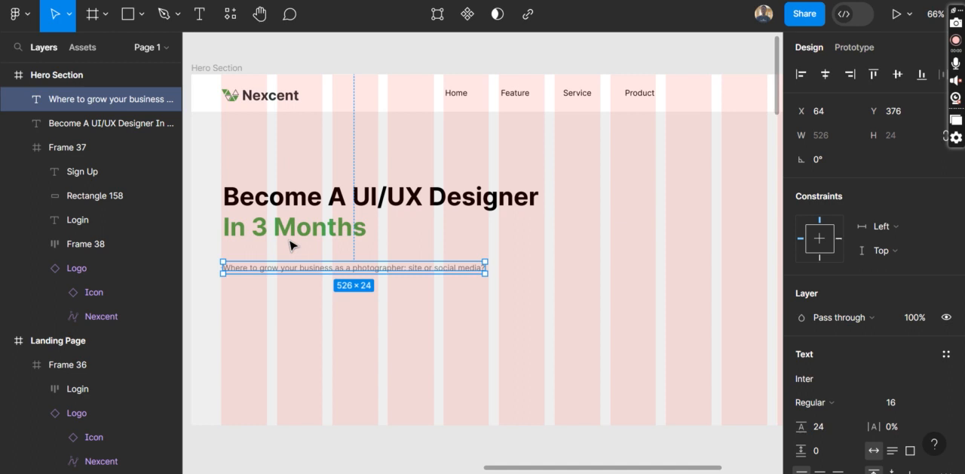
Nudge the supporting line up to Y 359, closer to the heading, and deselect it
key(Up)
key(Up)
key(Up)
key(Up)
key(Up)
key(Up)
key(Up)
key(Up)
key(Up)
key(Up)
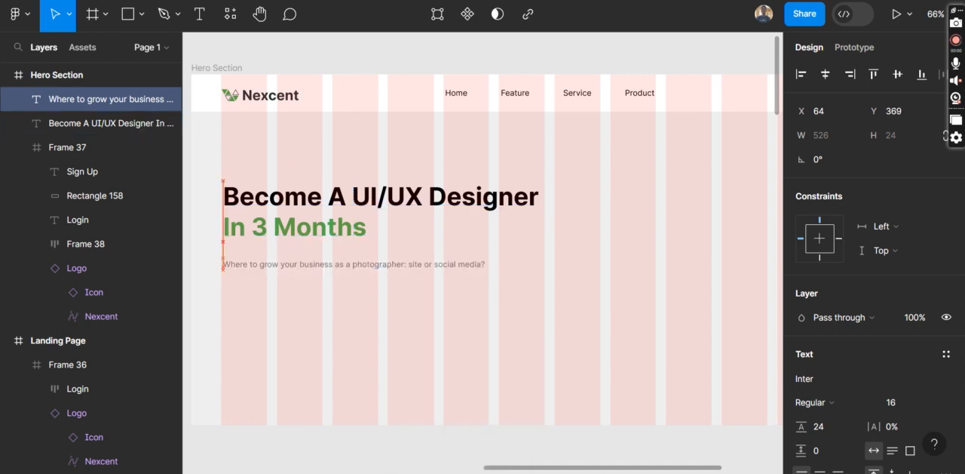
key(Up)
key(Up)
key(Up)
key(Up)
key(Up)
key(Up)
key(Up)
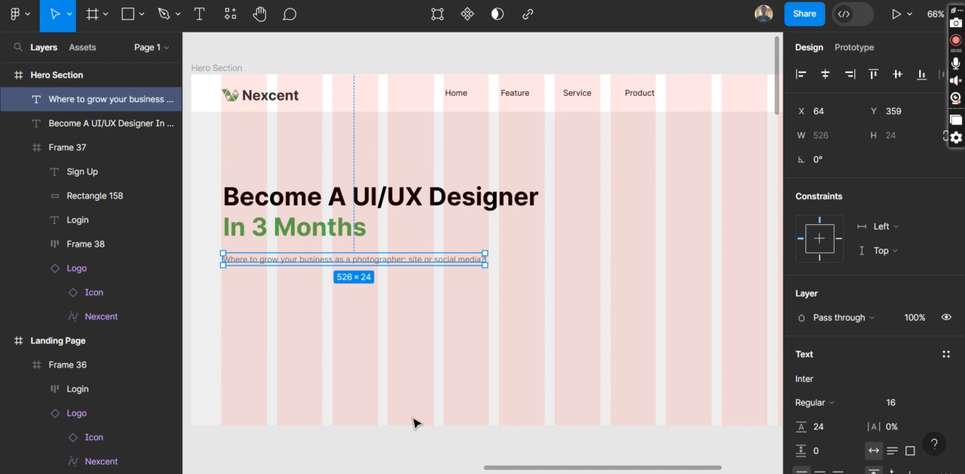
click(401, 402)
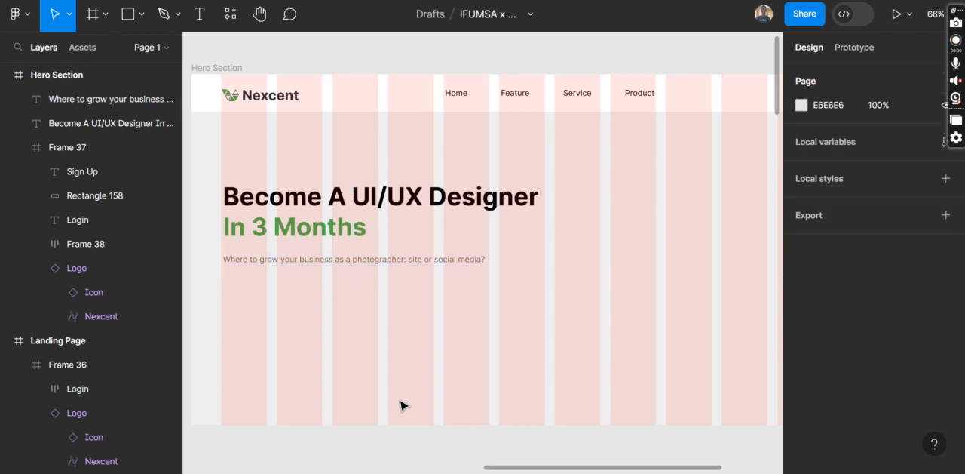
Draw a rectangle about 159 × 59 beneath the Hero Section's supporting line, at about X 60, Y 404, as the Register button's base
scroll(400, 405, left, 10)
scroll(400, 405, left, 5)
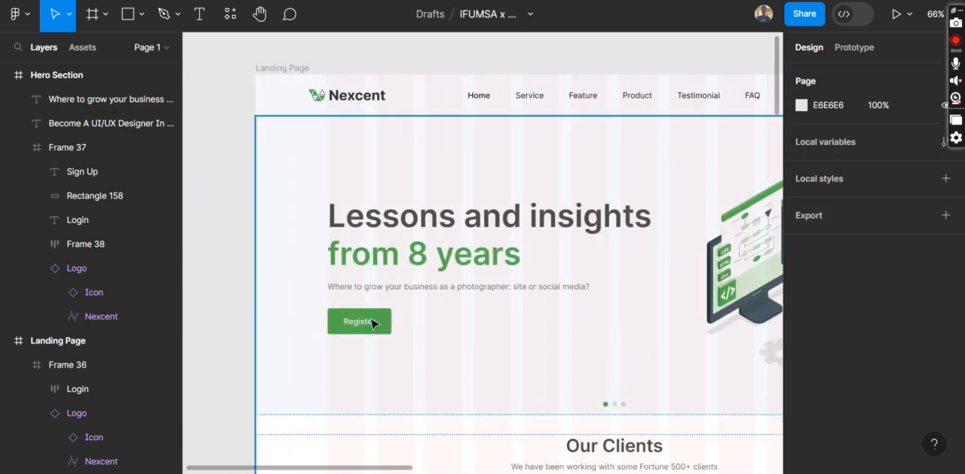
scroll(437, 318, right, 15)
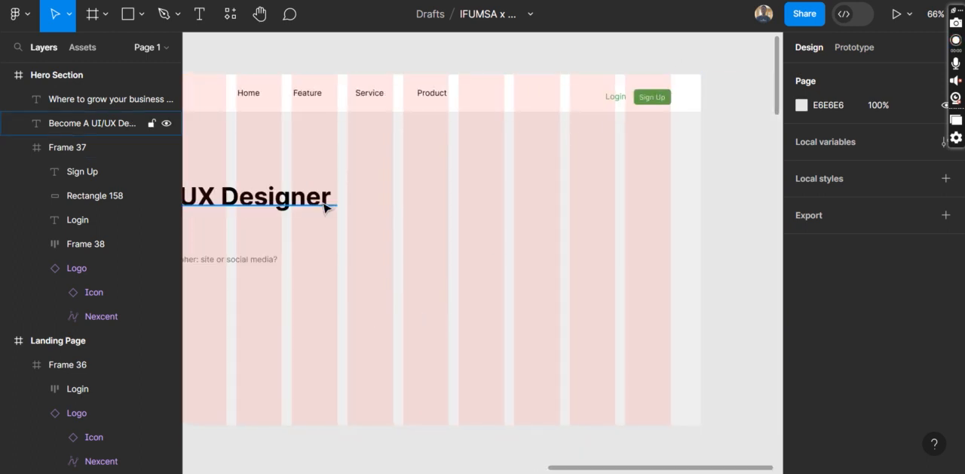
scroll(326, 206, left, 10)
scroll(326, 208, down, 4)
scroll(324, 209, up, 5)
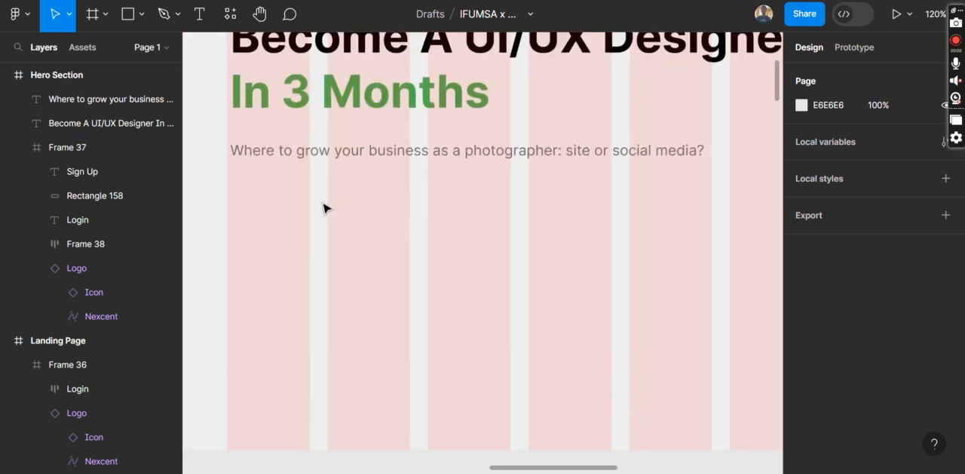
key(r)
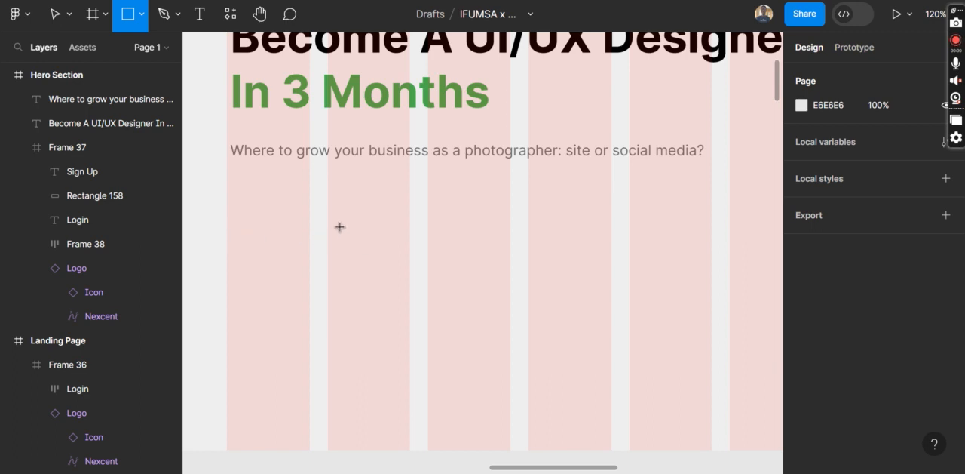
mouse_move(227, 179)
mouse_down()
mouse_move(224, 230)
mouse_move(300, 244)
mouse_move(370, 233)
mouse_up()
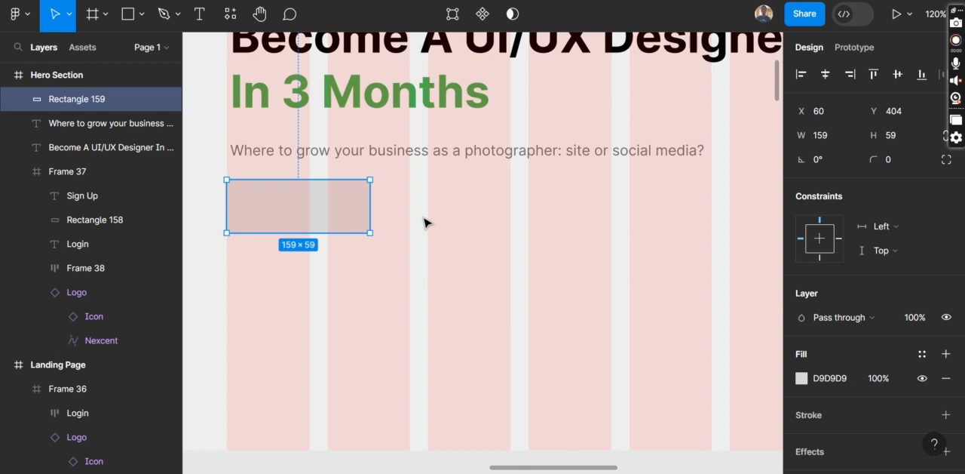
Fill the button rectangle with the heading's green 4CAF4F, set its corner radius to 6 and deselect it
key(i)
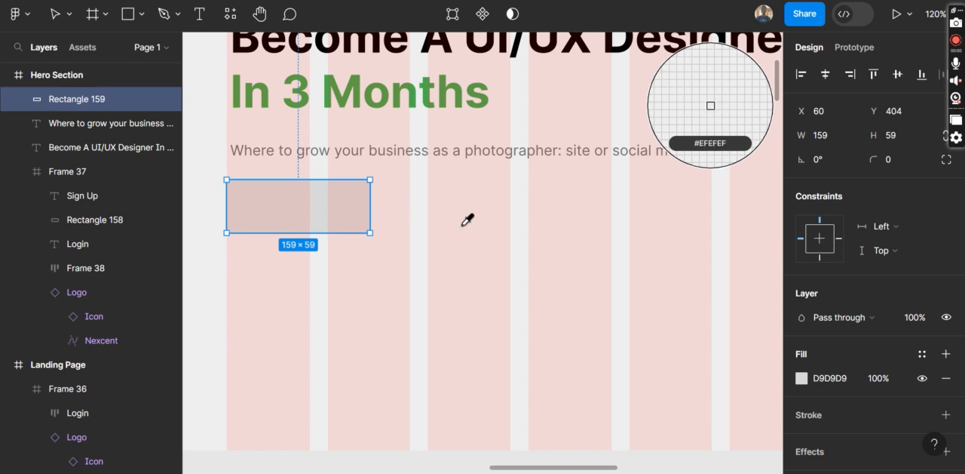
click(400, 84)
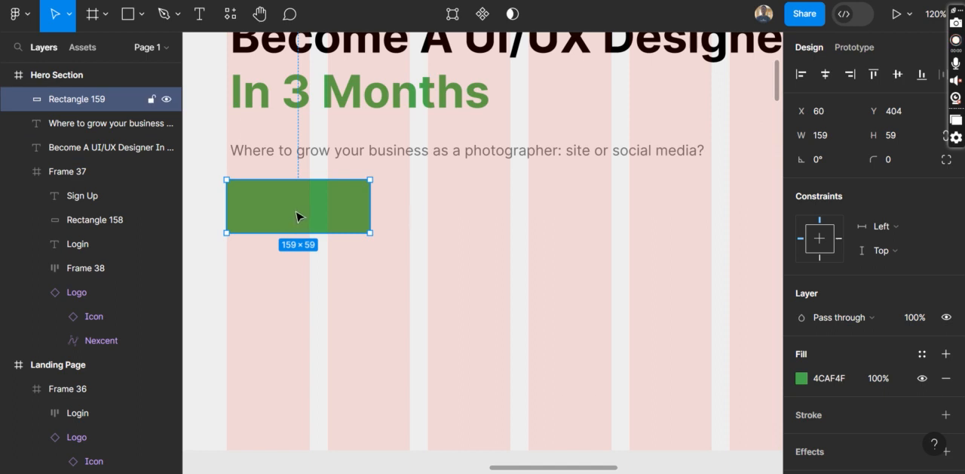
click(906, 159)
click(425, 261)
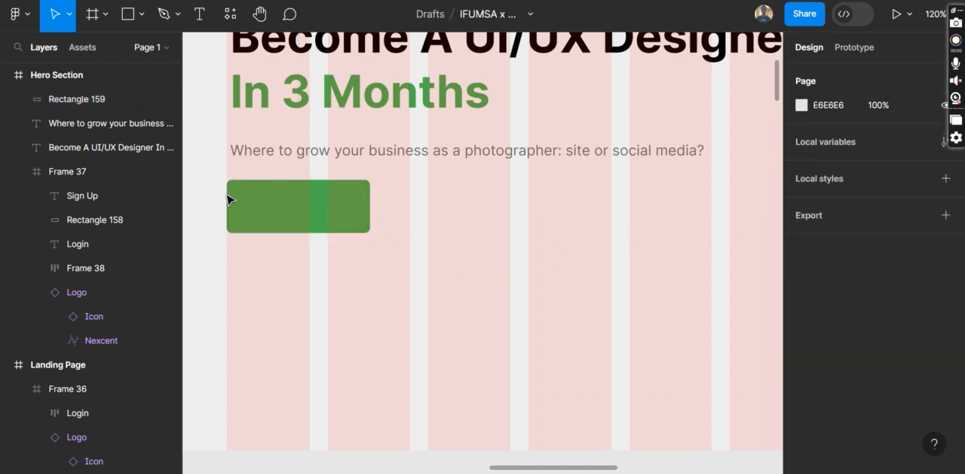
Add the text label "REGISTER" on the green button rectangle
key(t)
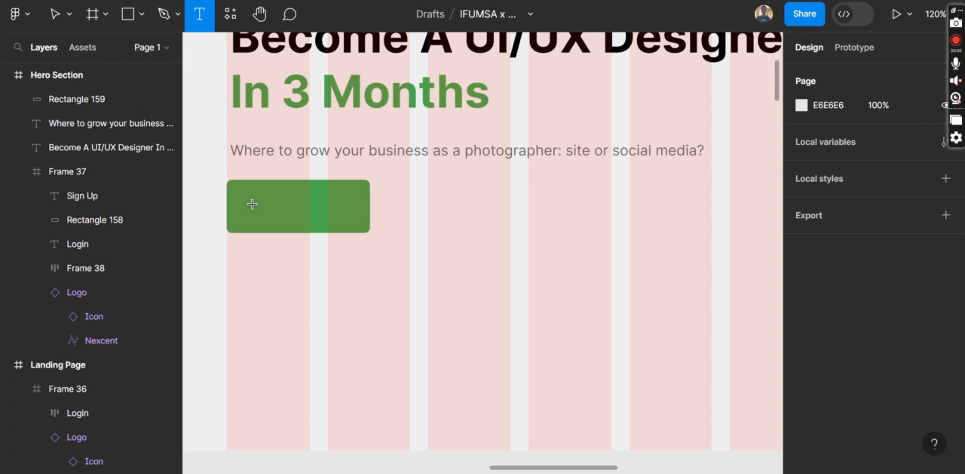
click(251, 204)
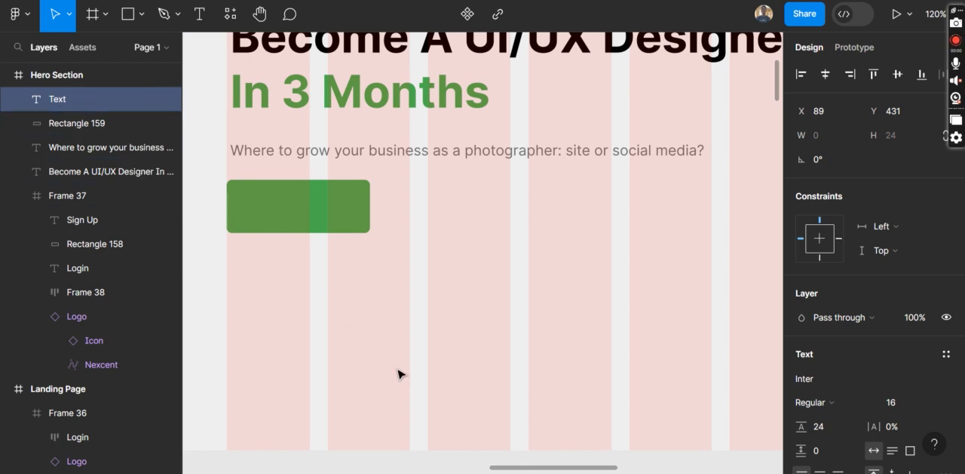
text(RE)
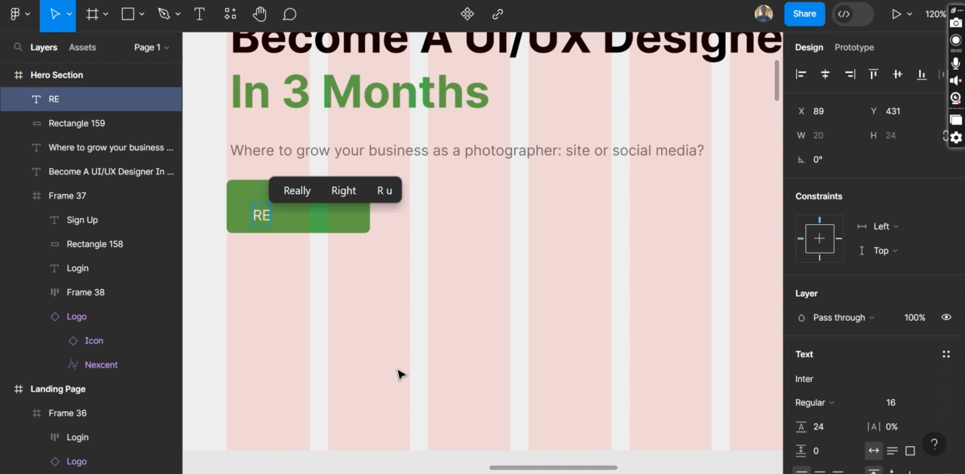
text(GIS)
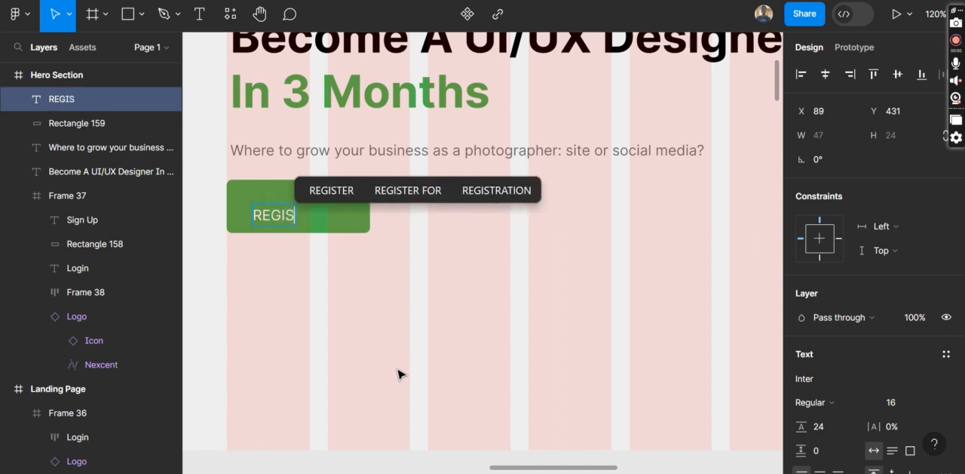
text(TER)
key(Escape)
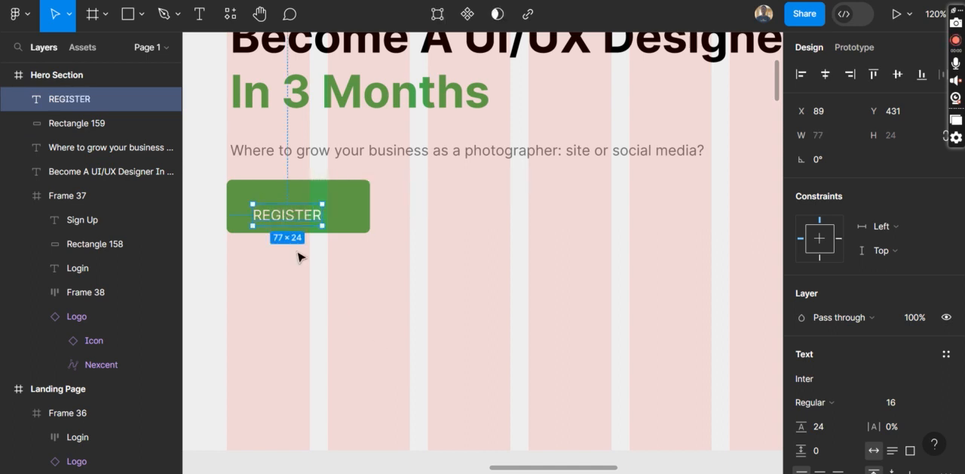
Centre the REGISTER label vertically and horizontally on the green button rectangle, then deselect both
shift+click(360, 192)
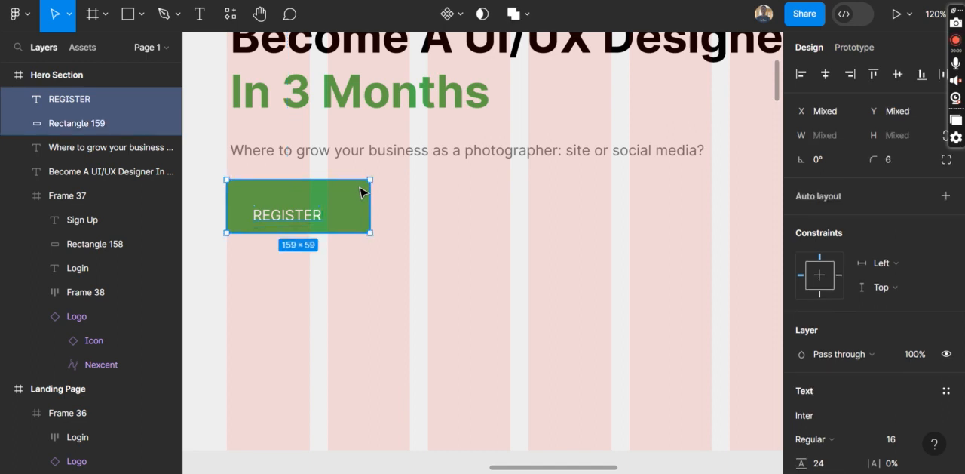
click(475, 344)
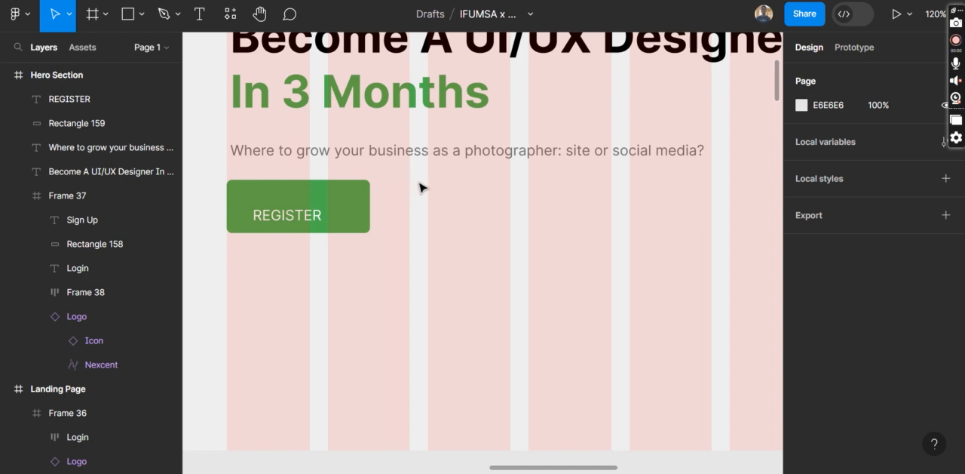
drag(406, 180, 216, 234)
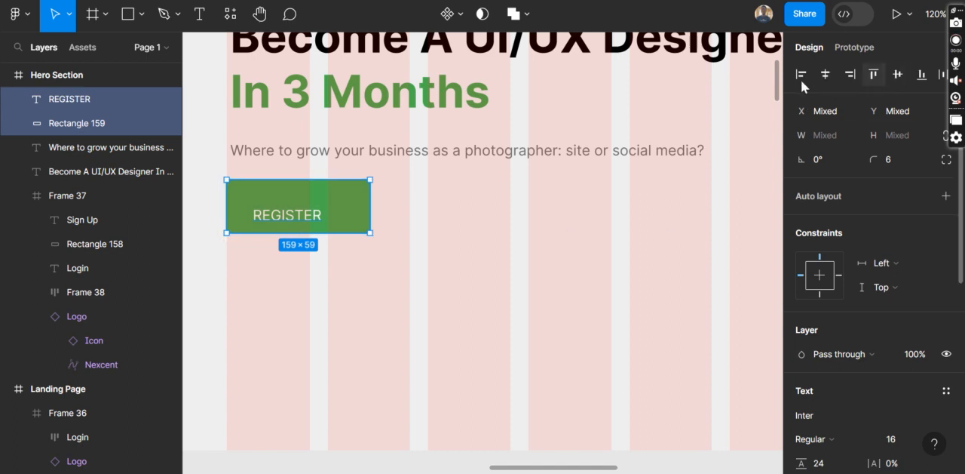
click(901, 74)
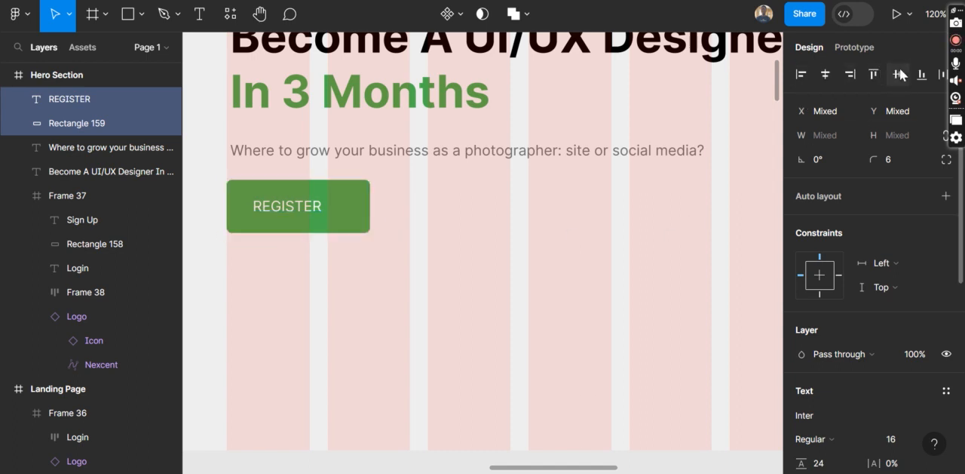
click(826, 74)
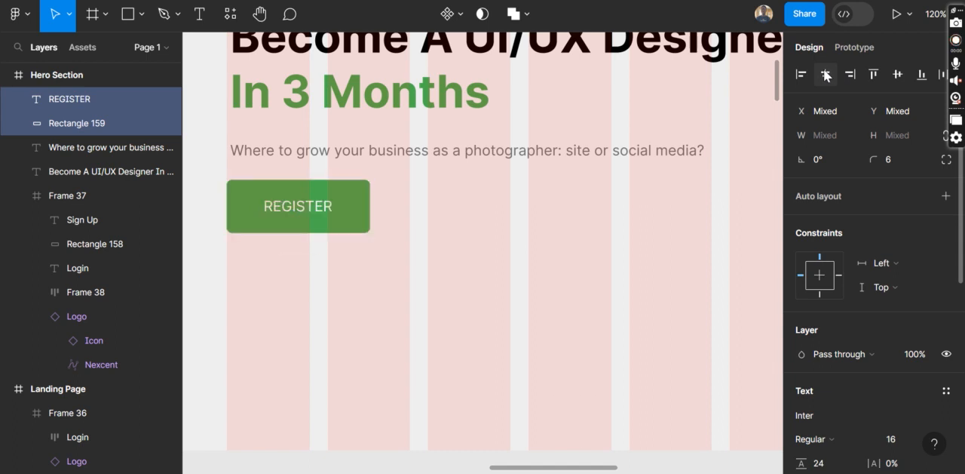
click(453, 287)
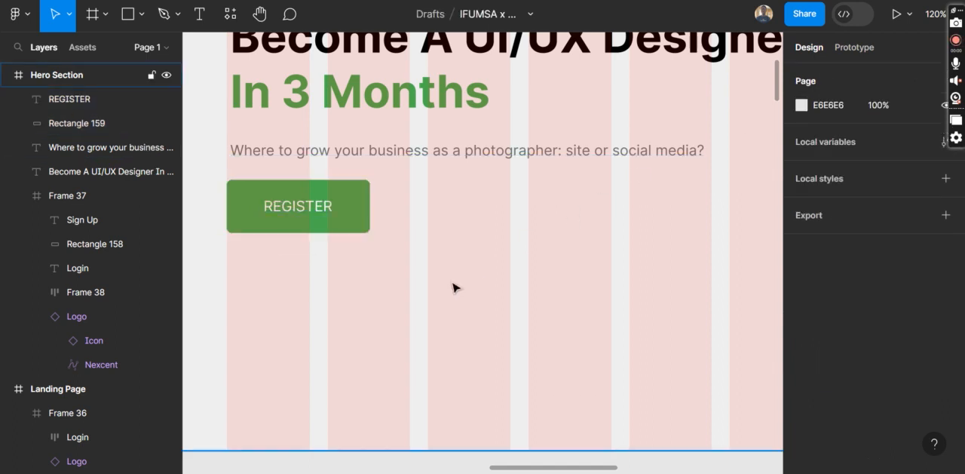
Hide the layout grid and compare the Hero Section's heading, supporting line and button with the Landing Page's hero
key(ctrl+shift+4)
scroll(452, 288, down, 5)
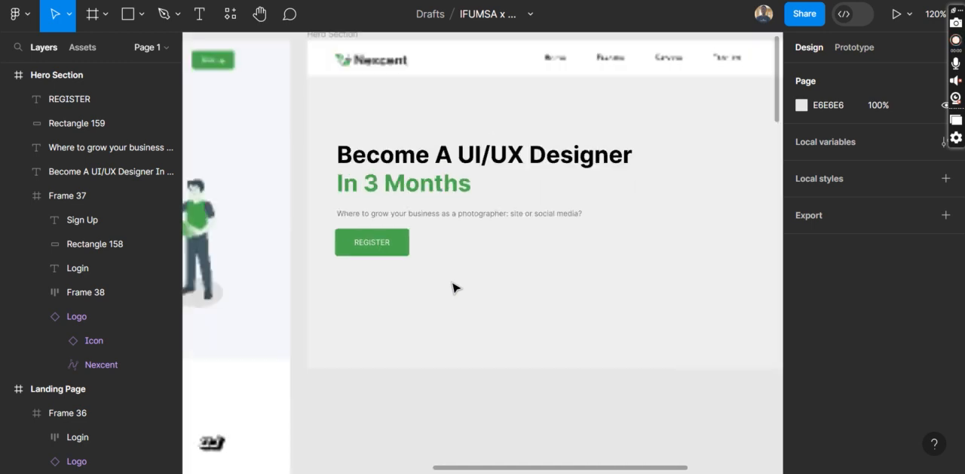
scroll(452, 288, left, 10)
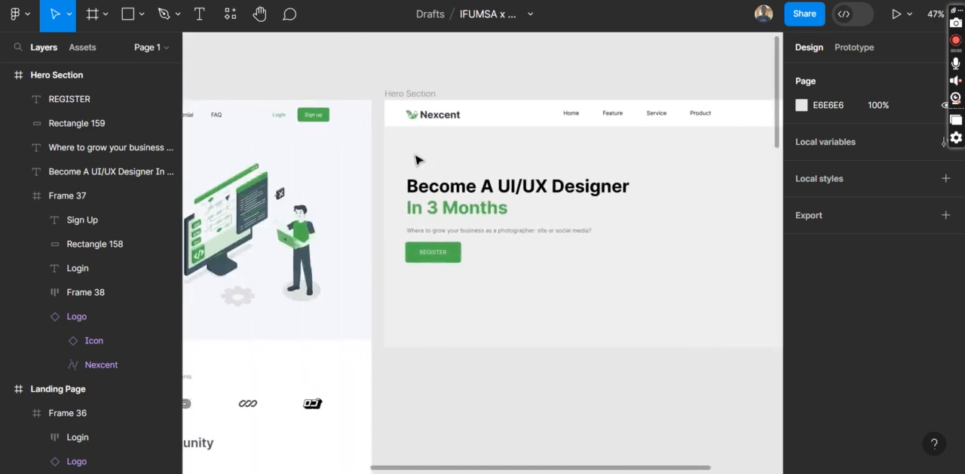
click(405, 101)
click(405, 96)
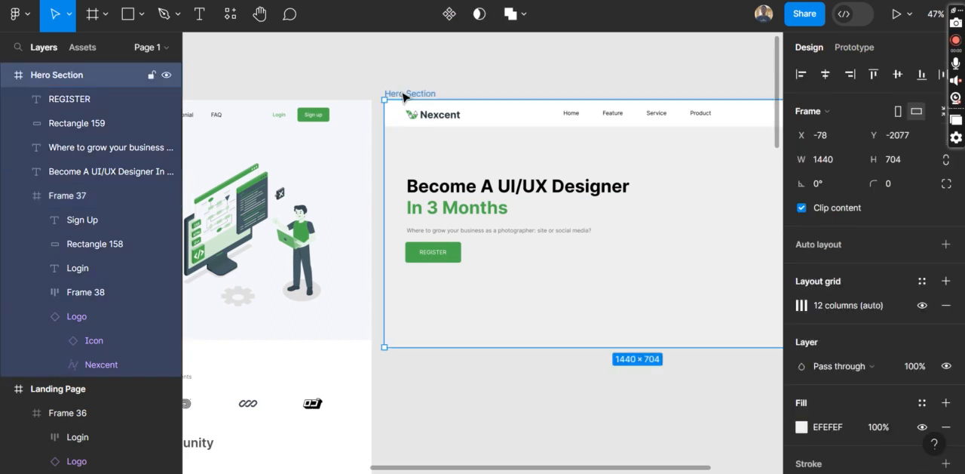
scroll(521, 294, left, 5)
scroll(520, 294, left, 5)
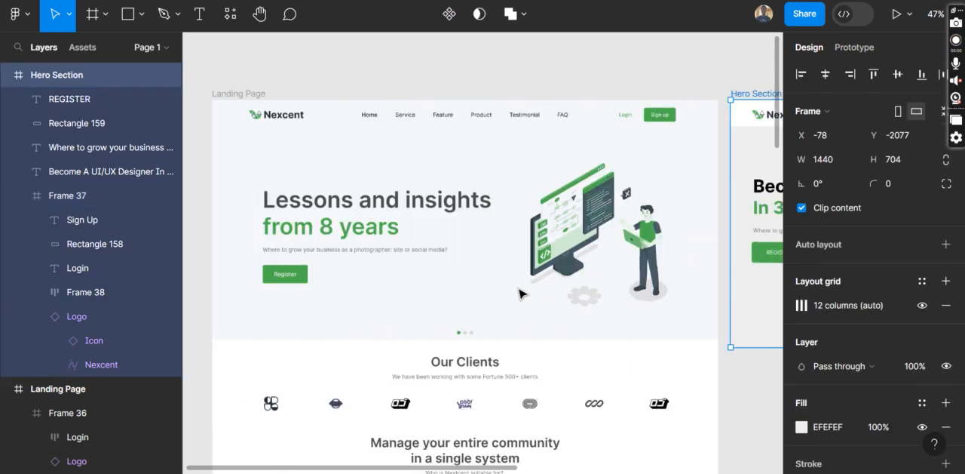
scroll(462, 241, right, 15)
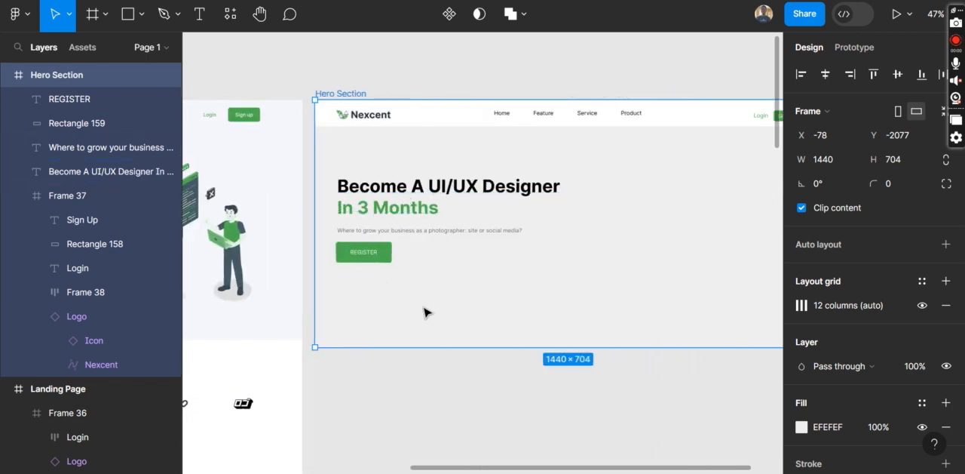
scroll(427, 312, right, 4)
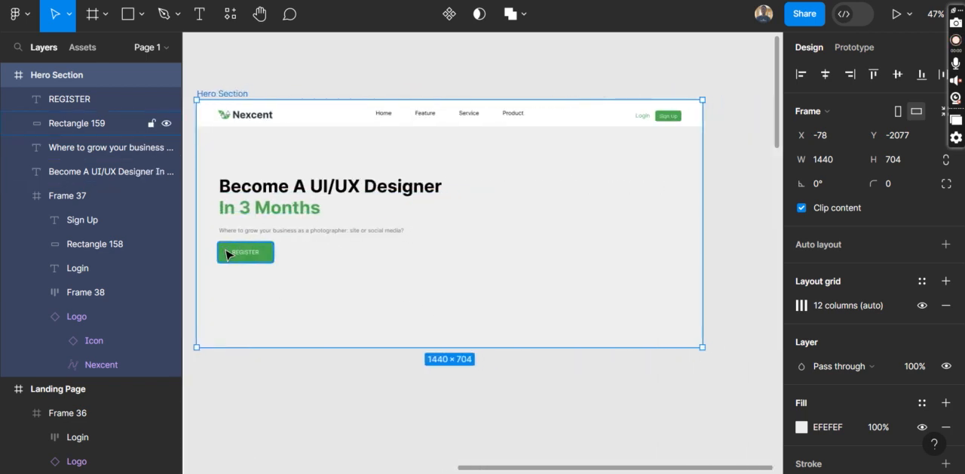
scroll(227, 254, up, 5)
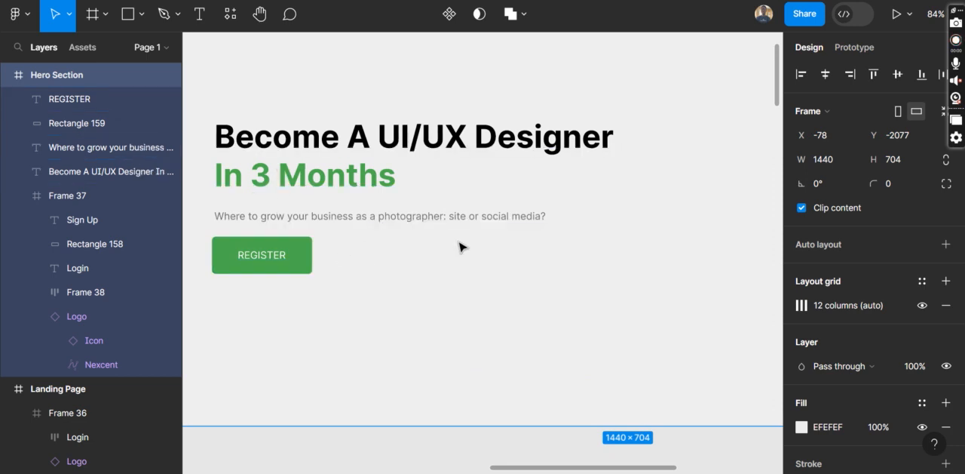
scroll(462, 247, down, 10)
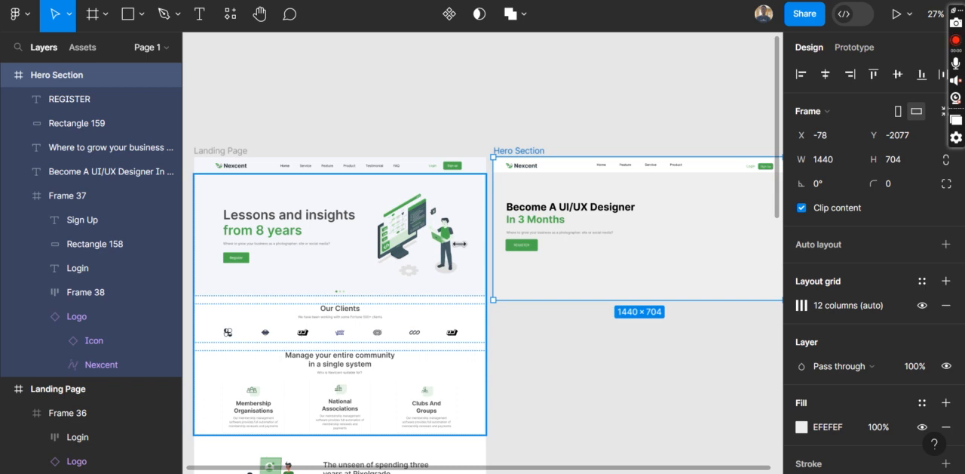
key(shift+2)
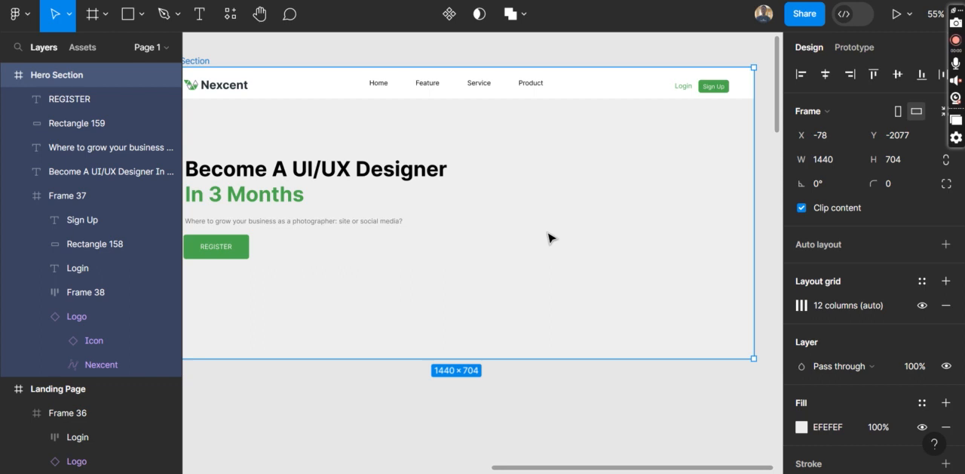
Switch to the Google Meet call in the browser, dismiss the call-ending notice and return to the Figma file
mouse_move(461, 473)
click(378, 425)
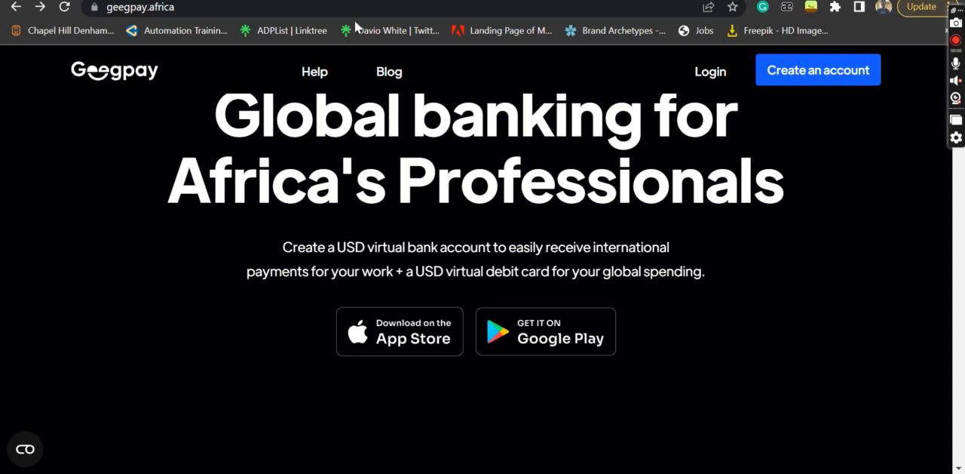
click(369, 0)
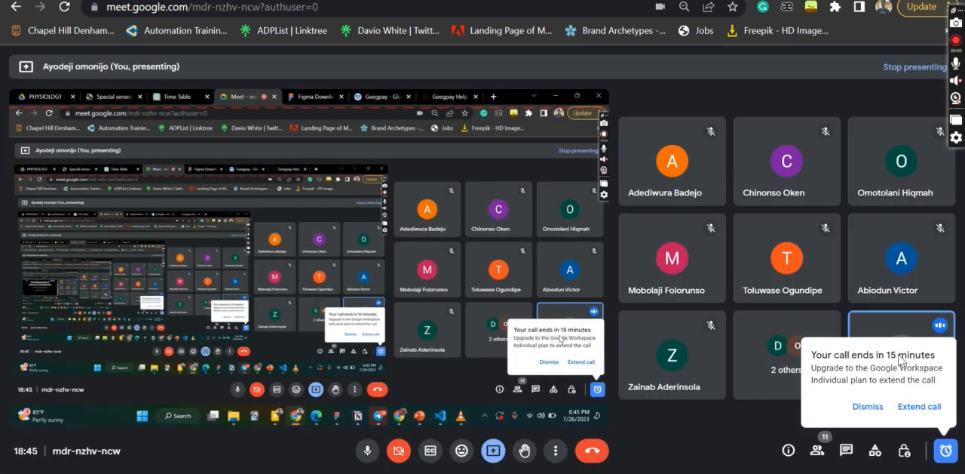
click(854, 407)
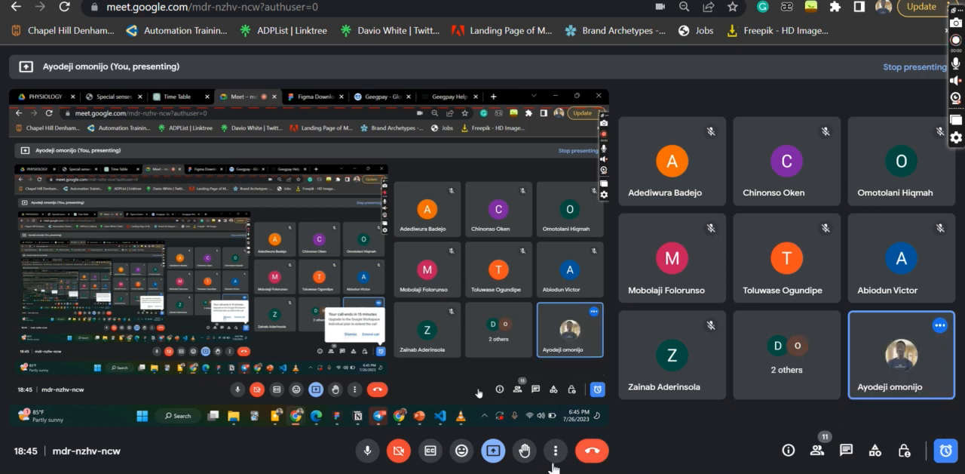
click(527, 473)
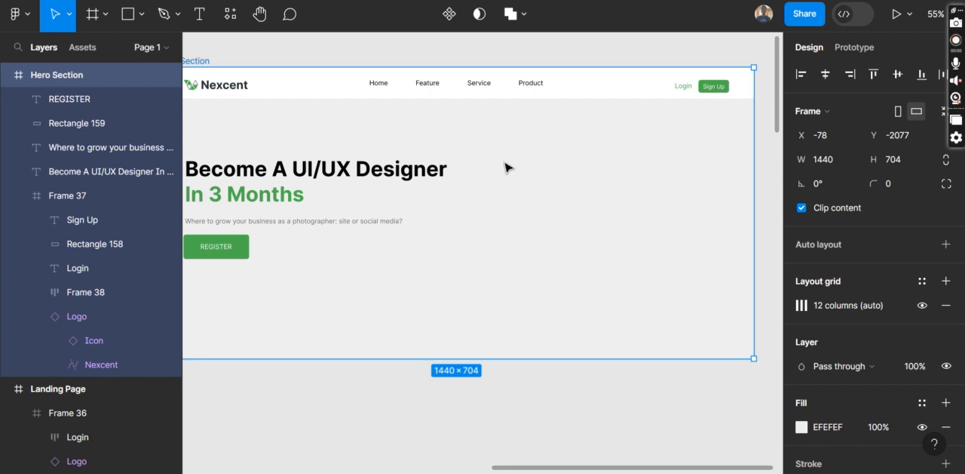
Show the layout grid and draw a frame about 538 × 354 beside the heading, at about X 842, Y 207
key(f)
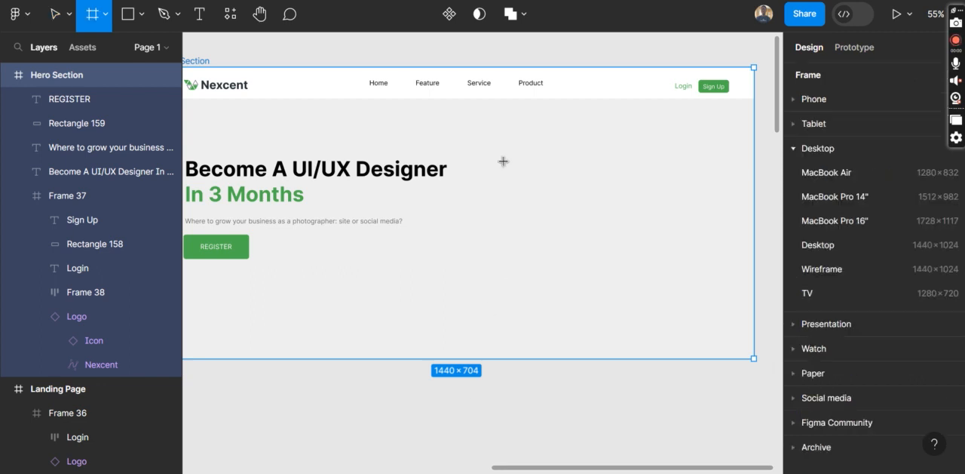
key(ctrl+shift+4)
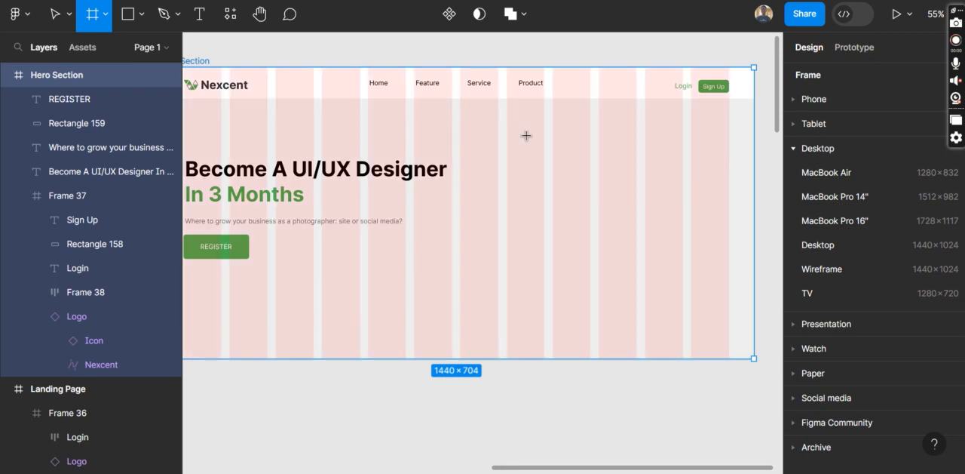
mouse_move(506, 152)
mouse_down()
mouse_move(653, 295)
mouse_move(722, 287)
mouse_move(729, 301)
mouse_up()
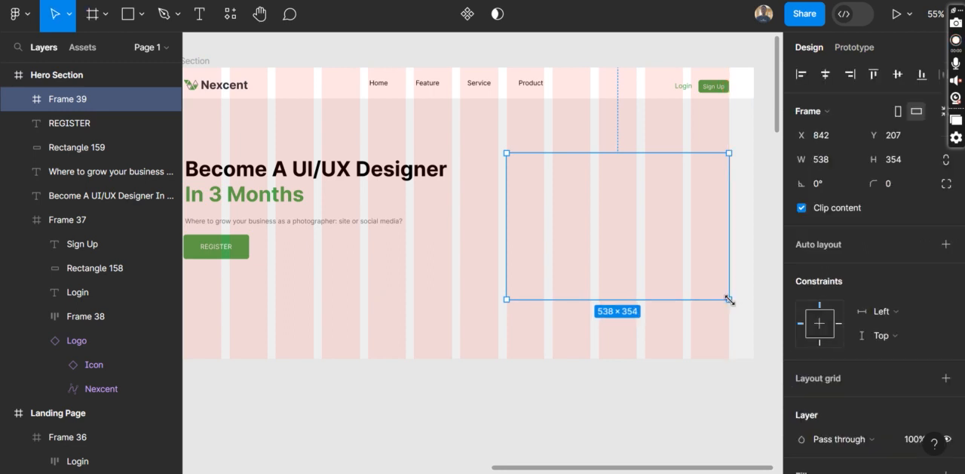
Launch the saved Unsplash plugin for the empty frame beside the heading
right_click(573, 215)
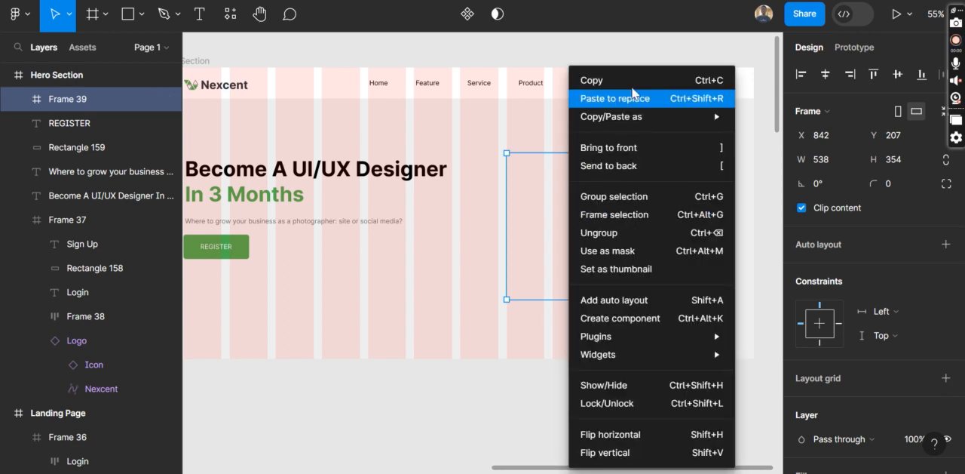
mouse_move(638, 354)
mouse_move(643, 337)
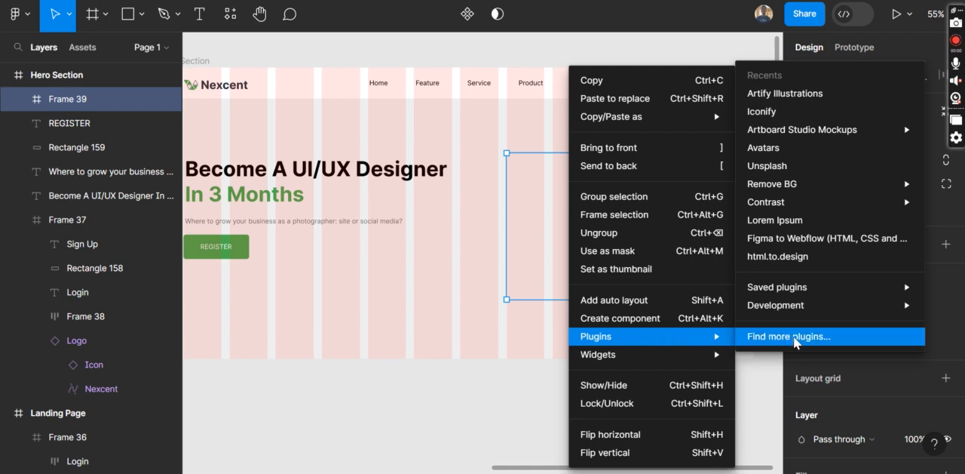
mouse_move(793, 287)
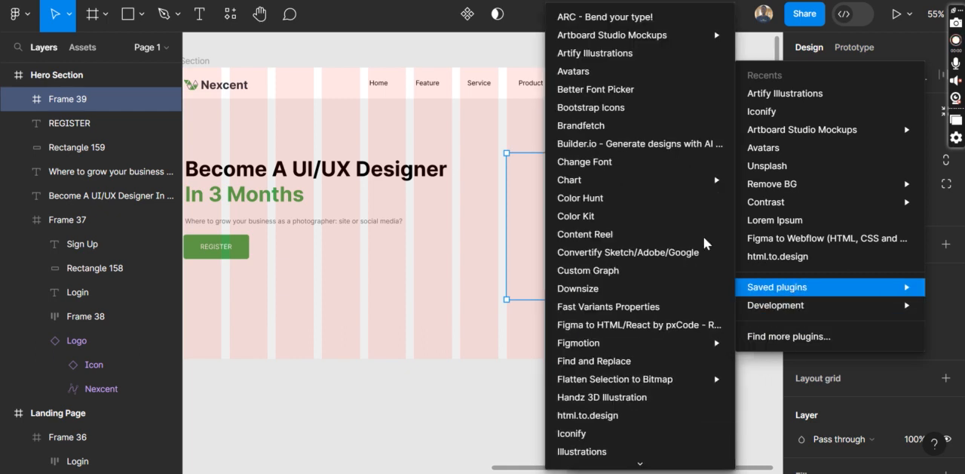
scroll(611, 227, down, 5)
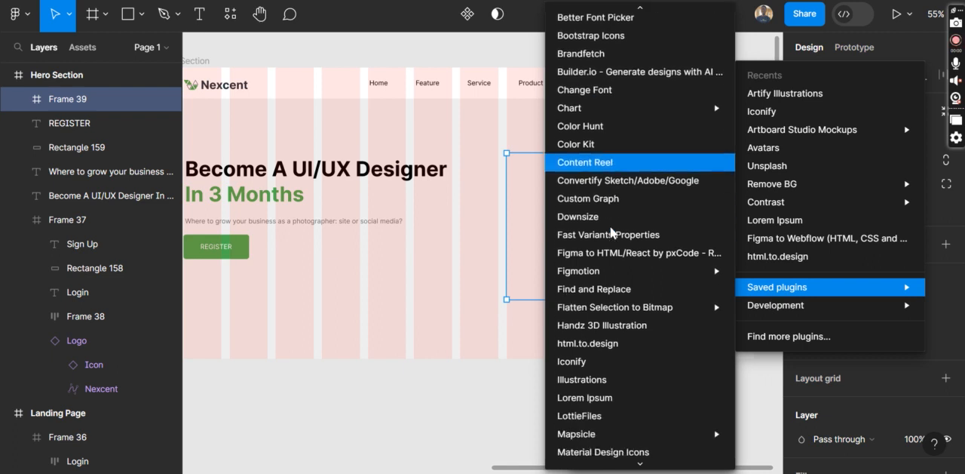
mouse_move(610, 223)
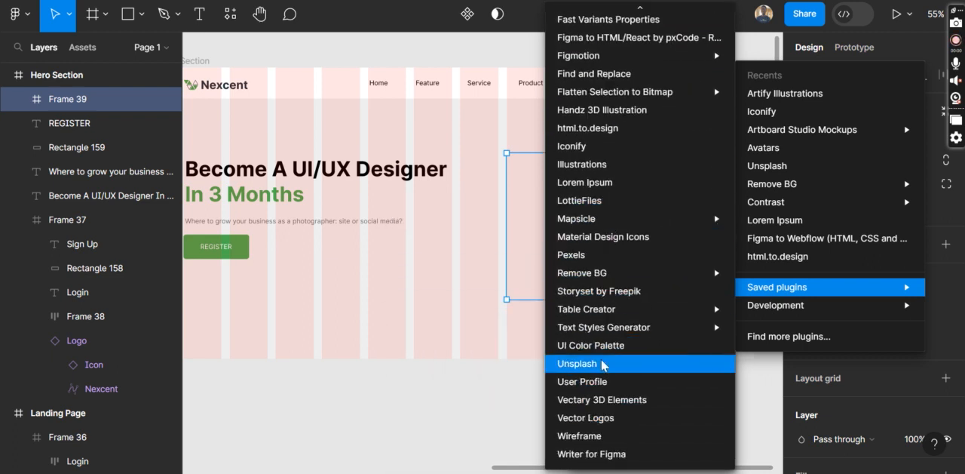
click(578, 364)
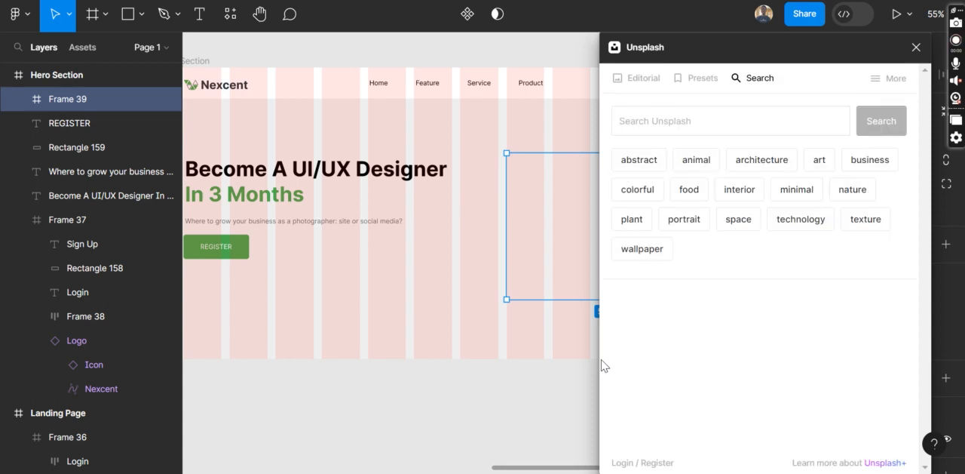
Search Unsplash for "Designer" photos
click(660, 121)
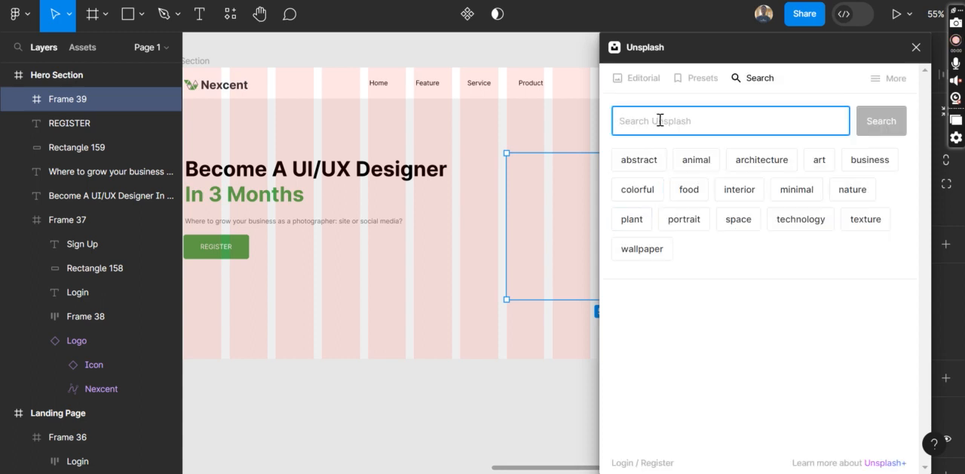
text(Designer)
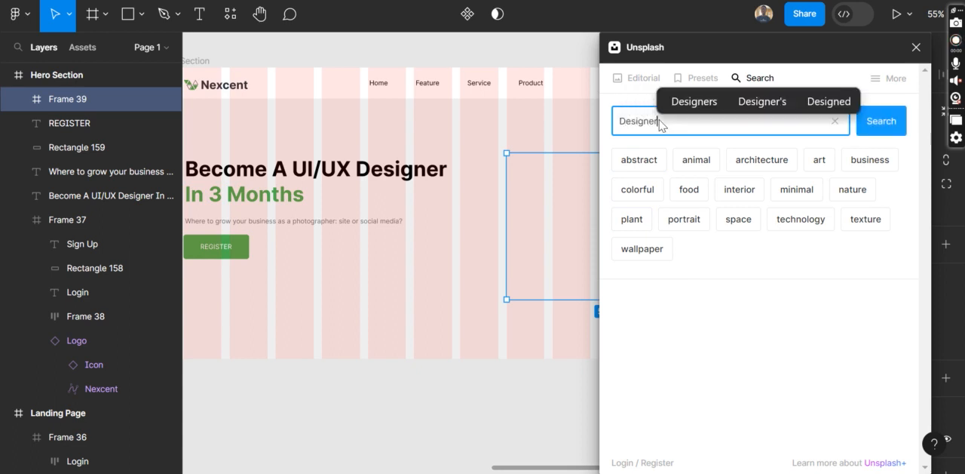
key(Return)
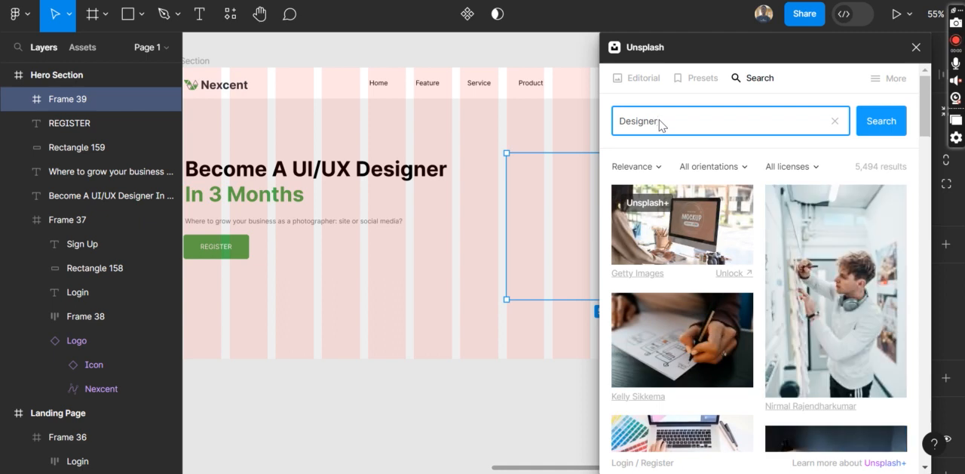
Fill the frame with the photo of a person in headphones at a desk with a monitor, then close Unsplash
scroll(813, 266, down, 3)
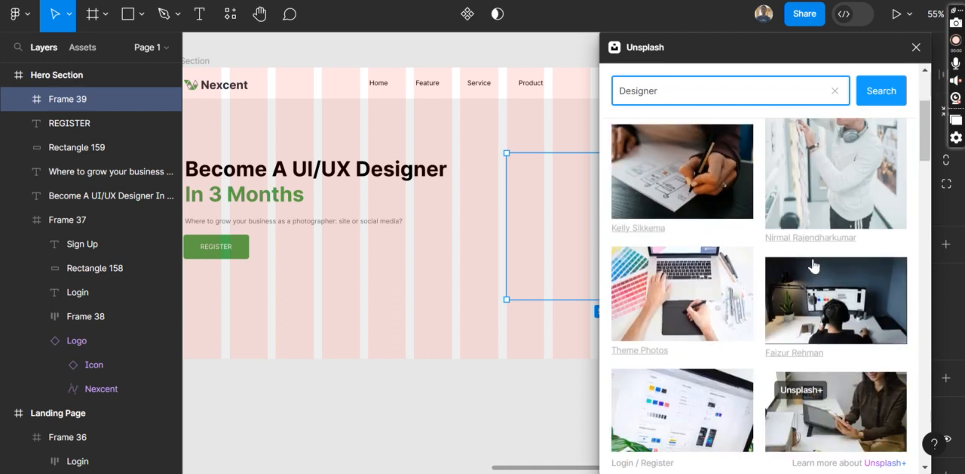
scroll(812, 258, down, 2)
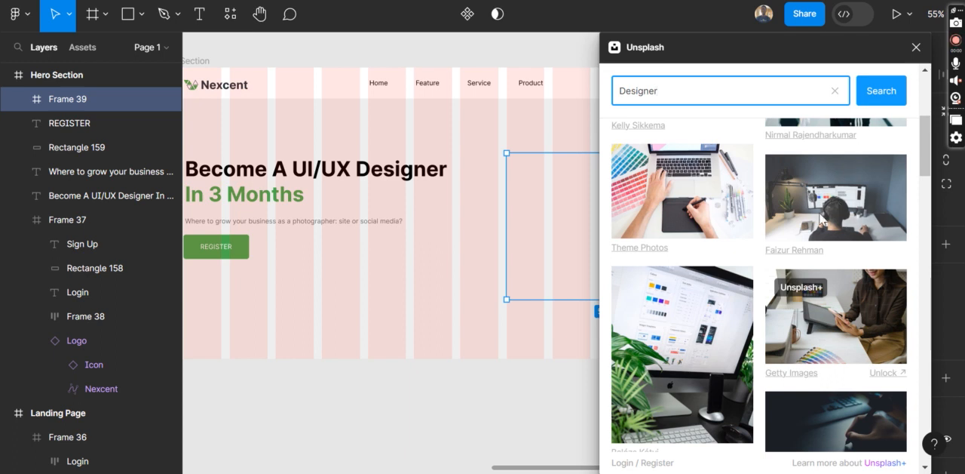
scroll(822, 216, down, 7)
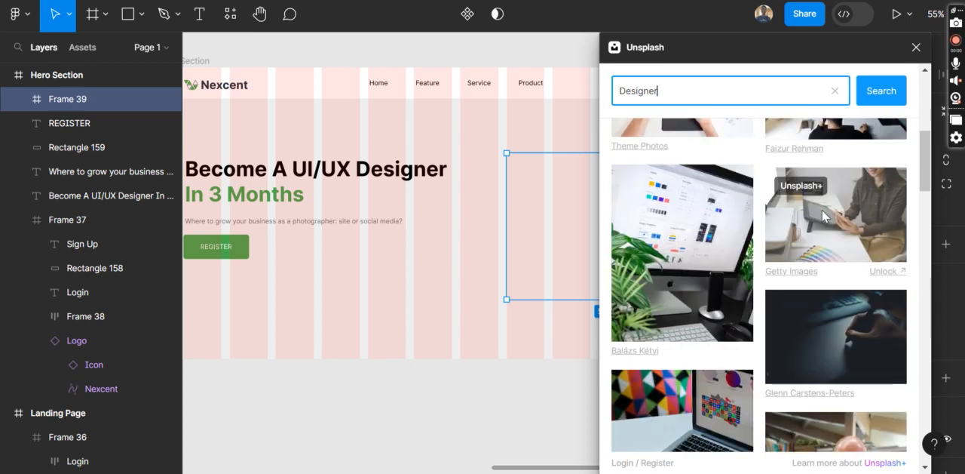
scroll(821, 209, up, 6)
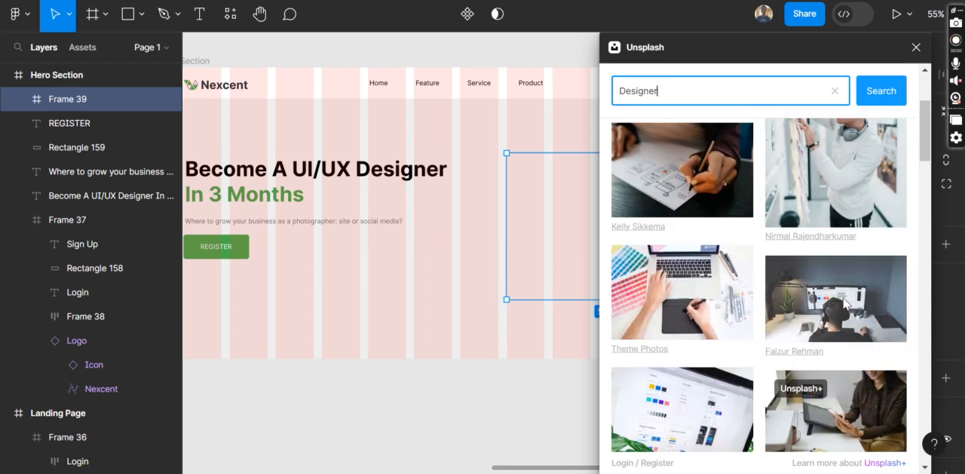
click(837, 303)
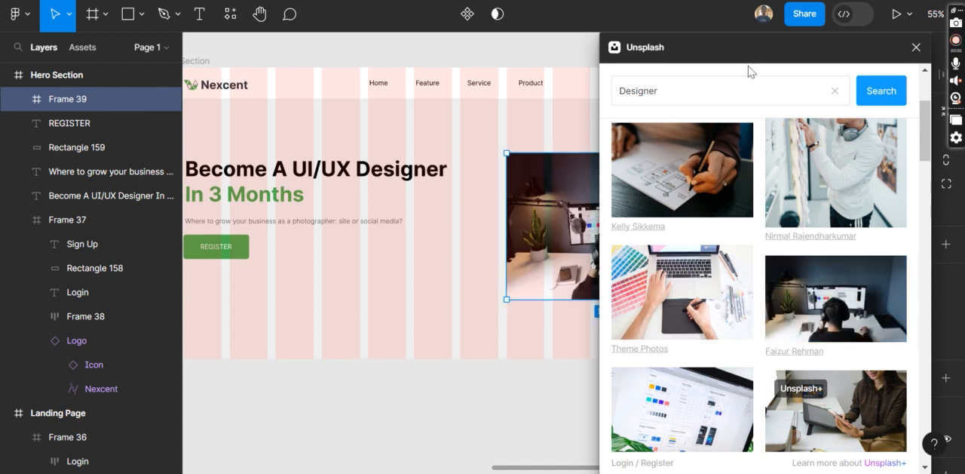
click(915, 46)
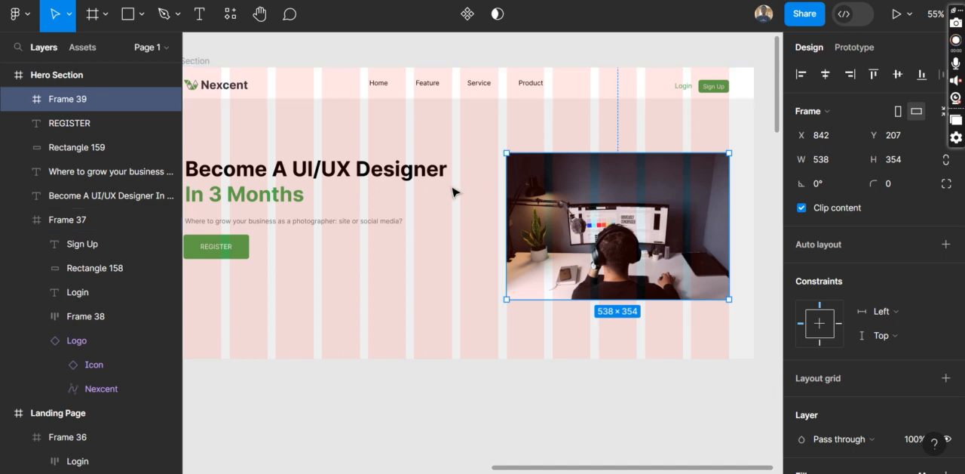
Compare the photo with the Landing Page's hero illustration and review the saved plugins that supply illustrations, then dismiss the list
scroll(452, 189, left, 10)
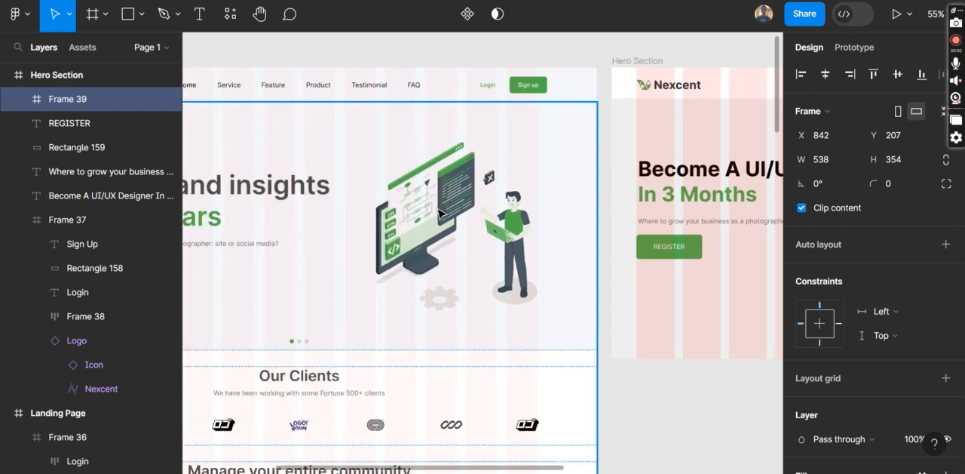
scroll(524, 209, right, 9)
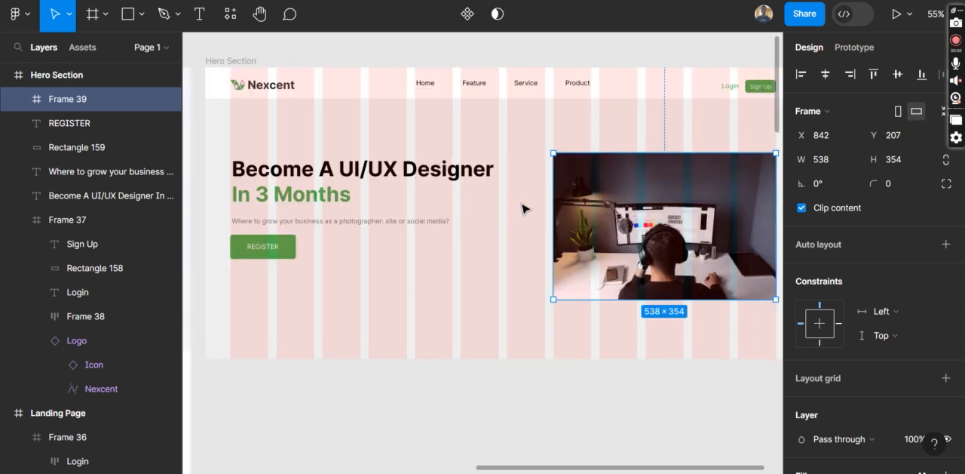
scroll(524, 209, right, 4)
right_click(513, 205)
mouse_move(594, 339)
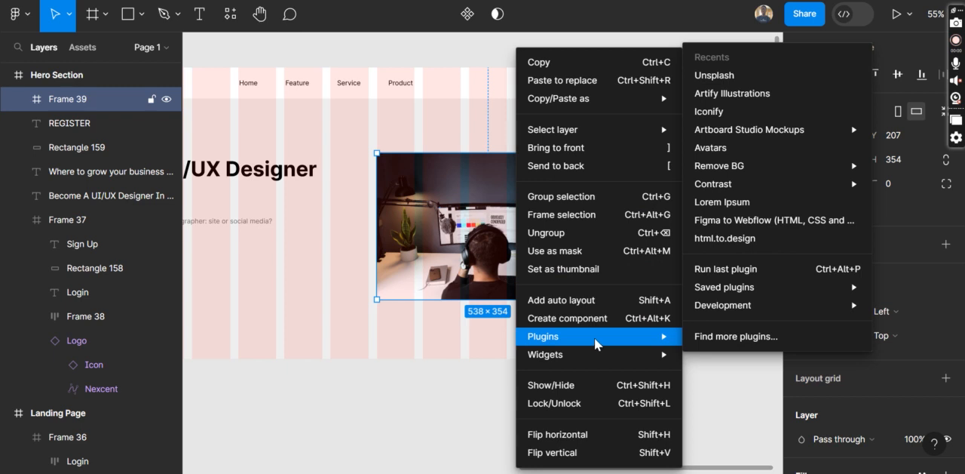
mouse_move(775, 287)
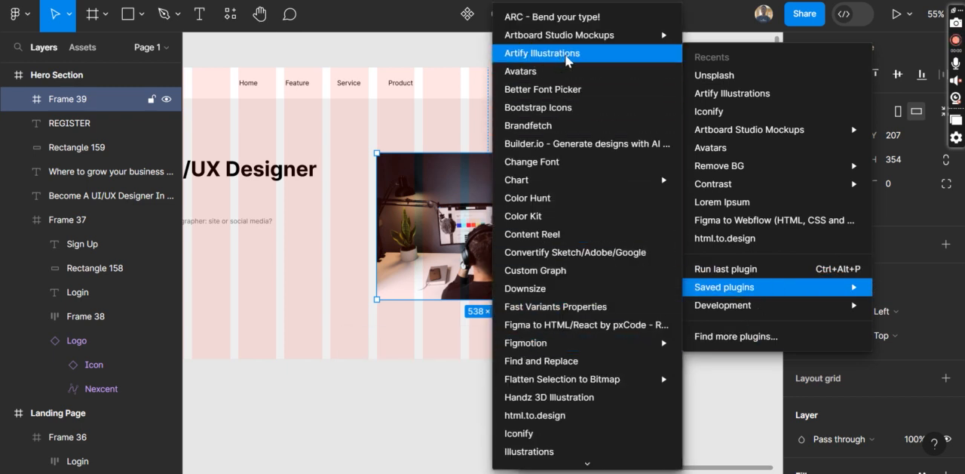
scroll(579, 286, down, 5)
scroll(579, 286, down, 2)
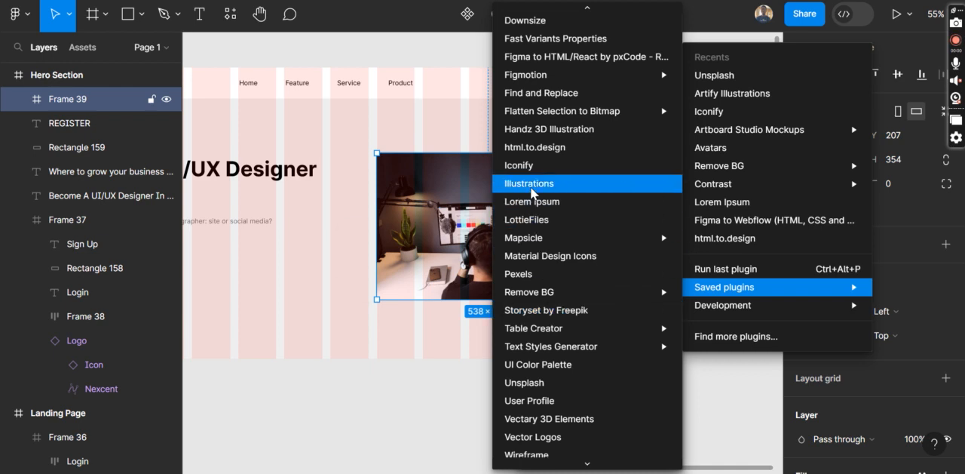
click(286, 424)
Hide the layout grid to view the Hero Section with its photo unobstructed
scroll(286, 424, left, 3)
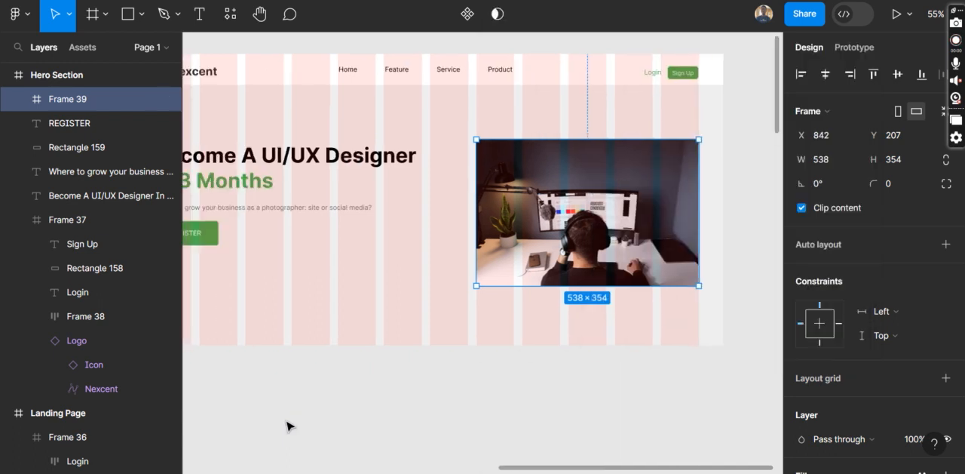
scroll(283, 415, left, 3)
key(ctrl+shift+4)
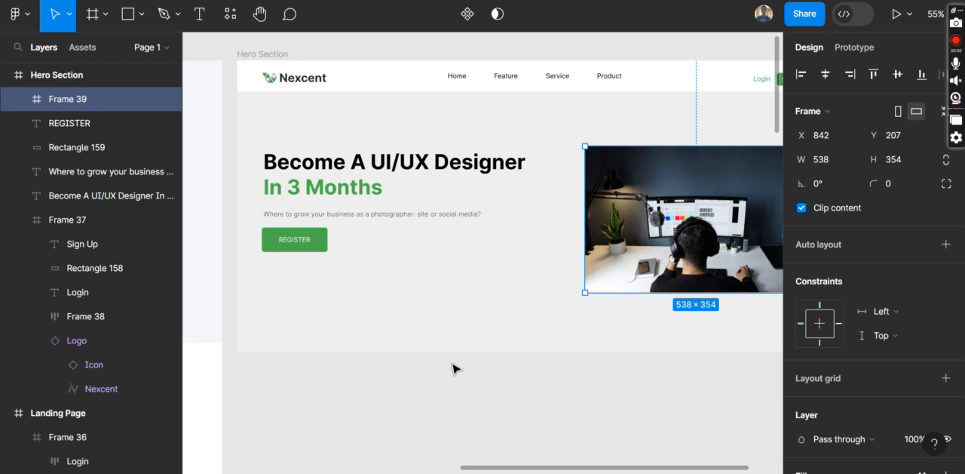
scroll(610, 315, right, 5)
scroll(609, 315, left, 4)
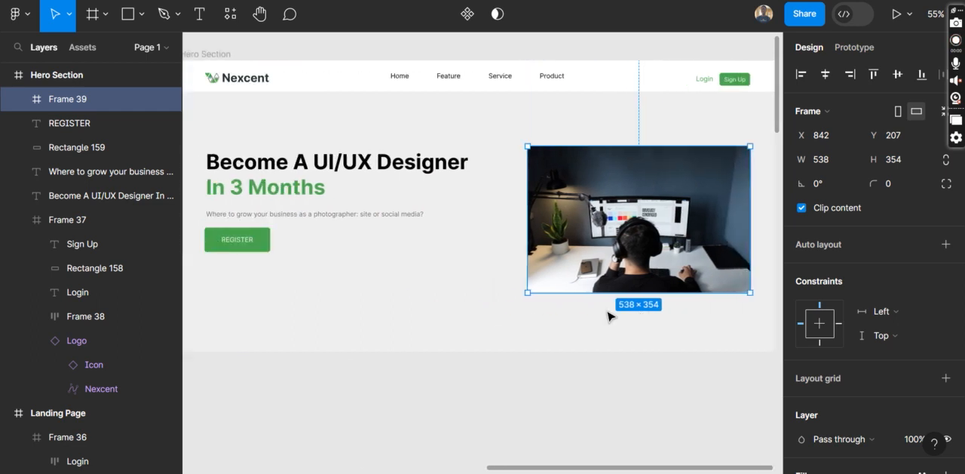
scroll(609, 315, right, 1)
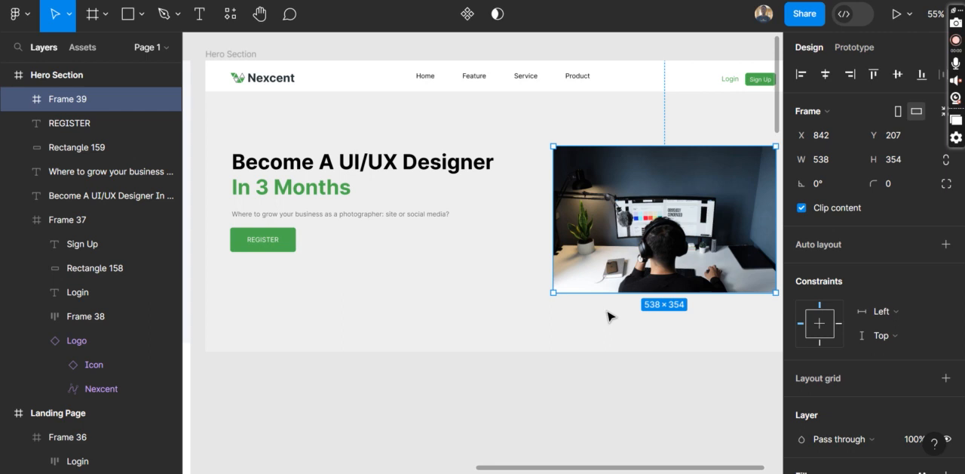
Move the photo frame up to Y 167 in the Hero Section
key(shift+Up)
key(shift+Up)
key(shift+Up)
key(shift+Up)
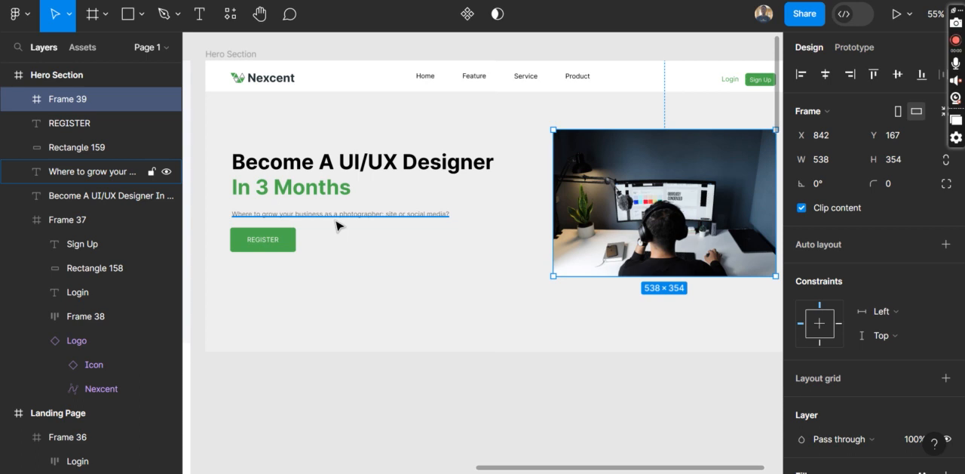
scroll(337, 225, right, 2)
scroll(337, 225, down, 1)
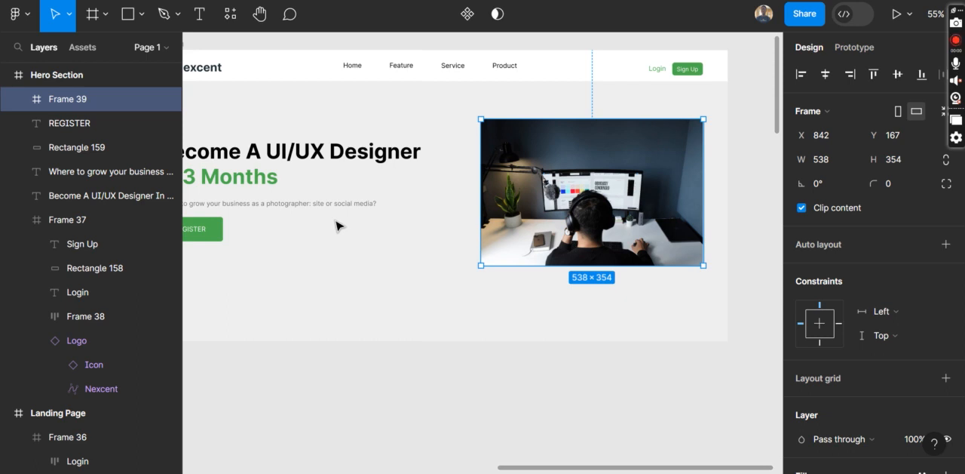
scroll(337, 225, left, 2)
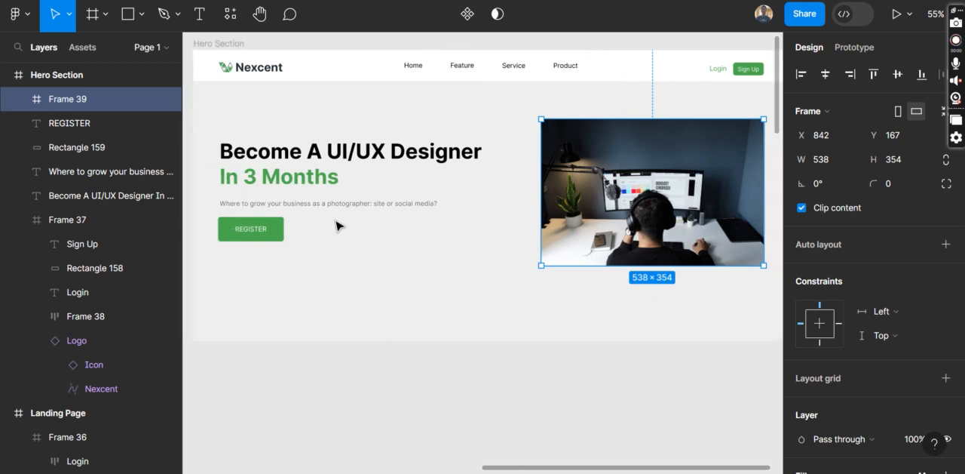
scroll(338, 225, up, 1)
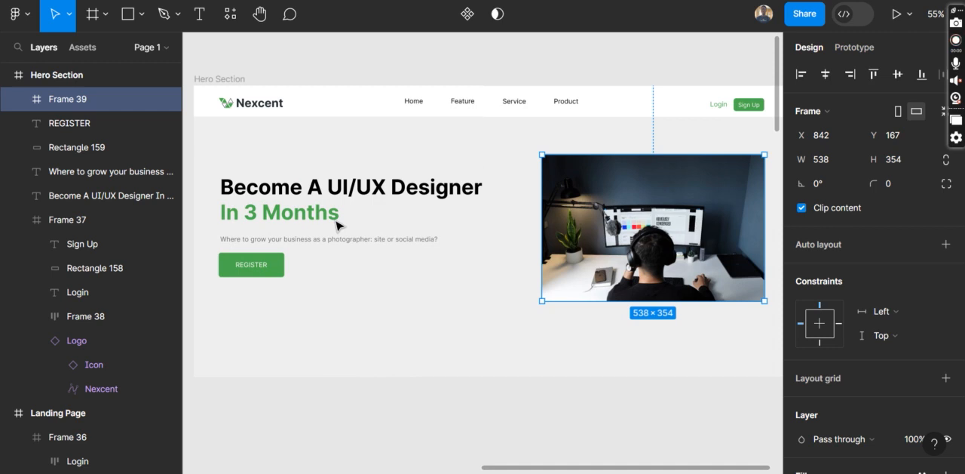
Wrap the REGISTER label and its green button rectangle together in a frame
scroll(287, 282, left, 2)
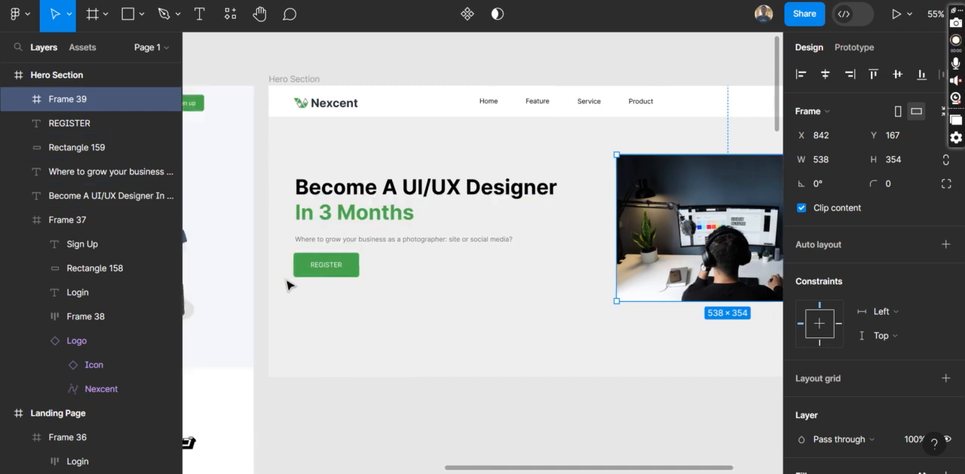
click(326, 267)
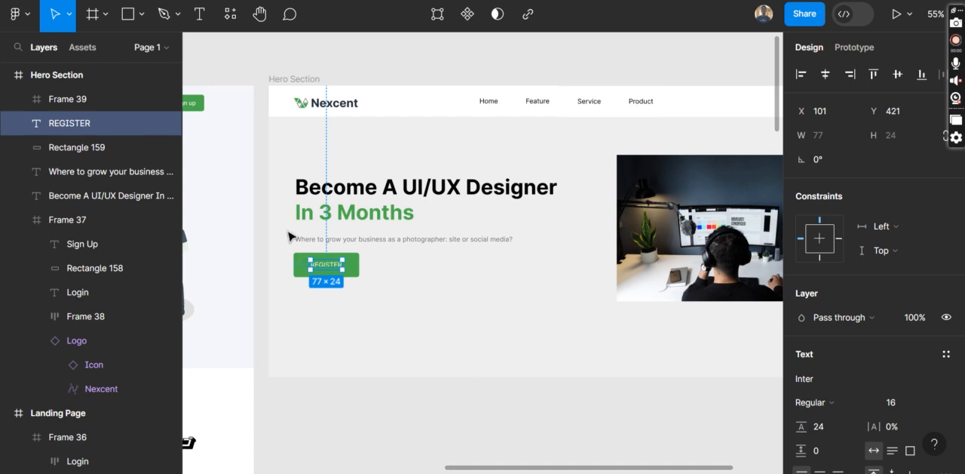
shift+click(298, 270)
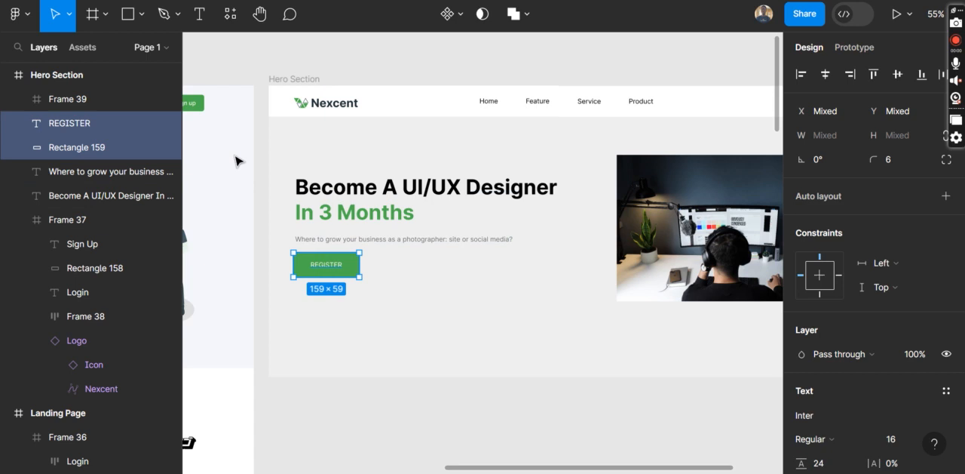
right_click(343, 268)
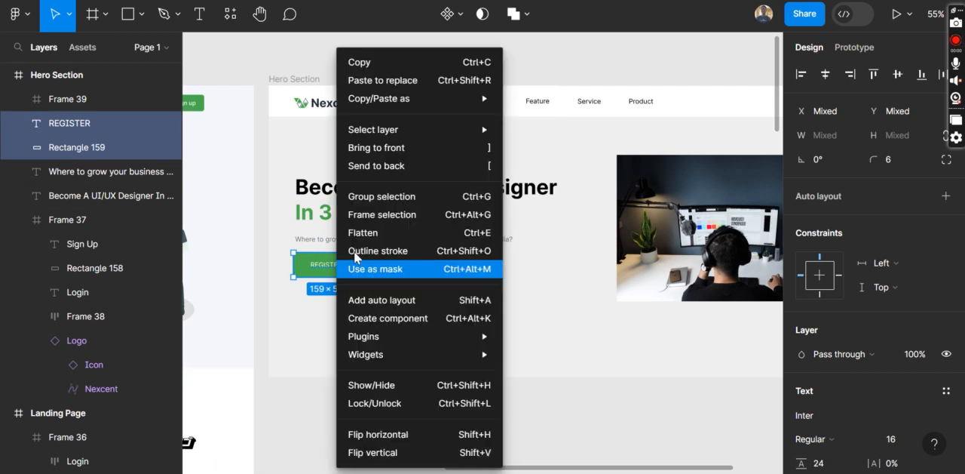
click(400, 214)
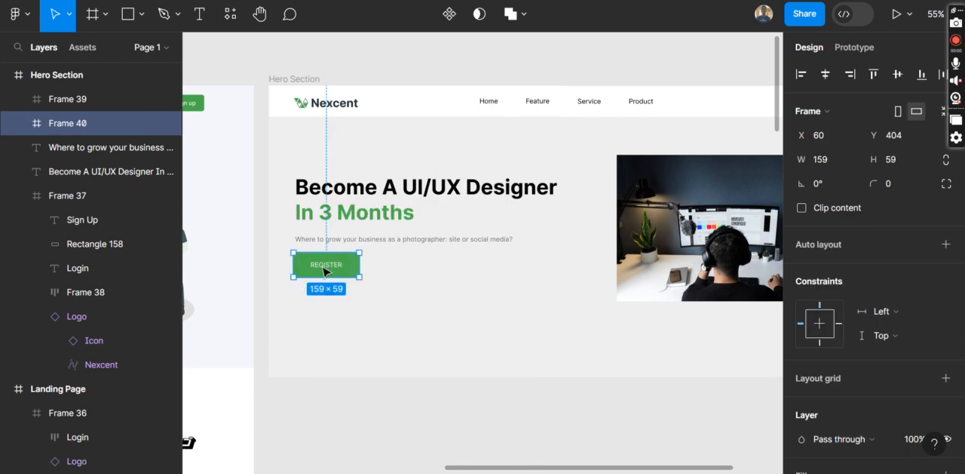
Group the heading, the supporting line and the REGISTER button in a vertical auto layout
shift+click(373, 239)
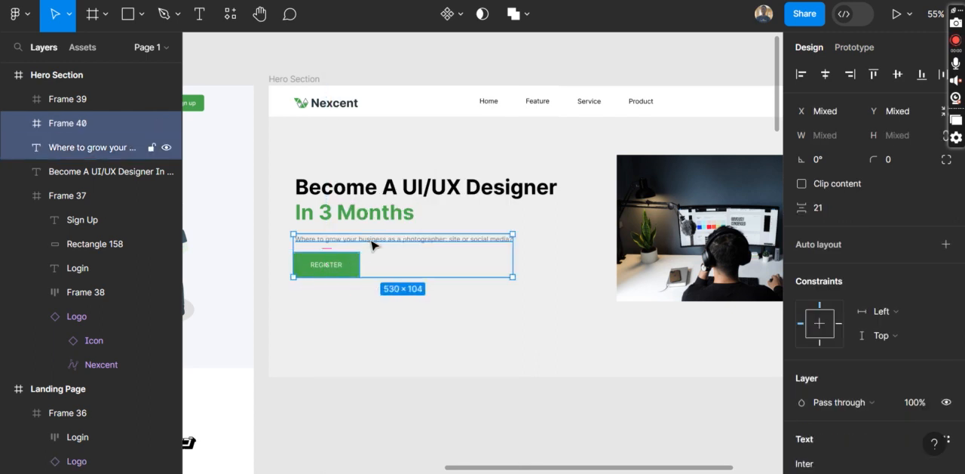
shift+click(341, 208)
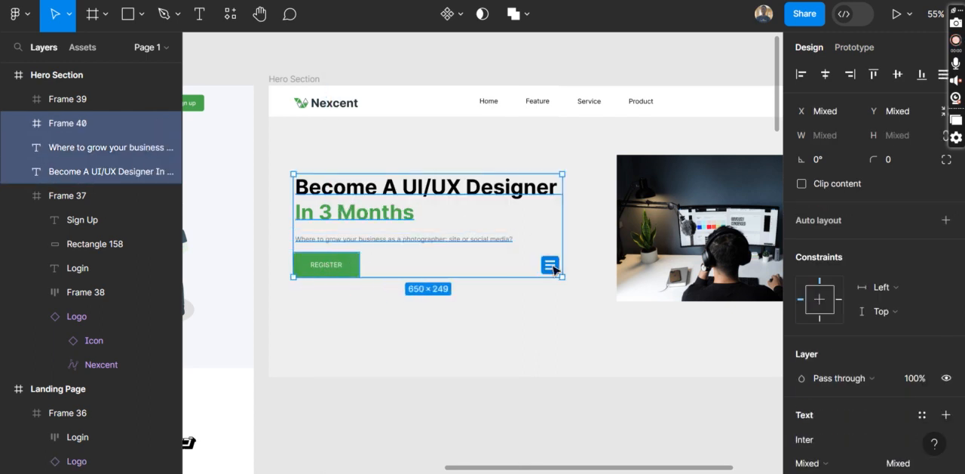
click(549, 265)
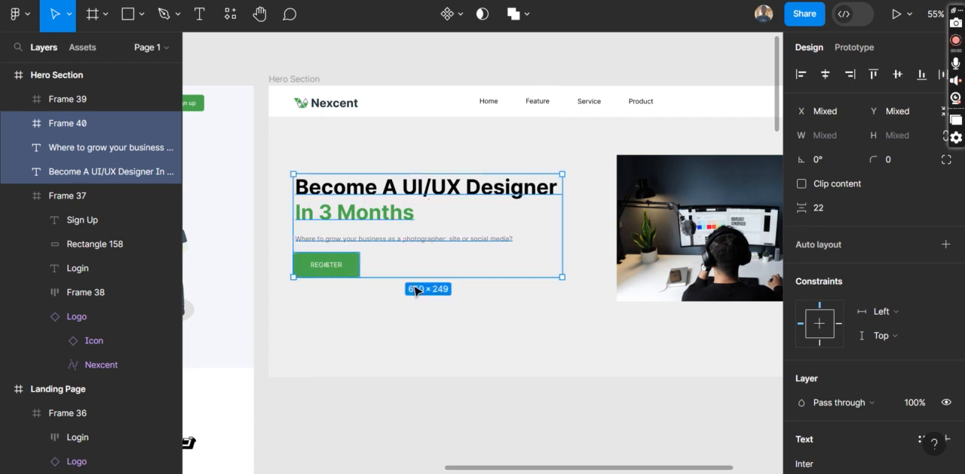
click(946, 244)
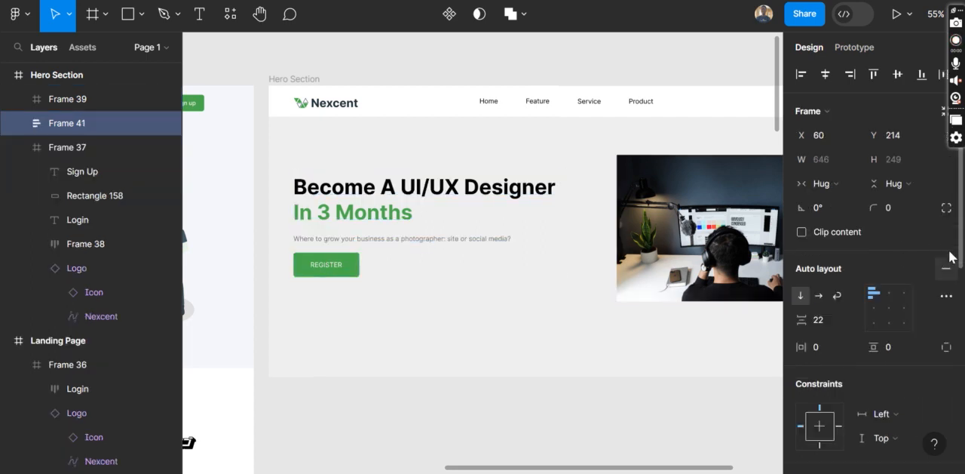
Round the corners of the Hero Section's photo frame with a radius of 10
scroll(559, 240, right, 2)
scroll(559, 240, right, 2)
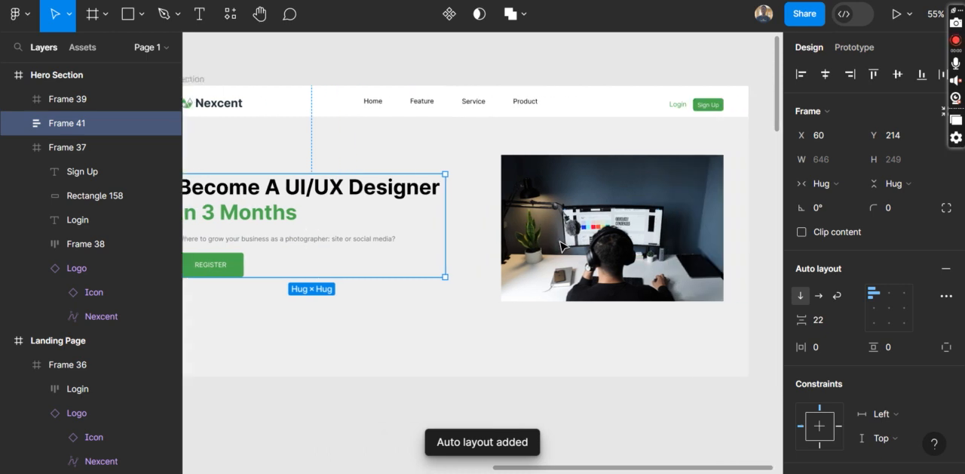
click(569, 243)
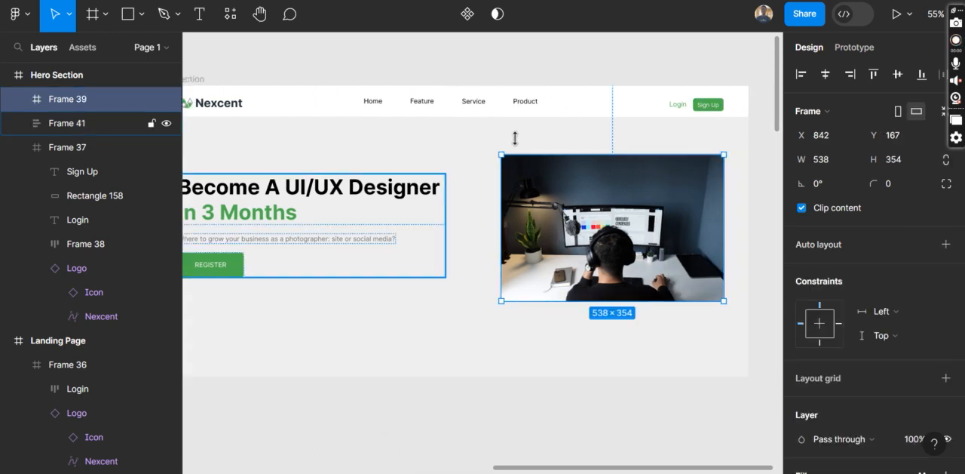
click(901, 181)
text(10)
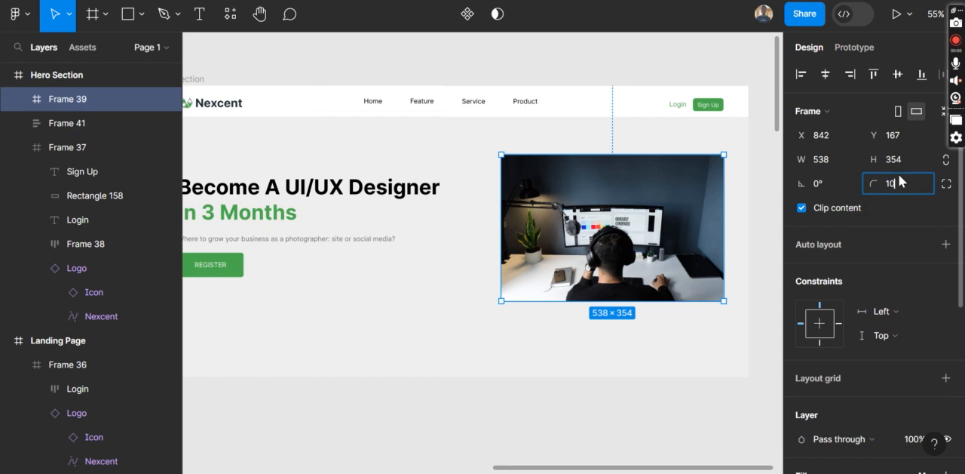
key(Return)
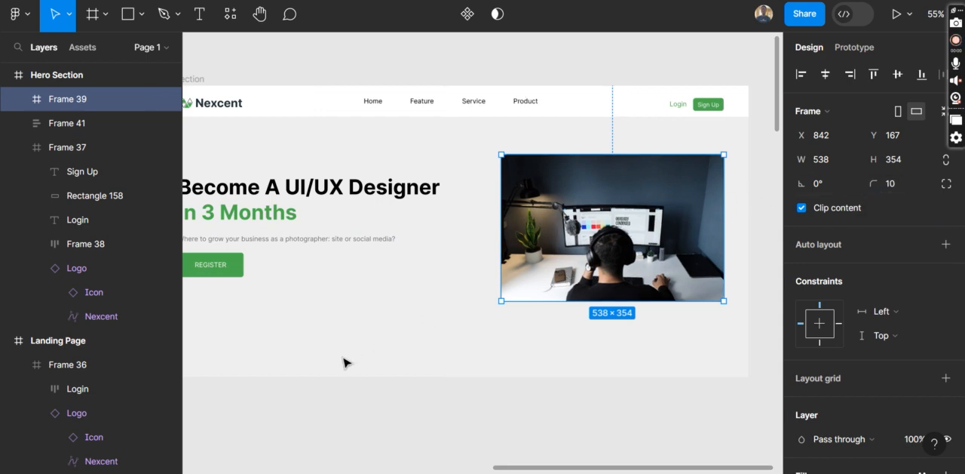
click(343, 363)
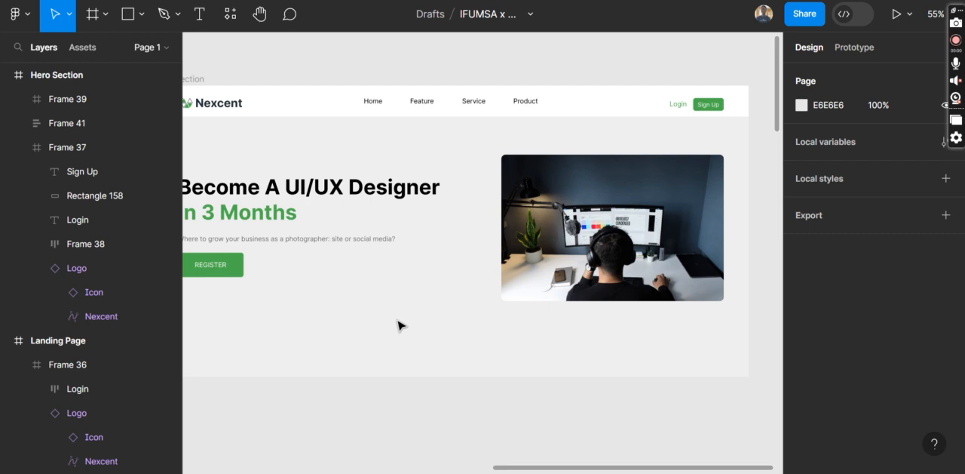
Present the Hero Section frame as a prototype
scroll(390, 340, down, 2)
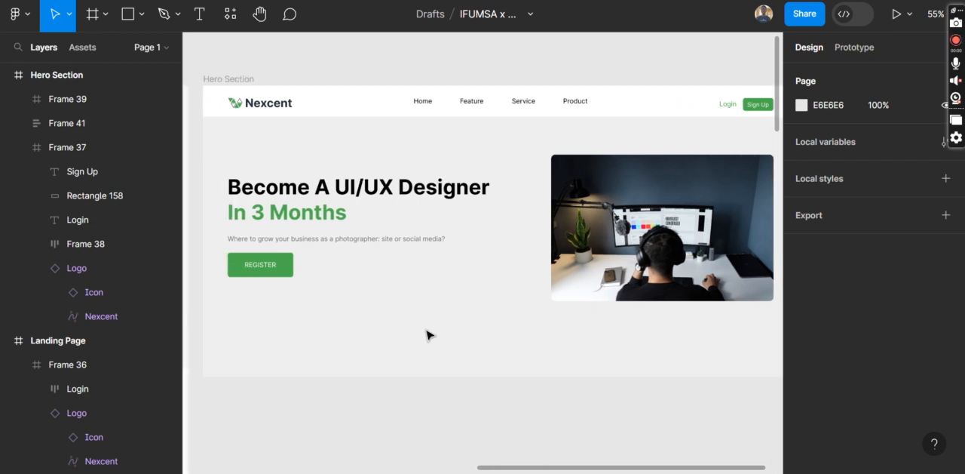
scroll(428, 334, down, 2)
scroll(427, 334, down, 1)
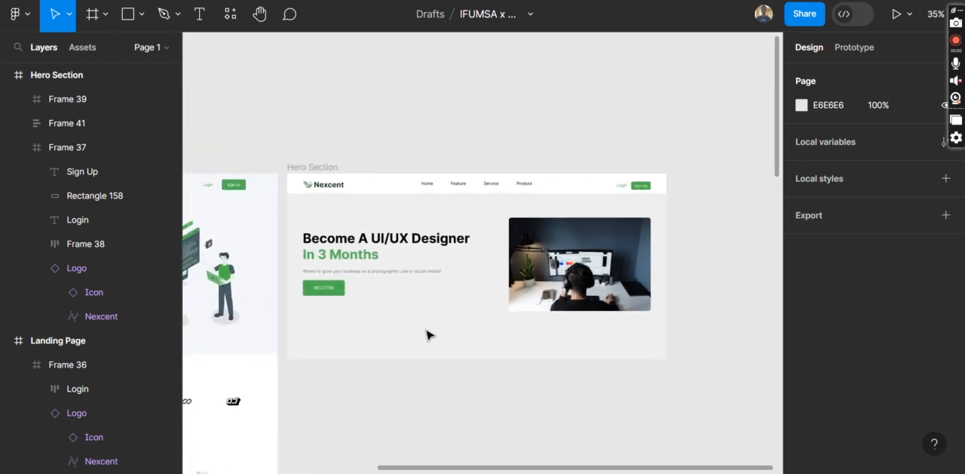
scroll(428, 334, up, 4)
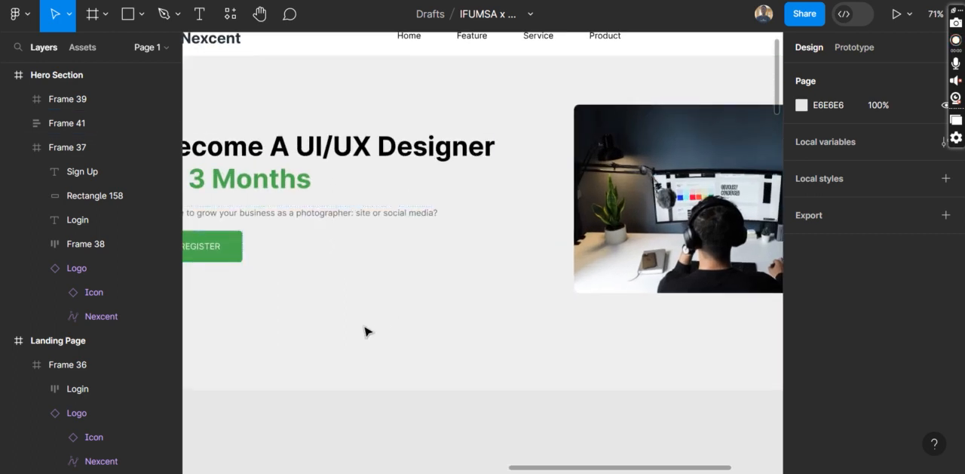
scroll(427, 249, left, 2)
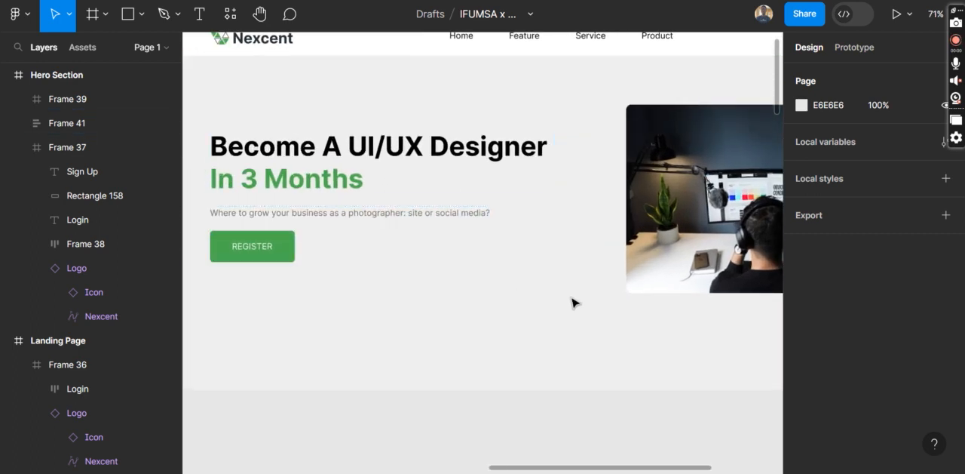
scroll(572, 303, down, 2)
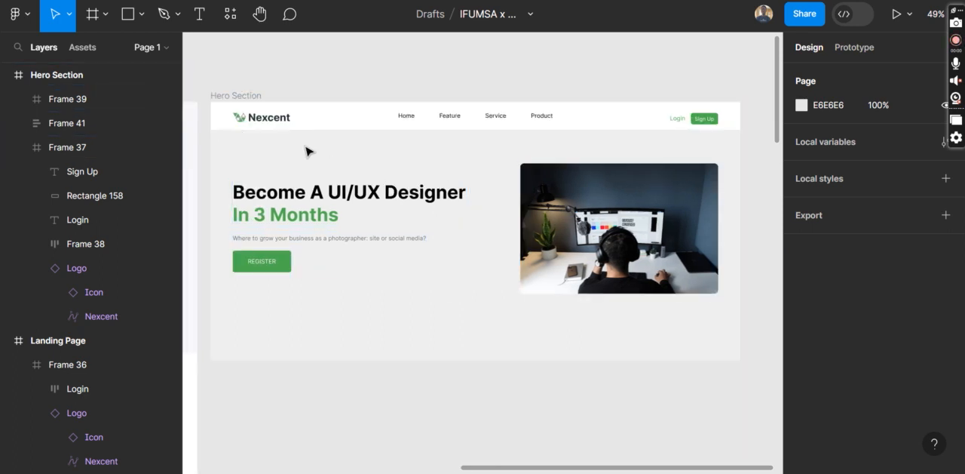
click(239, 98)
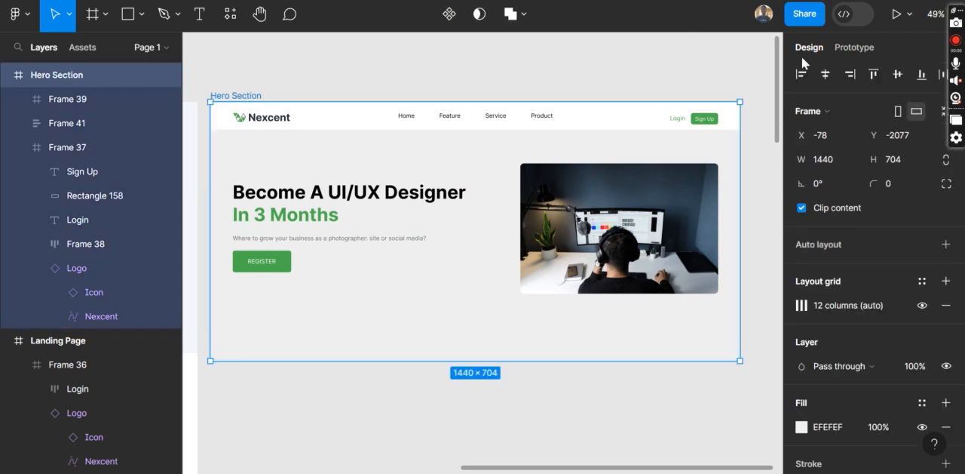
click(895, 17)
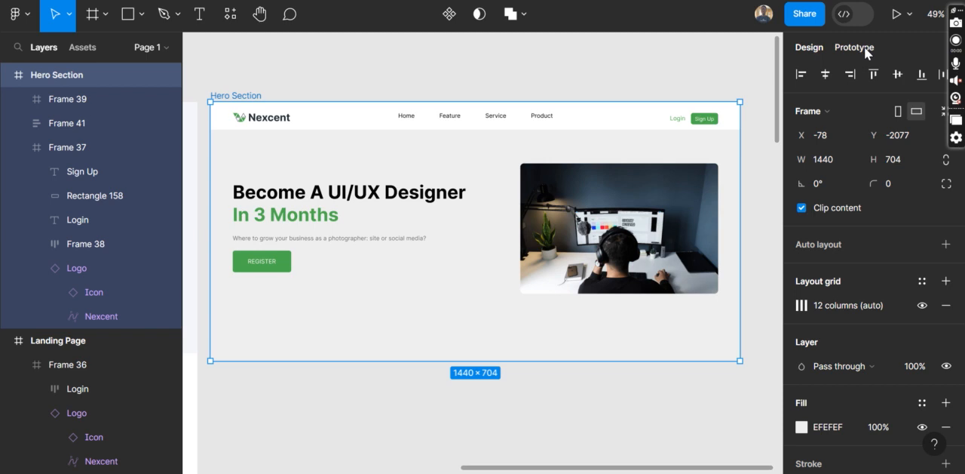
Set the prototype device to None in the prototype settings
click(866, 50)
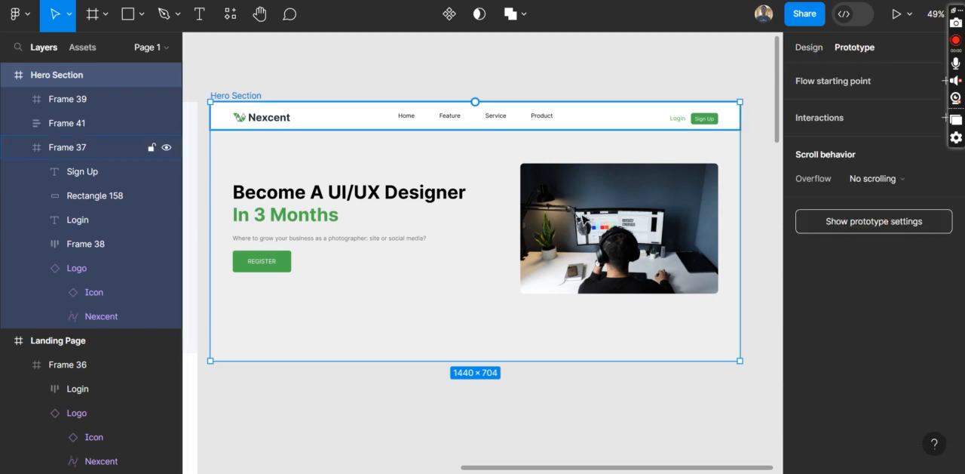
scroll(581, 218, left, 5)
scroll(582, 218, right, 6)
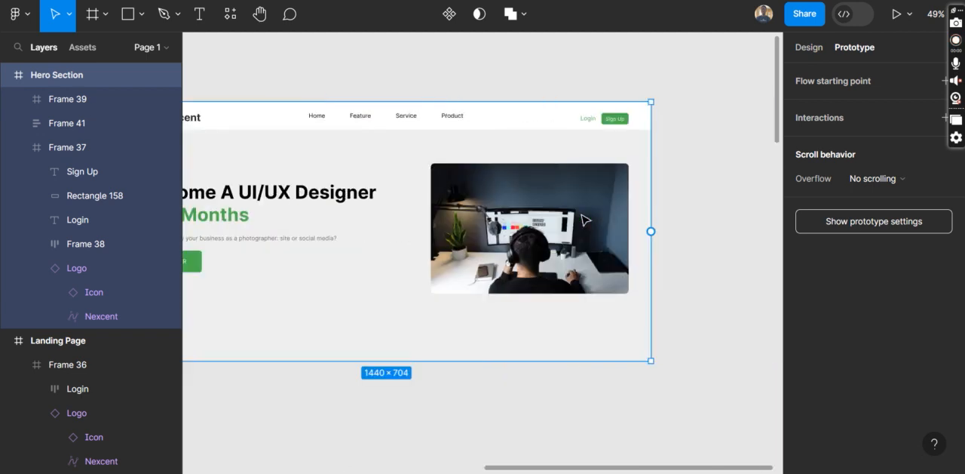
scroll(586, 220, right, 2)
click(871, 220)
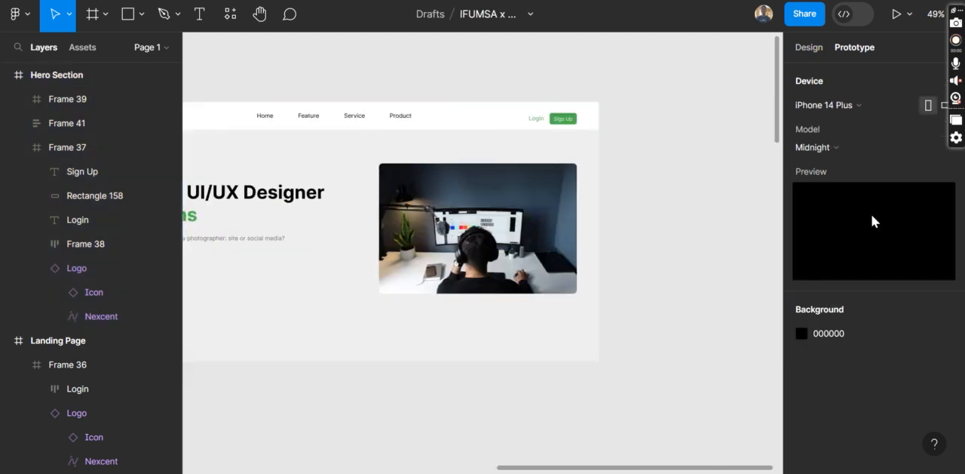
click(854, 105)
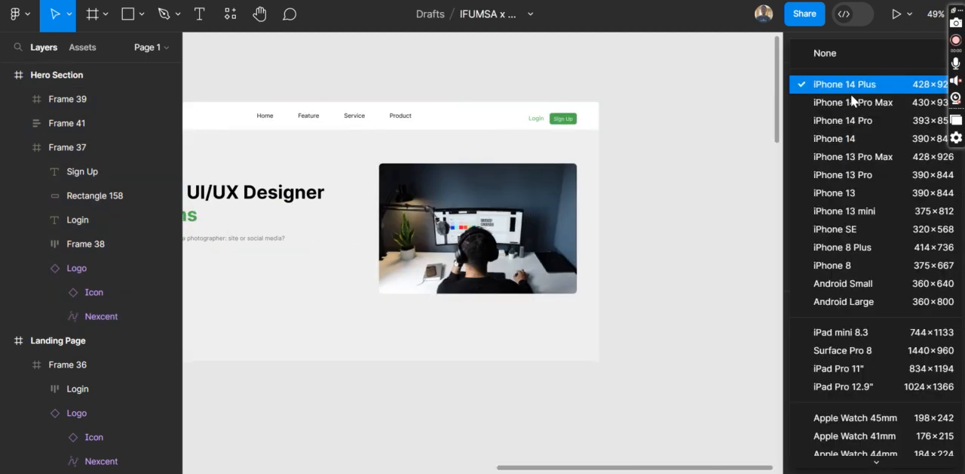
click(839, 52)
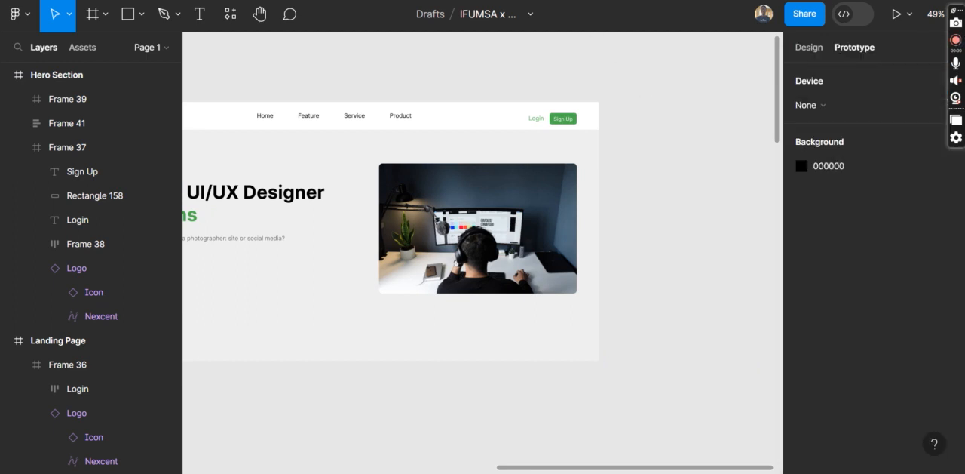
Switch to the prototype presentation of the Hero Section and scale it to Fit width
key(ctrl+Tab)
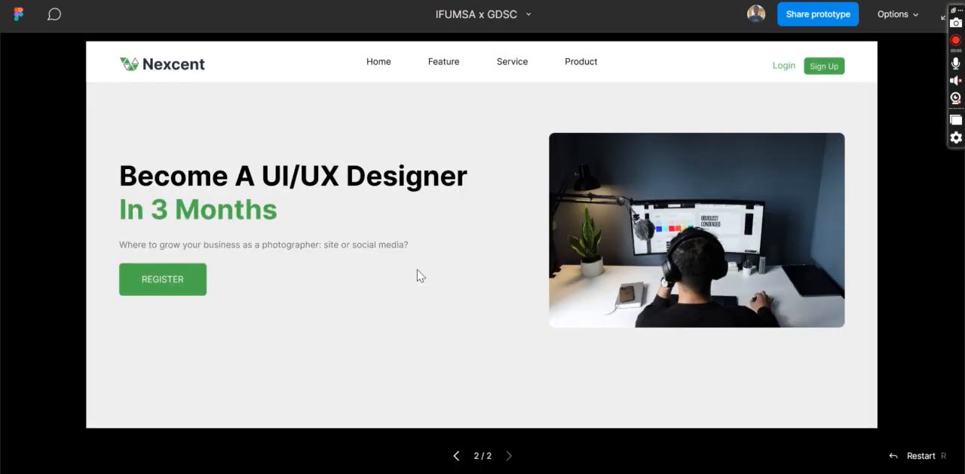
click(912, 10)
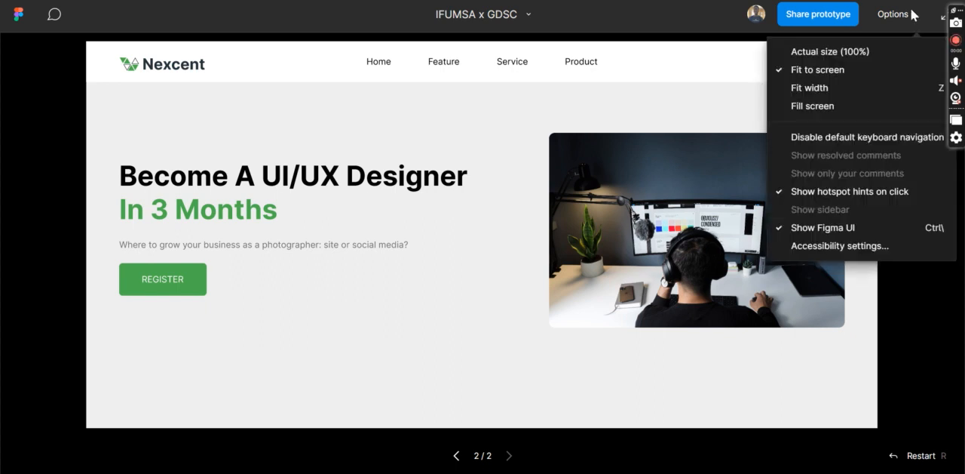
click(842, 89)
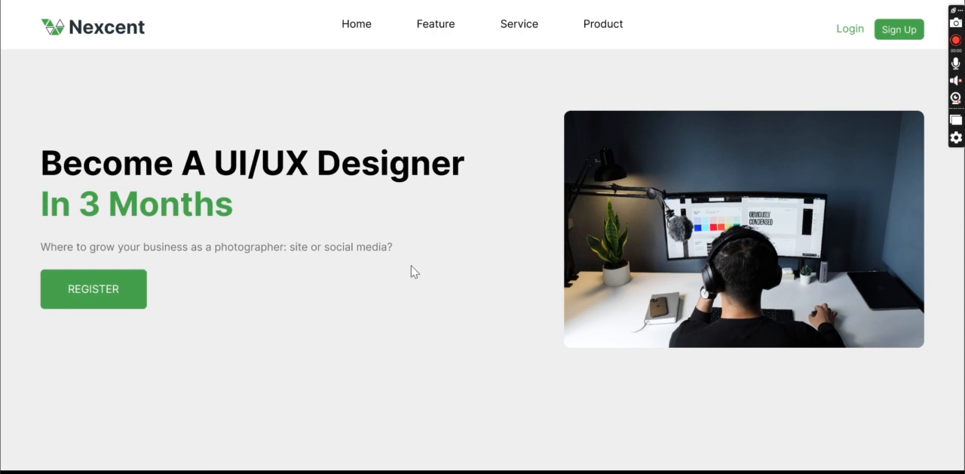
Return to the design file to compare the Landing Page with the Hero Section, and switch to the Google Meet call
key(ctrl+Tab)
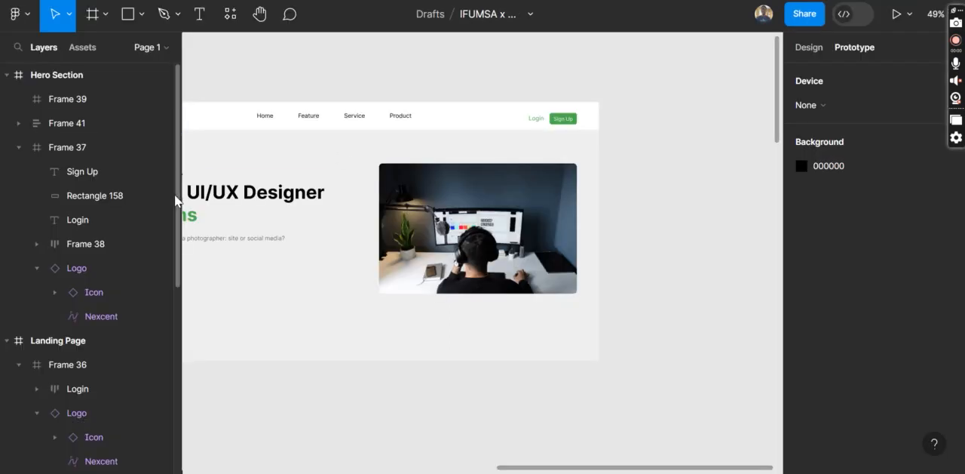
scroll(328, 198, left, 5)
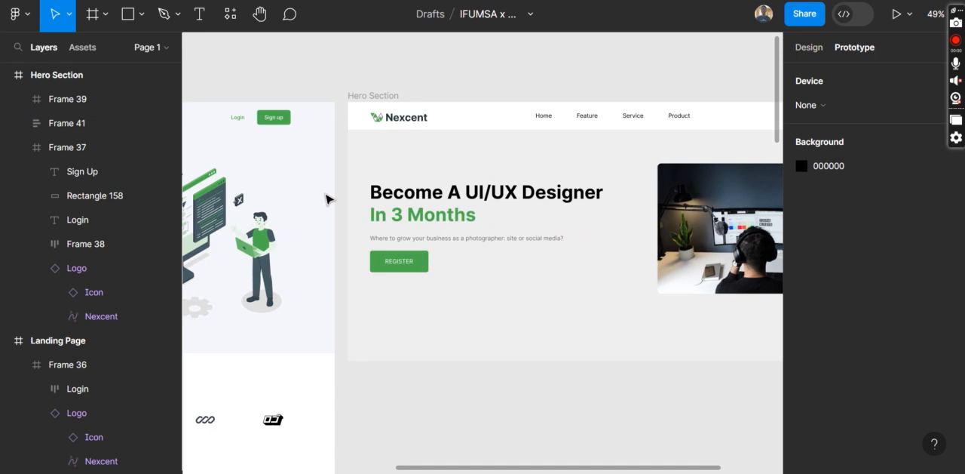
scroll(328, 197, left, 8)
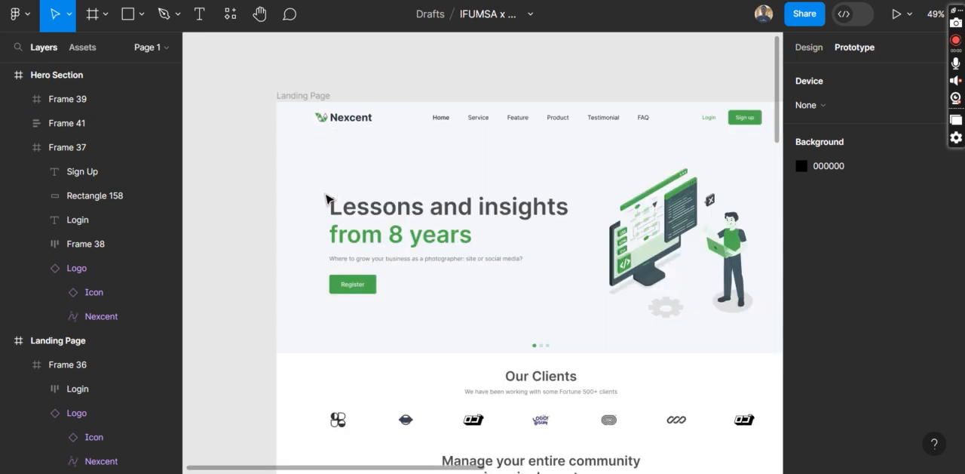
scroll(327, 198, right, 2)
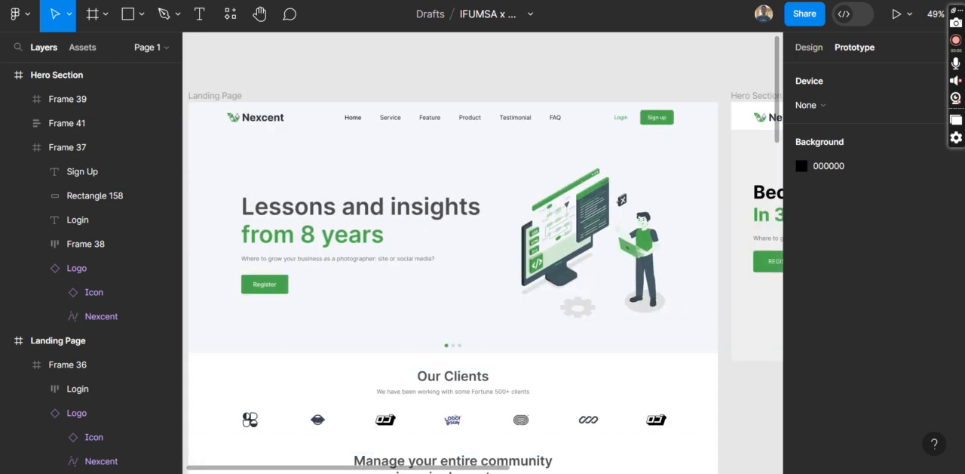
click(875, 0)
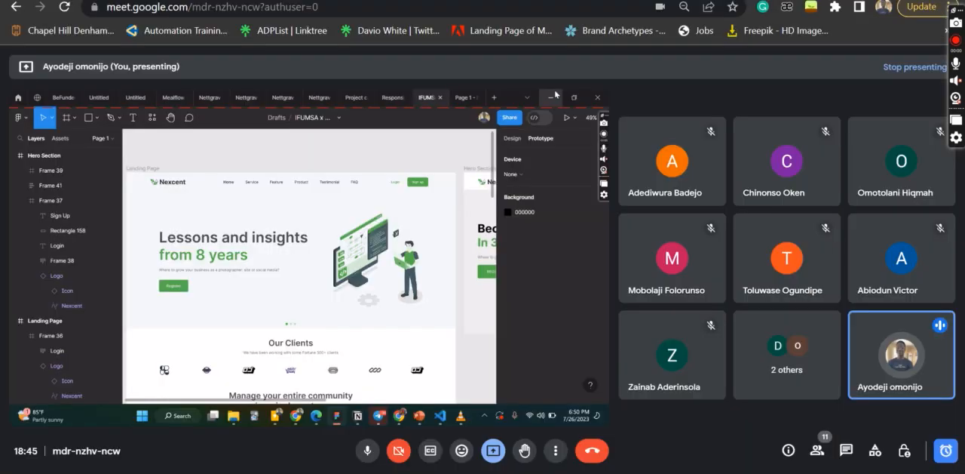
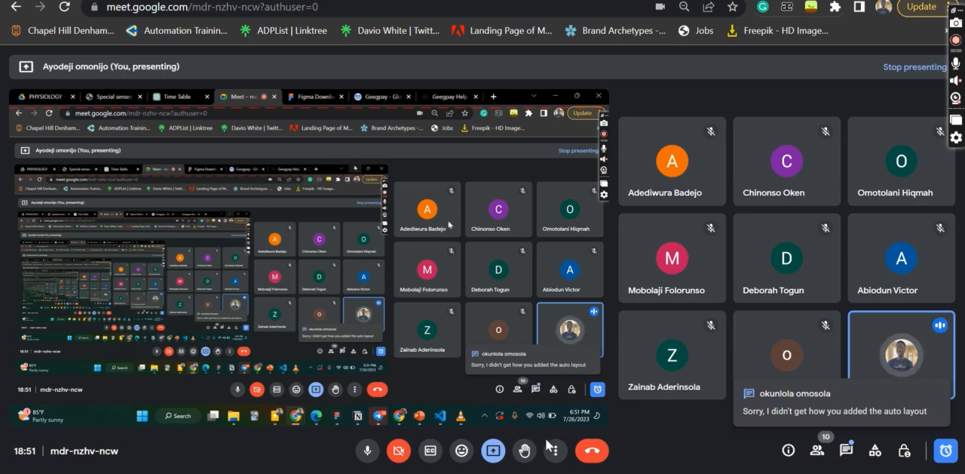
Switch to the Figma design file, remove auto layout from the hero text frame and ungroup it into separate layers
key(alt+Tab)
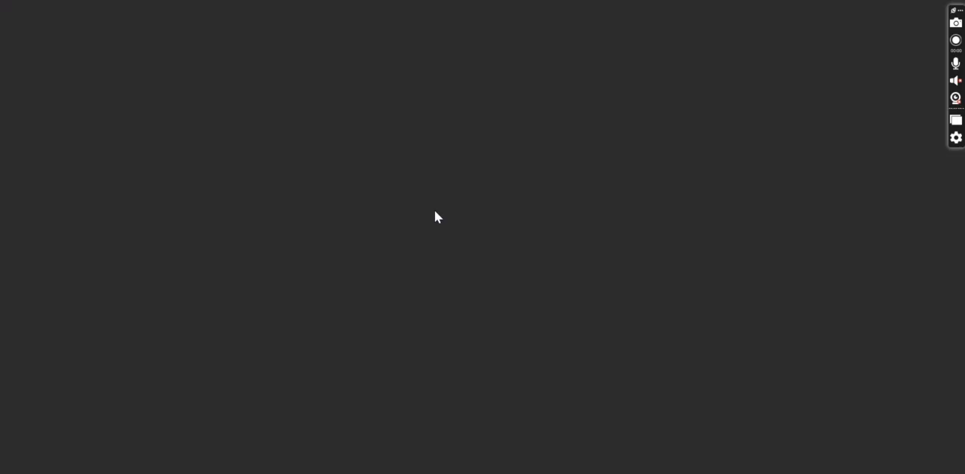
scroll(470, 194, right, 5)
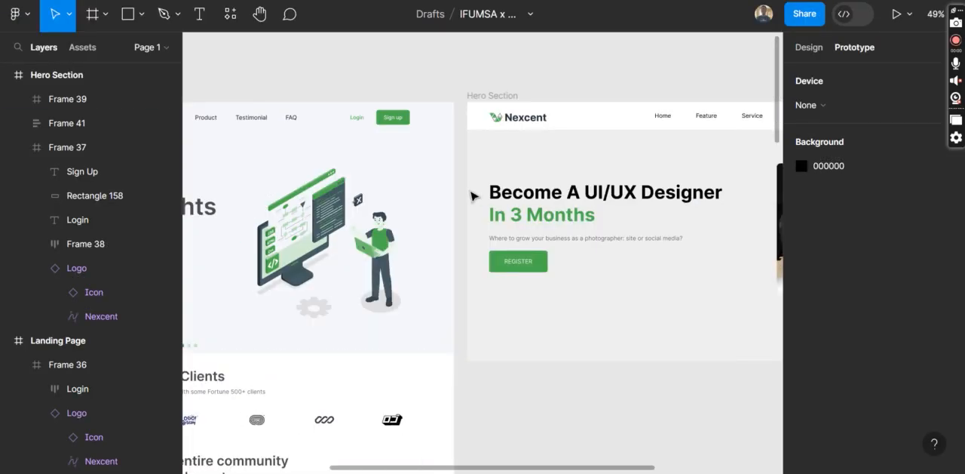
scroll(549, 215, up, 5)
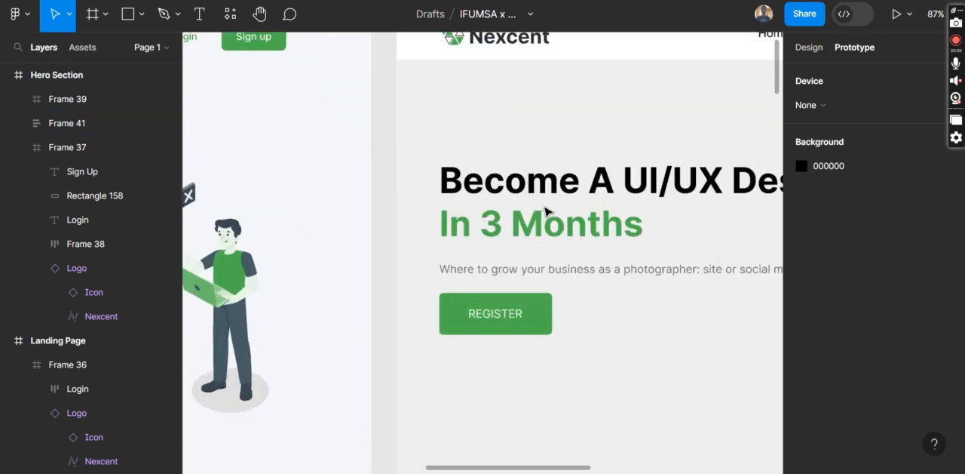
scroll(548, 212, right, 2)
scroll(354, 156, up, 1)
click(806, 46)
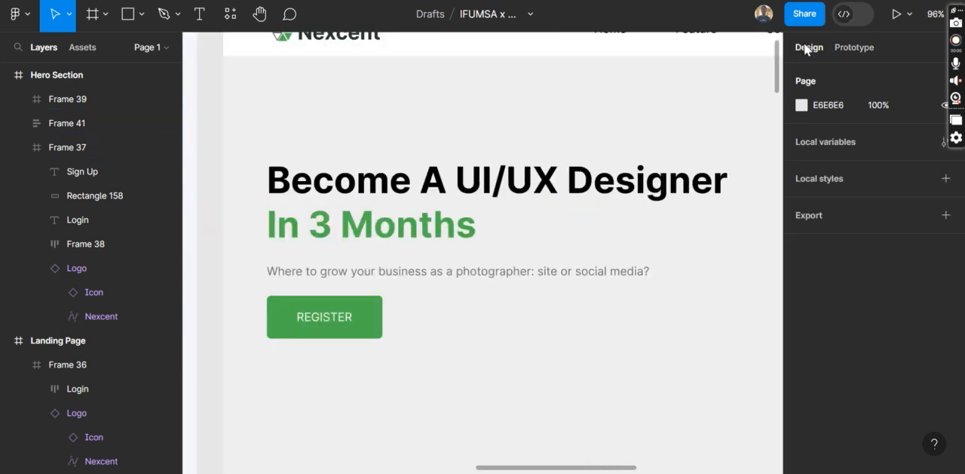
click(339, 207)
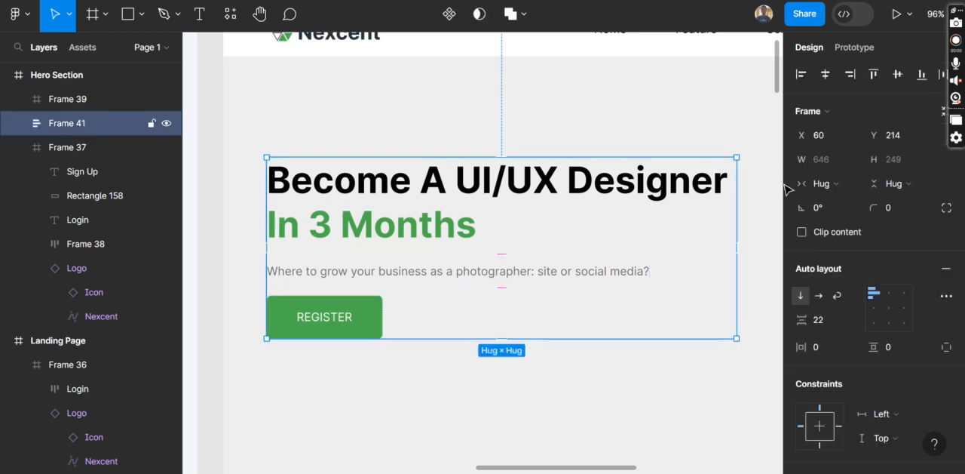
click(945, 269)
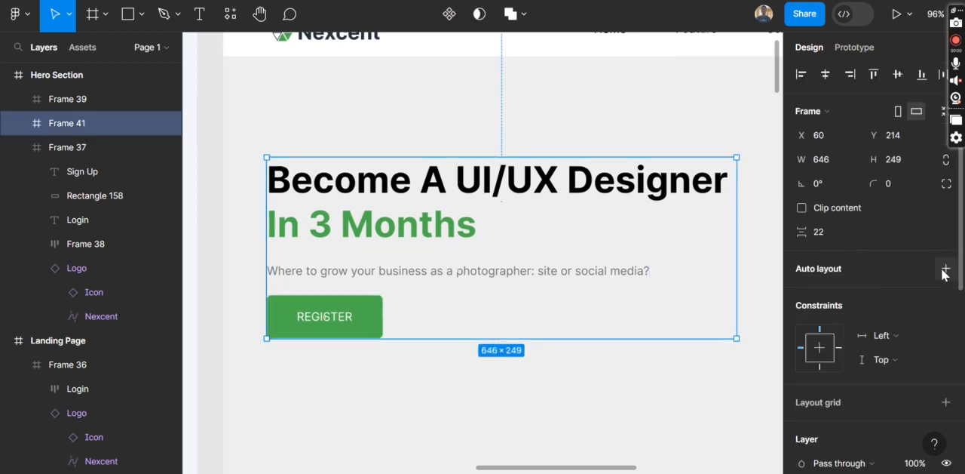
right_click(384, 226)
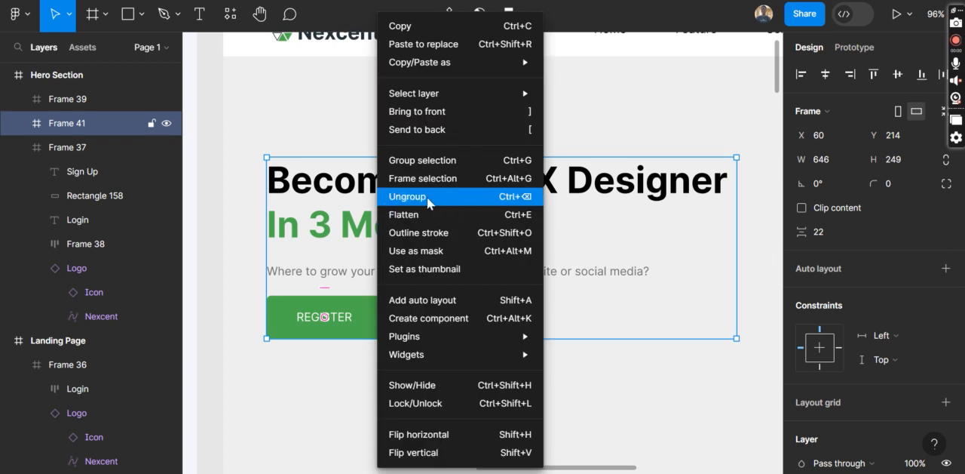
click(427, 196)
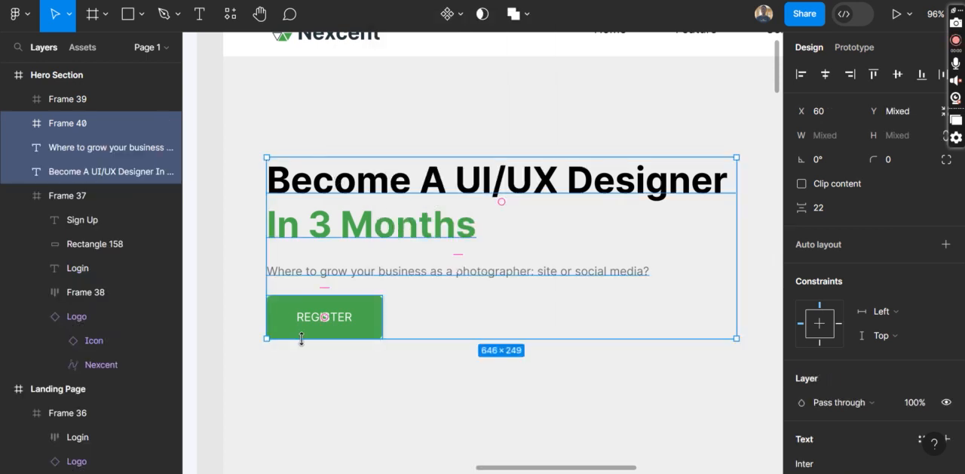
click(300, 362)
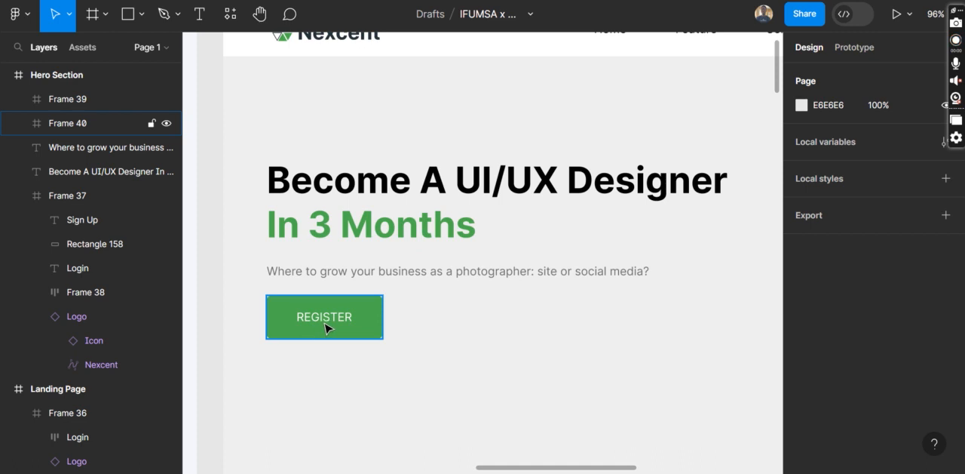
Select the REGISTER button, the description text and the heading together, and apply auto layout to them
click(324, 328)
shift+click(323, 270)
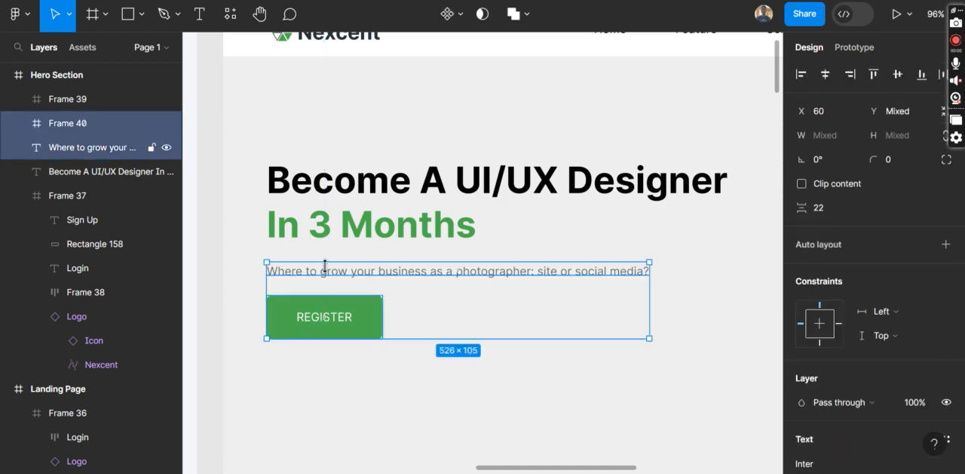
shift+click(329, 225)
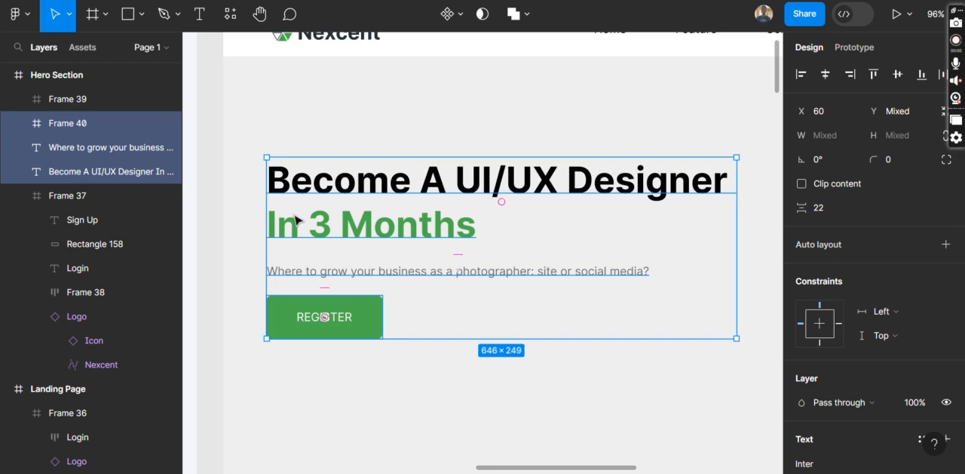
click(377, 336)
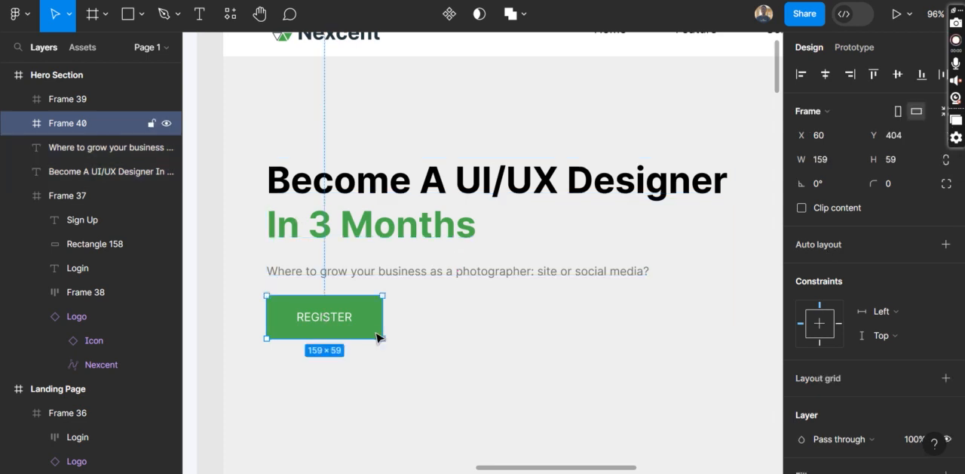
click(402, 278)
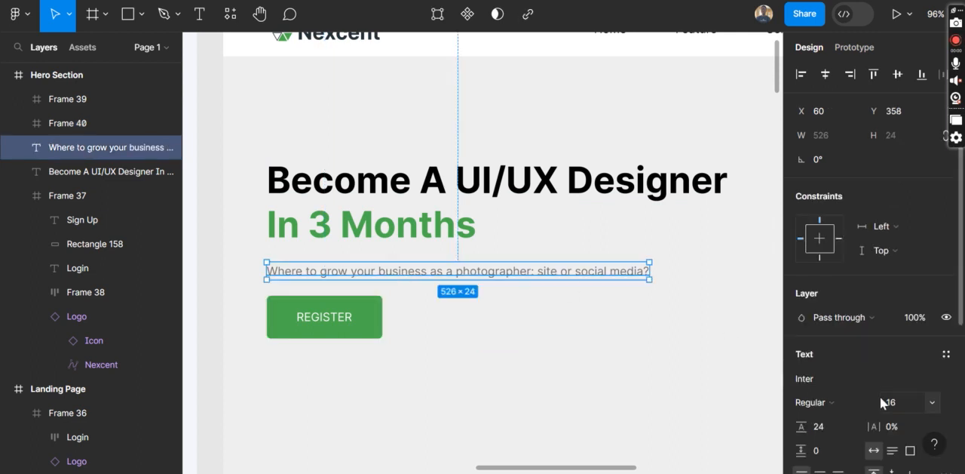
scroll(880, 396, down, 3)
scroll(880, 396, up, 5)
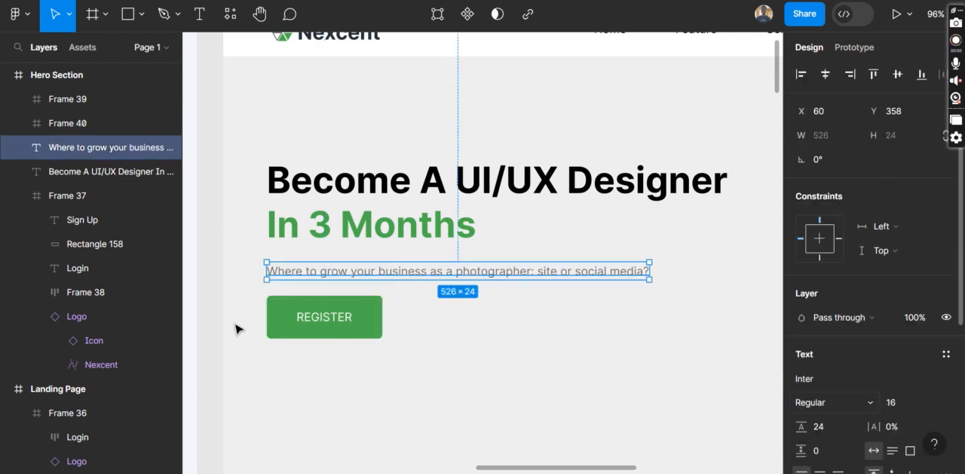
shift+click(323, 241)
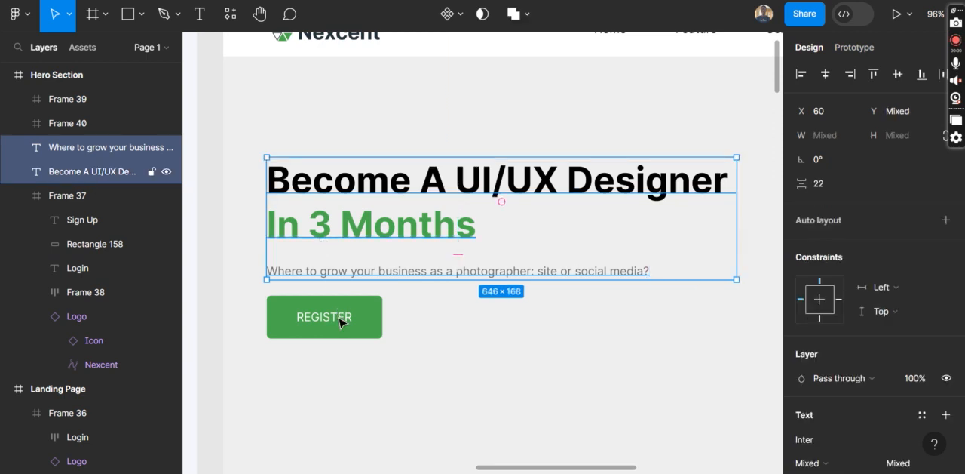
shift+click(340, 322)
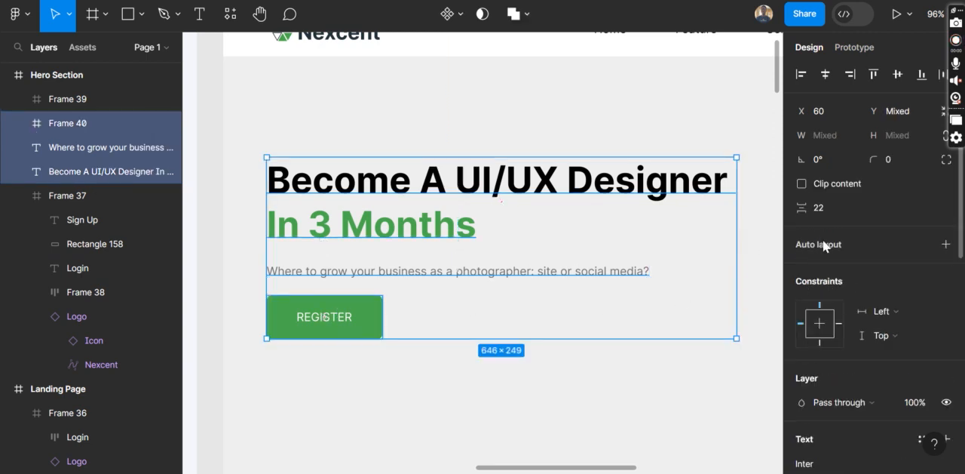
click(945, 244)
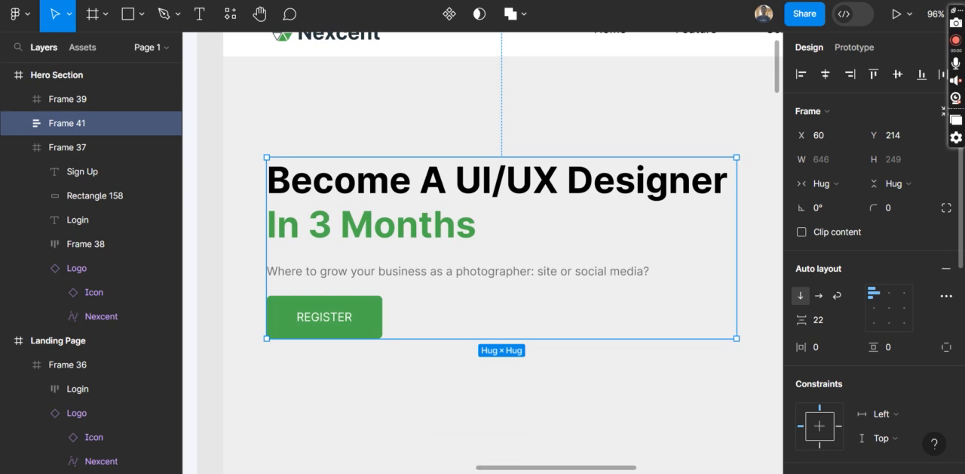
Switch to the Google Meet call to read the new chat messages, and return to the Figma design file
mouse_move(461, 473)
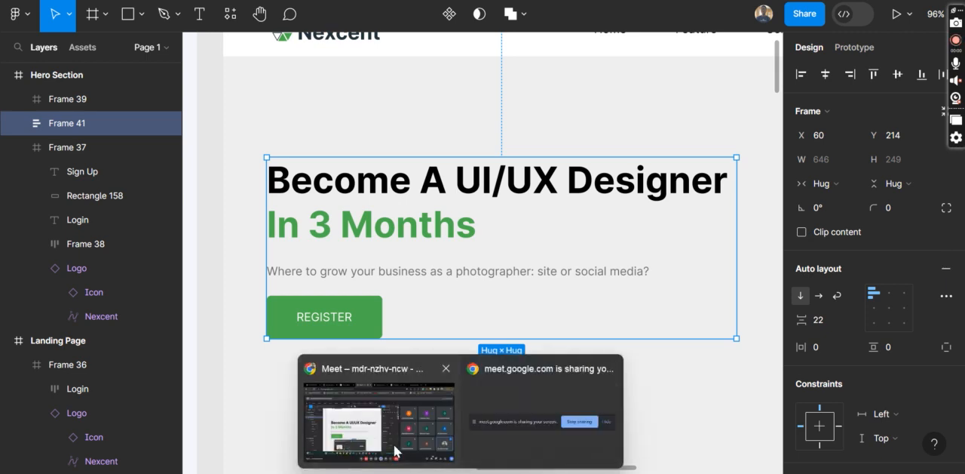
click(394, 450)
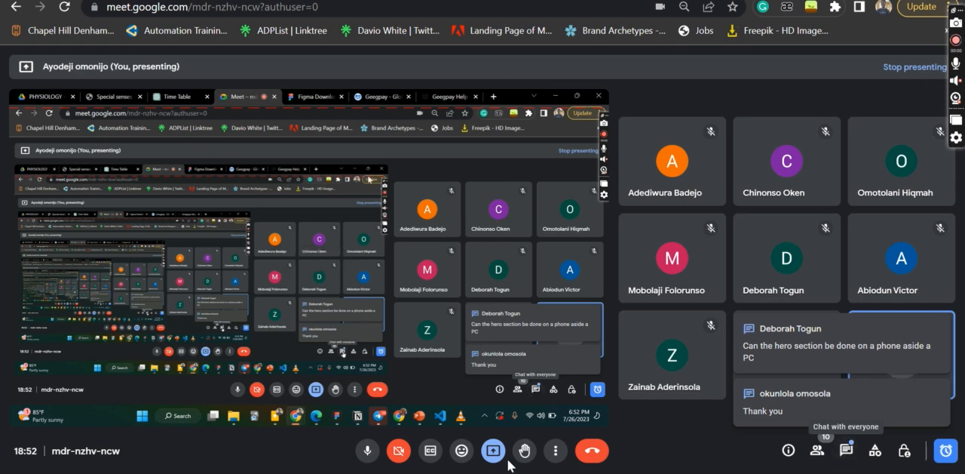
click(526, 472)
Add an iPhone 13 Pro Max frame beside the Hero Section and move it to about X 1472, Y -2008
scroll(451, 271, down, 5)
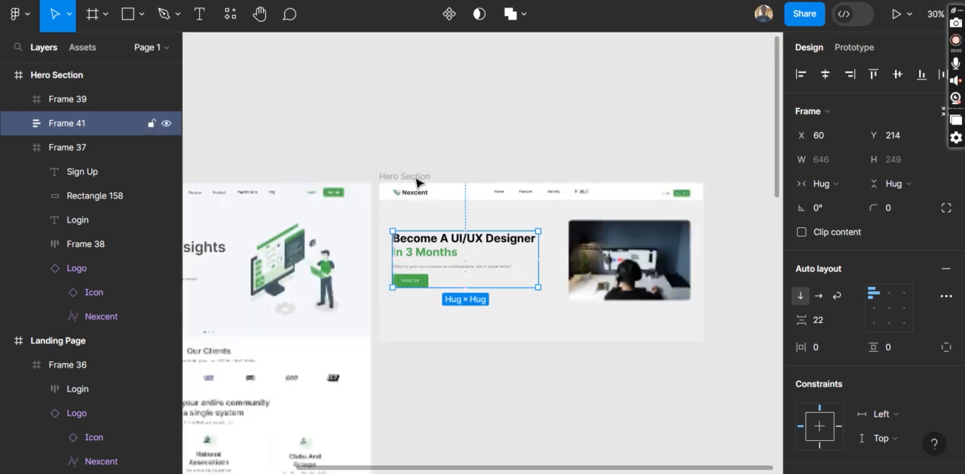
click(417, 179)
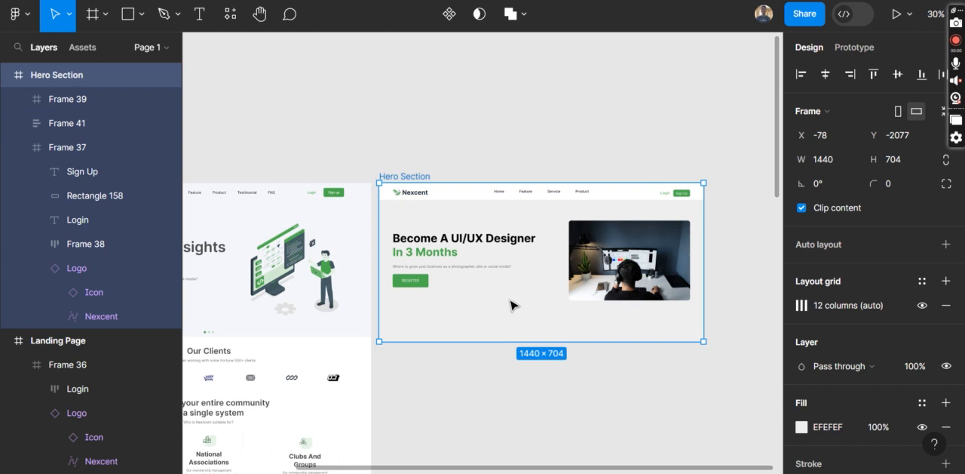
scroll(510, 305, right, 2)
scroll(511, 305, right, 10)
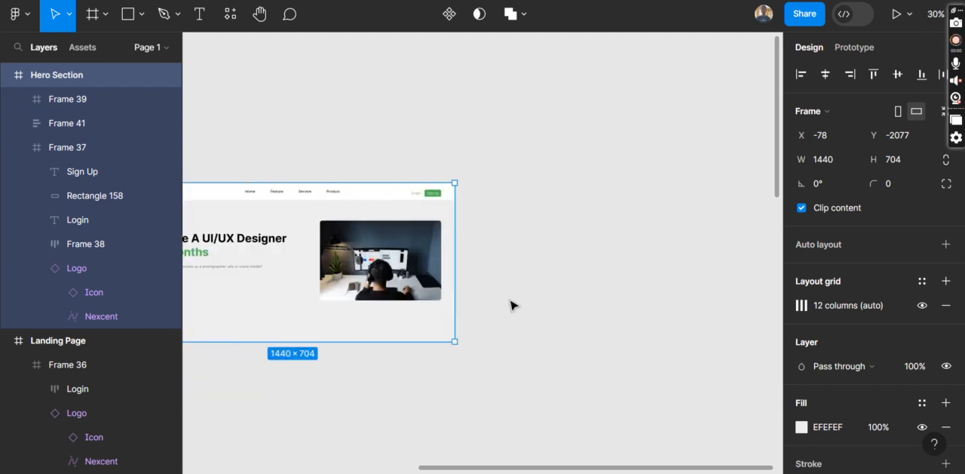
click(84, 21)
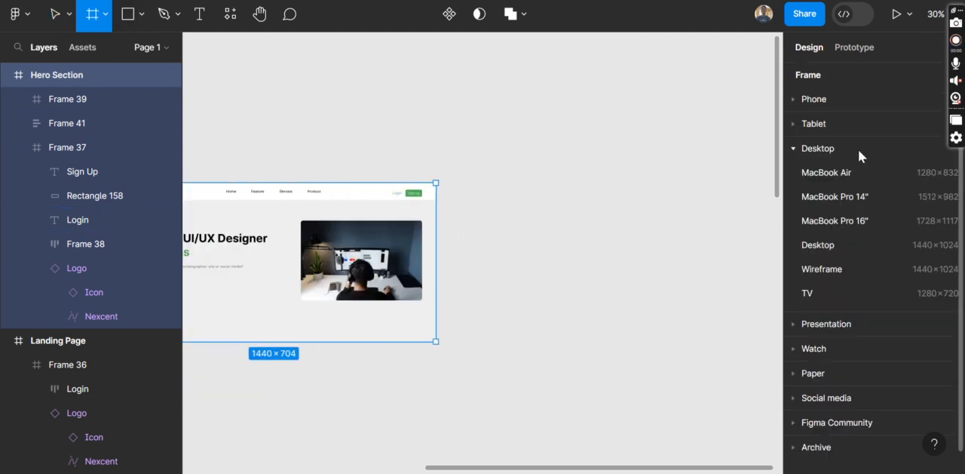
click(793, 151)
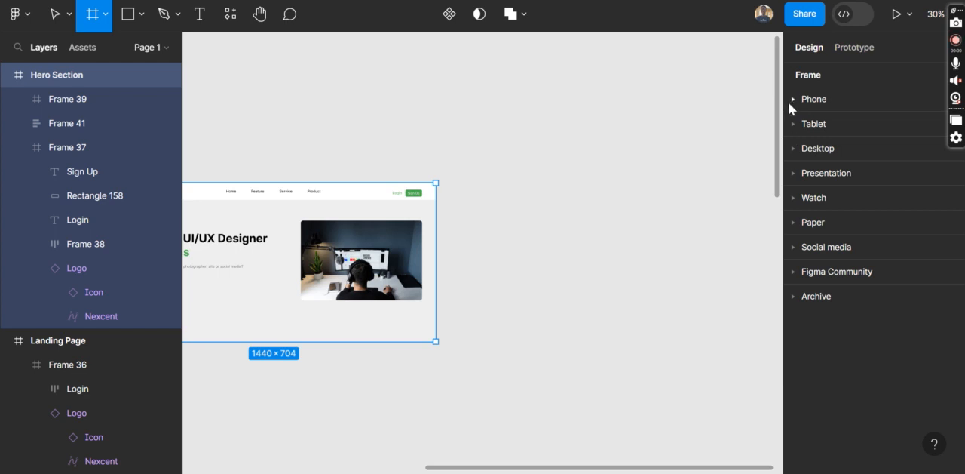
click(788, 102)
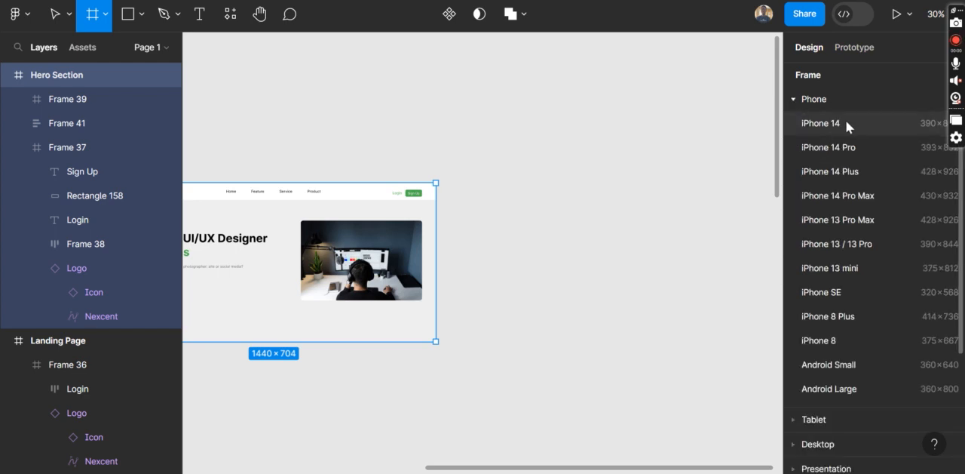
click(828, 217)
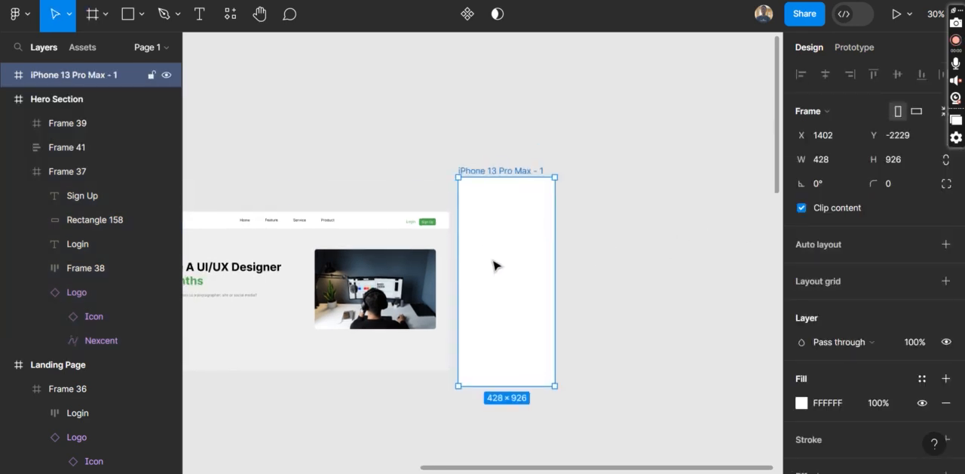
drag(495, 265, 498, 286)
Examine the Hero Section's navigation bar, heading and image as the content for a phone-sized version
scroll(261, 276, up, 5)
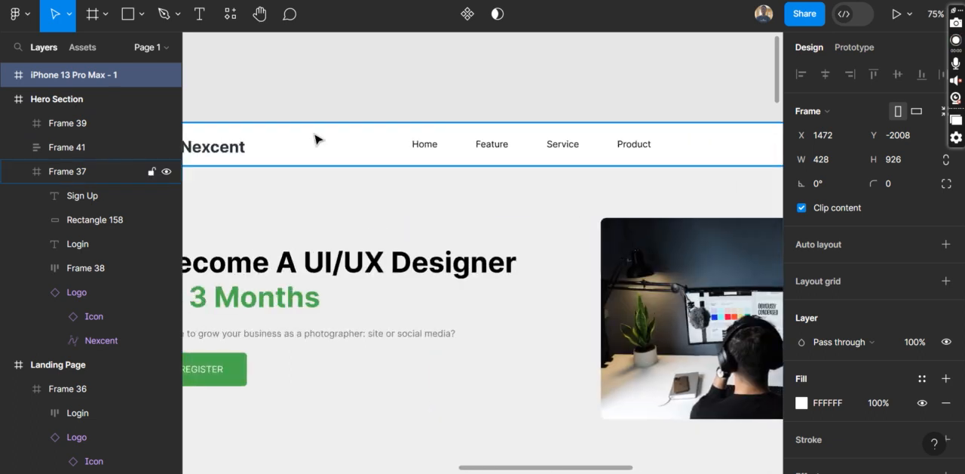
scroll(501, 159, left, 2)
scroll(501, 160, right, 3)
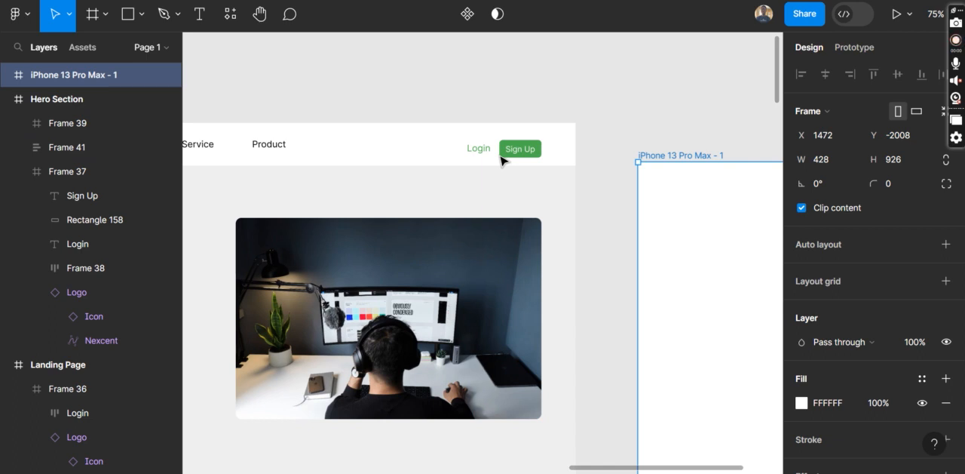
scroll(502, 160, left, 5)
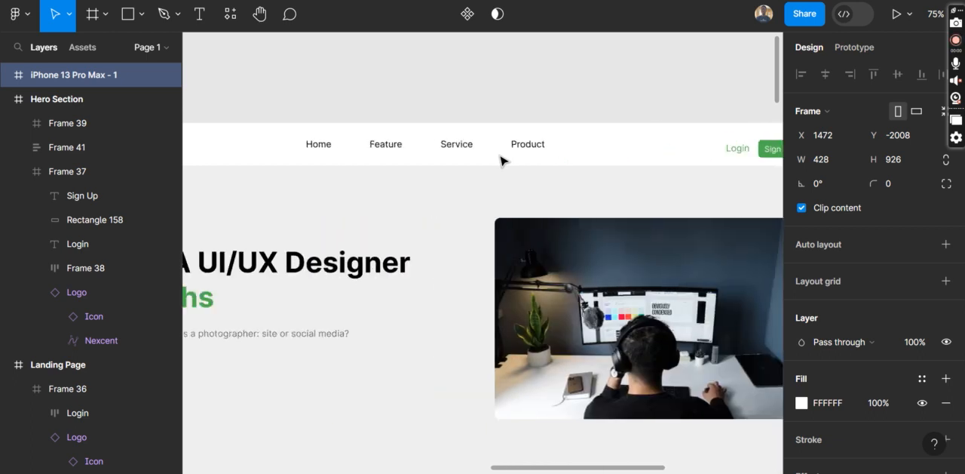
scroll(392, 151, left, 3)
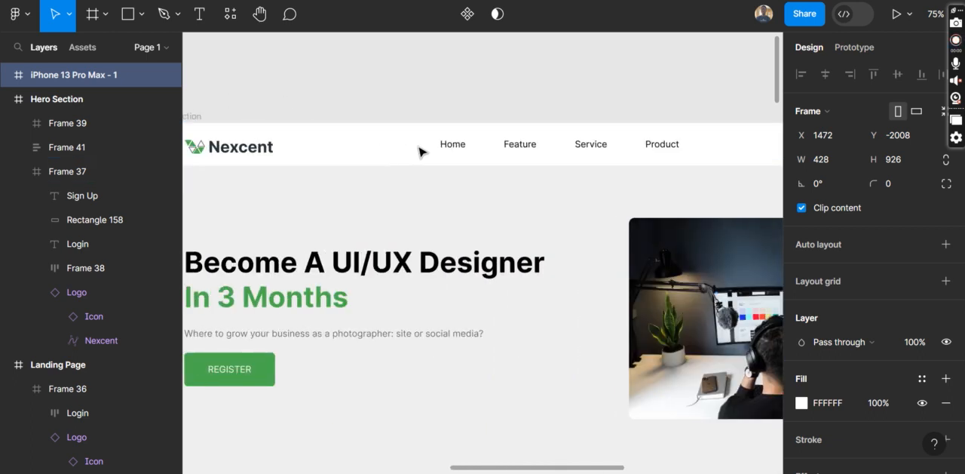
scroll(641, 166, right, 7)
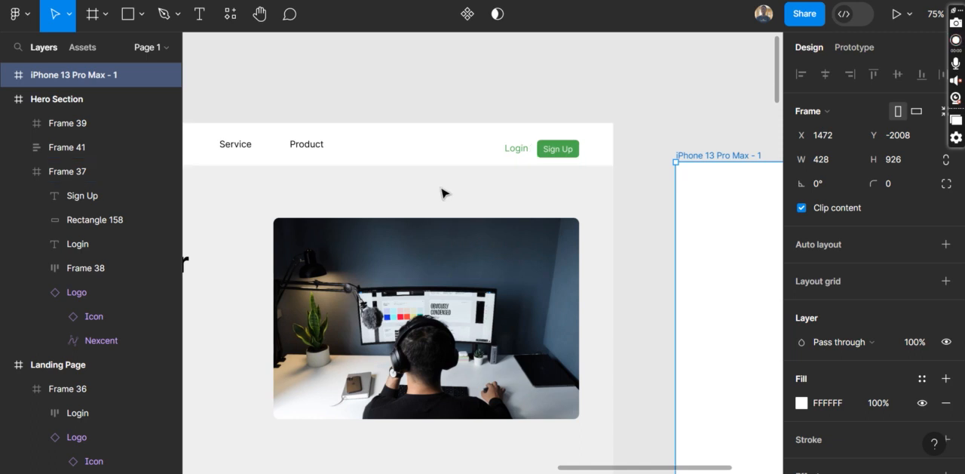
scroll(444, 191, left, 6)
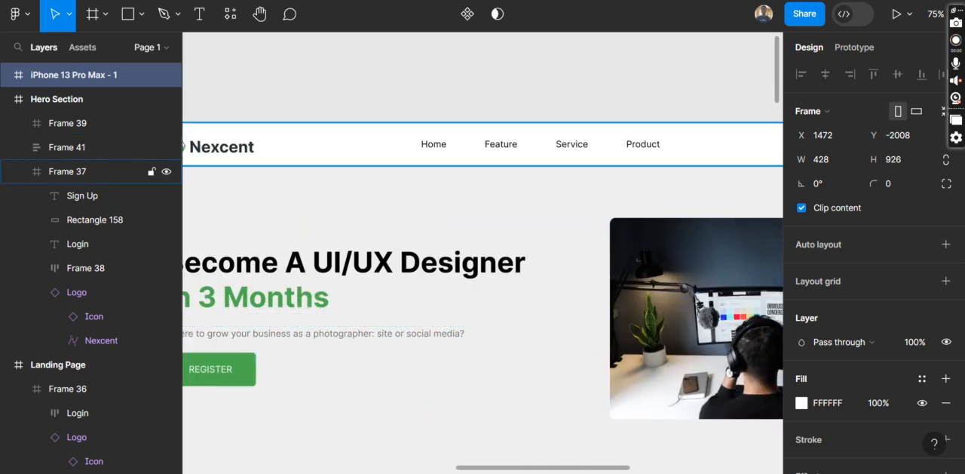
Switch to the Google Meet call and open the in-call messages
mouse_move(494, 472)
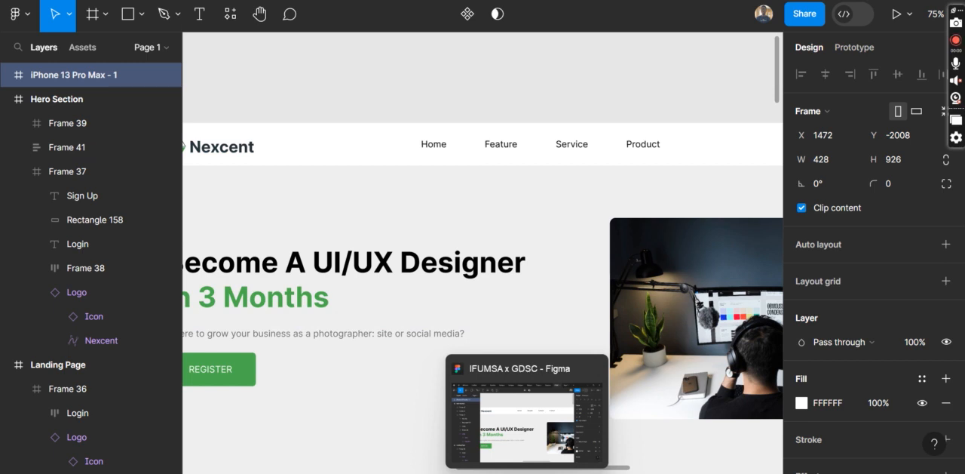
click(461, 473)
click(850, 455)
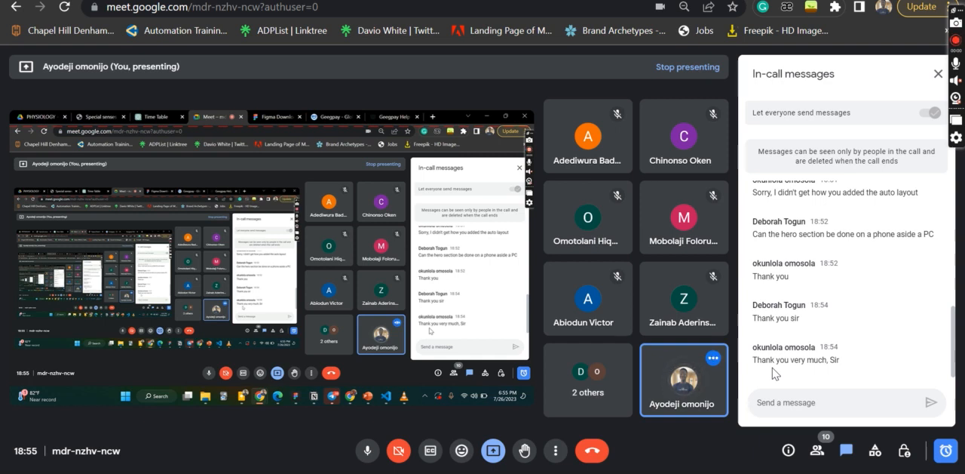
Mute the microphone in the call, unmute it, and mute it again
click(367, 450)
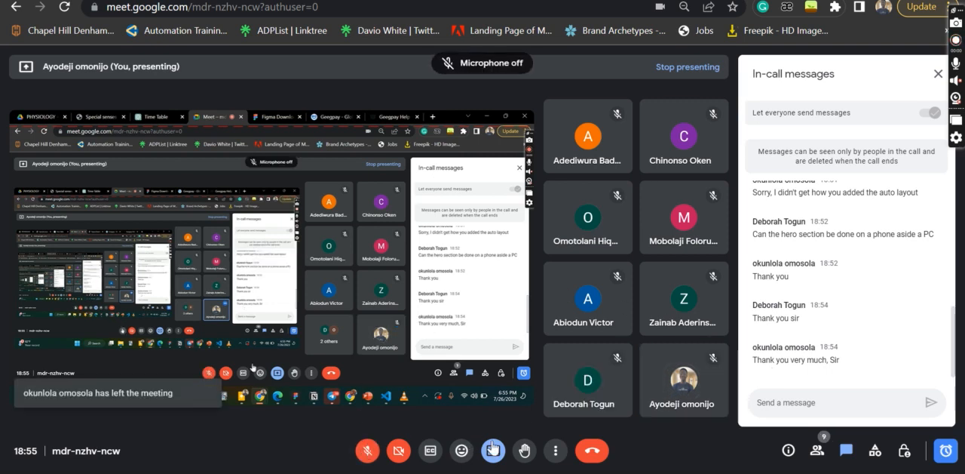
click(368, 453)
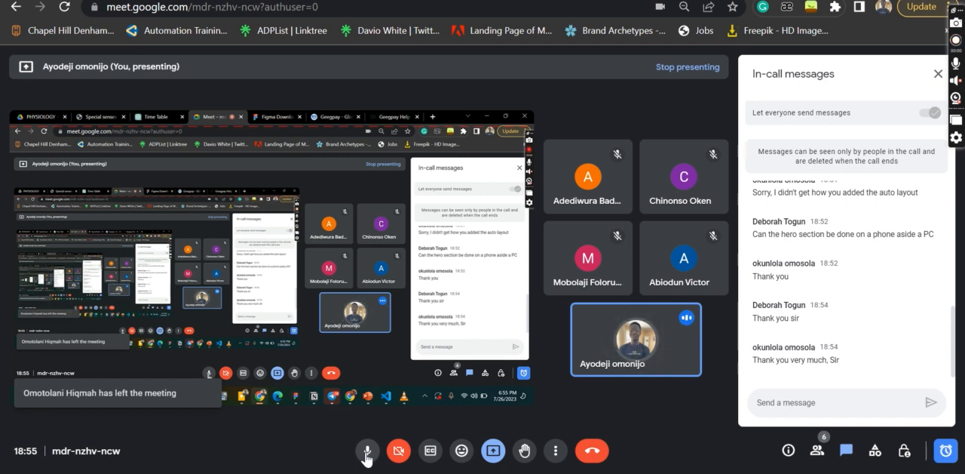
click(367, 453)
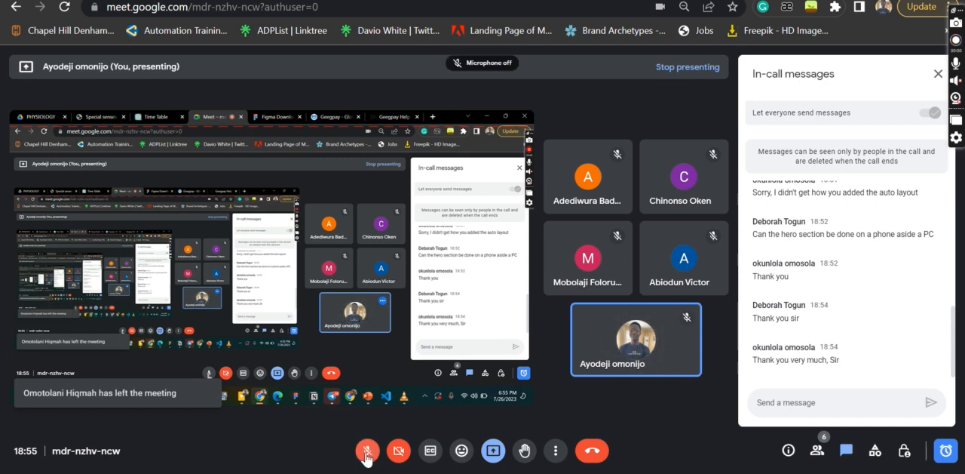
Stop presenting the screen and leave the meeting
click(494, 456)
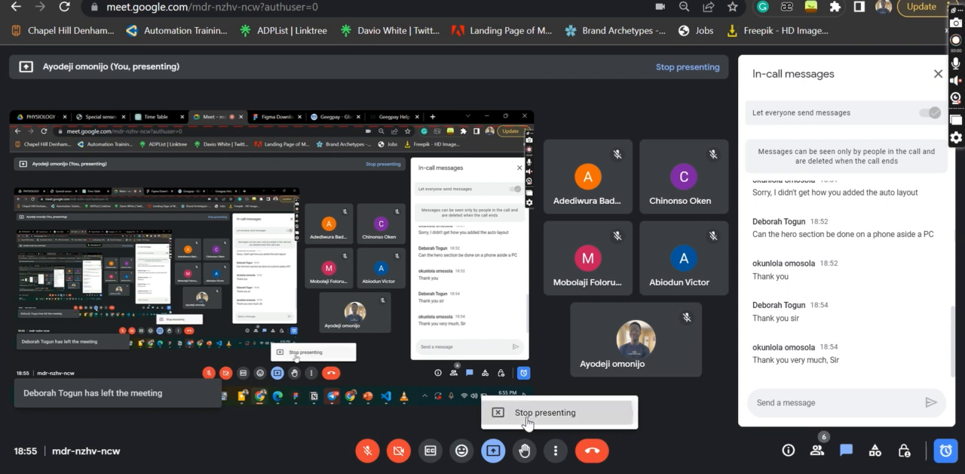
click(527, 414)
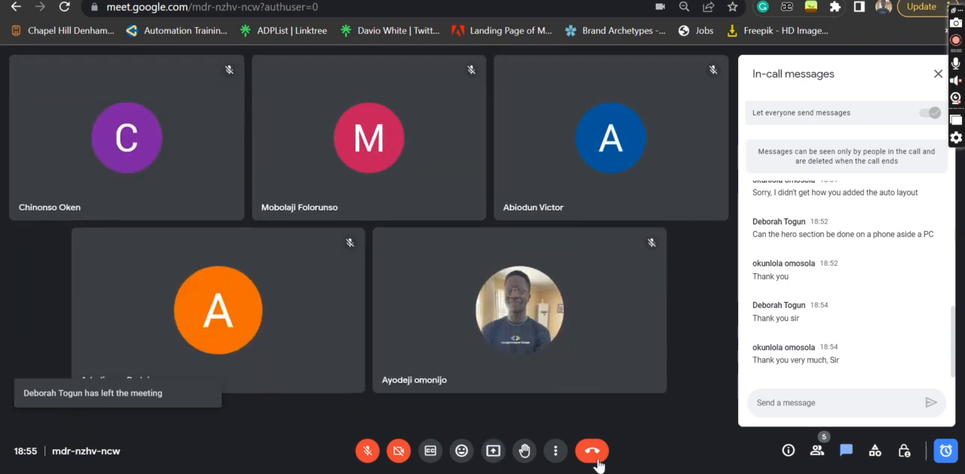
click(594, 457)
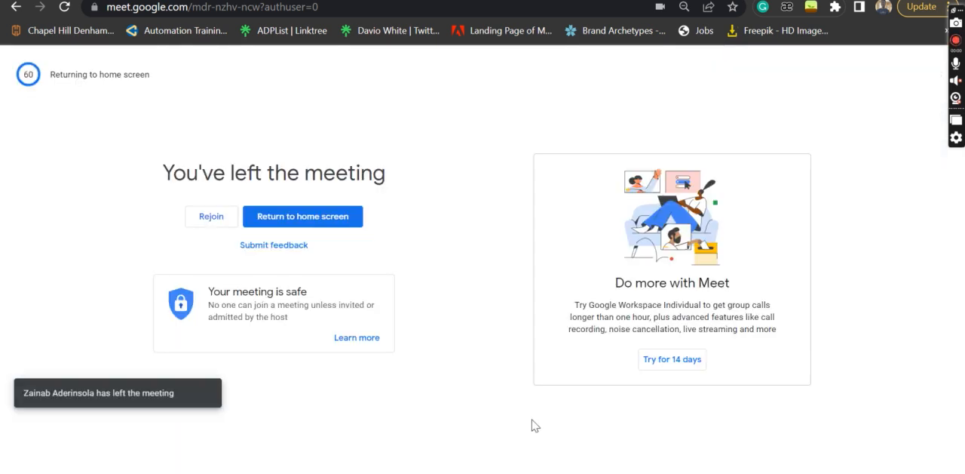